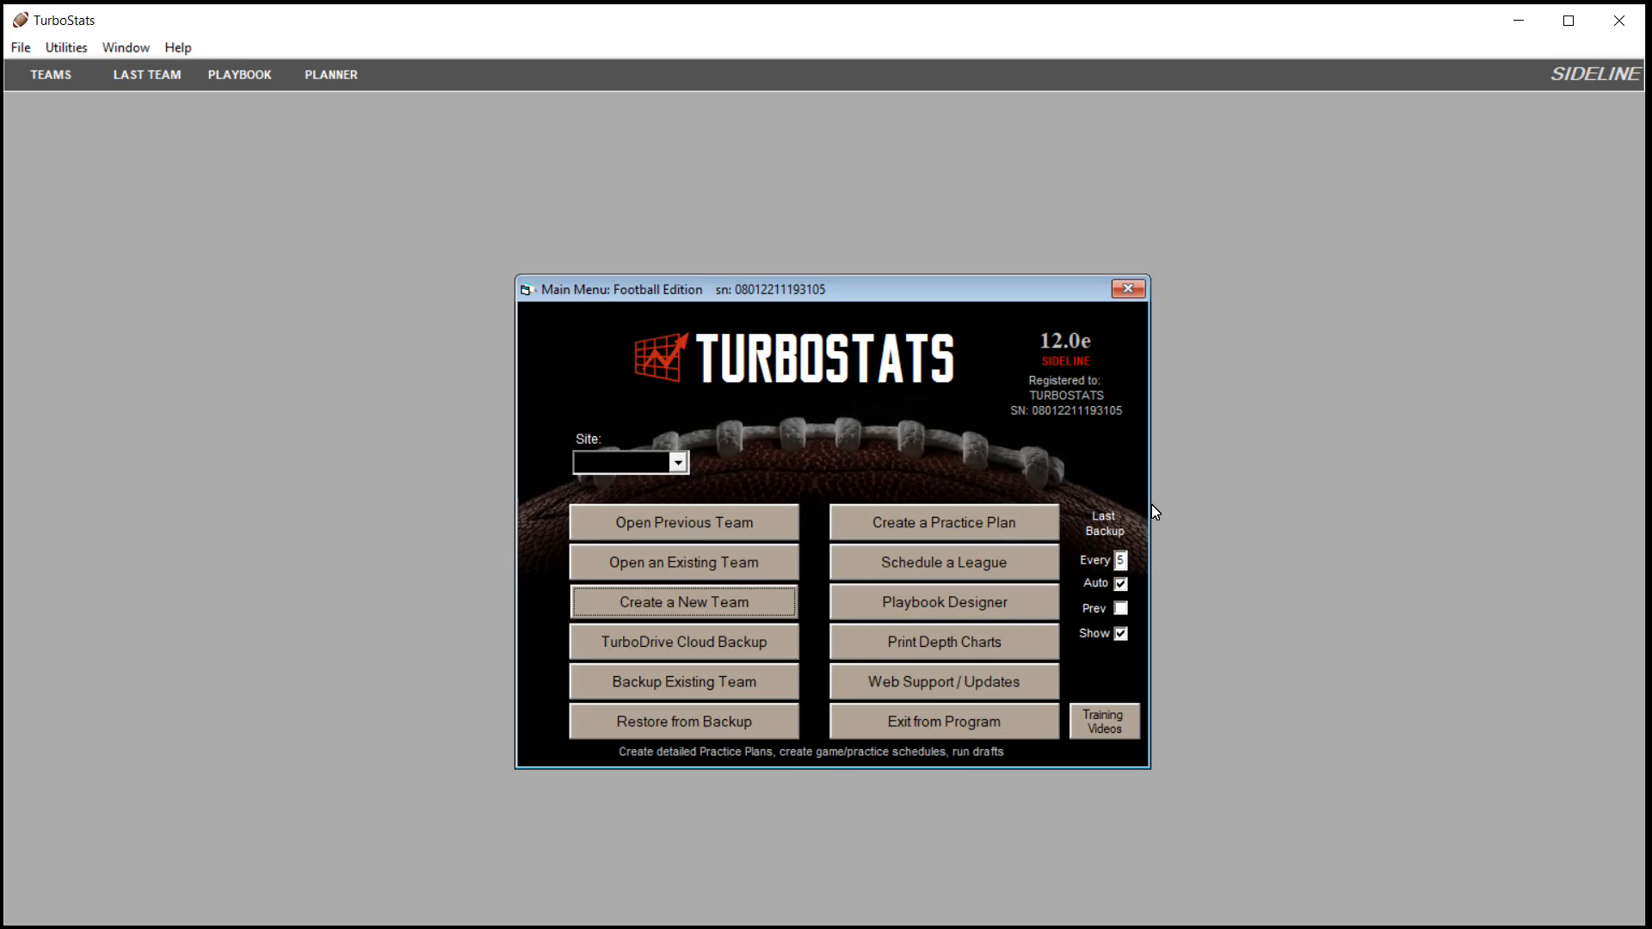
# Create a new team file named allen25.tm in the FOOTBALL folder and make the Team Form taller
pyautogui.click(668, 602)
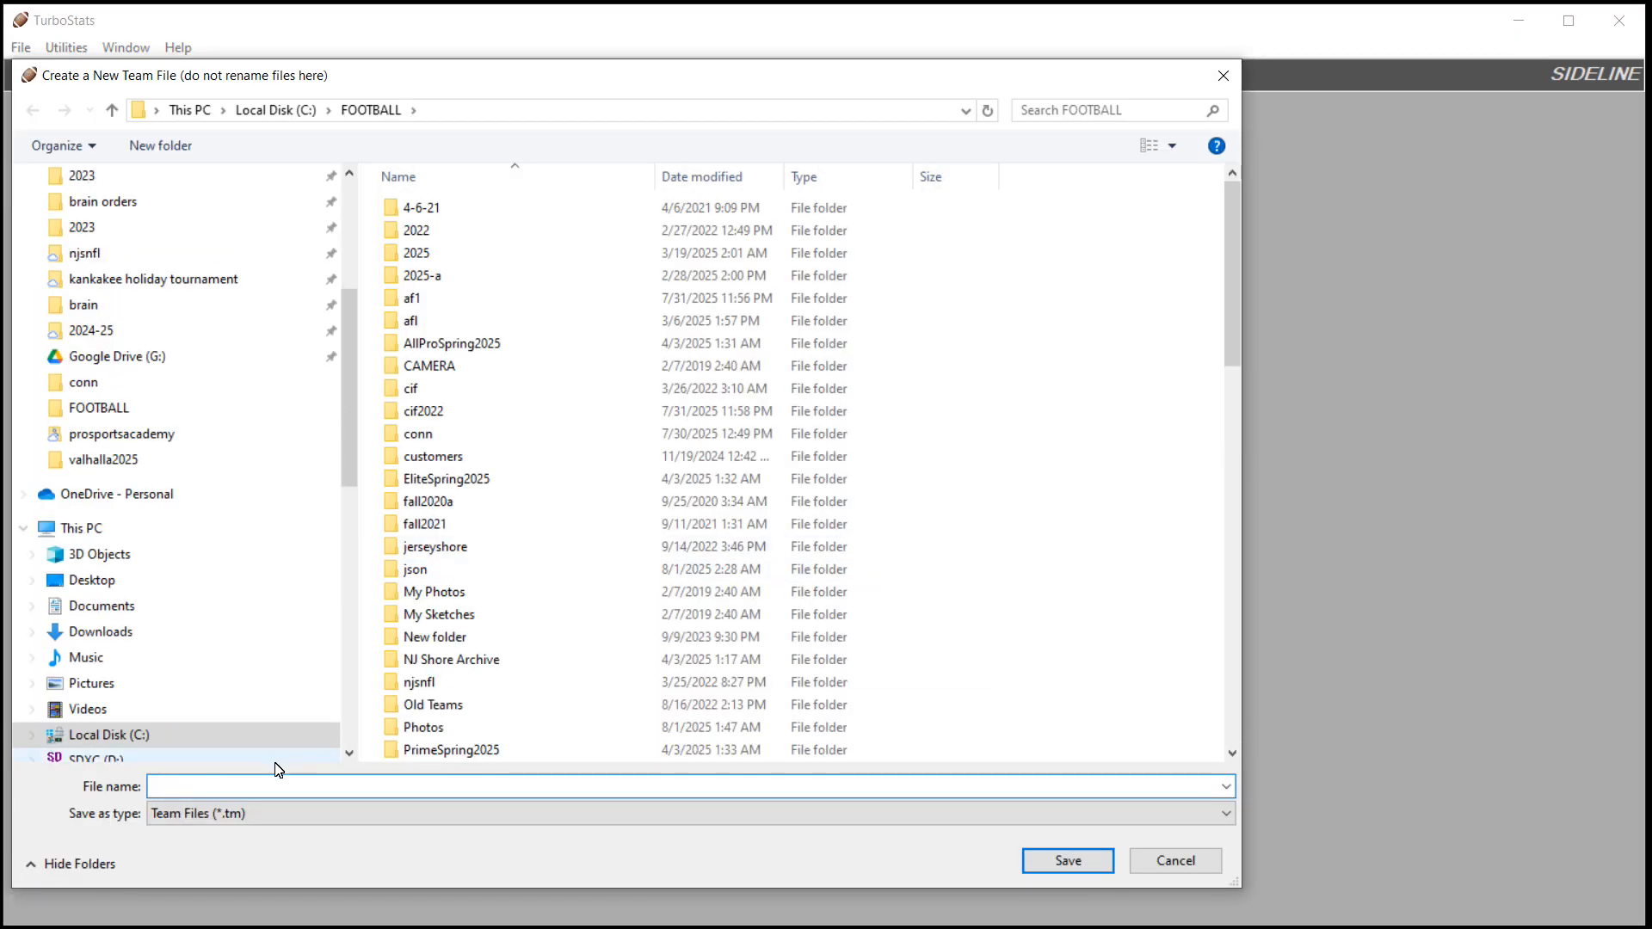
pyautogui.rightClick(230, 784)
pyautogui.click(91, 866)
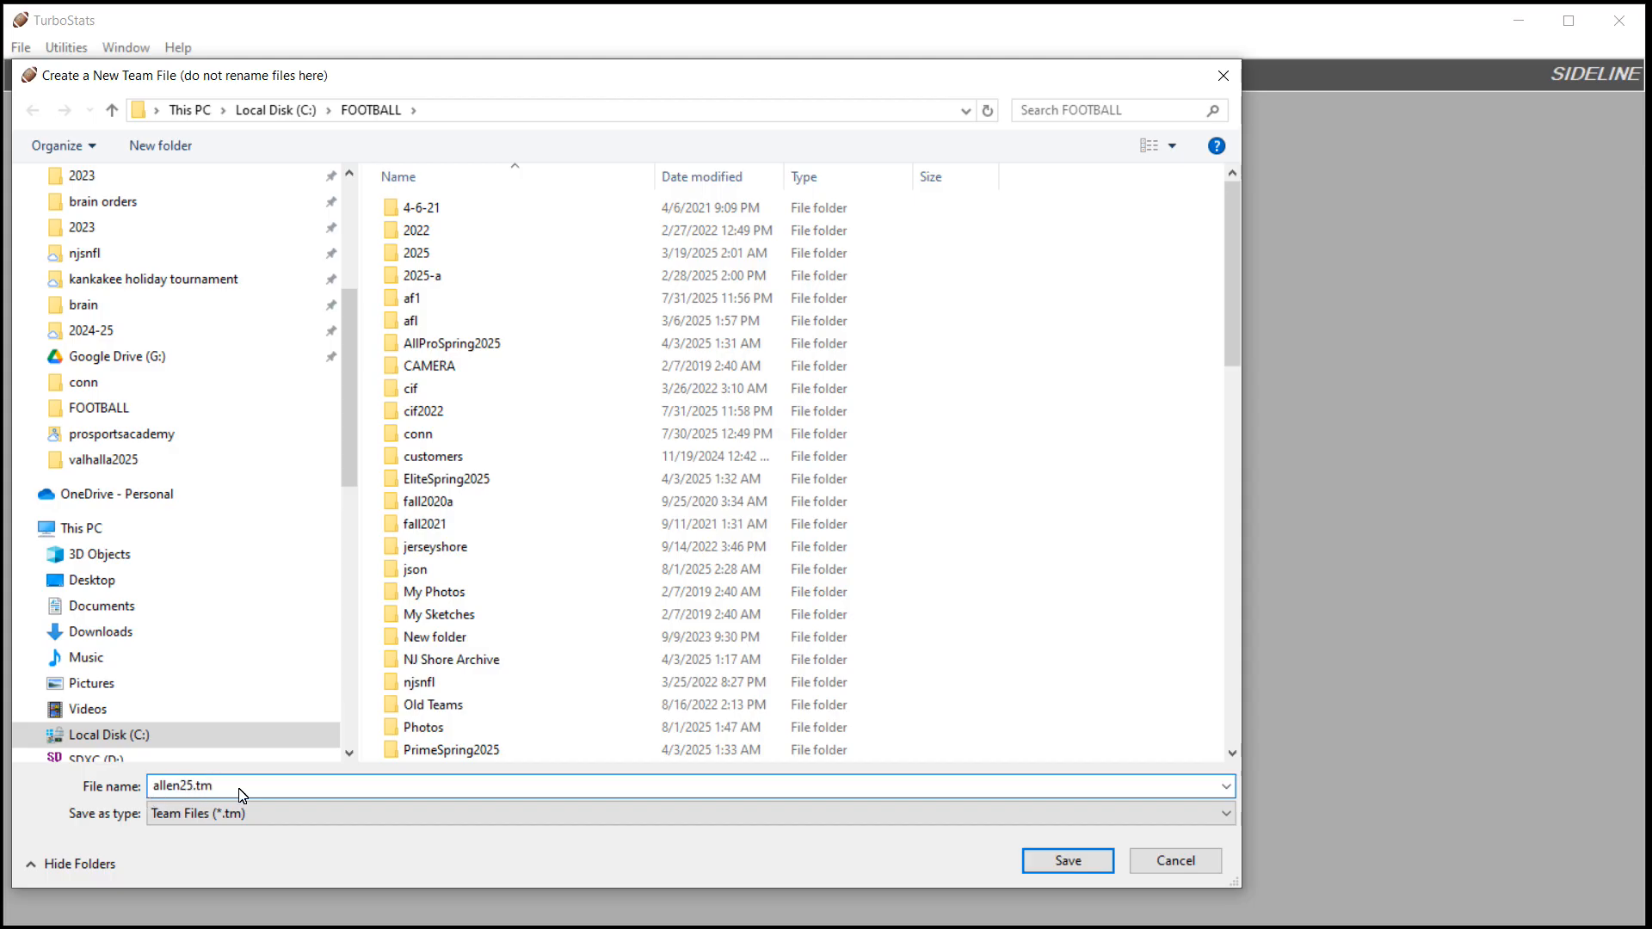
pyautogui.click(1045, 860)
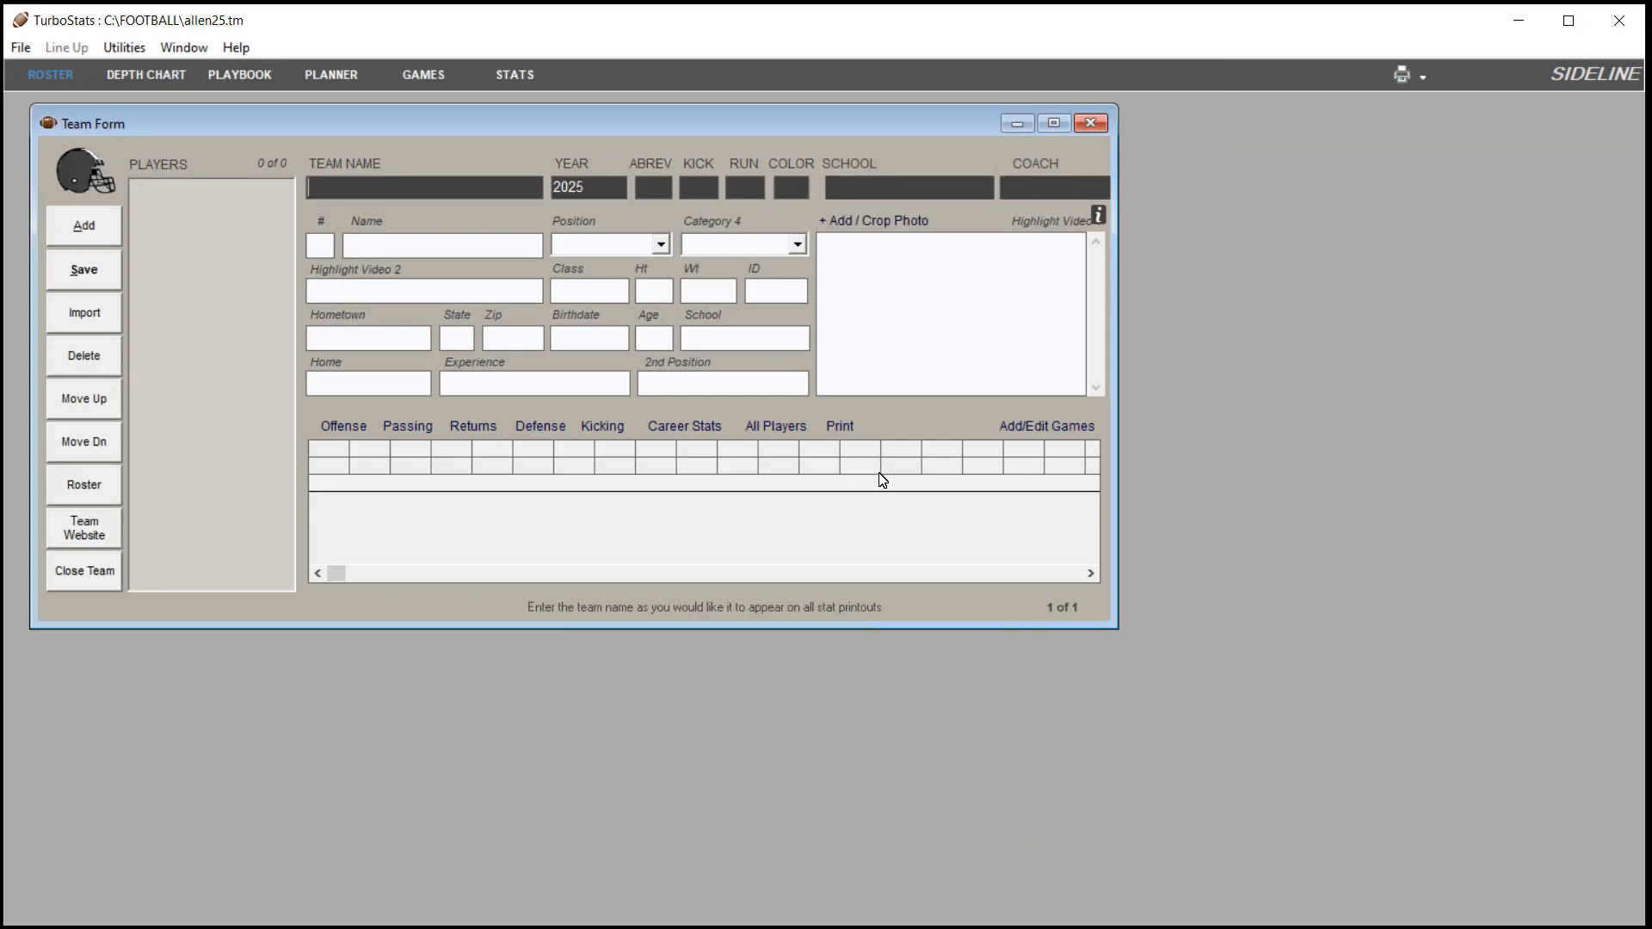
pyautogui.moveTo(636, 629); pyautogui.dragTo(644, 743)
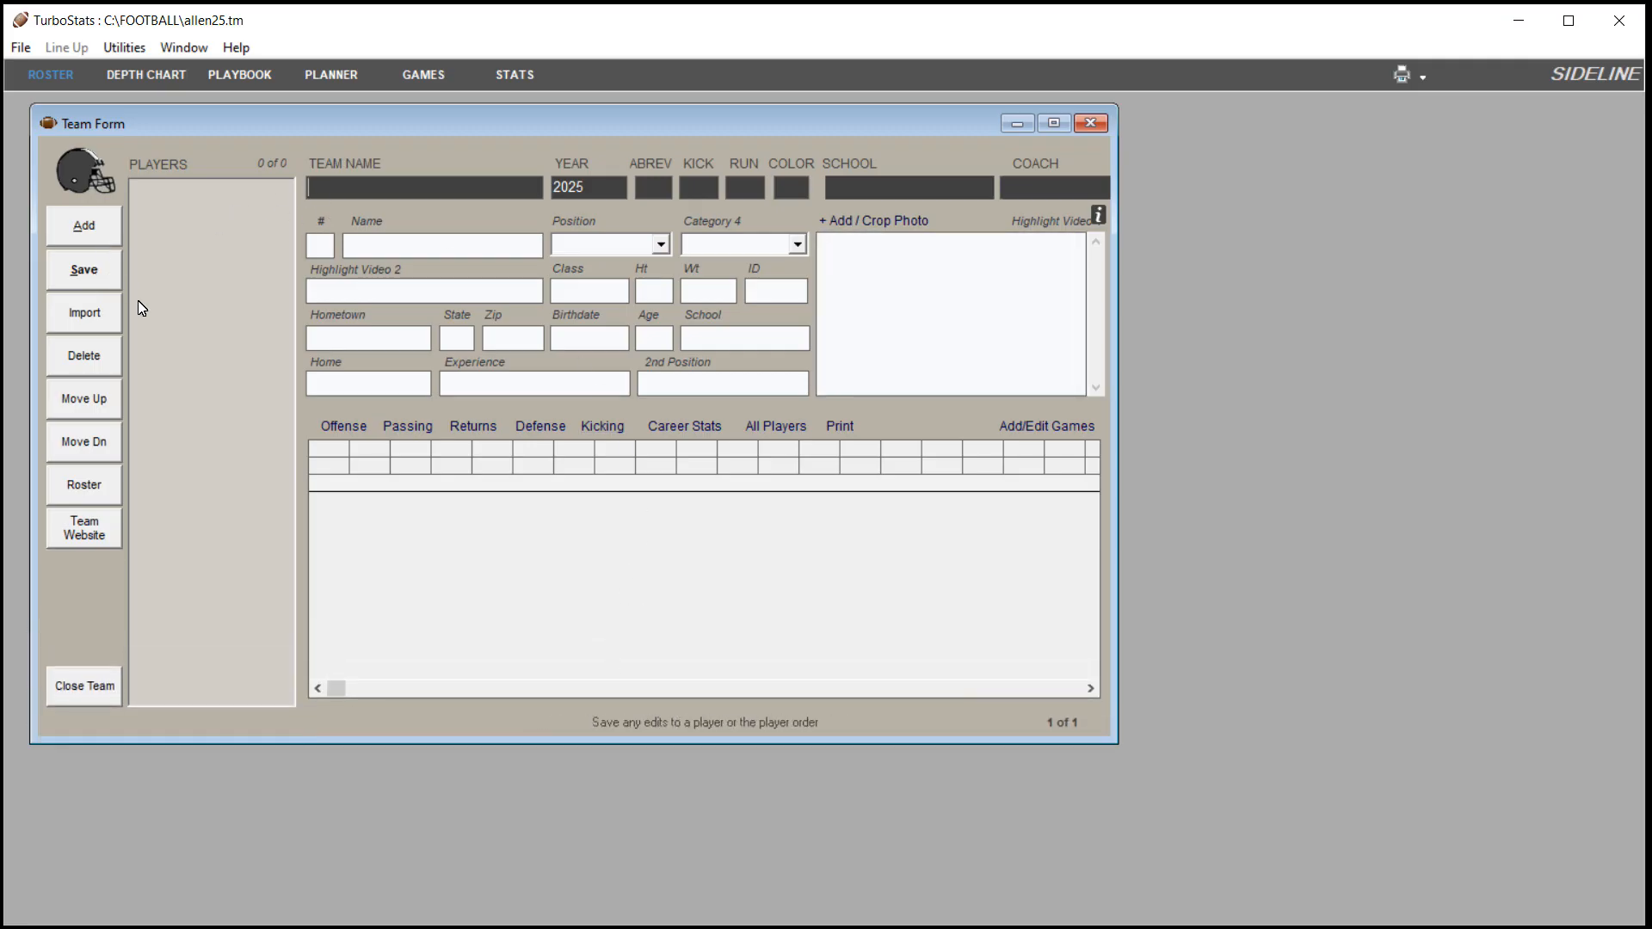
# Load the TurboStats team file westhillvikingsdemo.tm for import and preview the details of several of its players
pyautogui.click(91, 324)
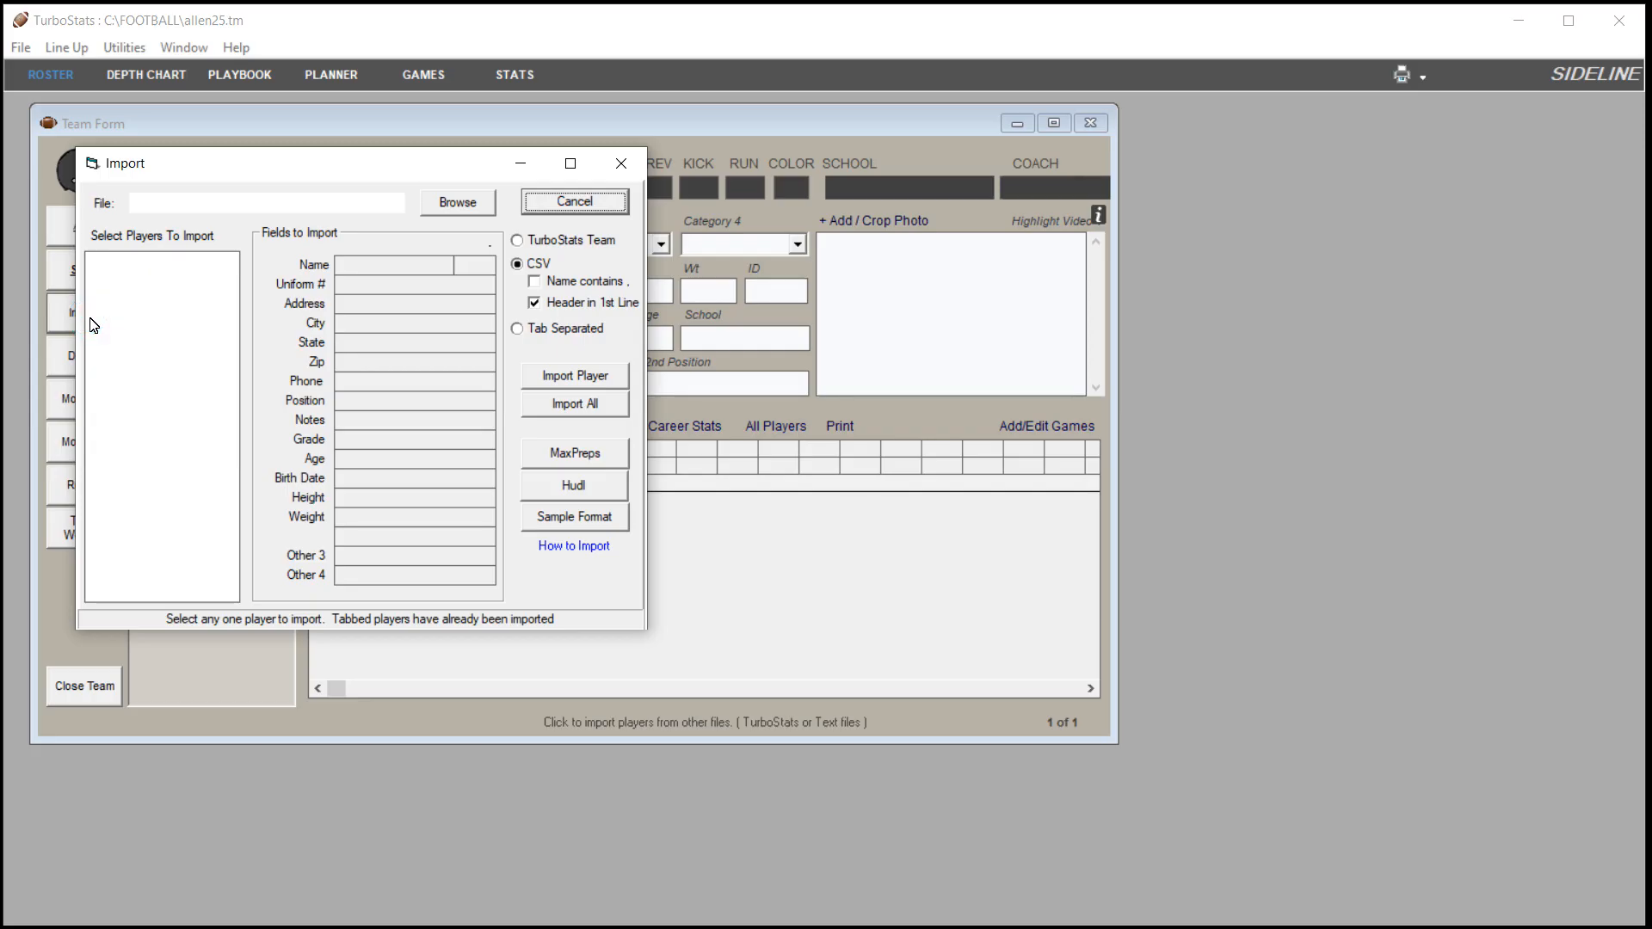
pyautogui.click(519, 242)
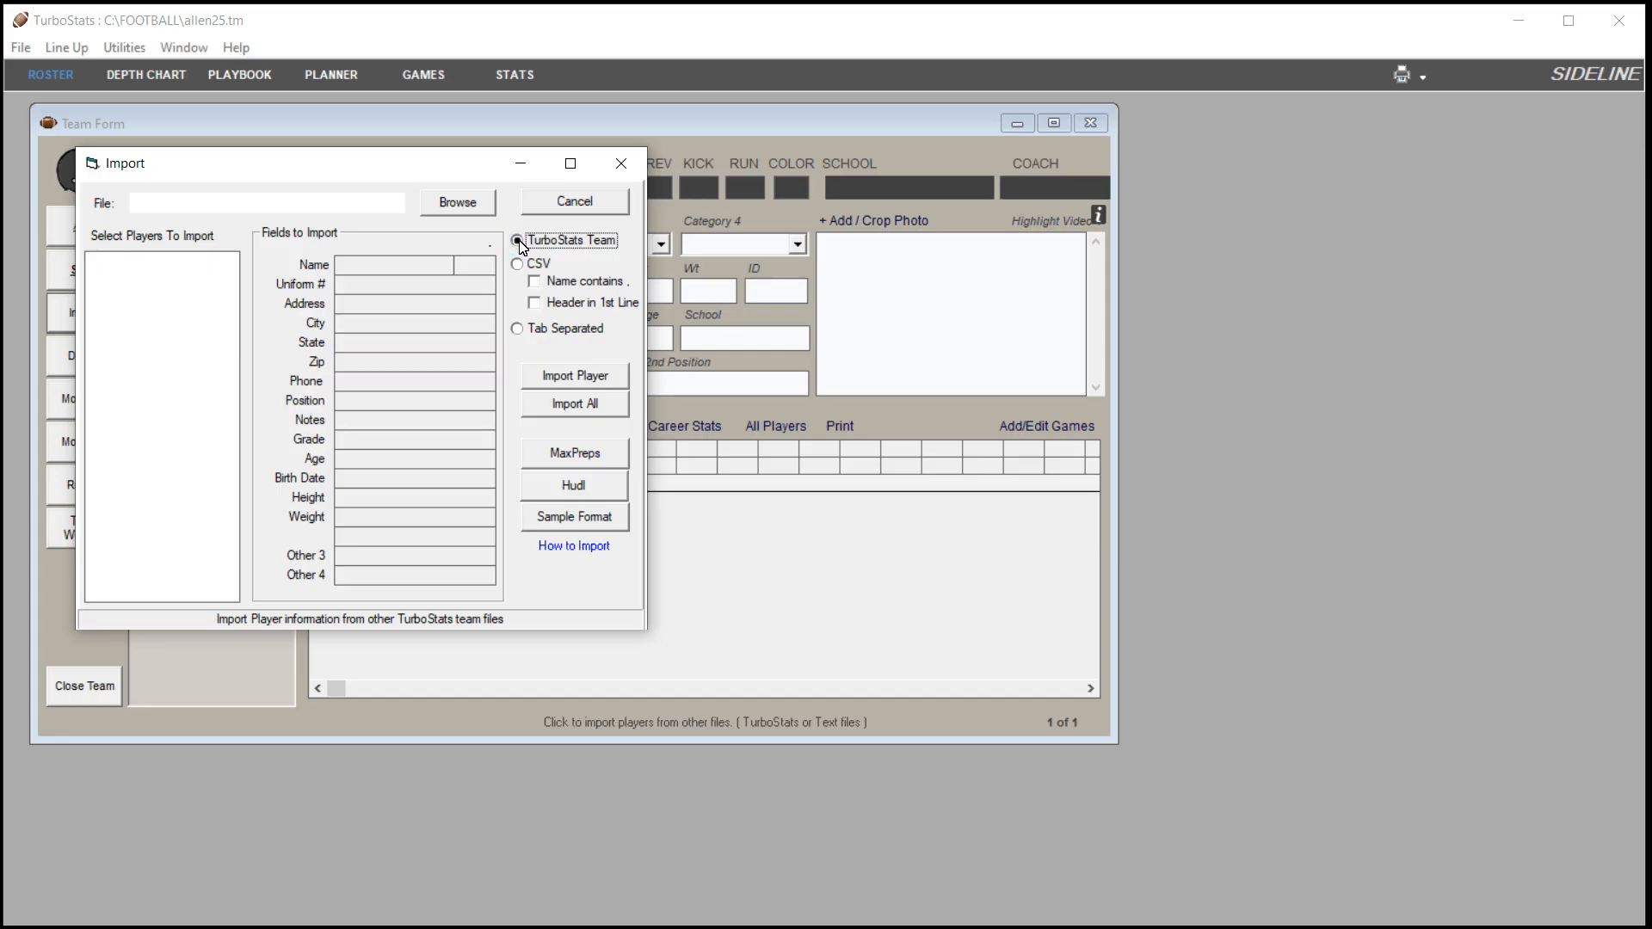
pyautogui.click(472, 206)
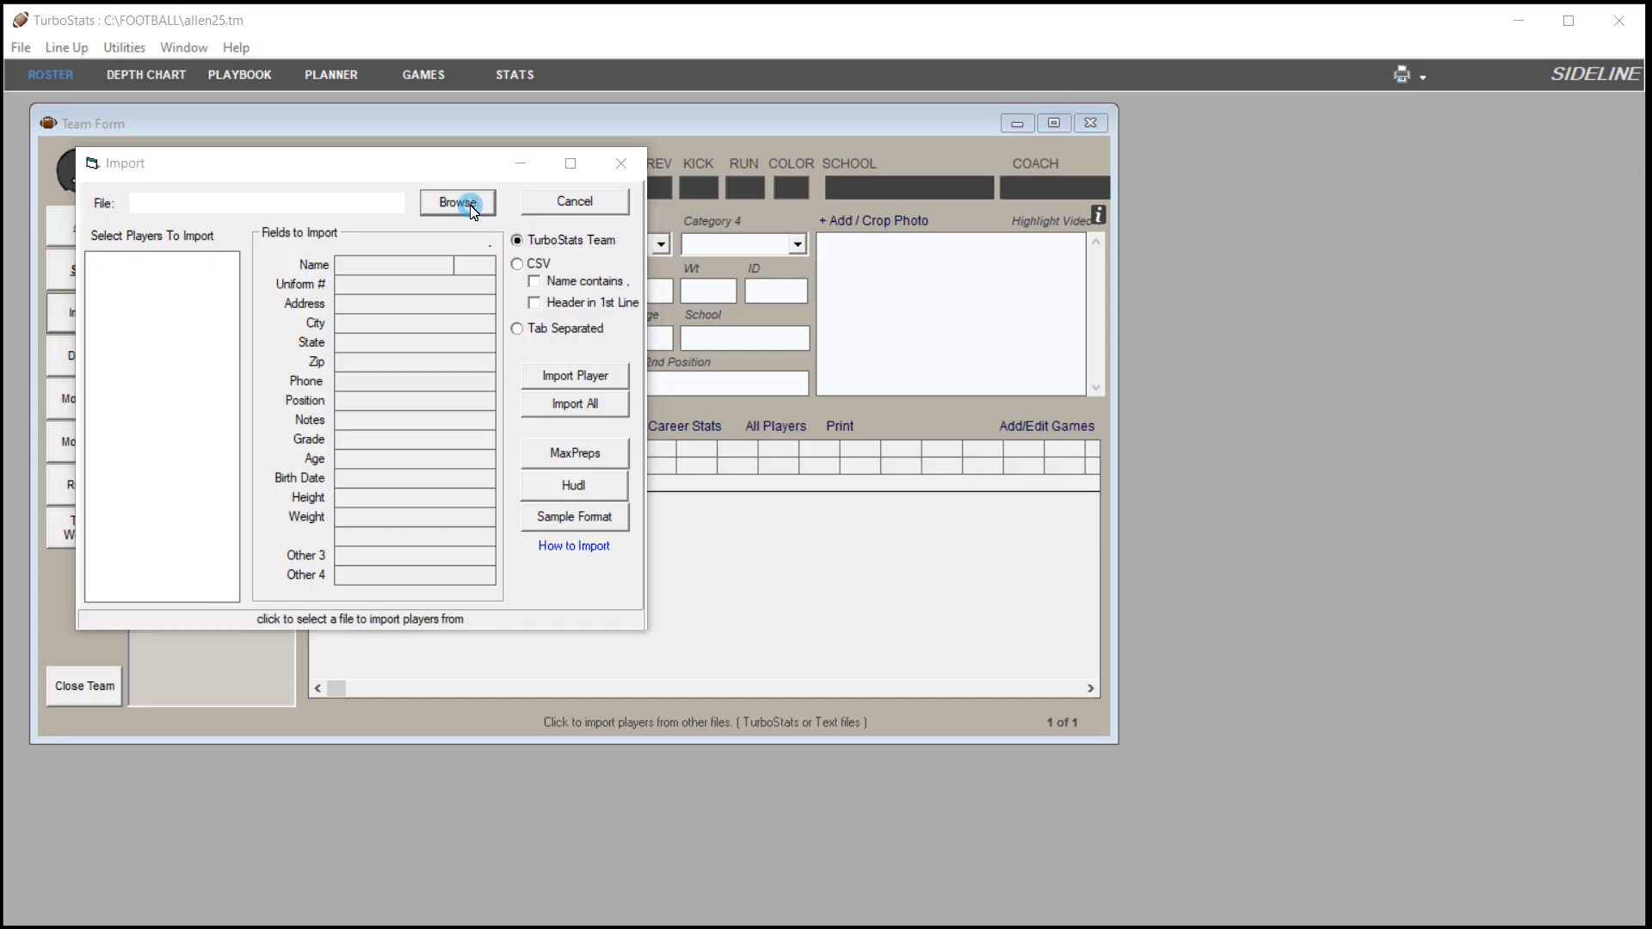
pyautogui.scroll(-15, 654, 613)
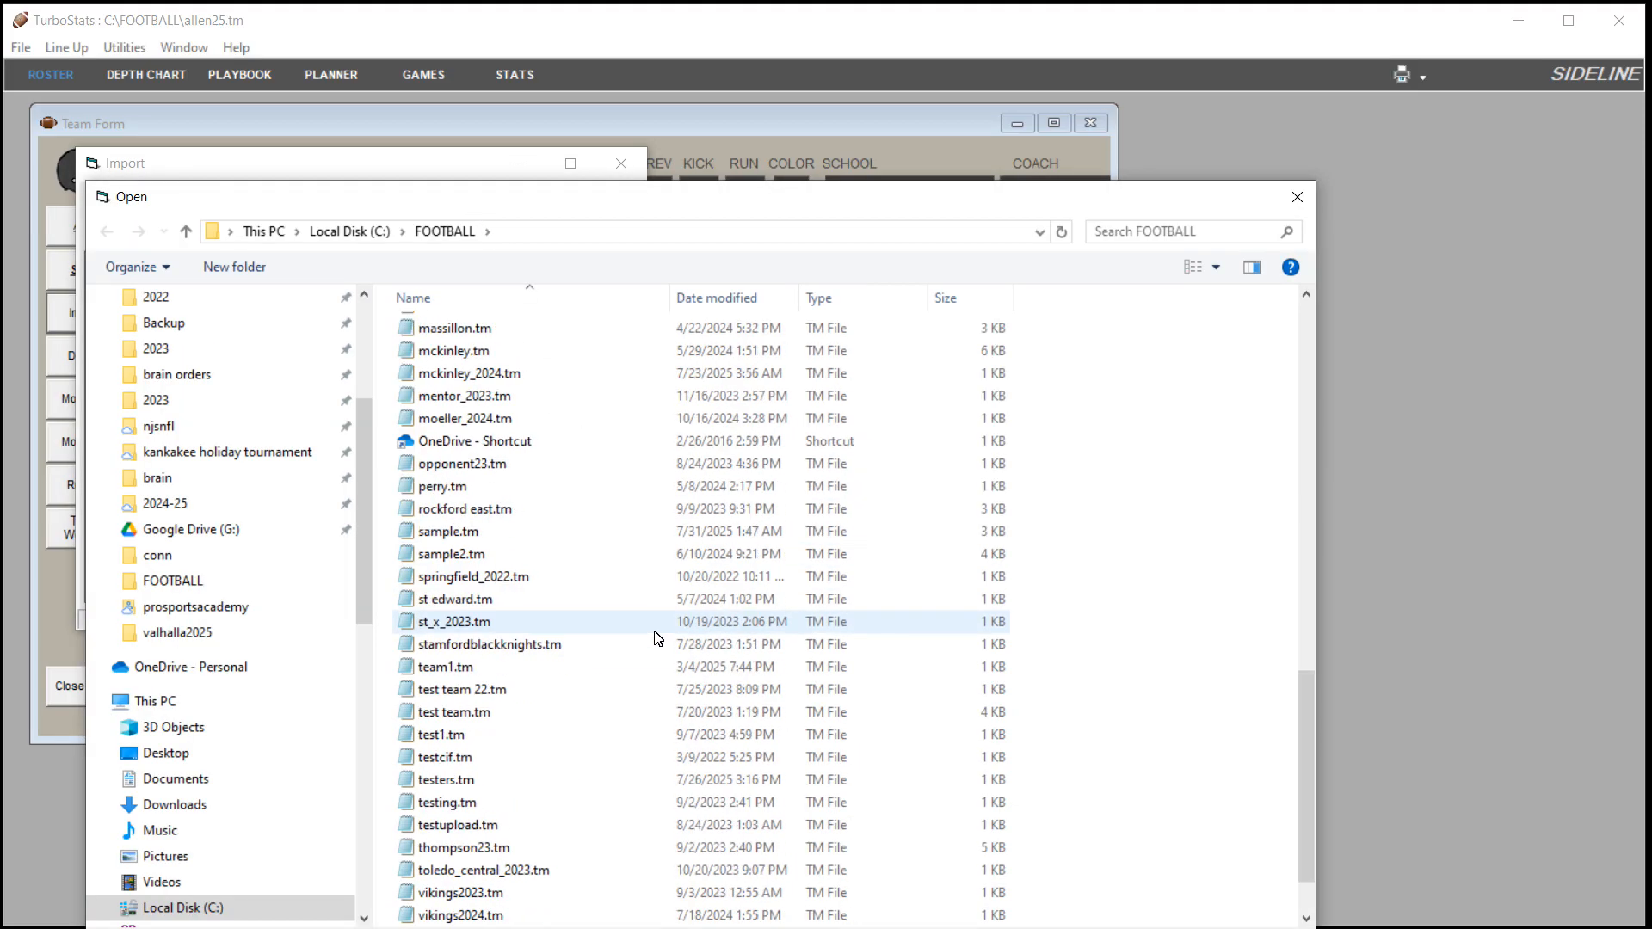
pyautogui.click(474, 915)
pyautogui.doubleClick(474, 915)
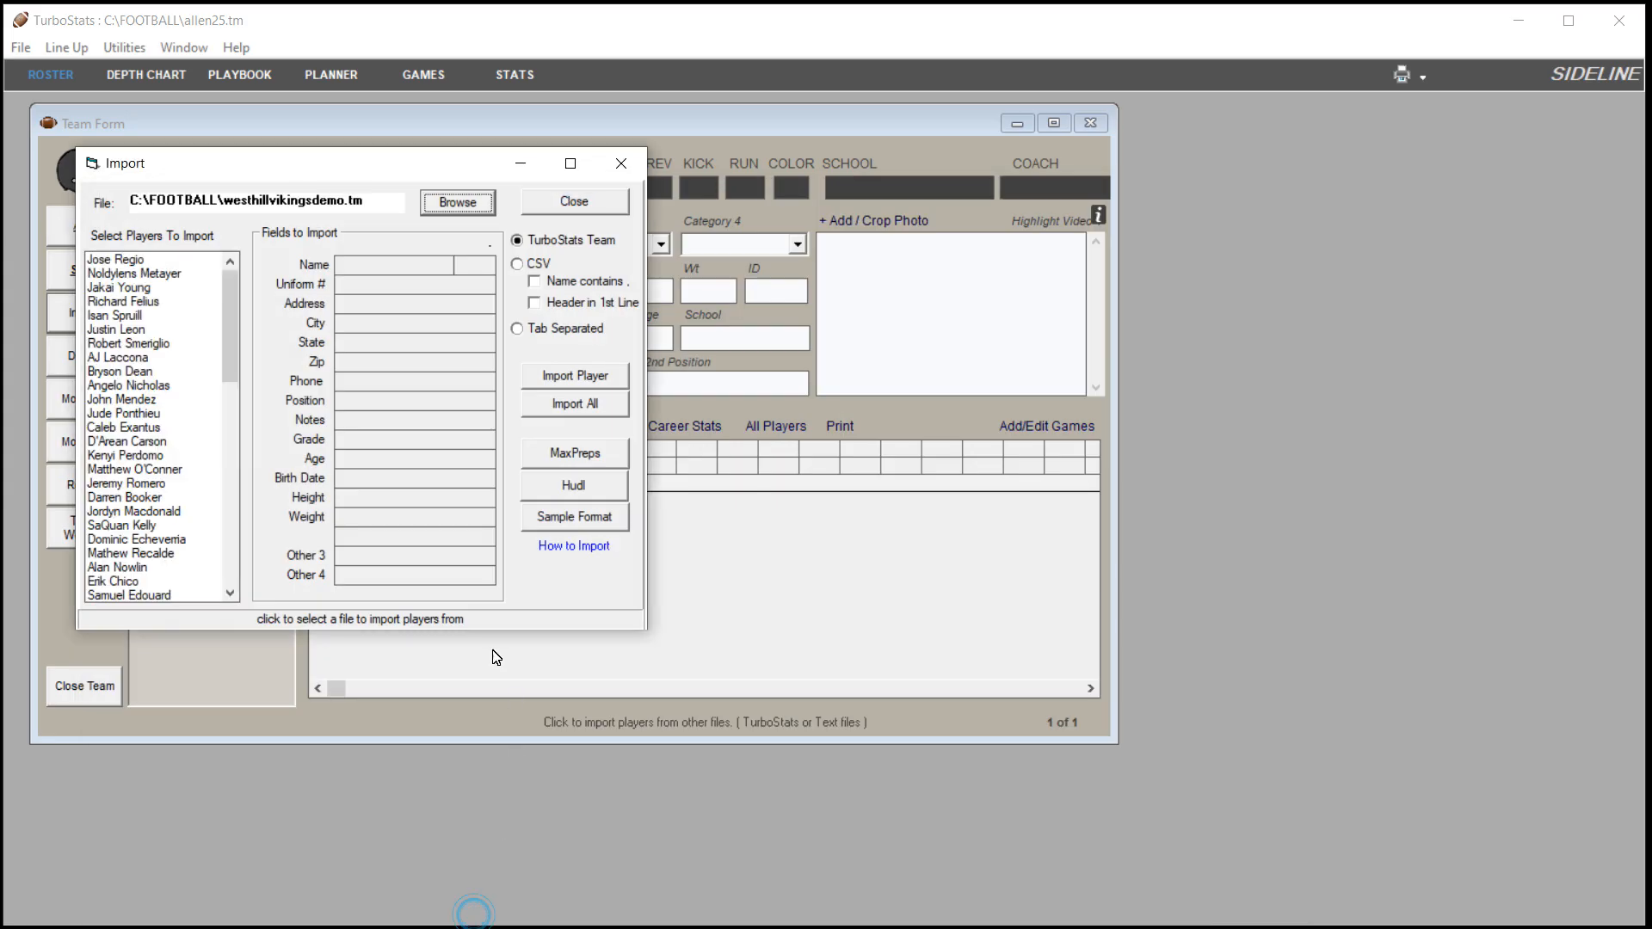
pyautogui.click(129, 274)
pyautogui.press('Down')
pyautogui.press('Down')
pyautogui.press('Down')
pyautogui.press('Down')
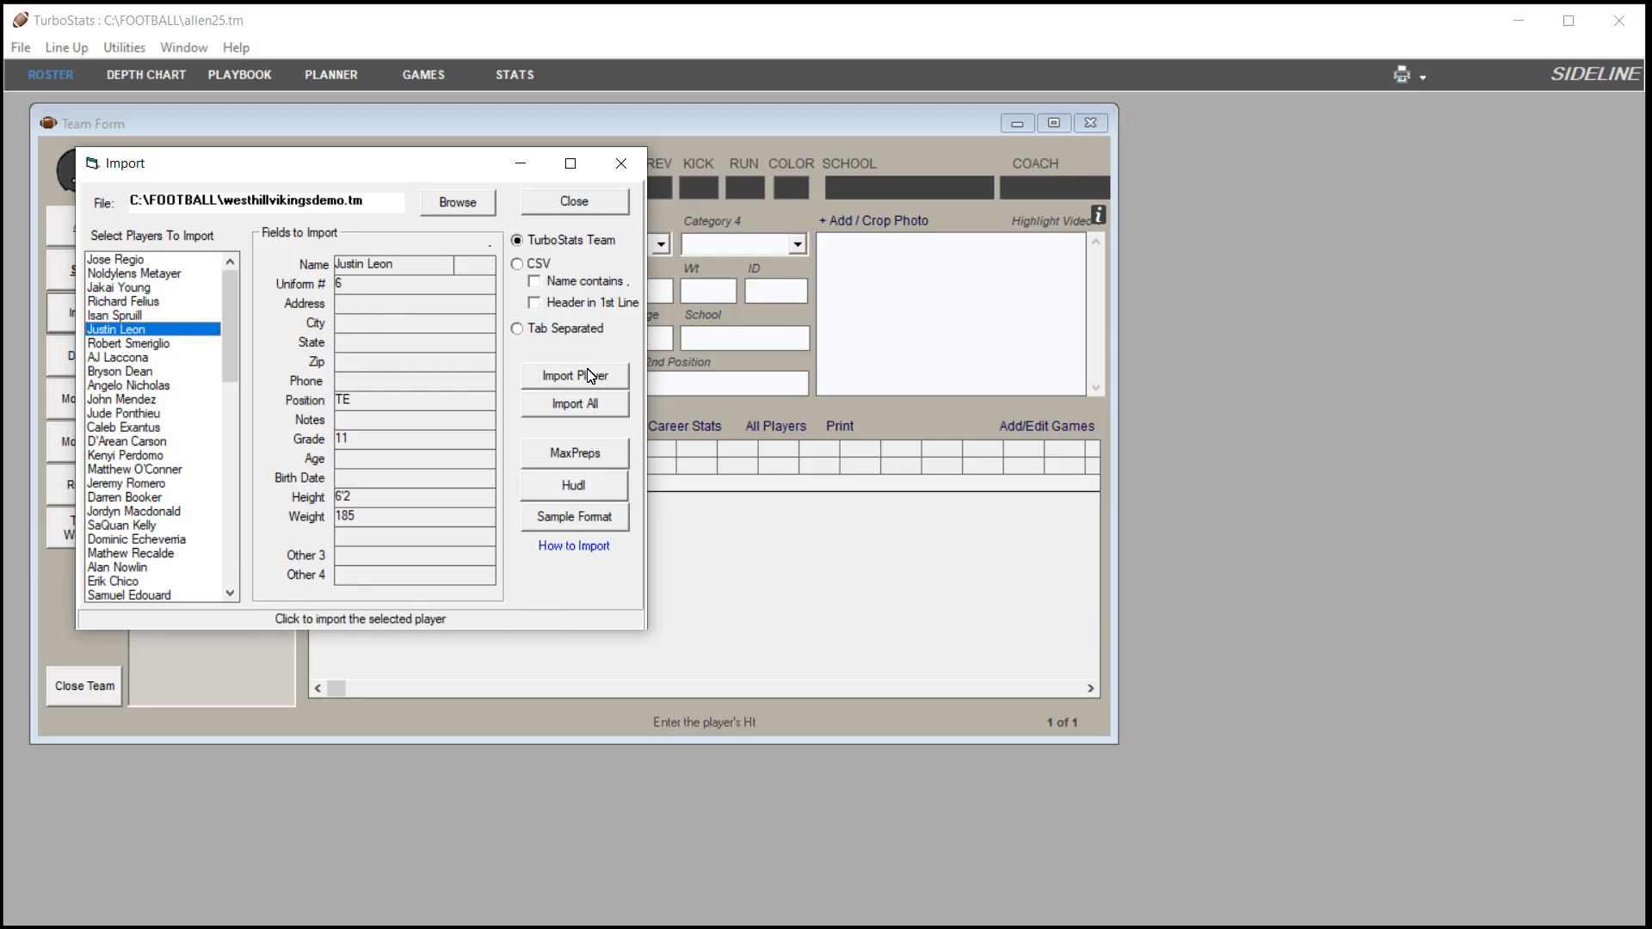
# Switch the import source to CSV, load 1-sample.csv and preview the details of individual players
pyautogui.click(517, 263)
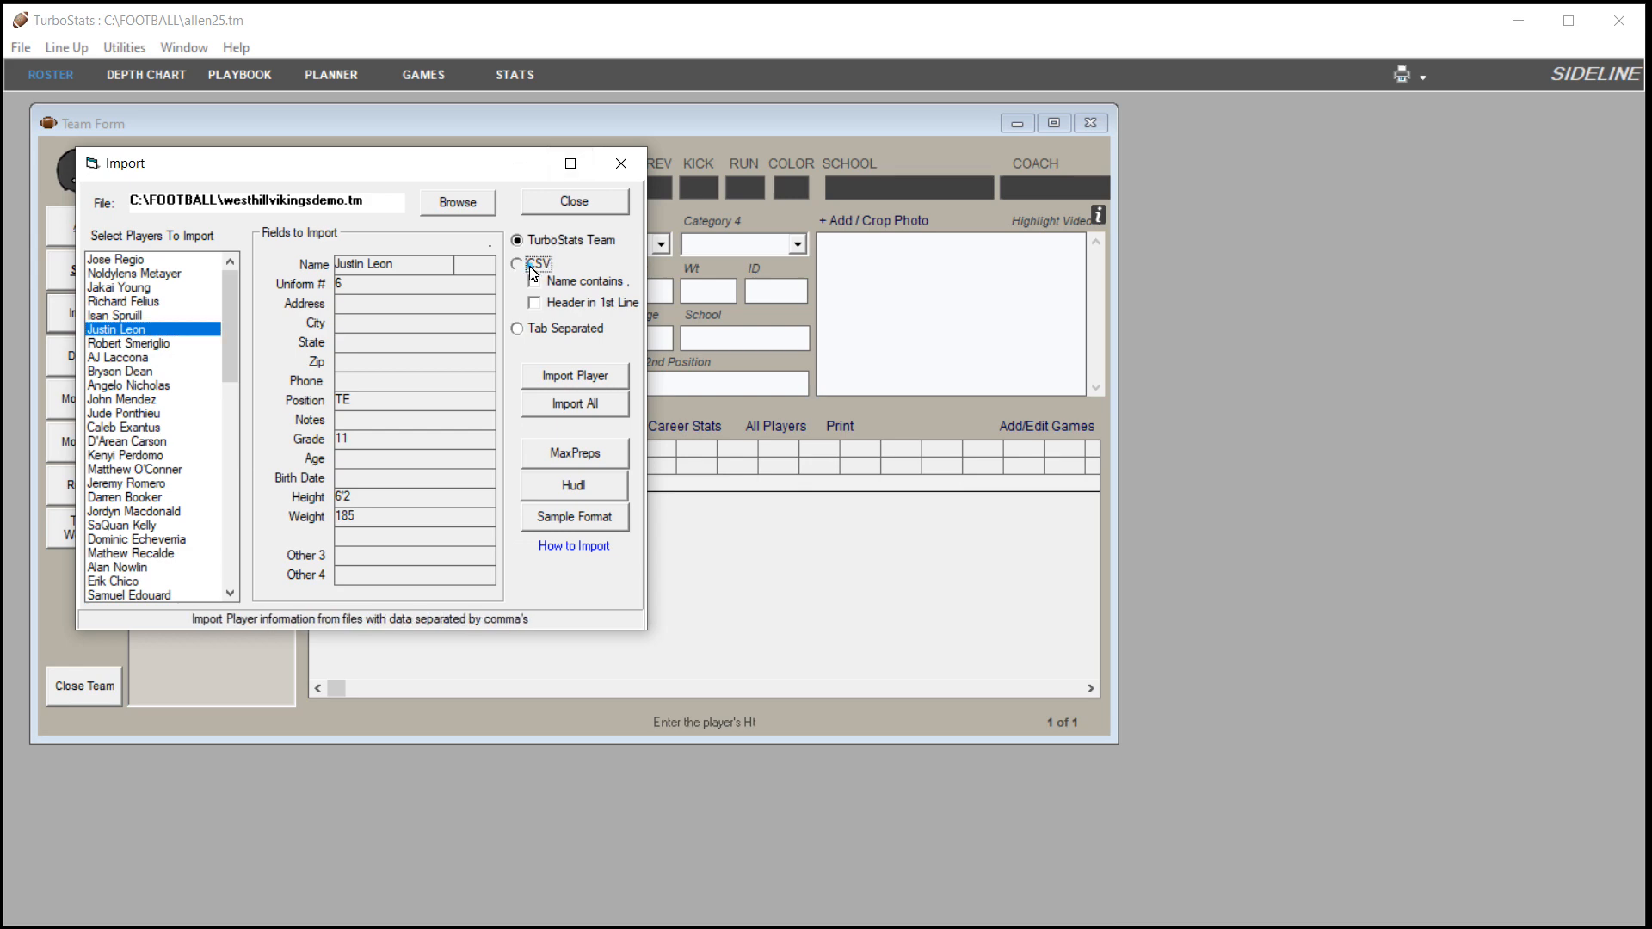
pyautogui.click(436, 211)
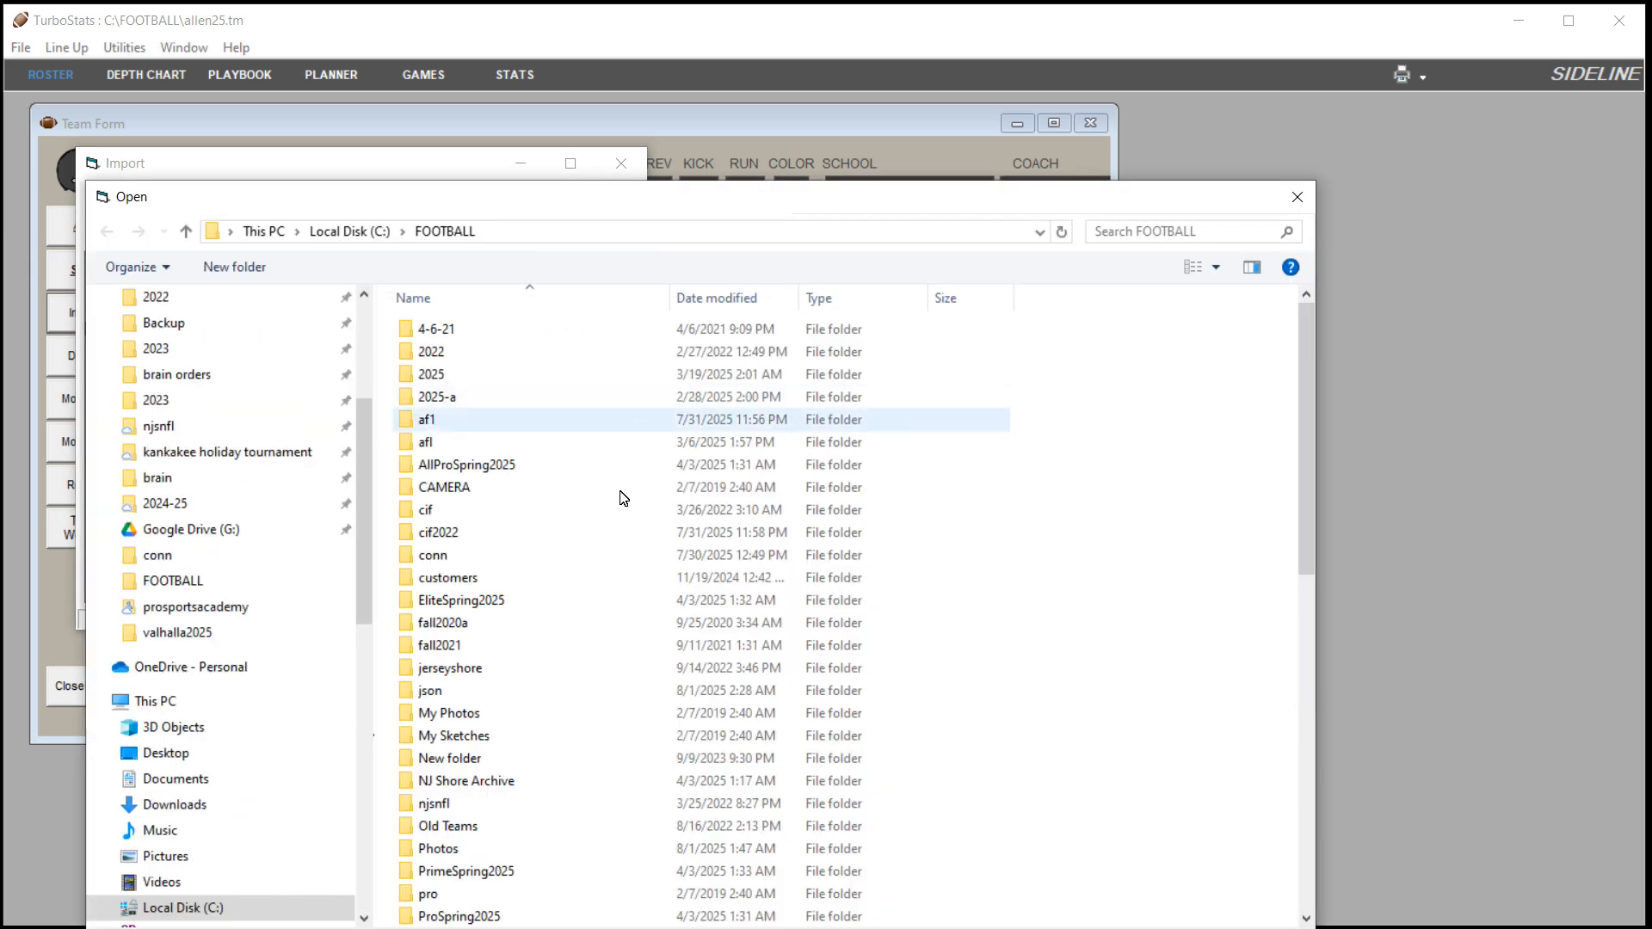
pyautogui.scroll(-10, 623, 498)
pyautogui.doubleClick(458, 555)
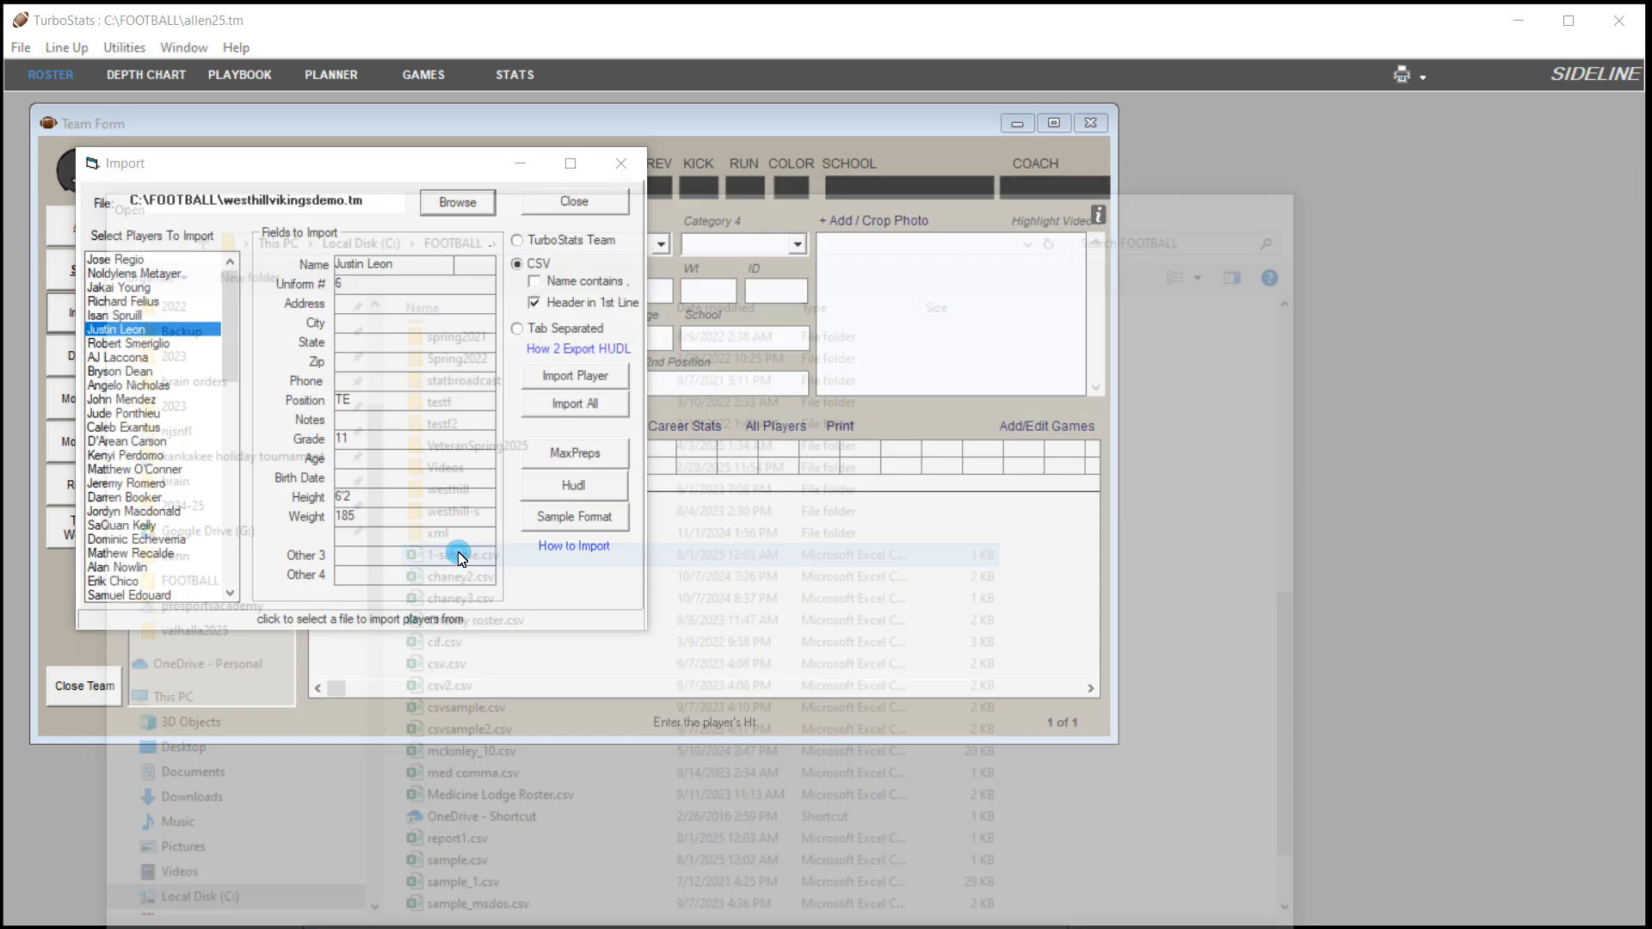
pyautogui.click(124, 291)
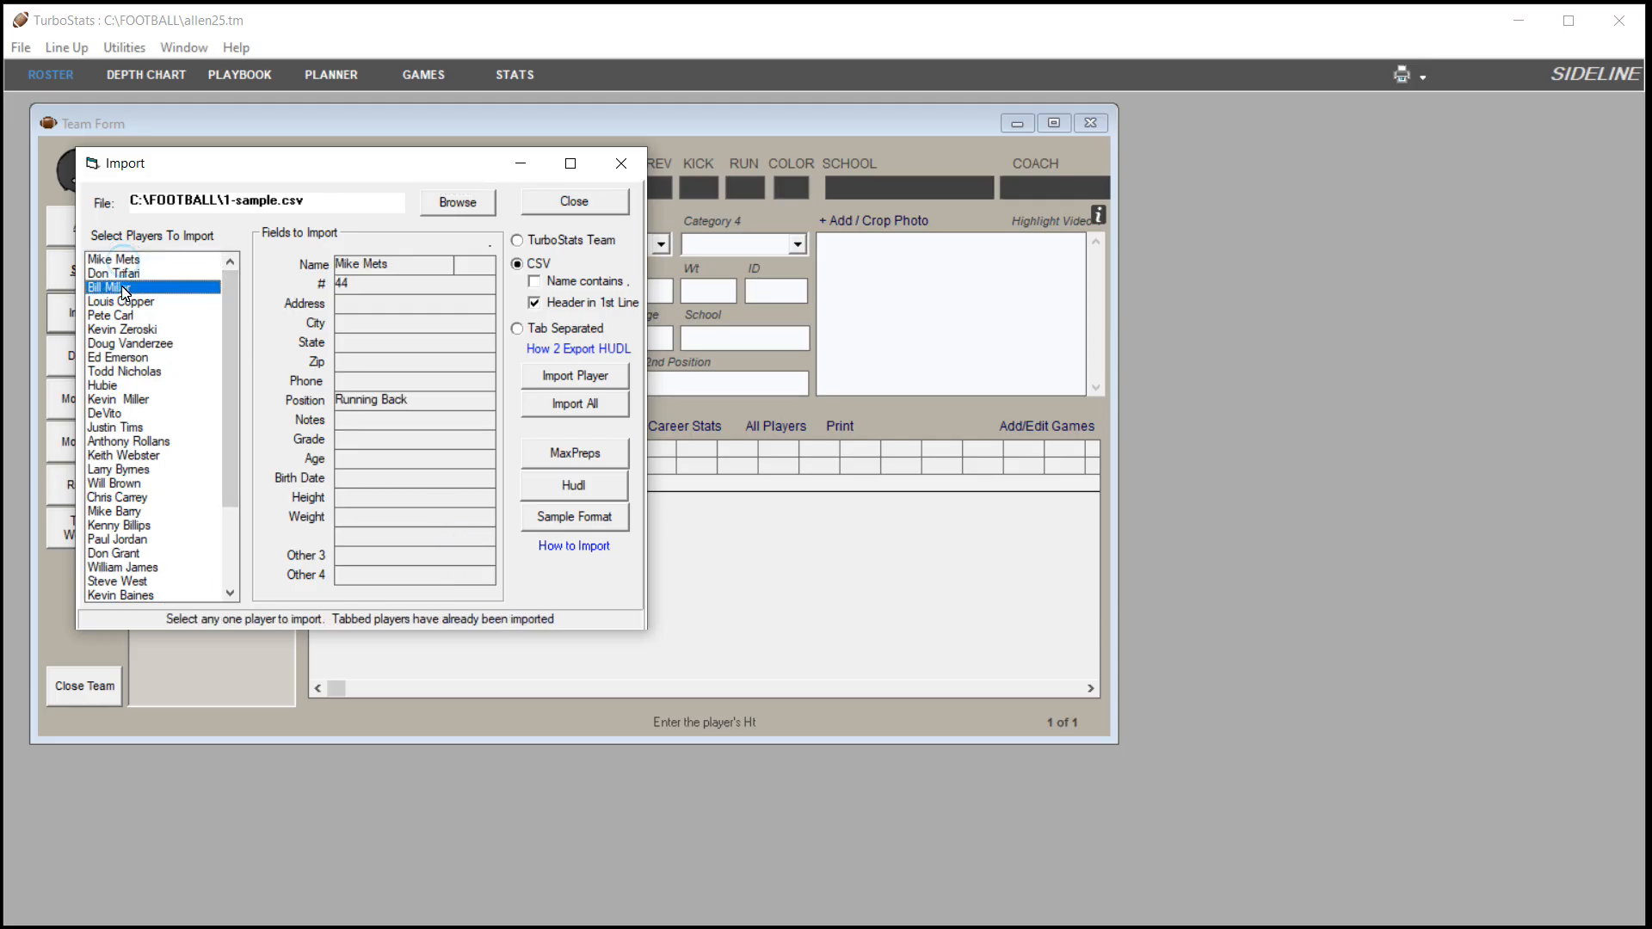
pyautogui.click(116, 330)
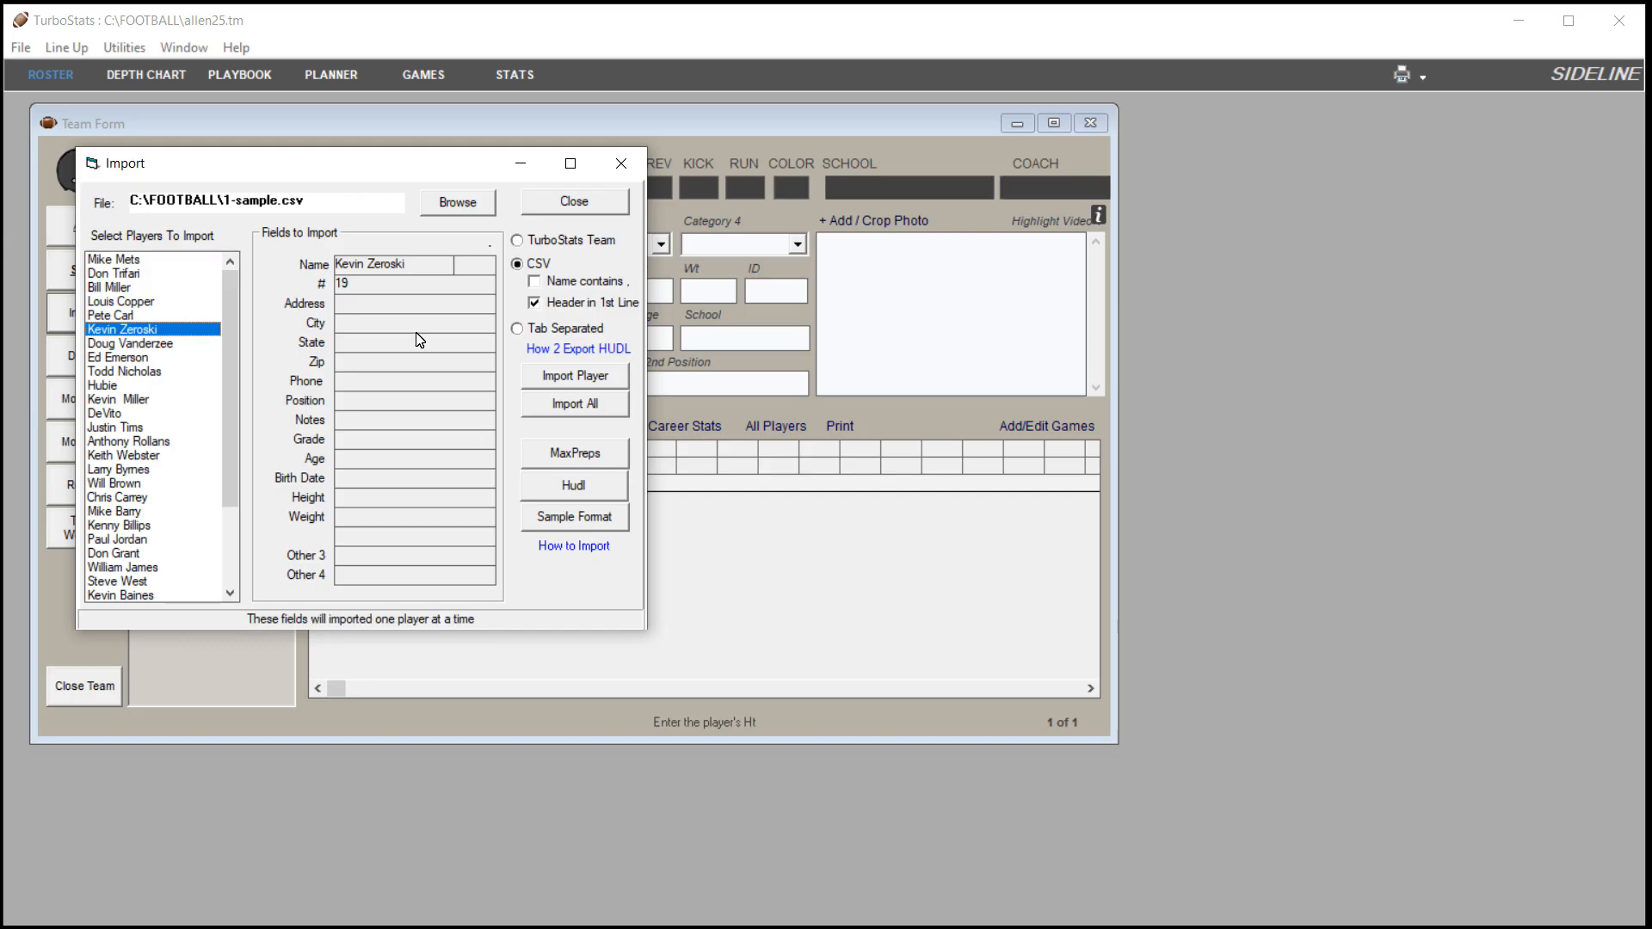
# Start the MaxPreps roster import, dismiss its instructions and close the blank browser window
pyautogui.click(576, 454)
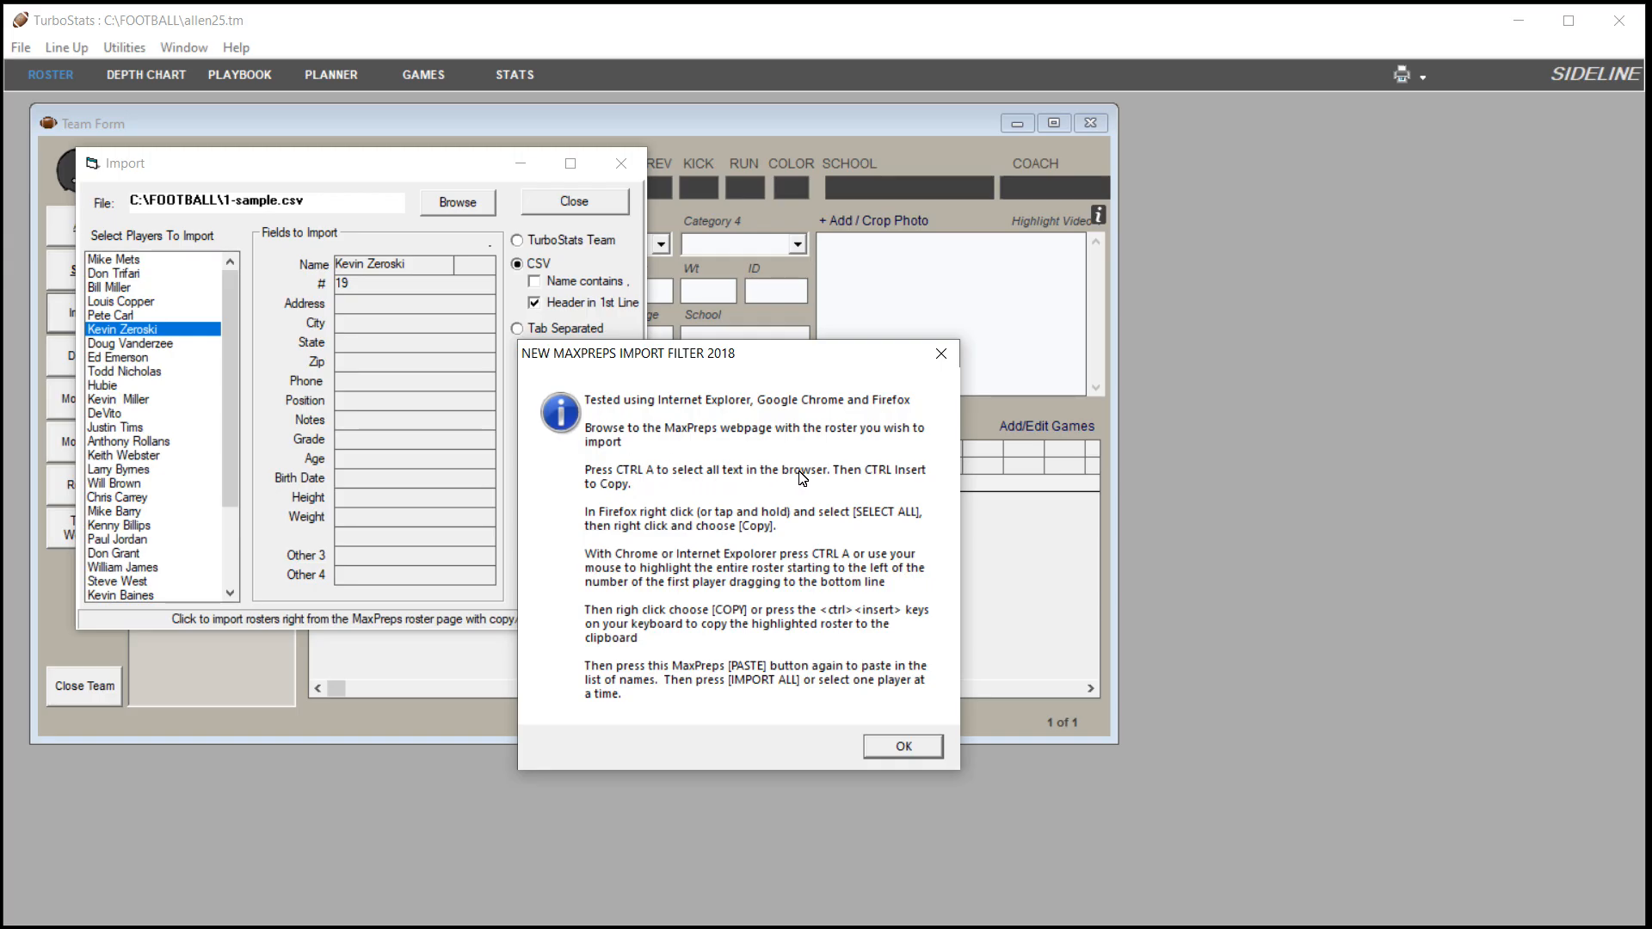
pyautogui.click(897, 743)
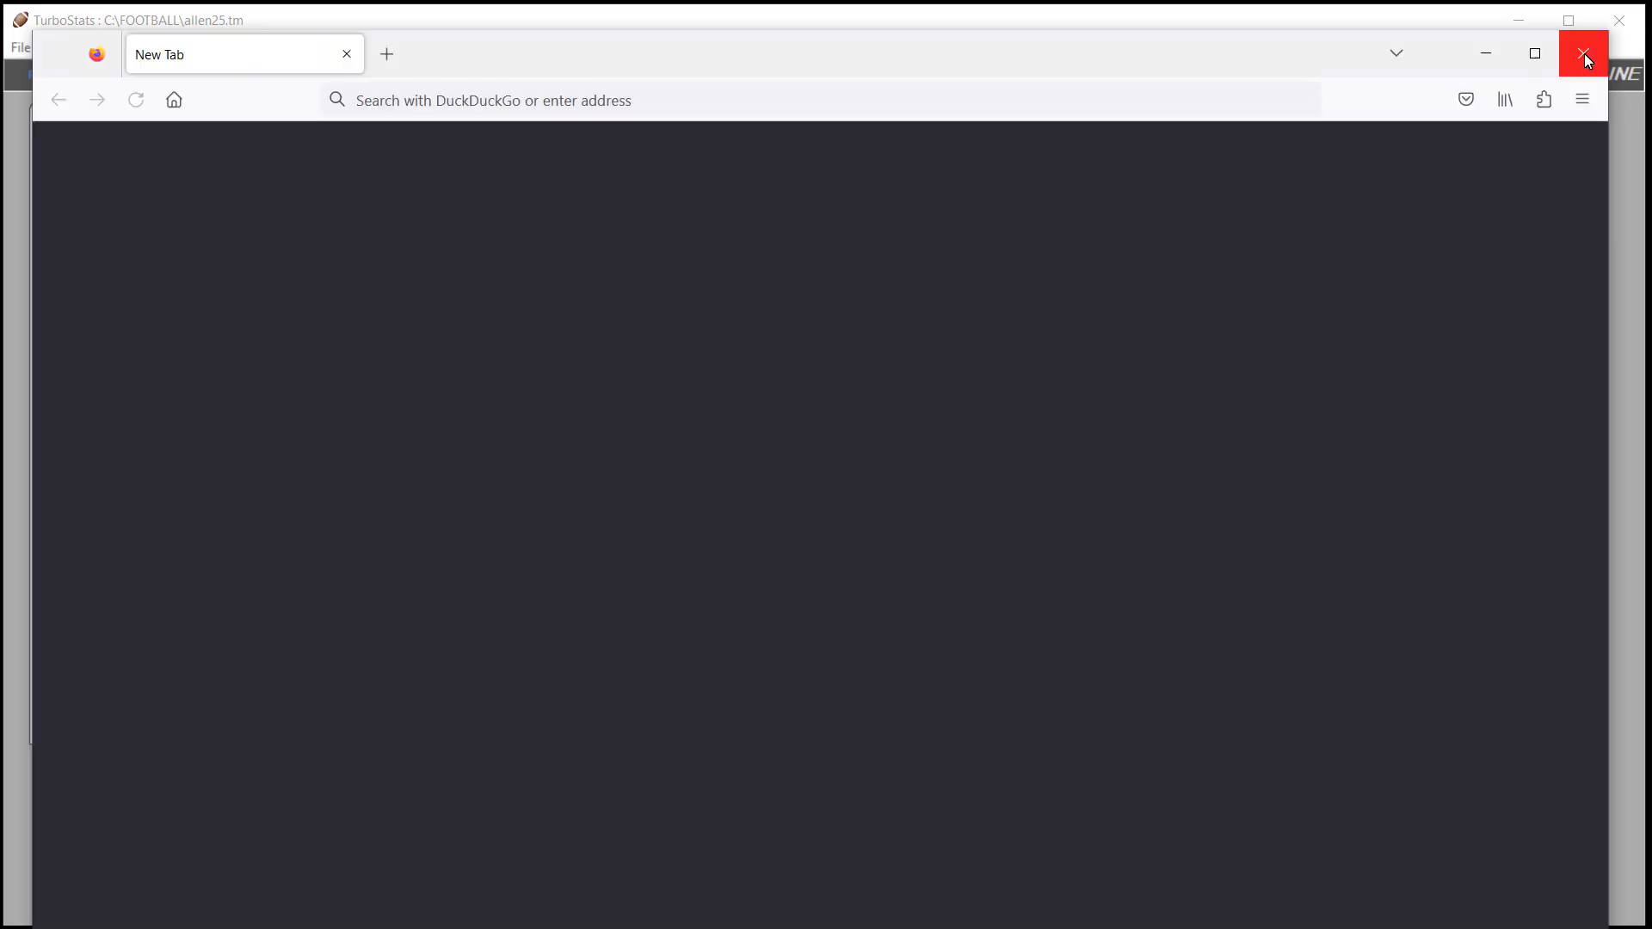
pyautogui.click(1584, 55)
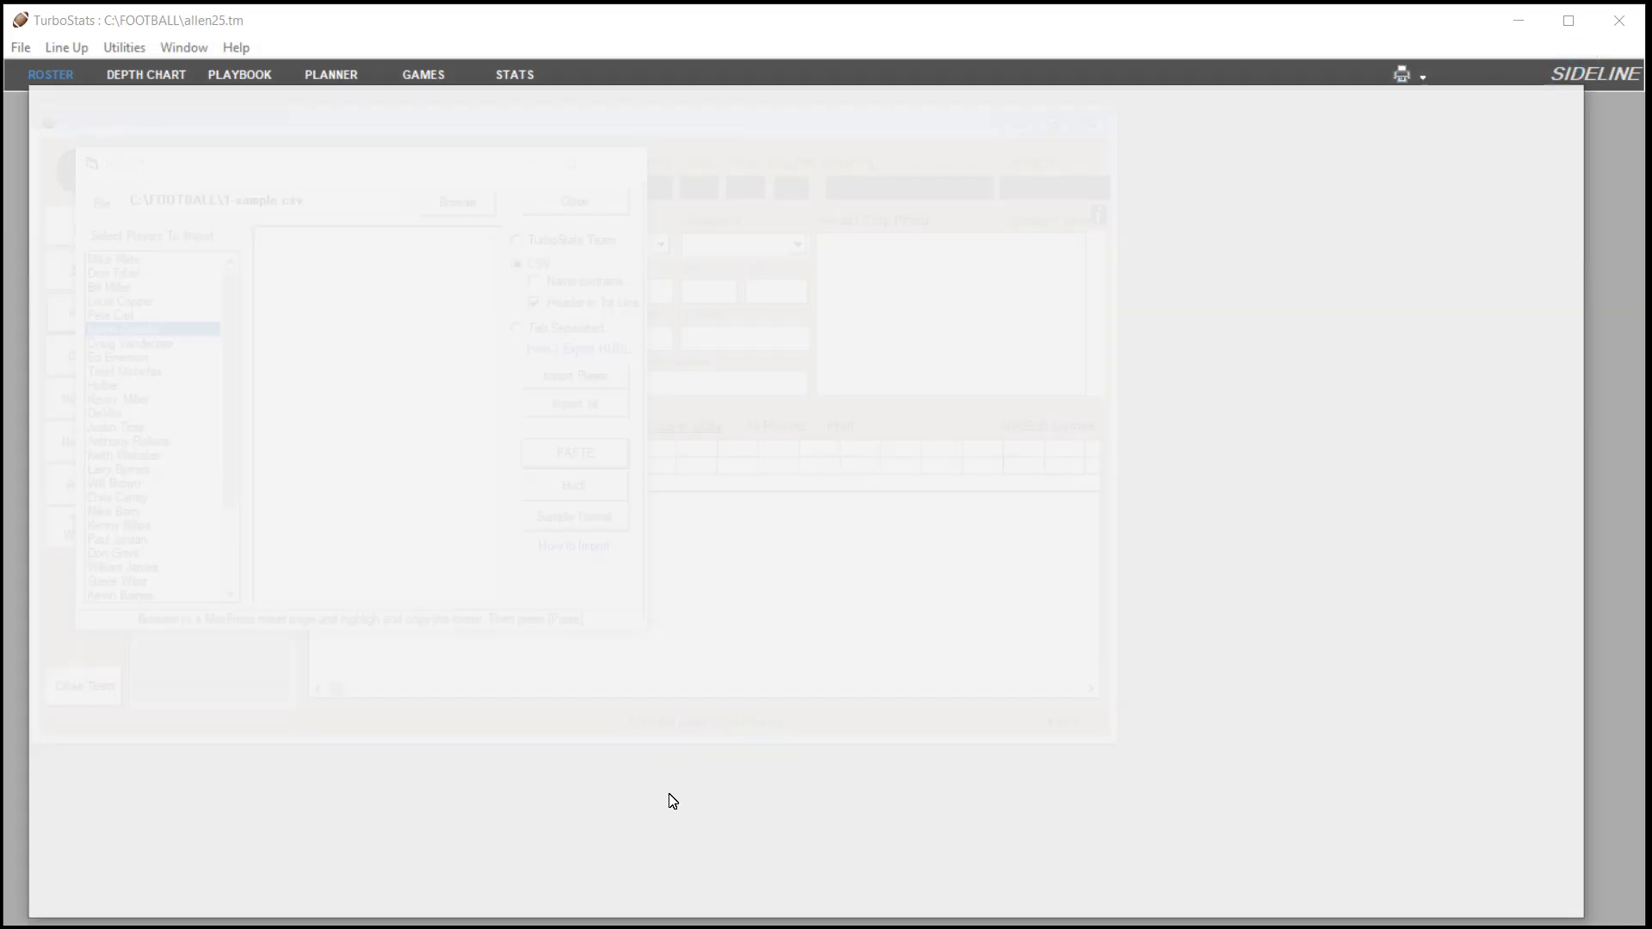
# Select and copy all text on the Allen Eagles MaxPreps roster page in the browser, and return to TurboStats
pyautogui.scroll(-3, 405, 553)
pyautogui.scroll(2, 431, 366)
pyautogui.scroll(-3, 424, 490)
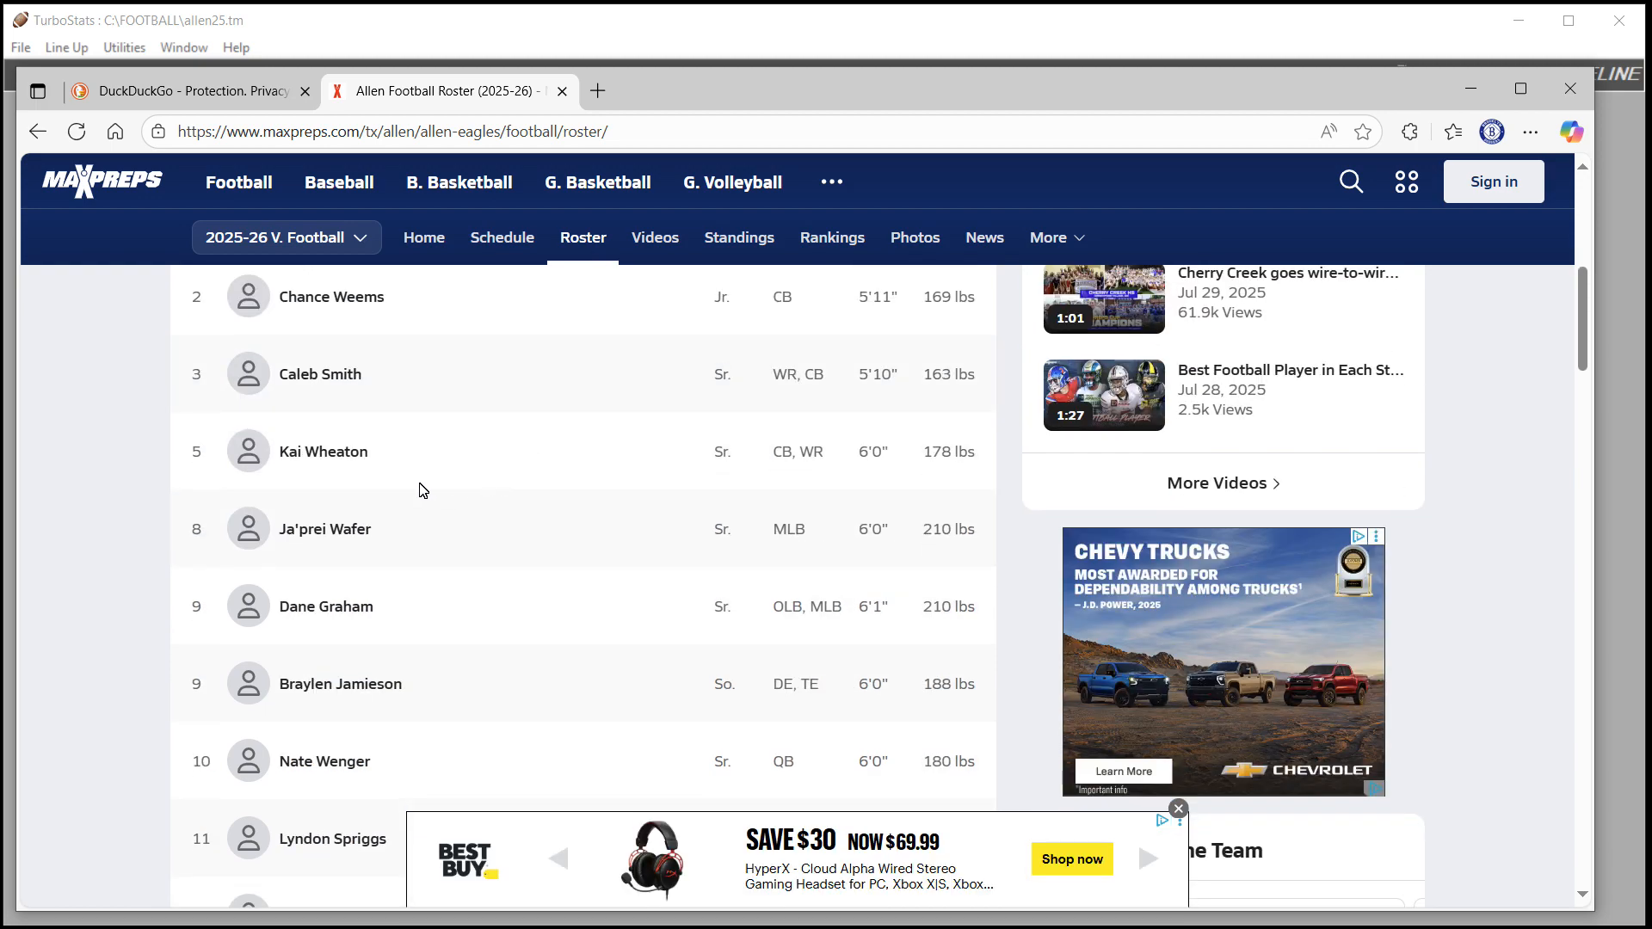
pyautogui.scroll(2, 746, 463)
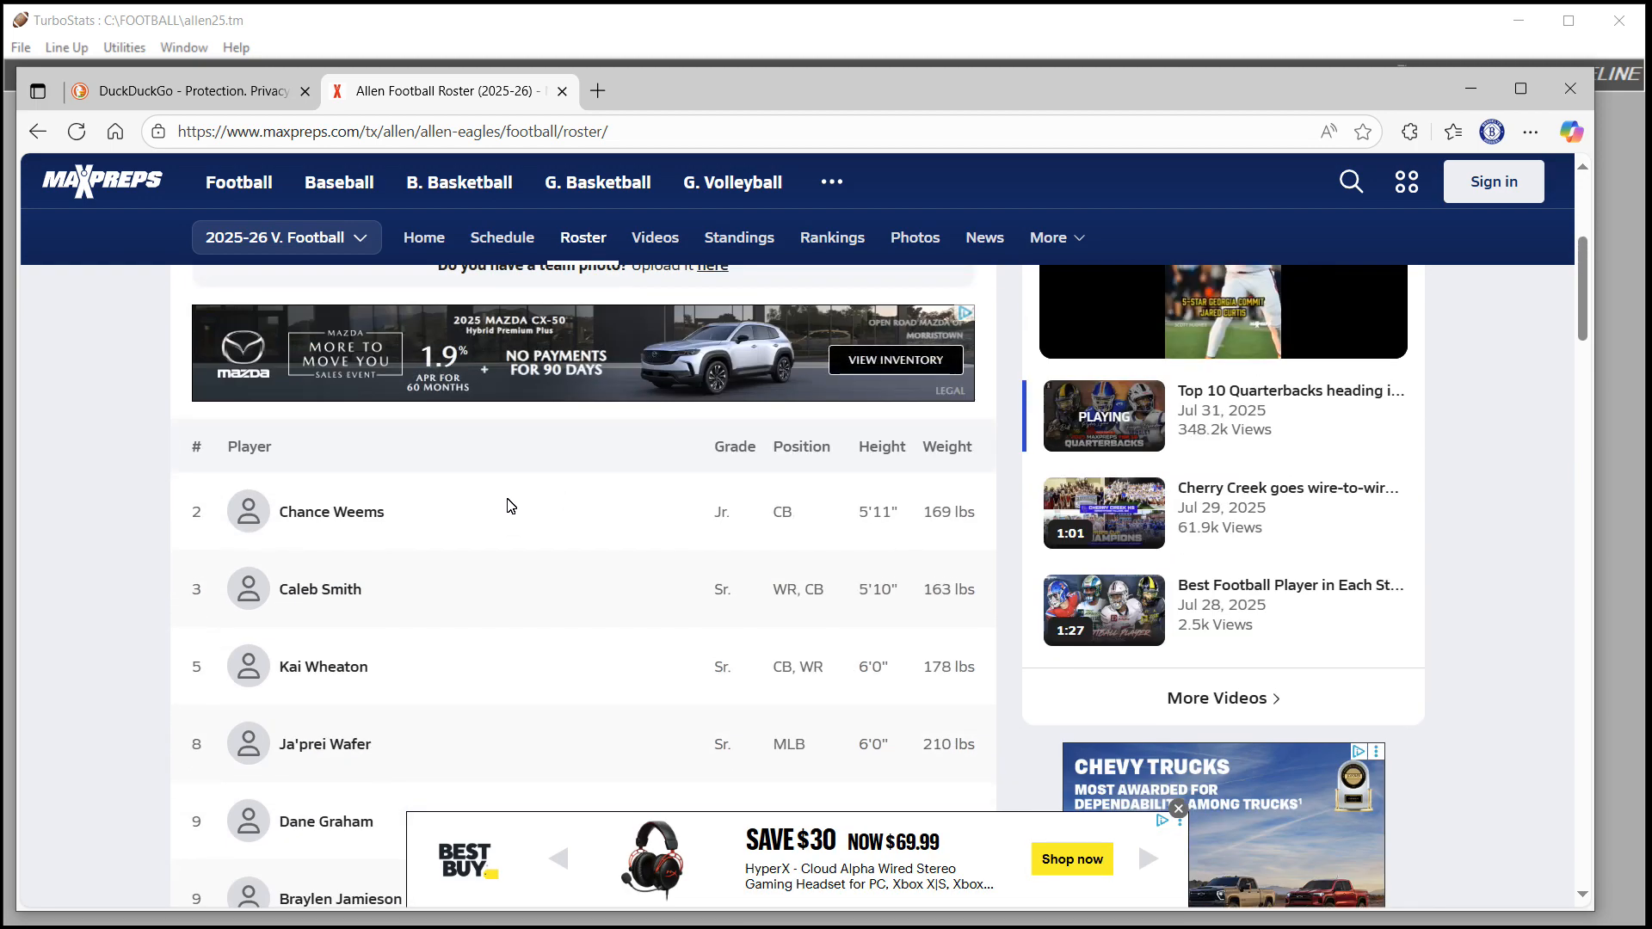
pyautogui.hotkey('ctrl', 'a')
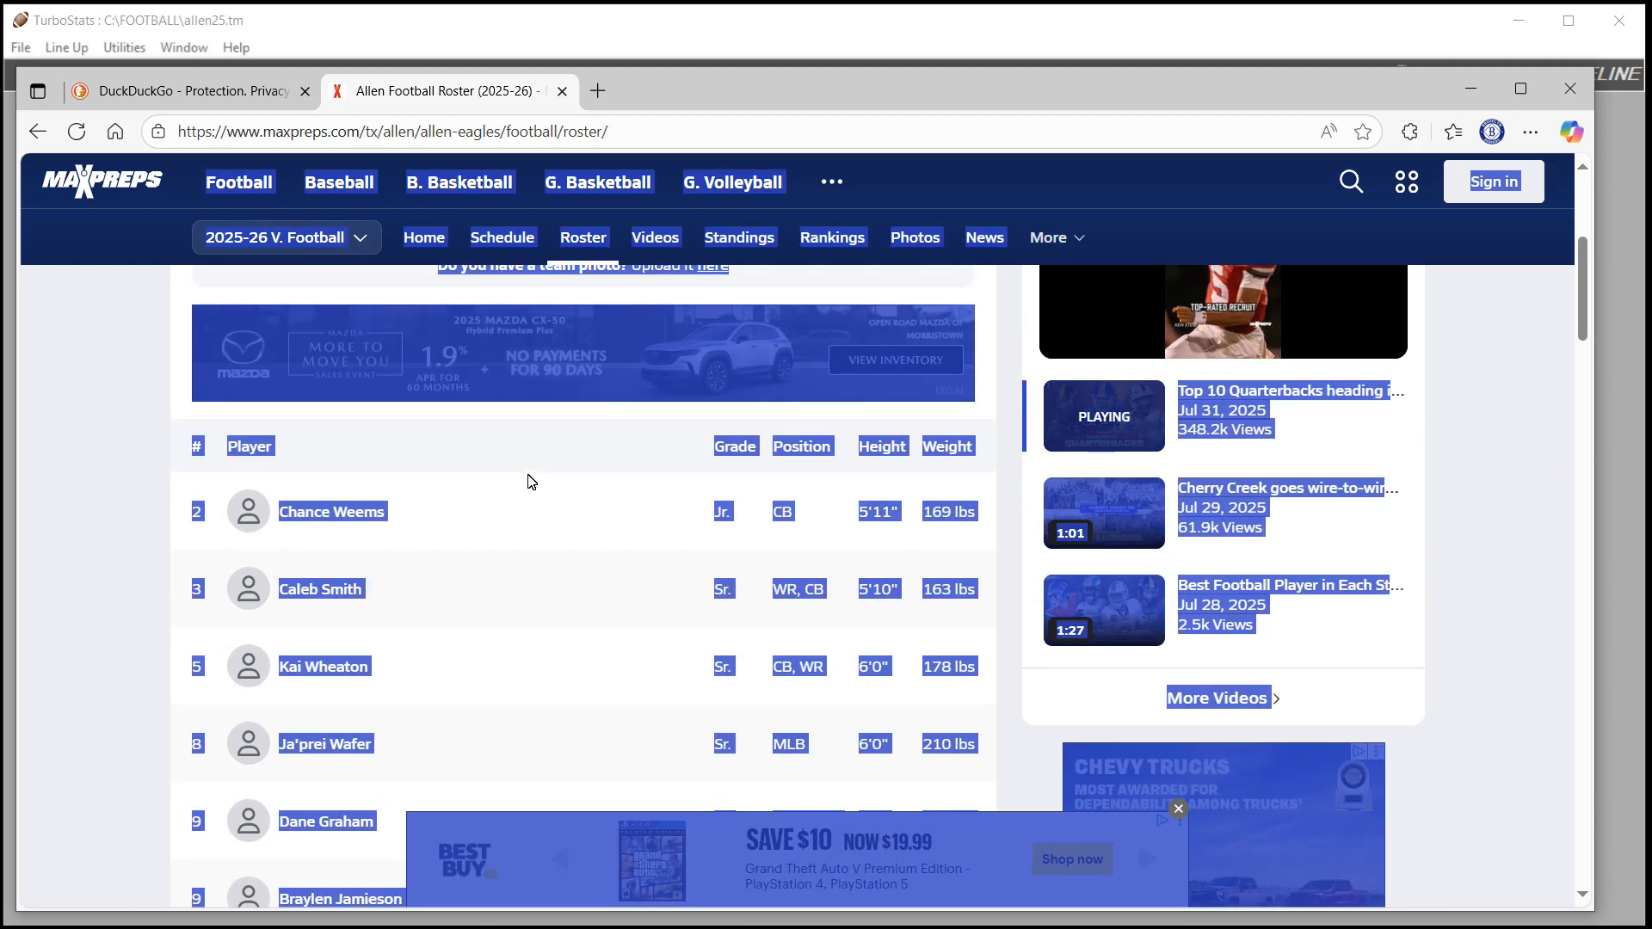
pyautogui.click(137, 439)
pyautogui.moveTo(179, 448); pyautogui.dragTo(699, 823)
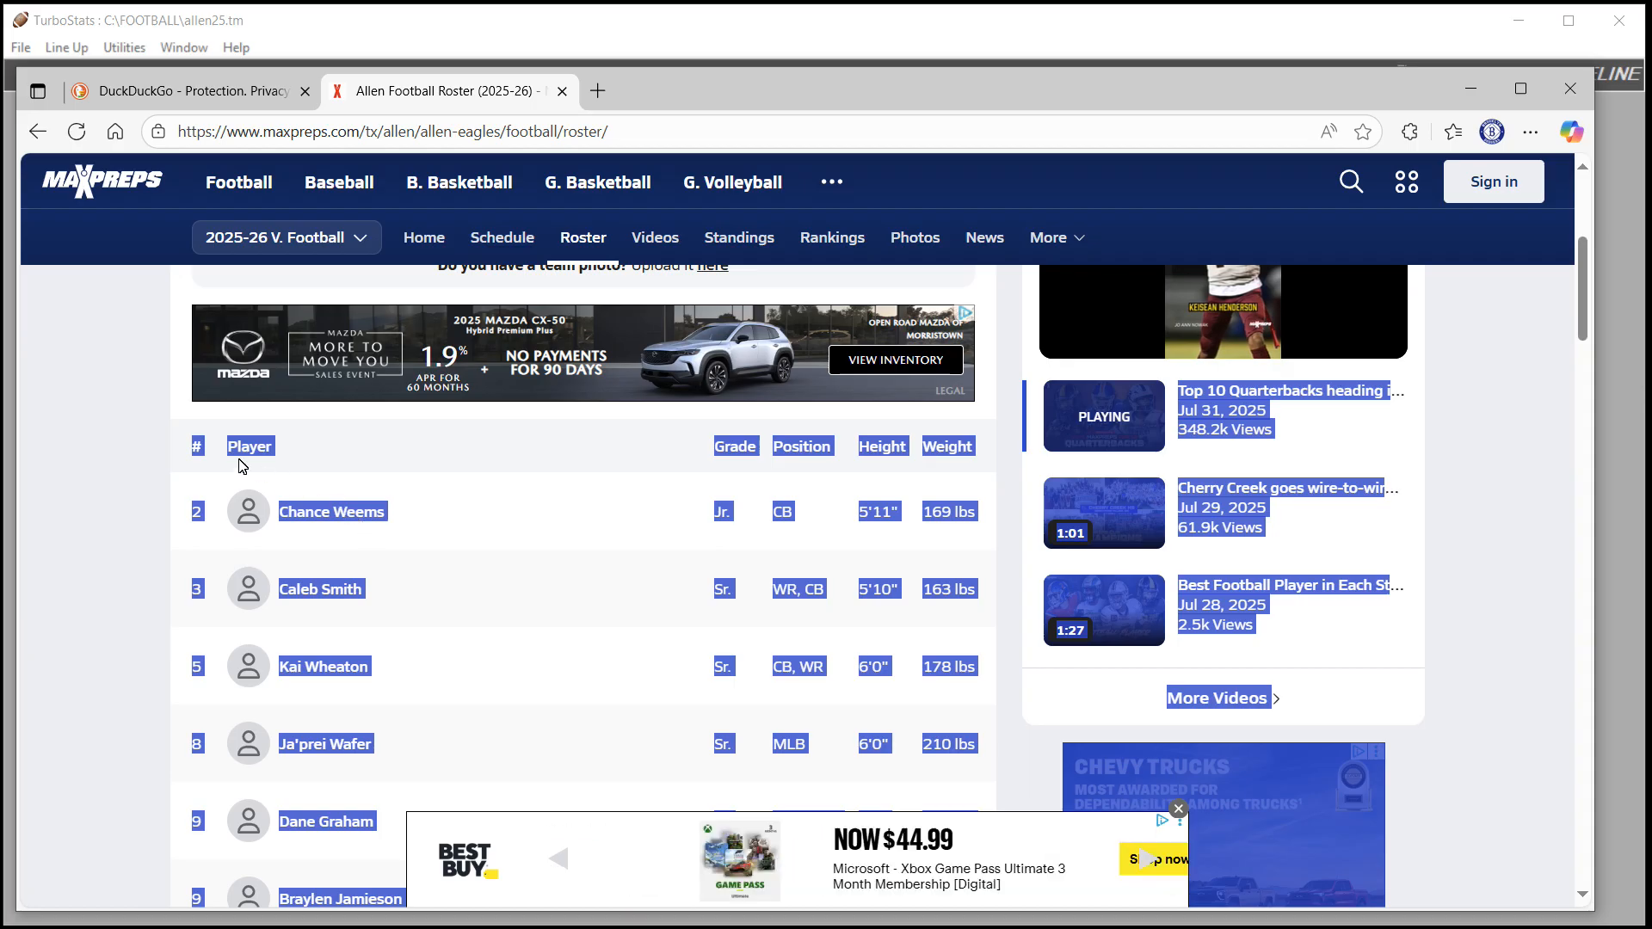
pyautogui.click(150, 447)
pyautogui.hotkey('ctrl', 'a')
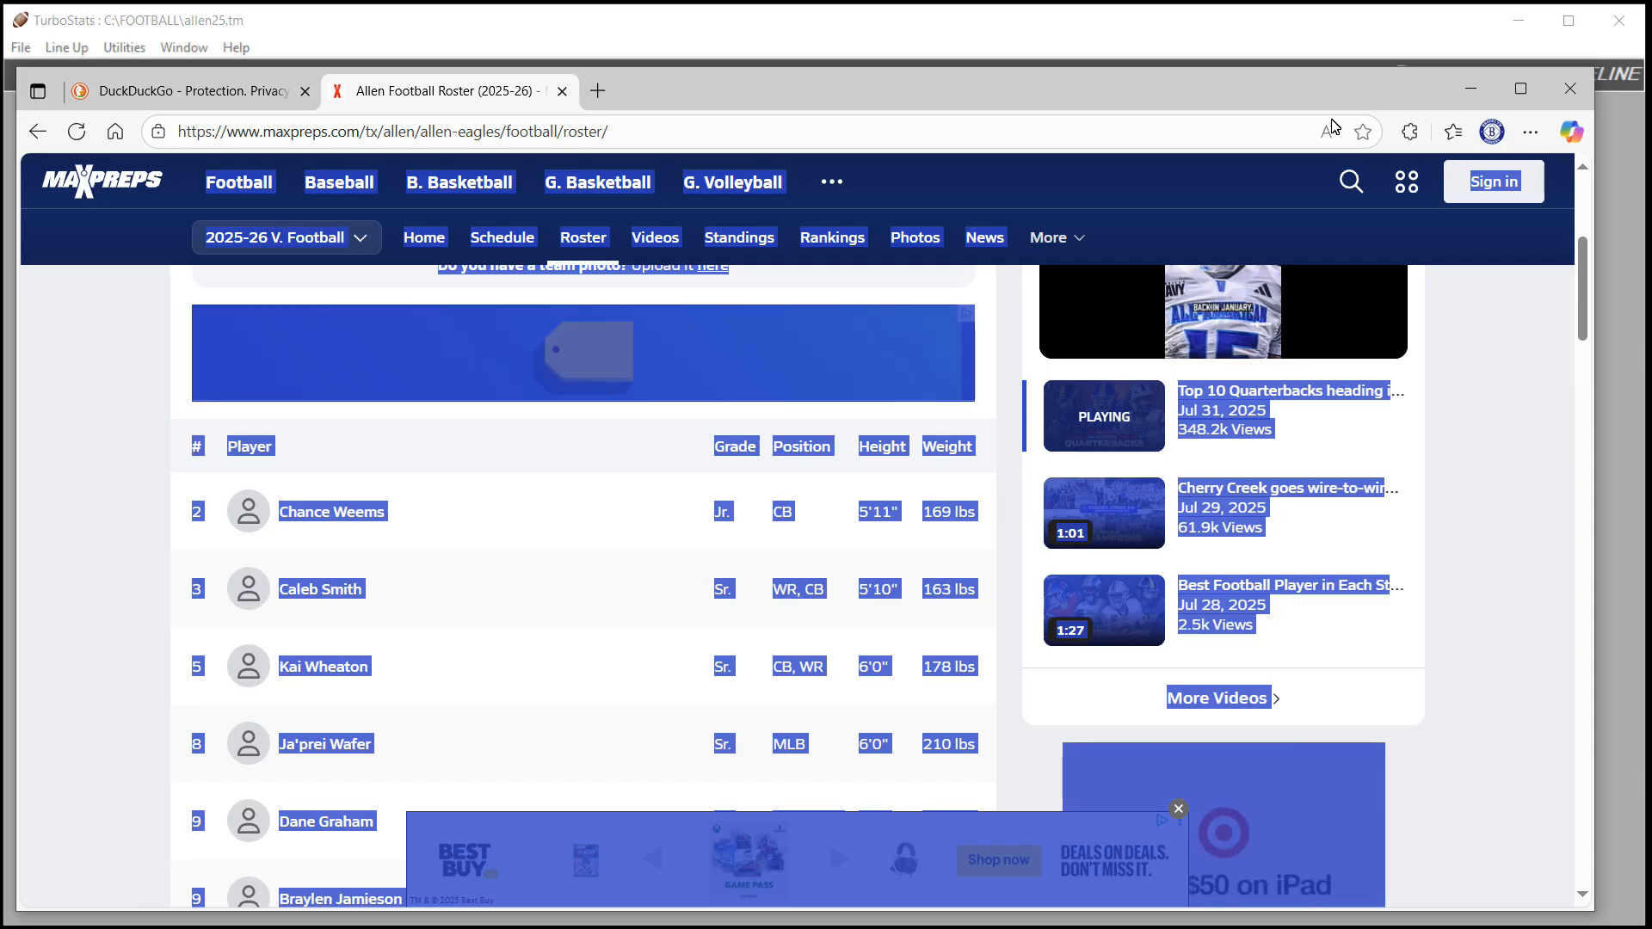
pyautogui.click(1470, 89)
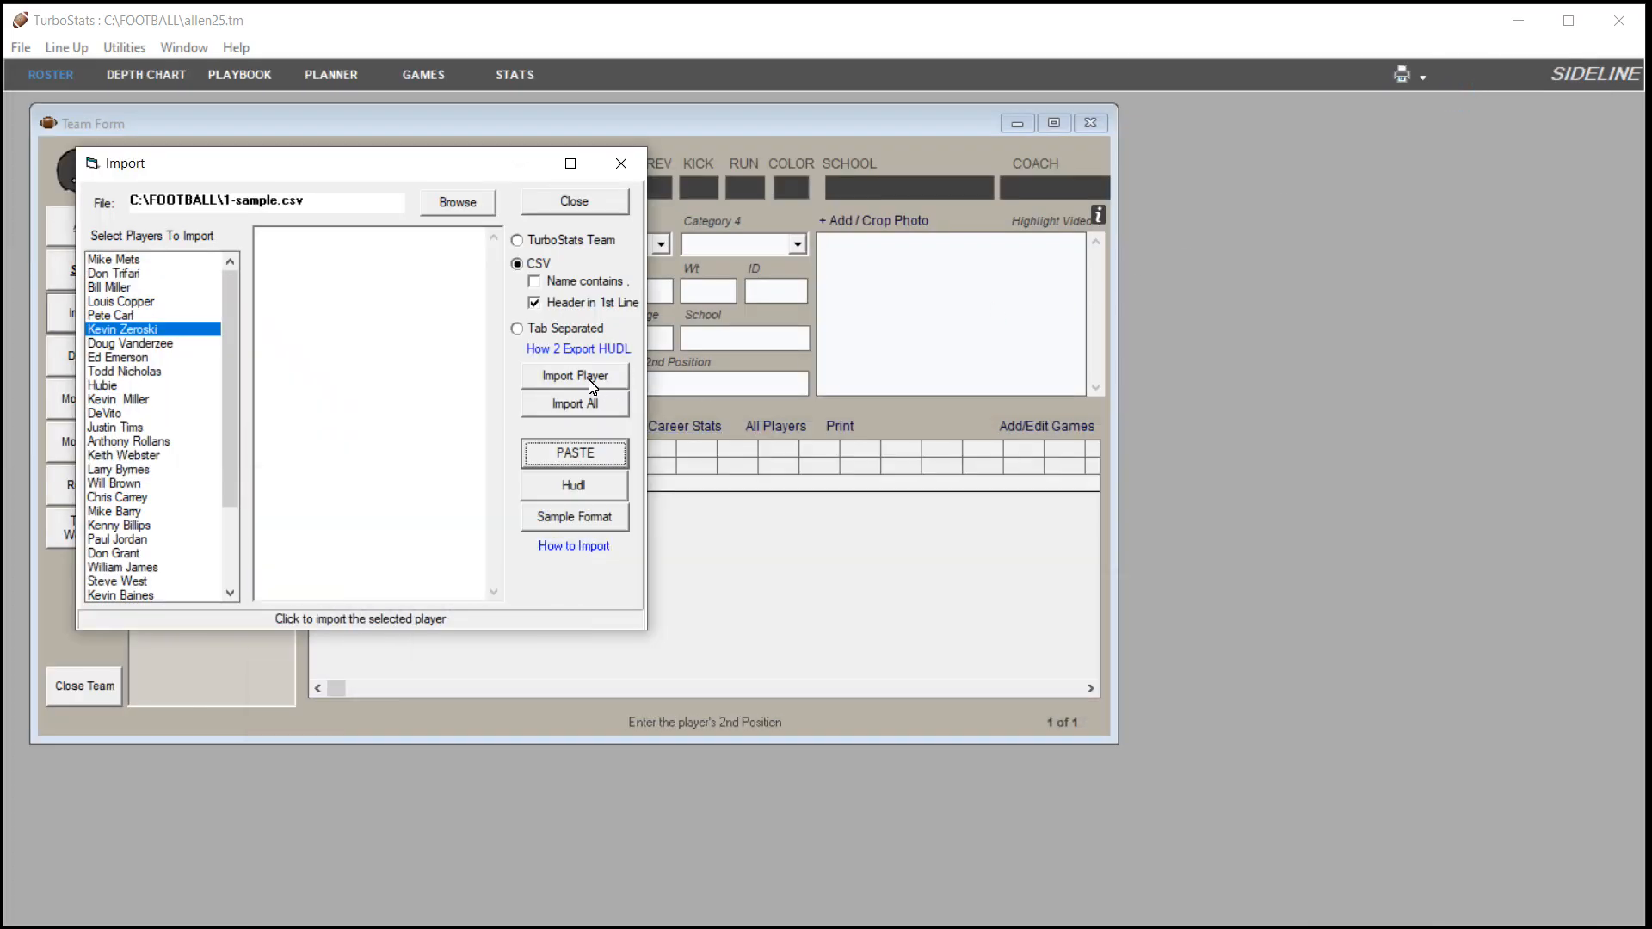
# Paste the copied MaxPreps roster into the import list, preview several players and import all of them
pyautogui.click(570, 452)
pyautogui.click(118, 288)
pyautogui.click(119, 274)
pyautogui.click(112, 301)
pyautogui.click(105, 329)
pyautogui.click(105, 343)
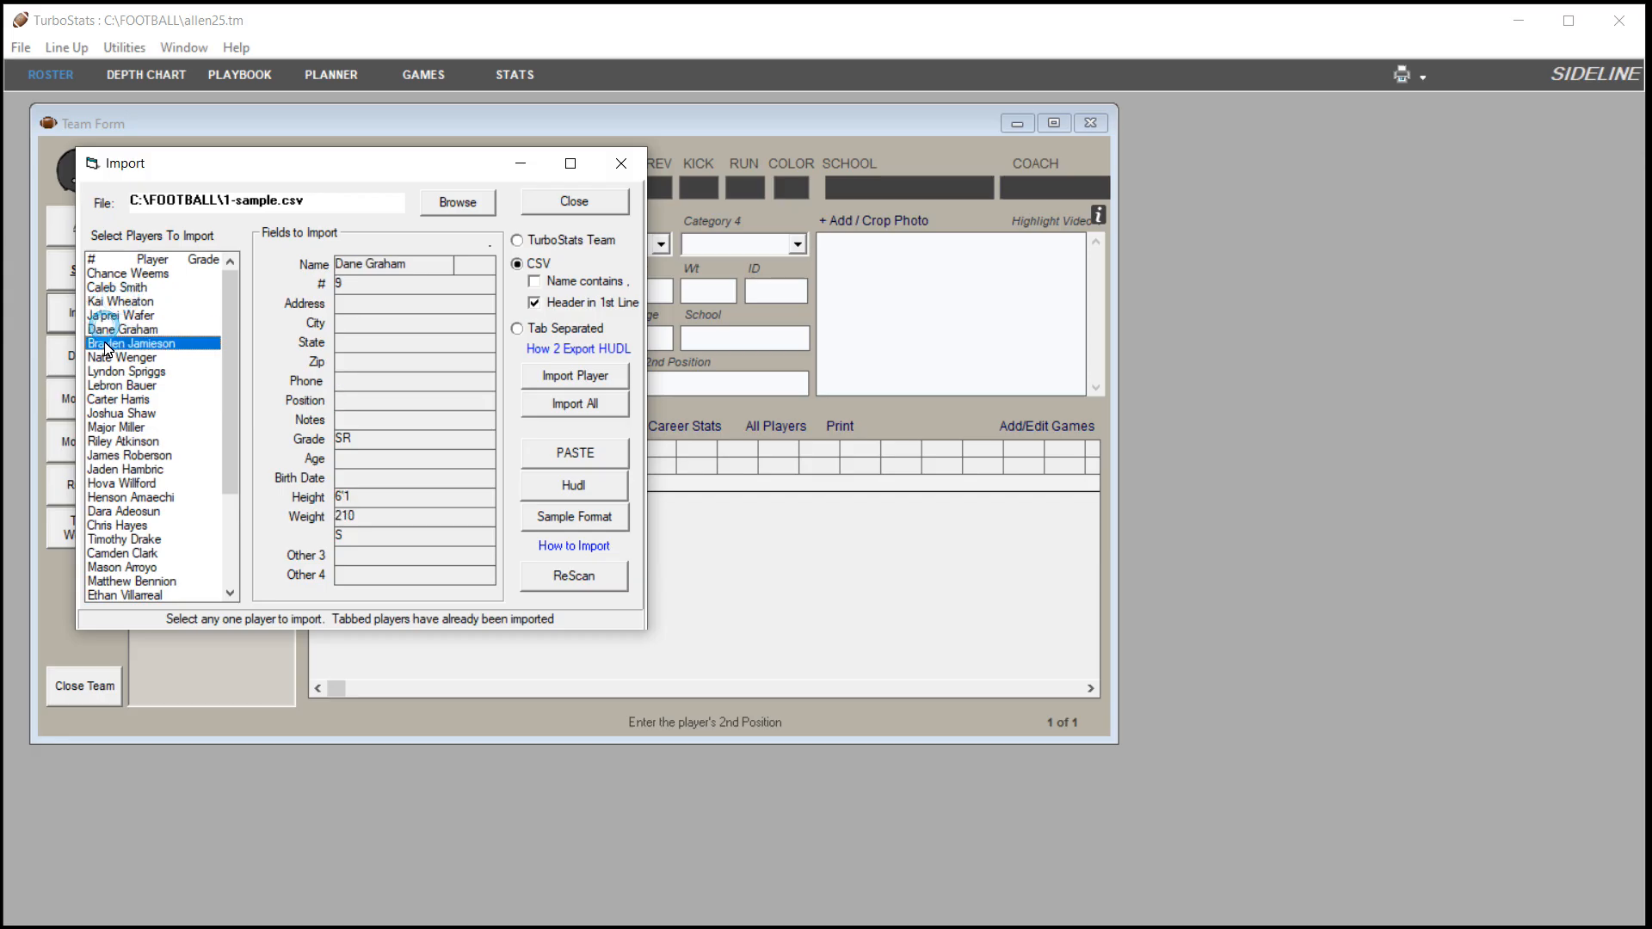
pyautogui.click(565, 407)
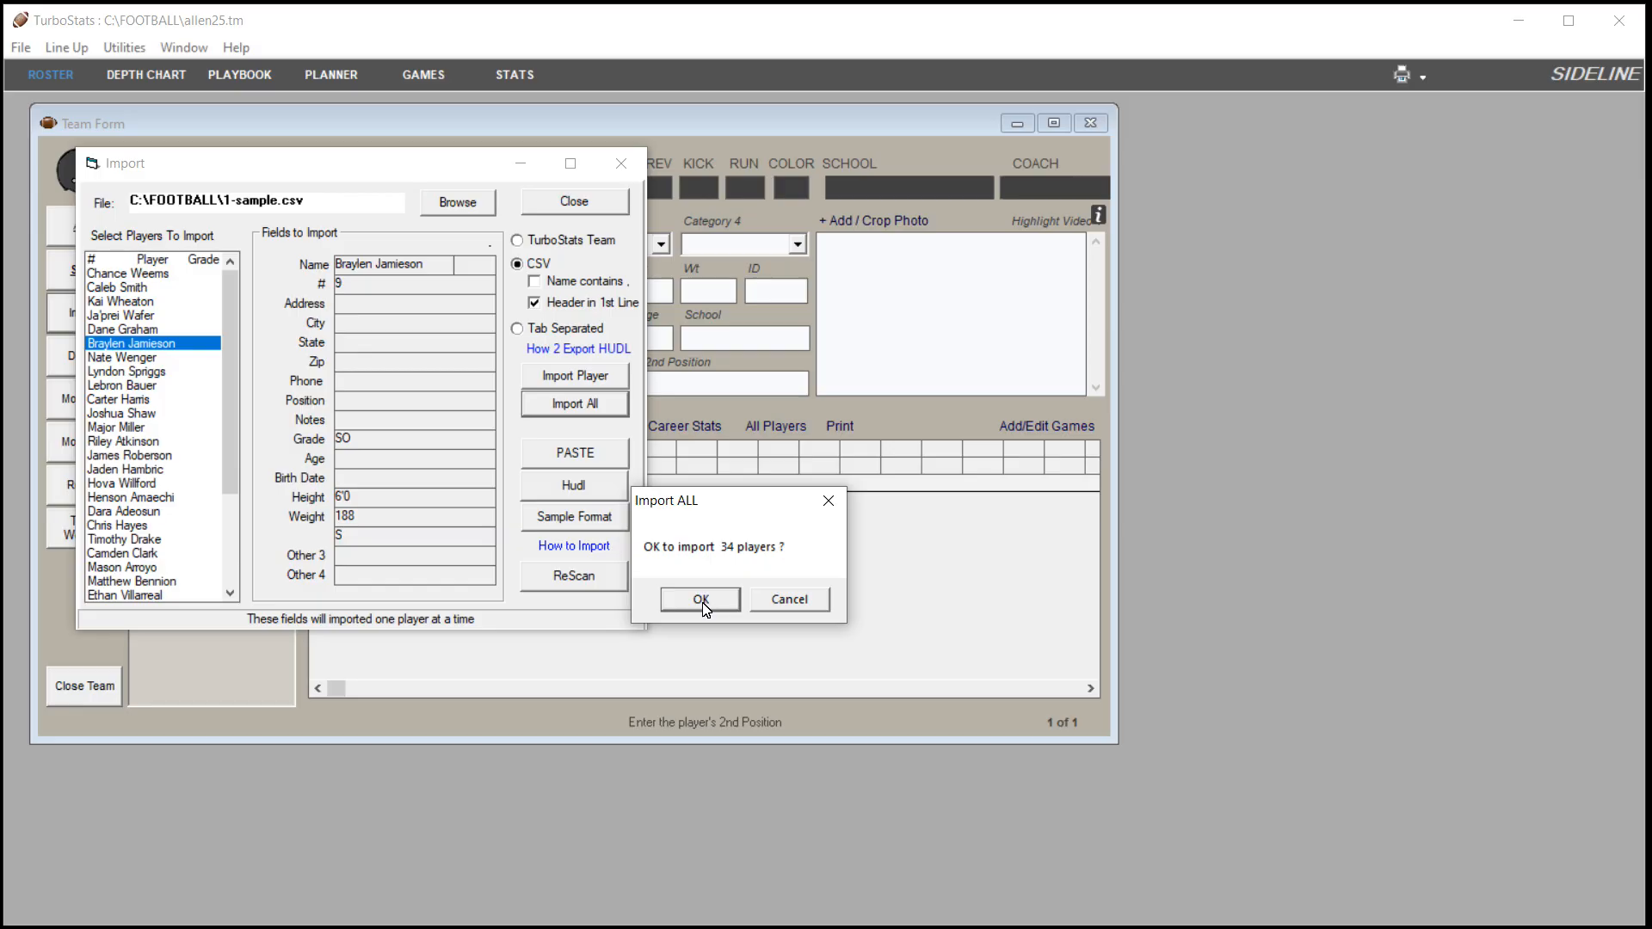
pyautogui.click(700, 600)
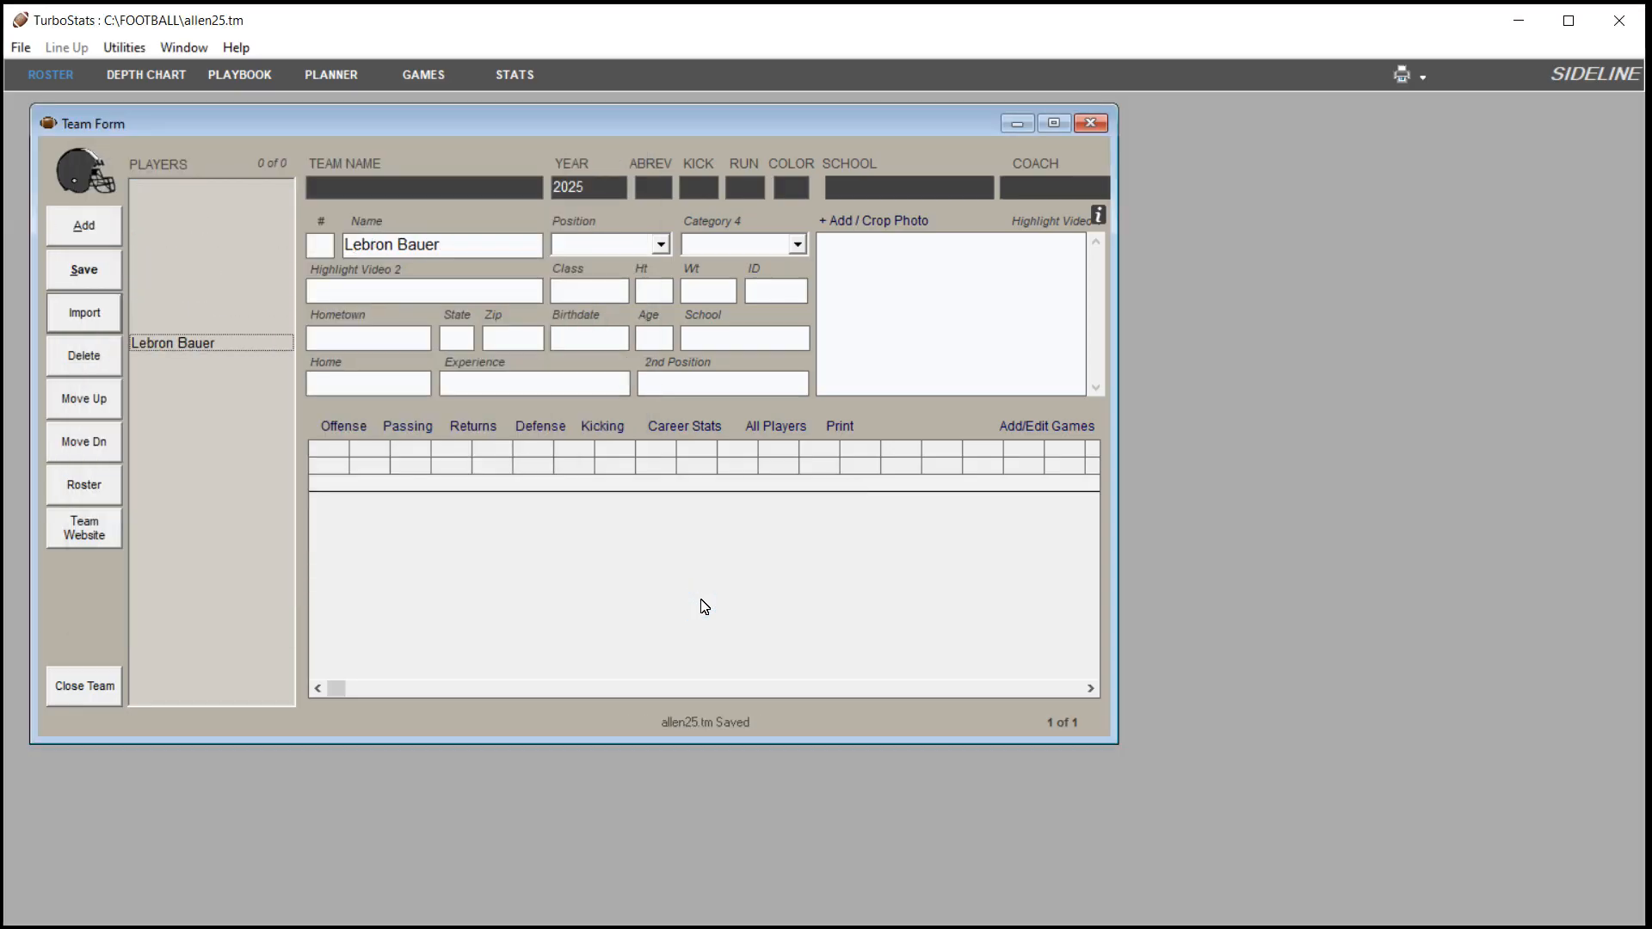
# Delete the "#" header entry from the start of the team's player list
pyautogui.moveTo(283, 297); pyautogui.dragTo(284, 197)
pyautogui.click(161, 188)
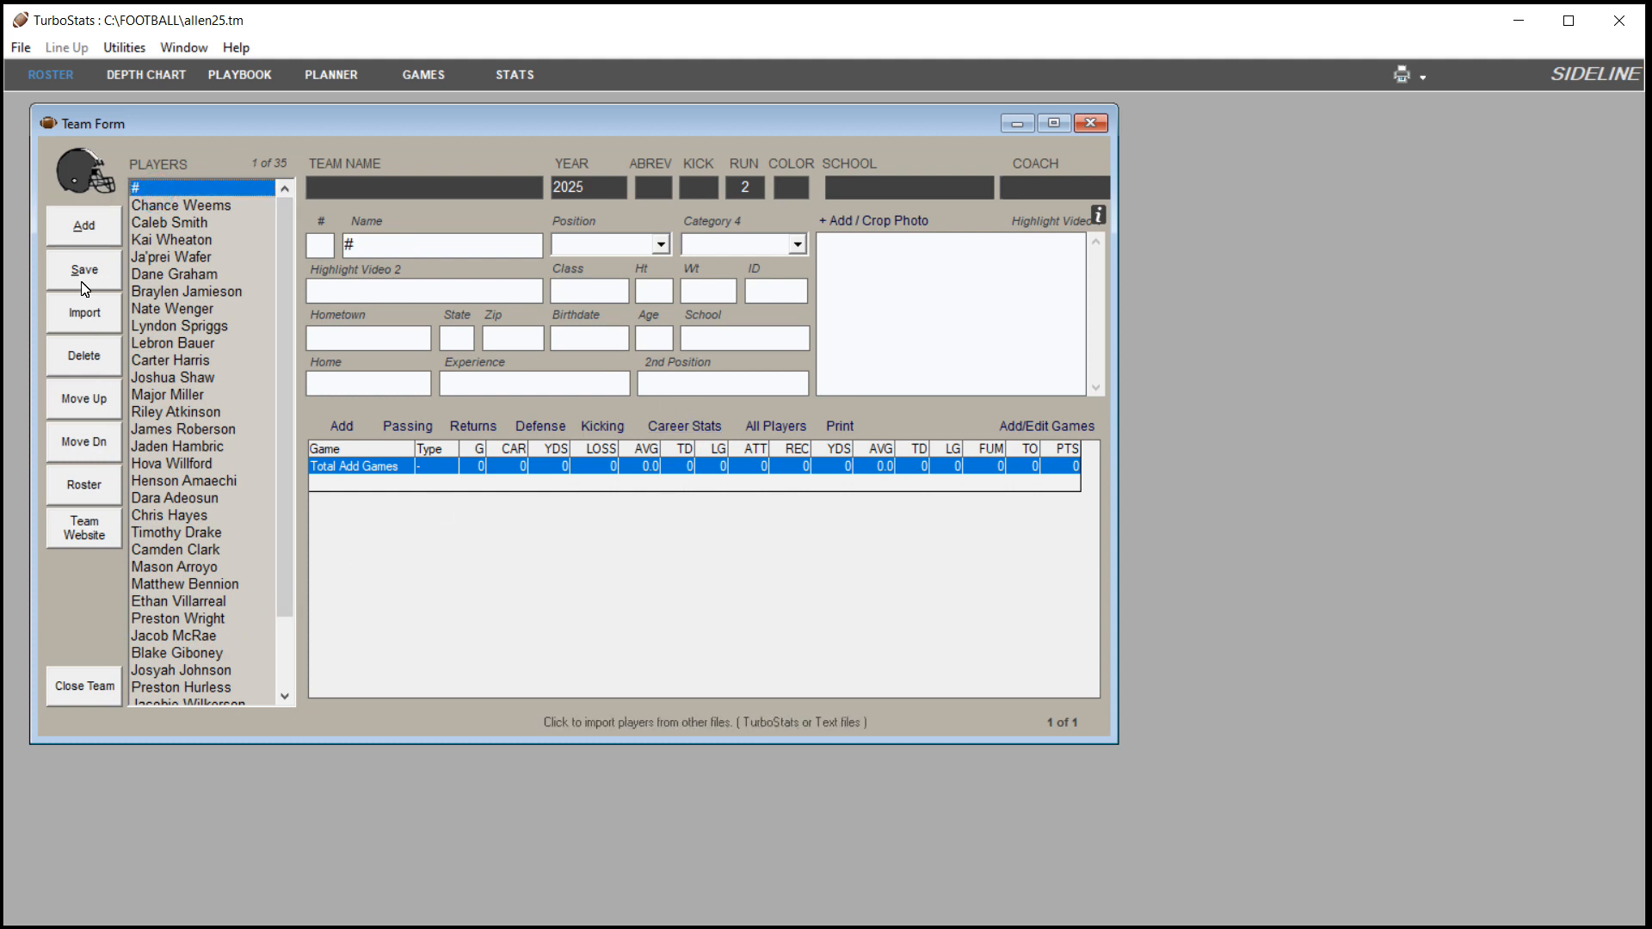
pyautogui.click(77, 362)
pyautogui.click(760, 616)
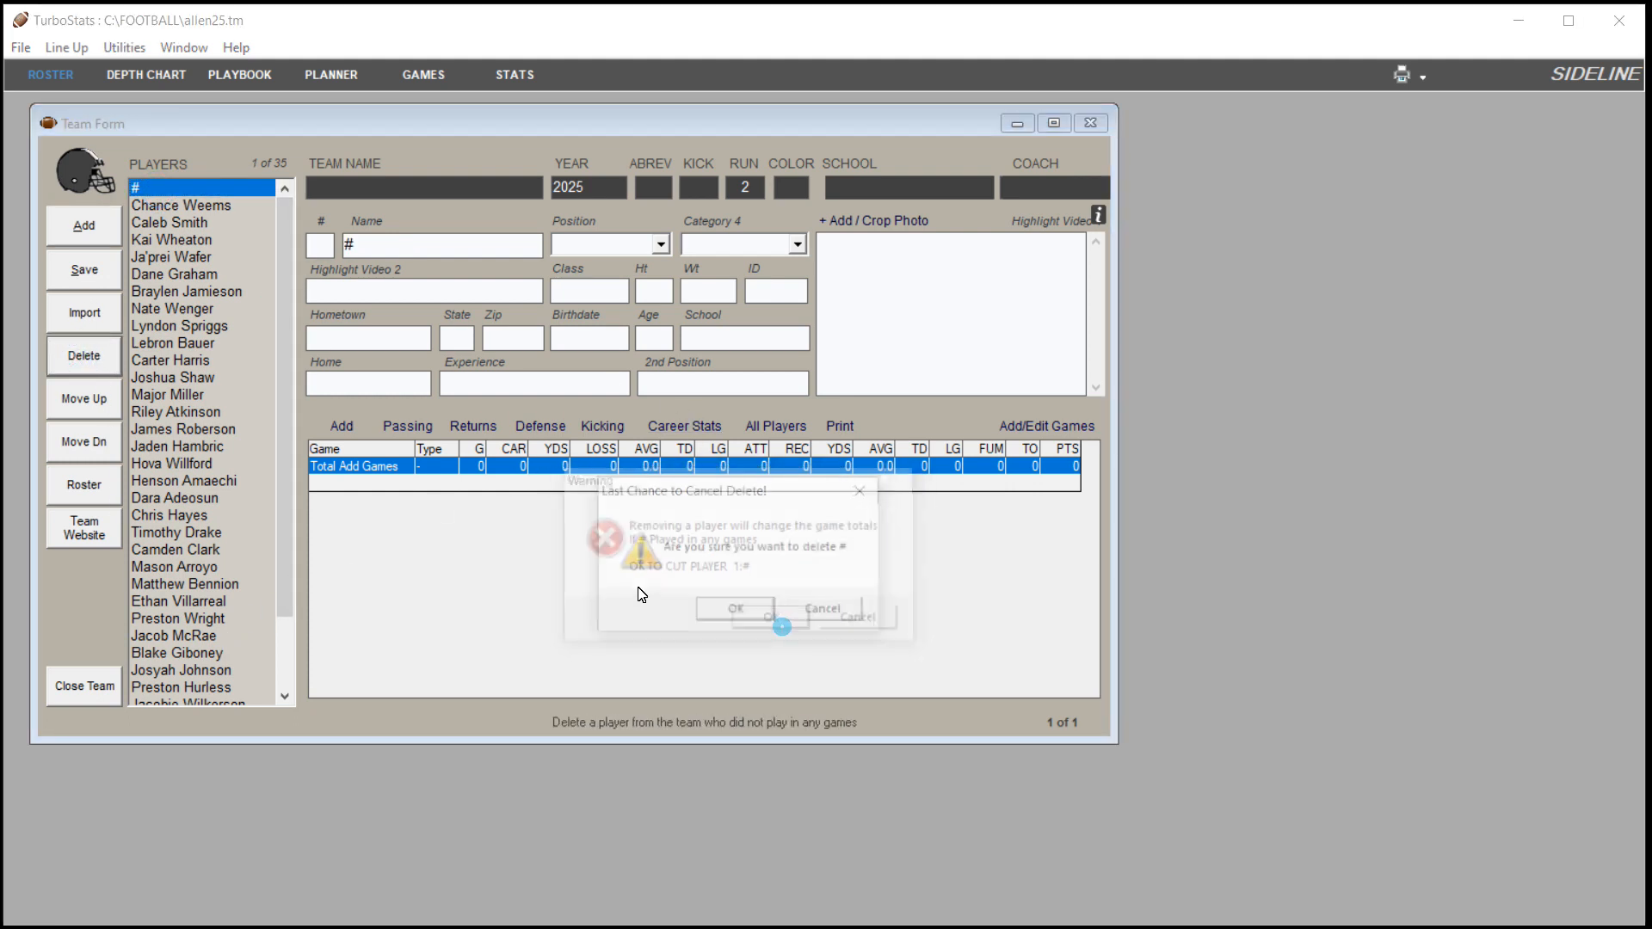
pyautogui.click(736, 616)
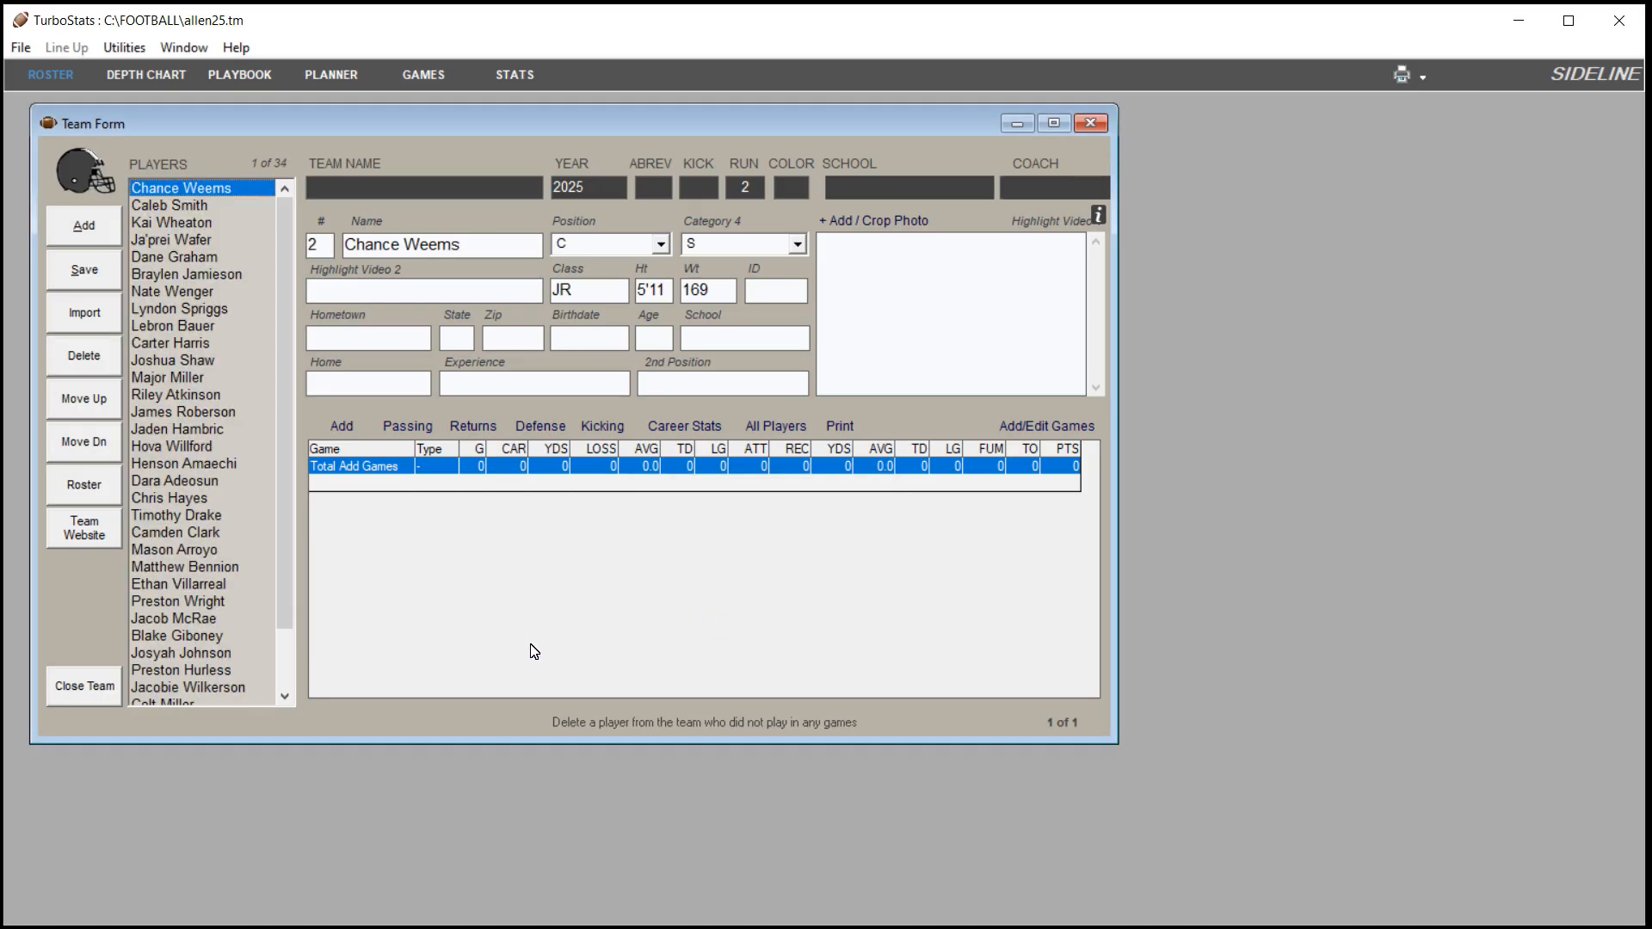
# Set the team name to Allen Eagles and the abbreviation to EA, and save the team
pyautogui.click(353, 189)
pyautogui.write('Allen Eagles')
pyautogui.click(577, 184)
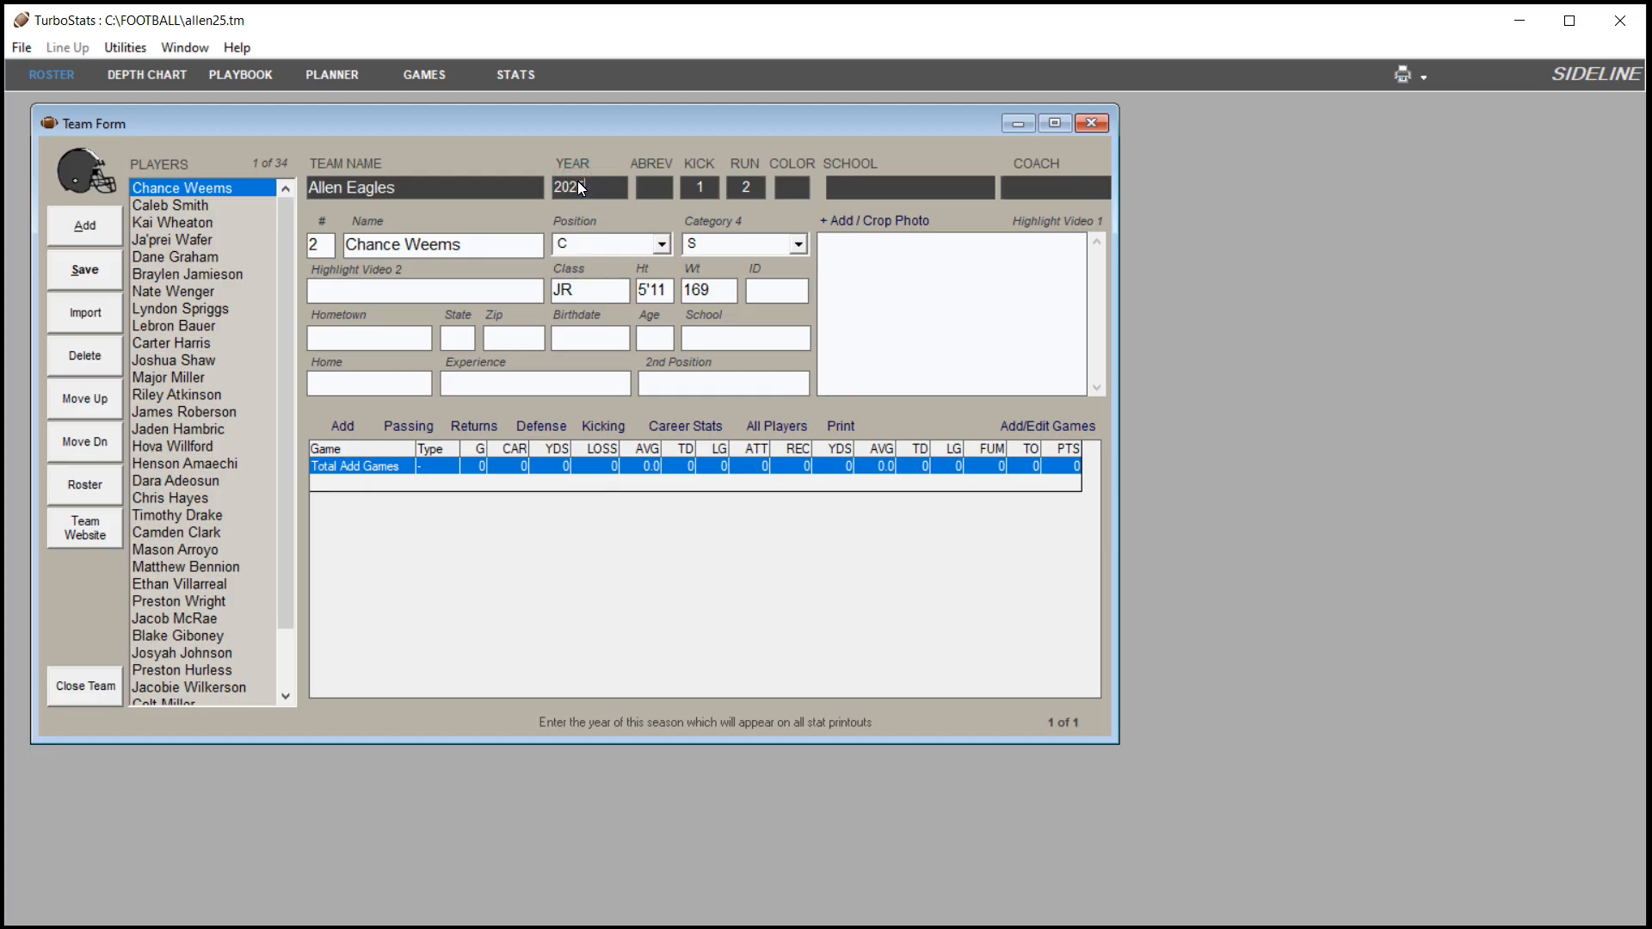
pyautogui.click(657, 185)
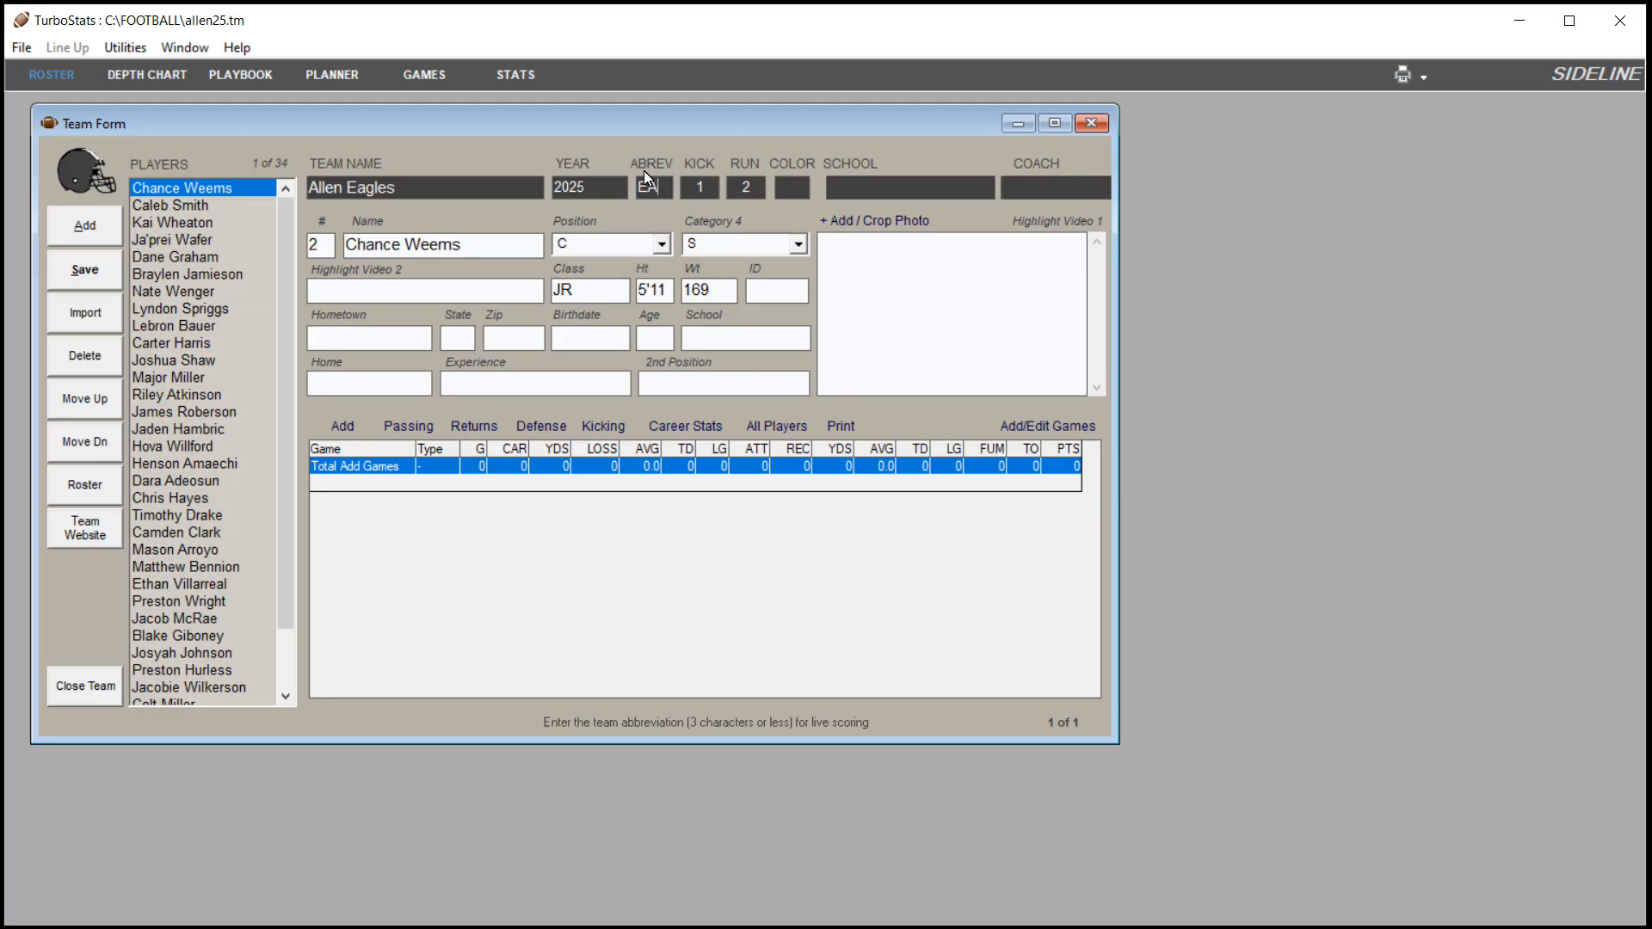
pyautogui.click(85, 269)
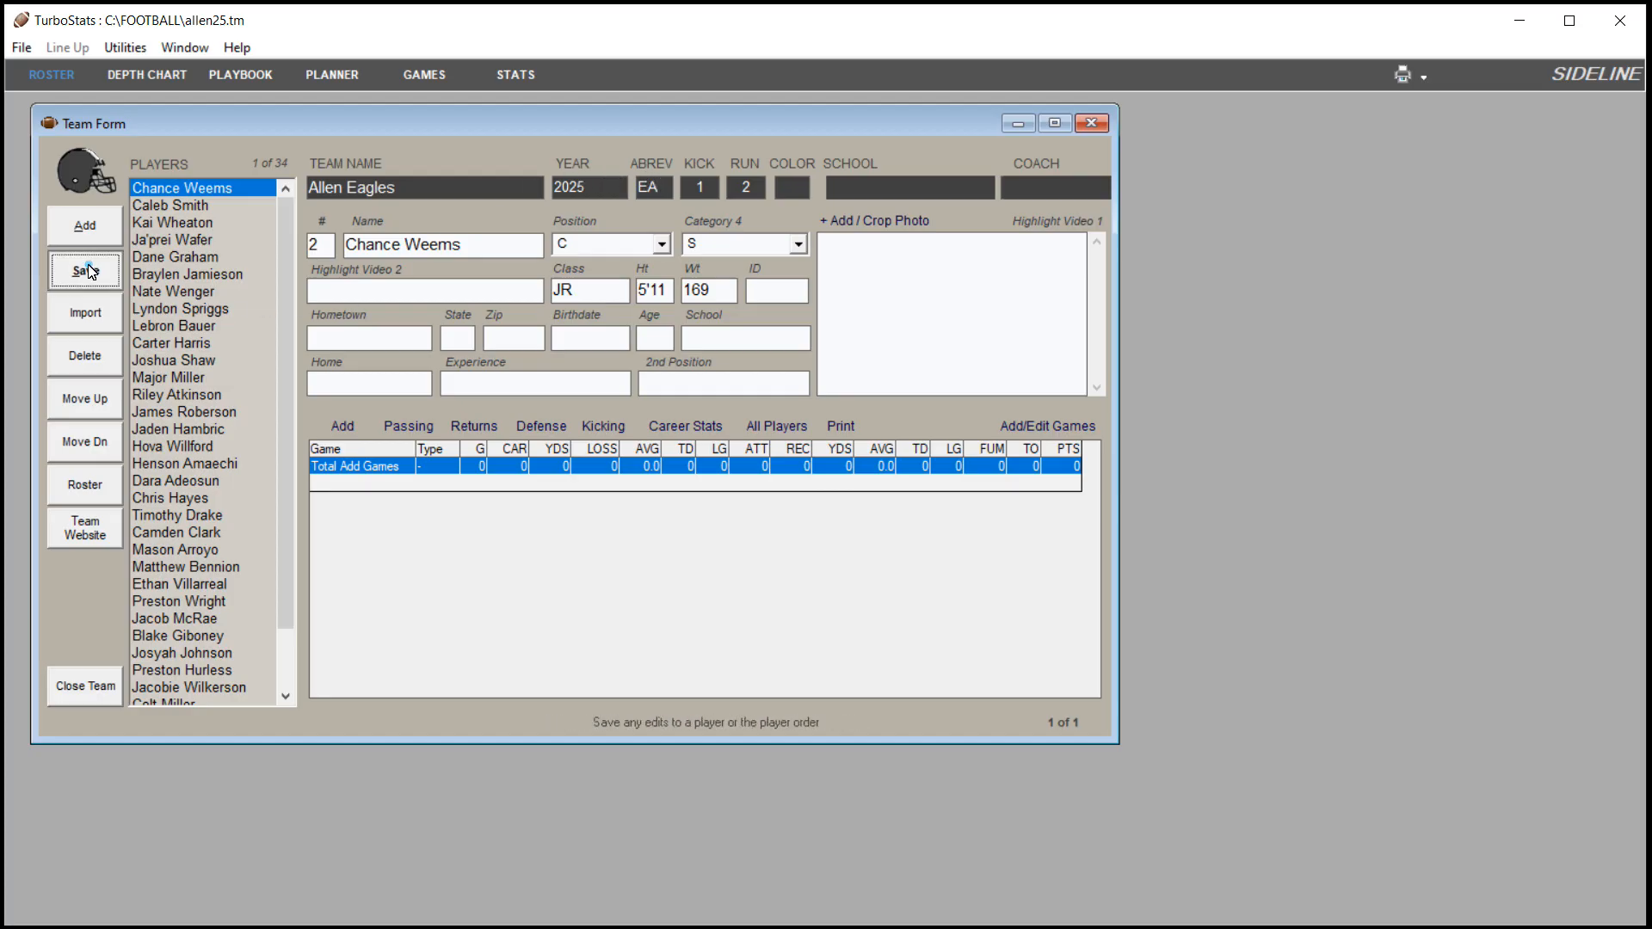
# Start adding a new game to the team's game list, dated 08/08/25 with a 7:00 PM start time
pyautogui.click(417, 75)
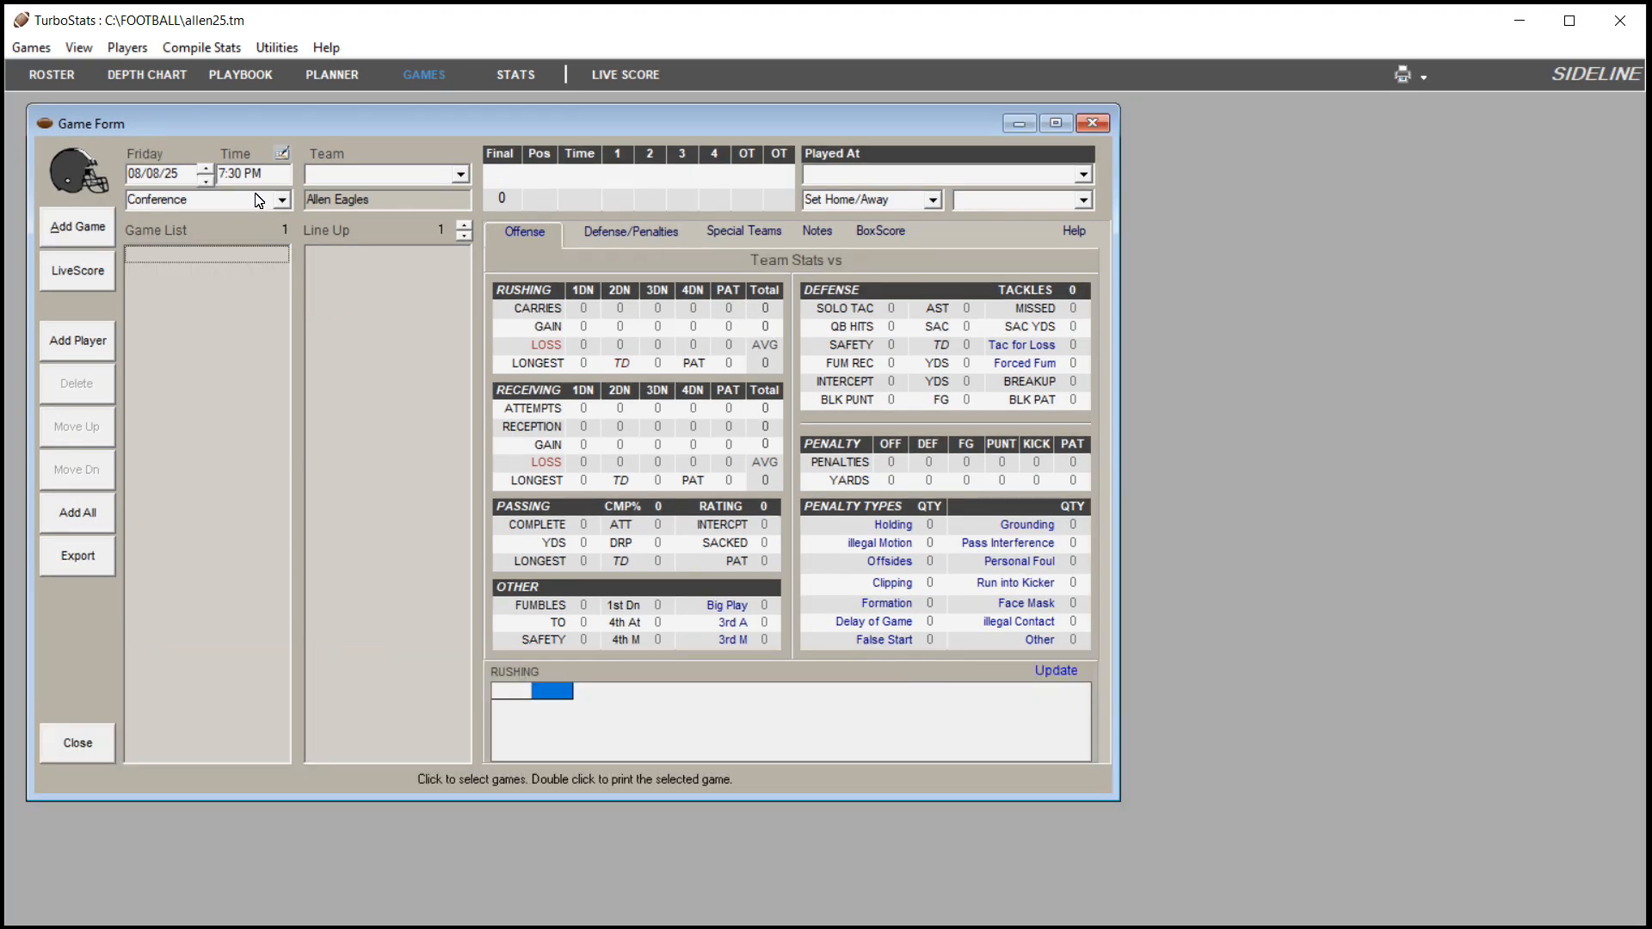
pyautogui.click(80, 229)
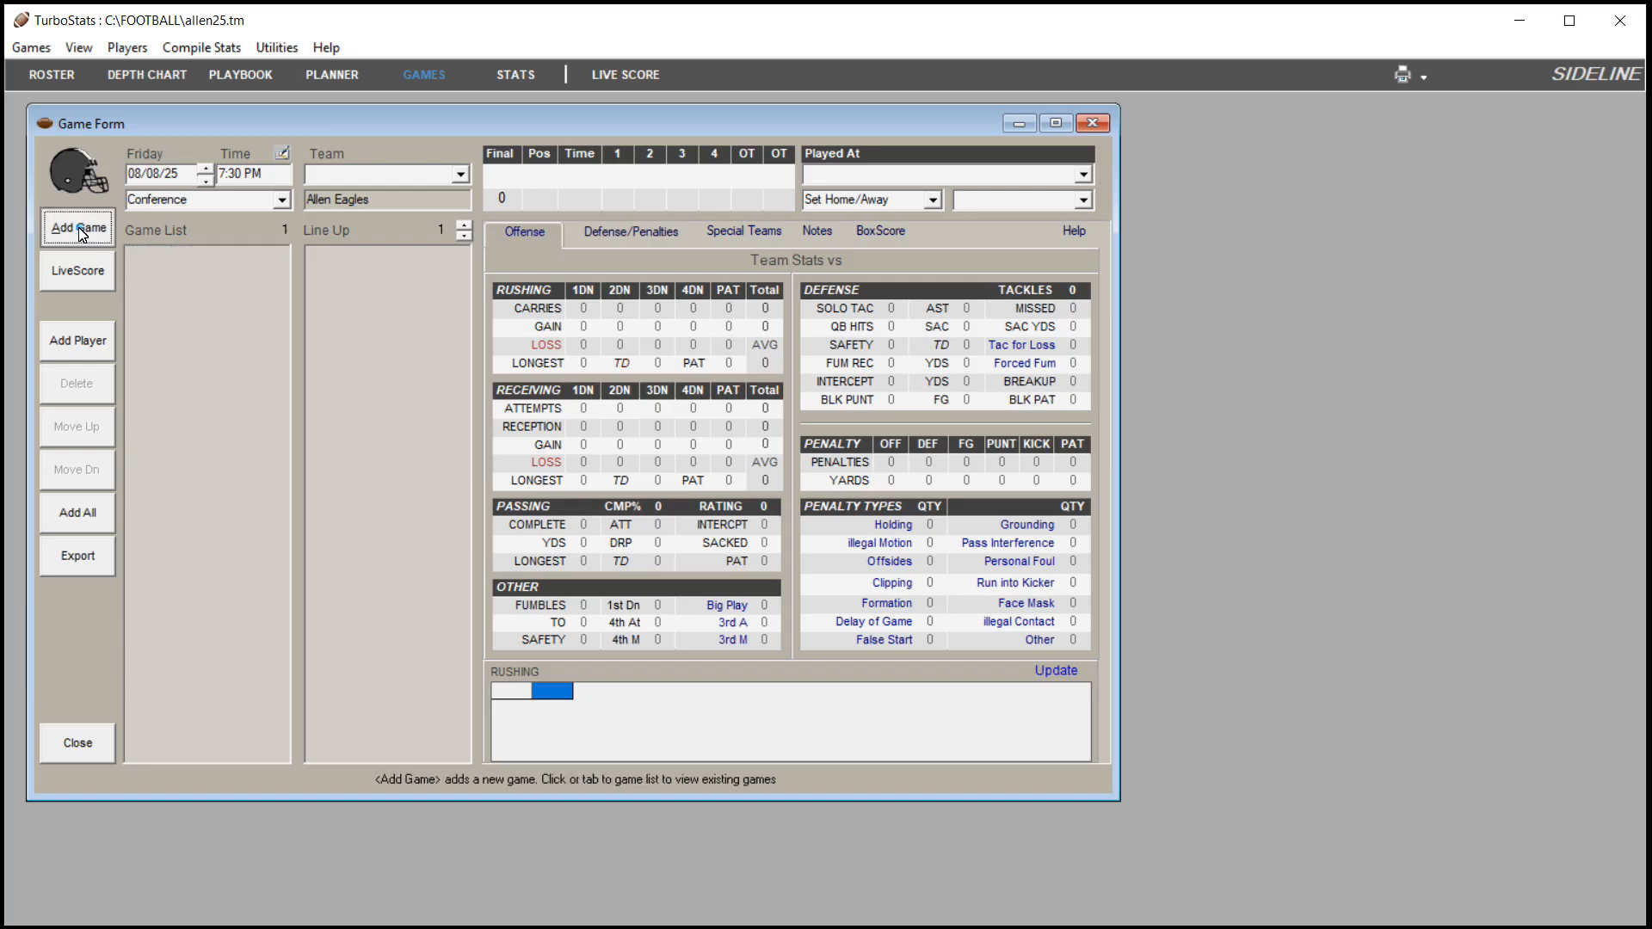
pyautogui.click(203, 172)
pyautogui.click(203, 172)
pyautogui.click(203, 172)
pyautogui.click(203, 173)
pyautogui.click(203, 172)
pyautogui.click(203, 172)
pyautogui.moveTo(281, 178)
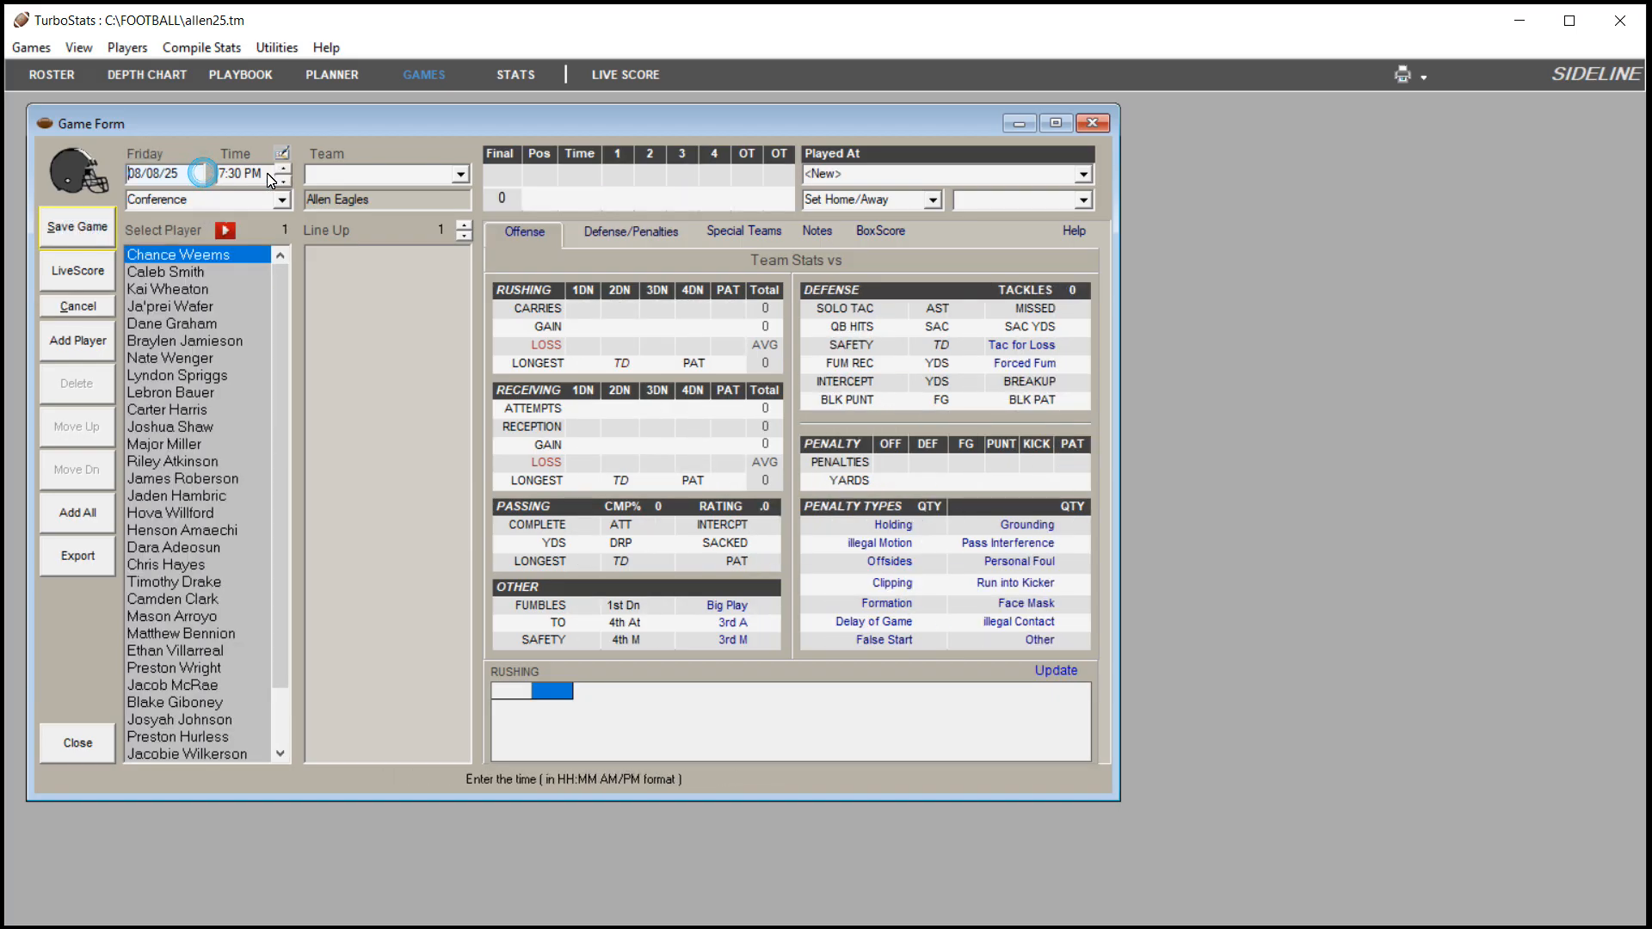
pyautogui.click(281, 184)
pyautogui.click(282, 184)
# Choose the existing team file westhillvikingsdemo.tm as the opponent and save the game
pyautogui.click(462, 175)
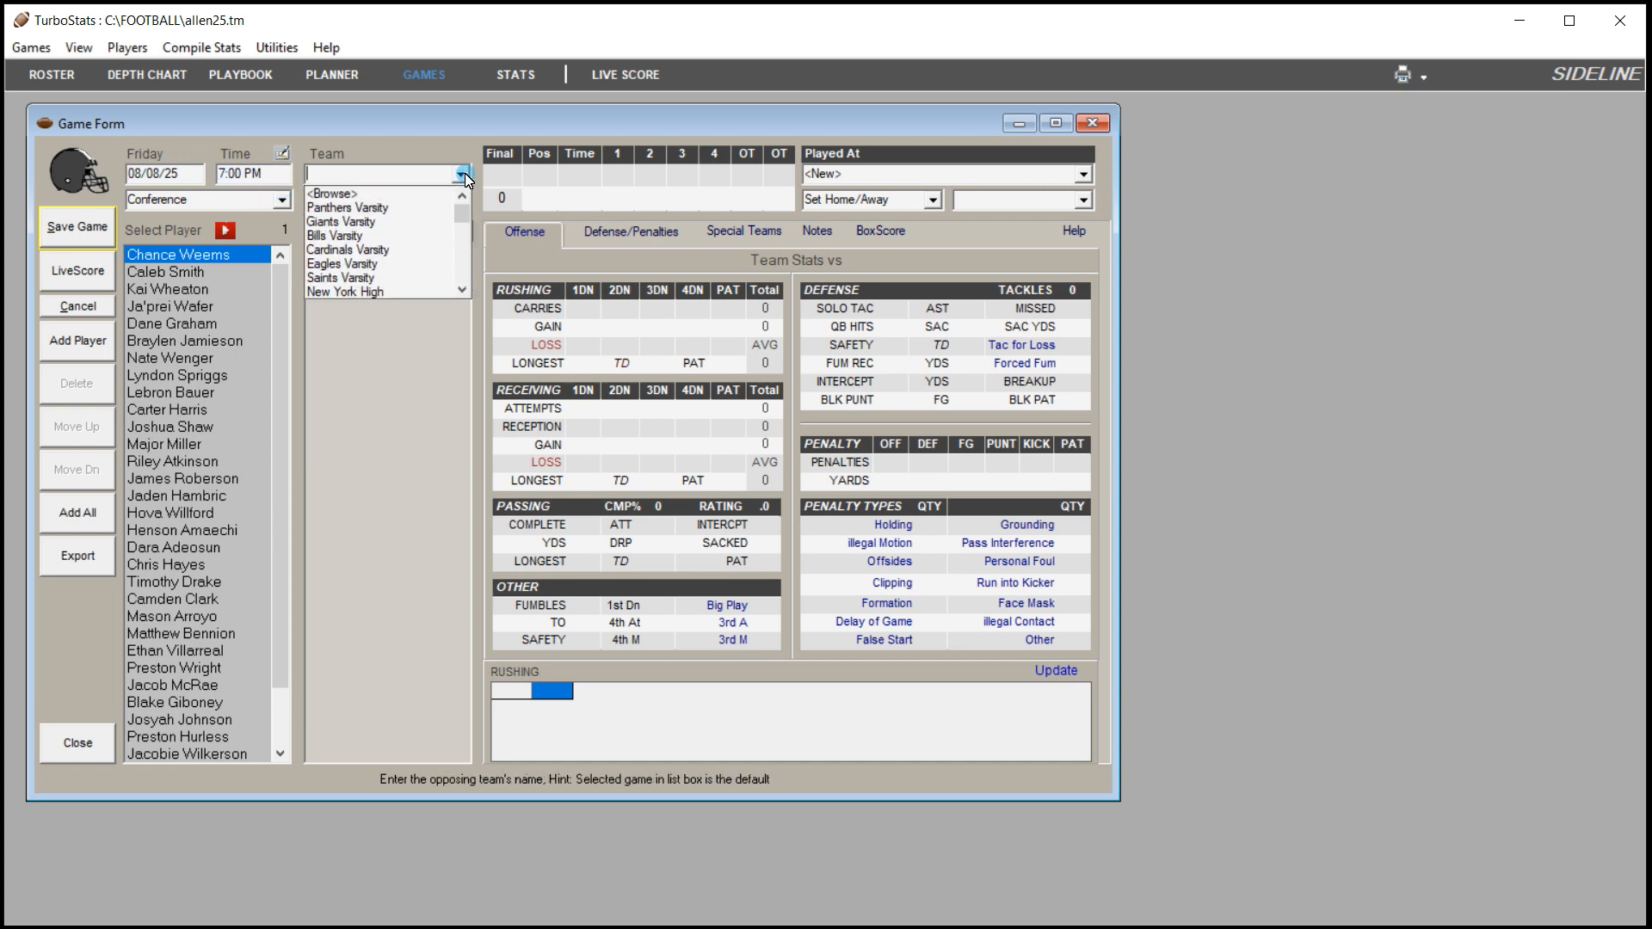
pyautogui.click(404, 194)
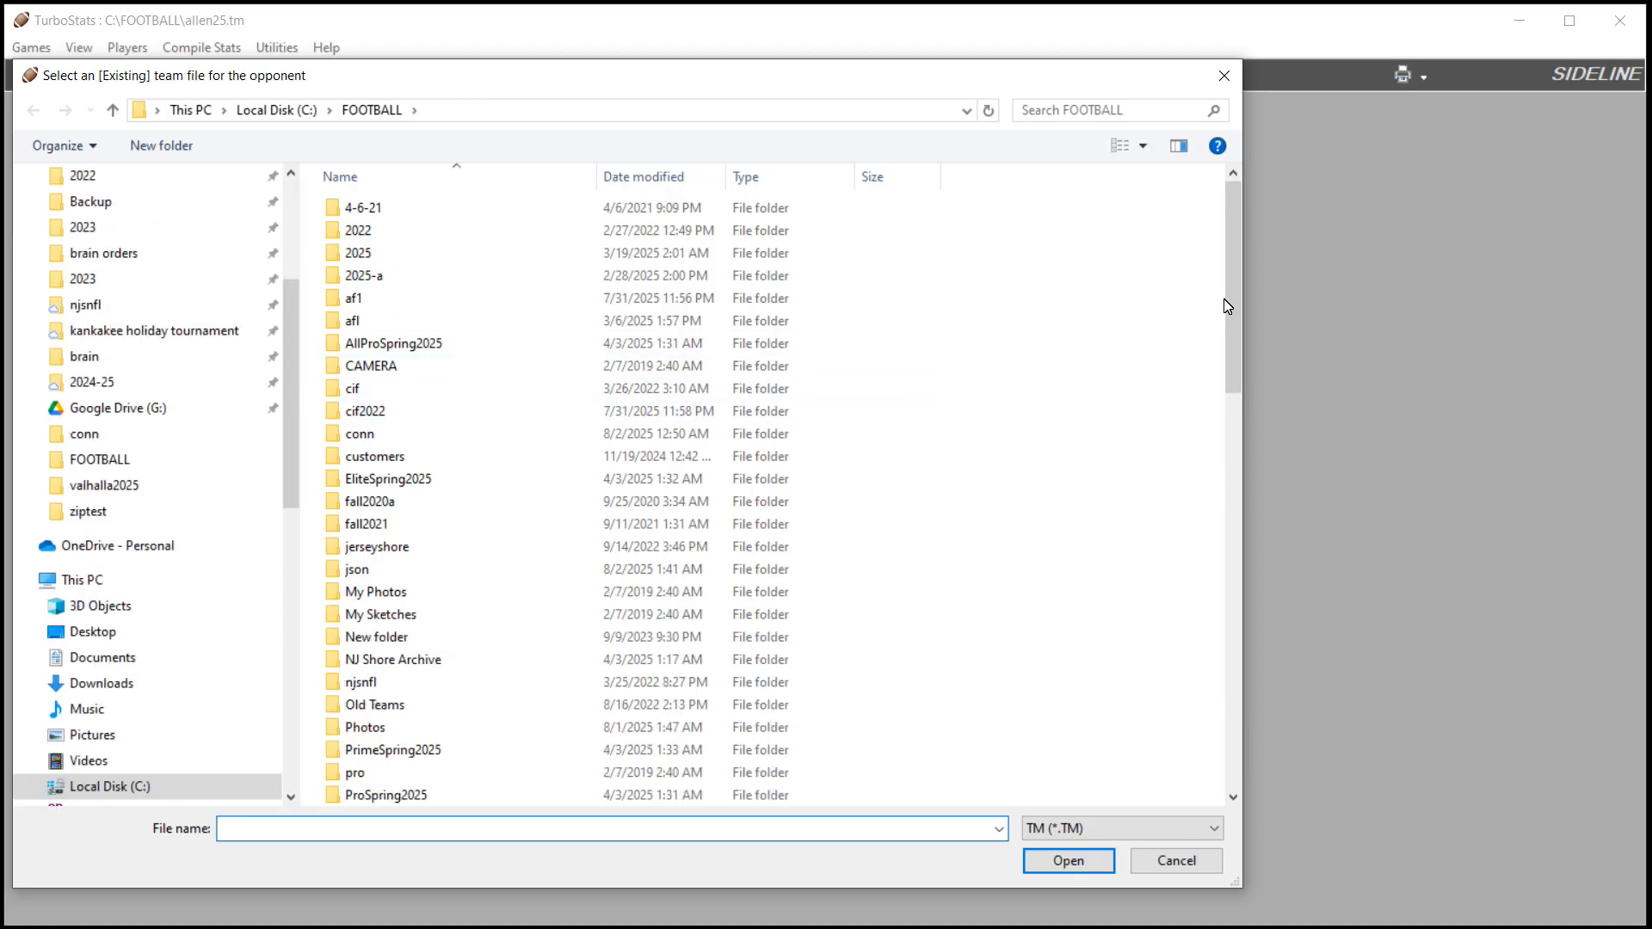
pyautogui.scroll(-15, 1227, 306)
pyautogui.click(448, 792)
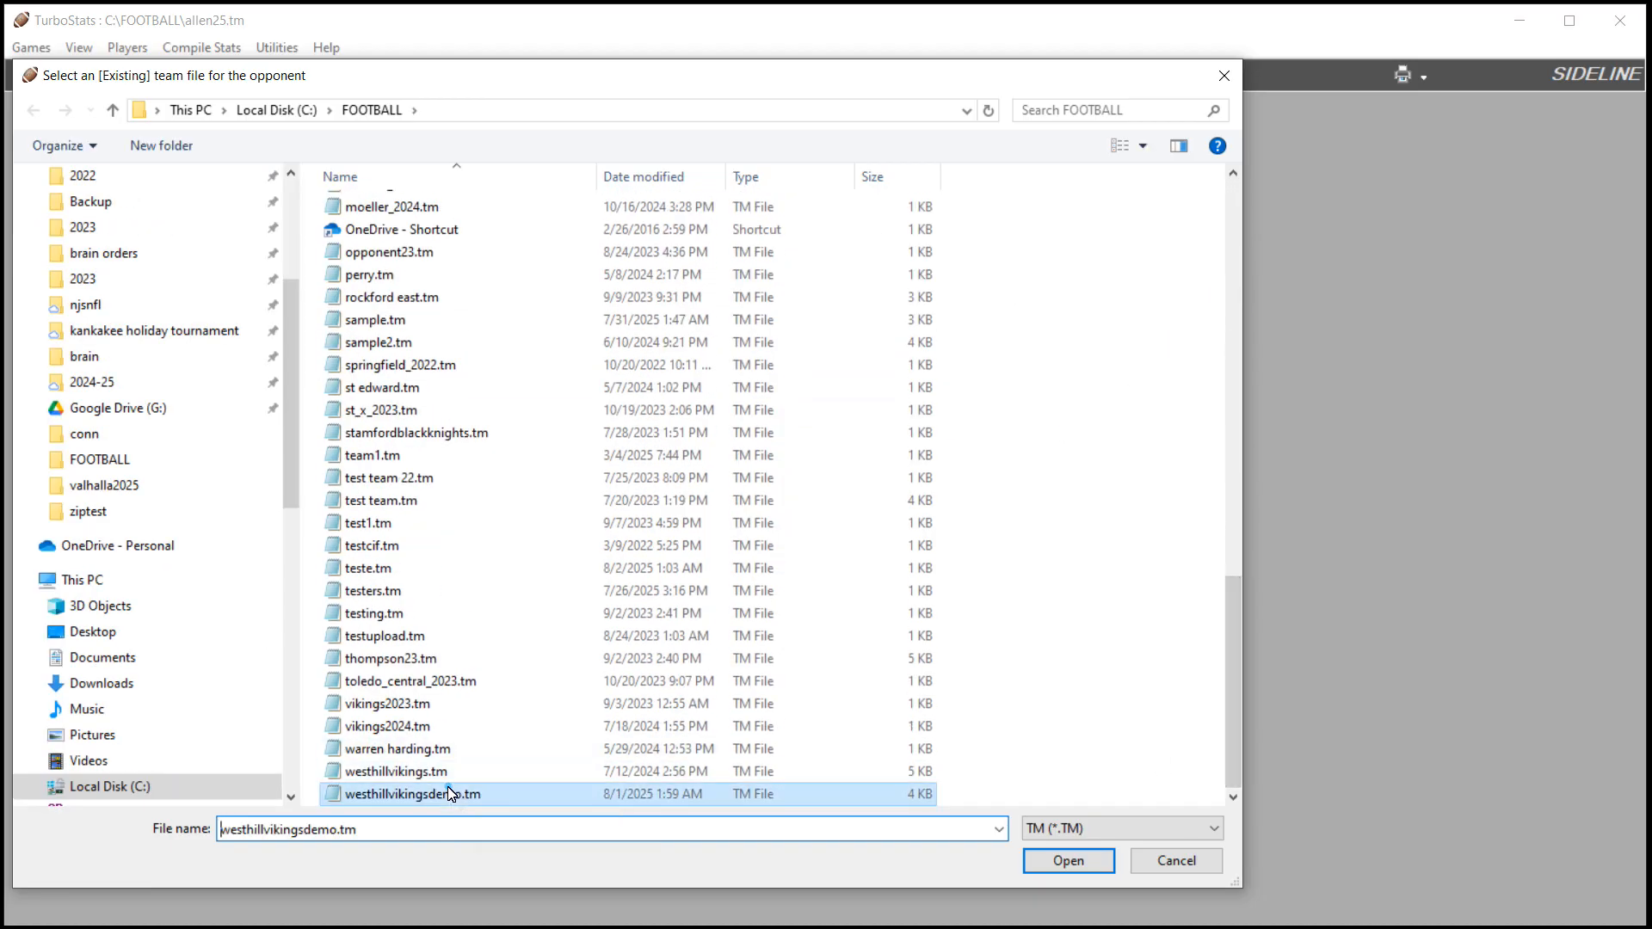
pyautogui.doubleClick(449, 792)
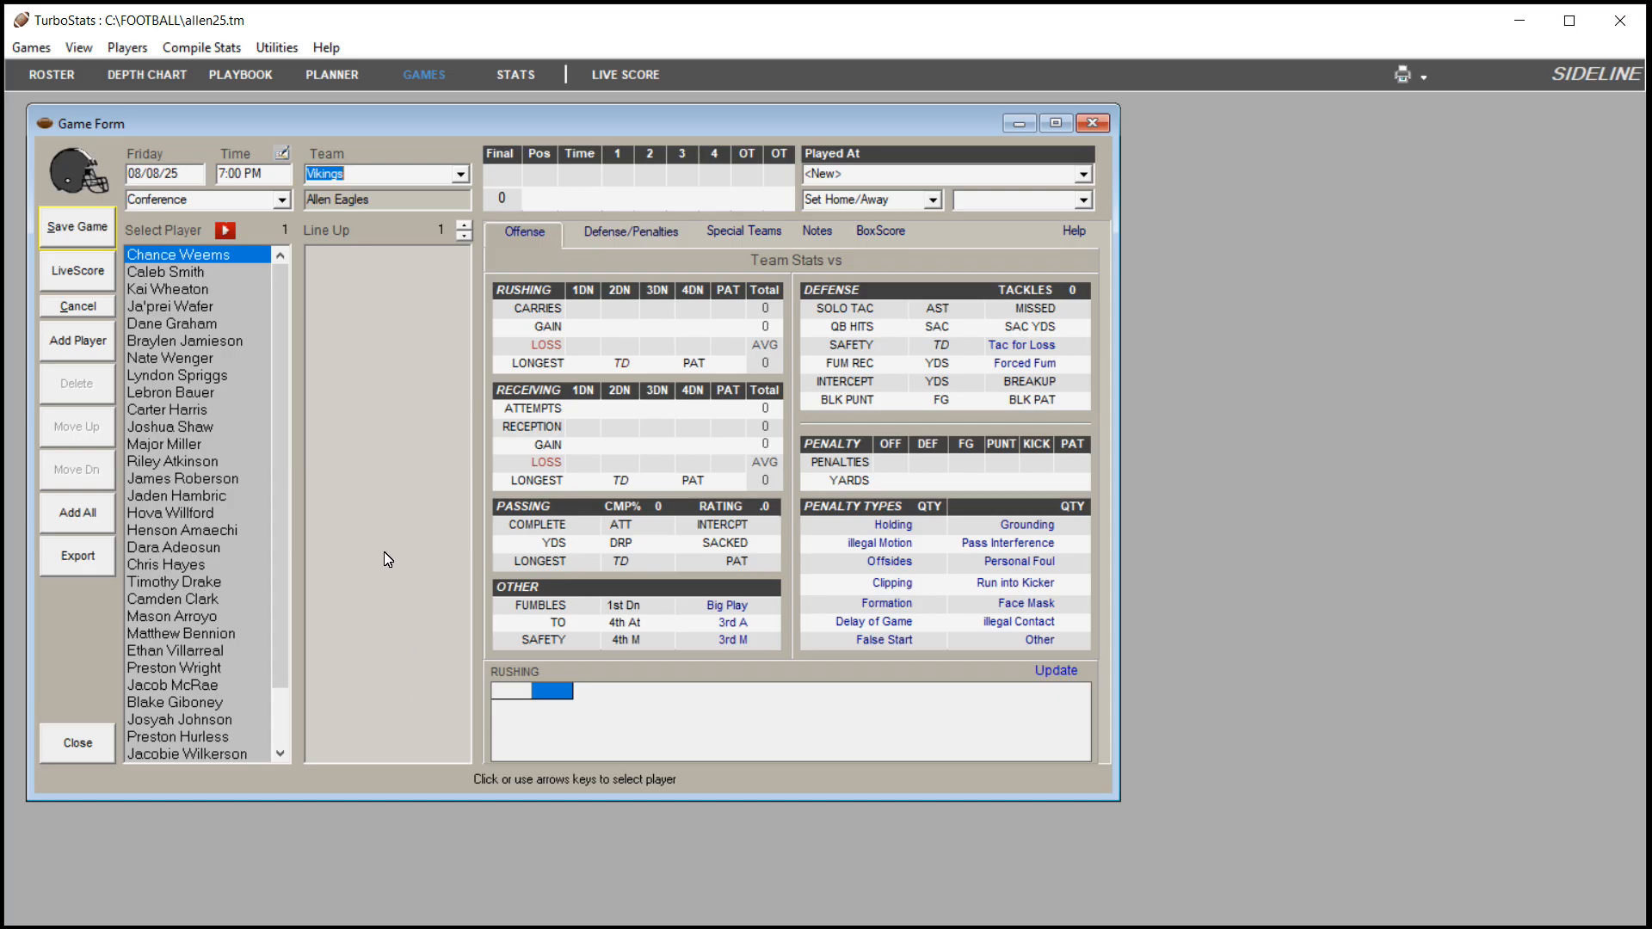
pyautogui.click(88, 229)
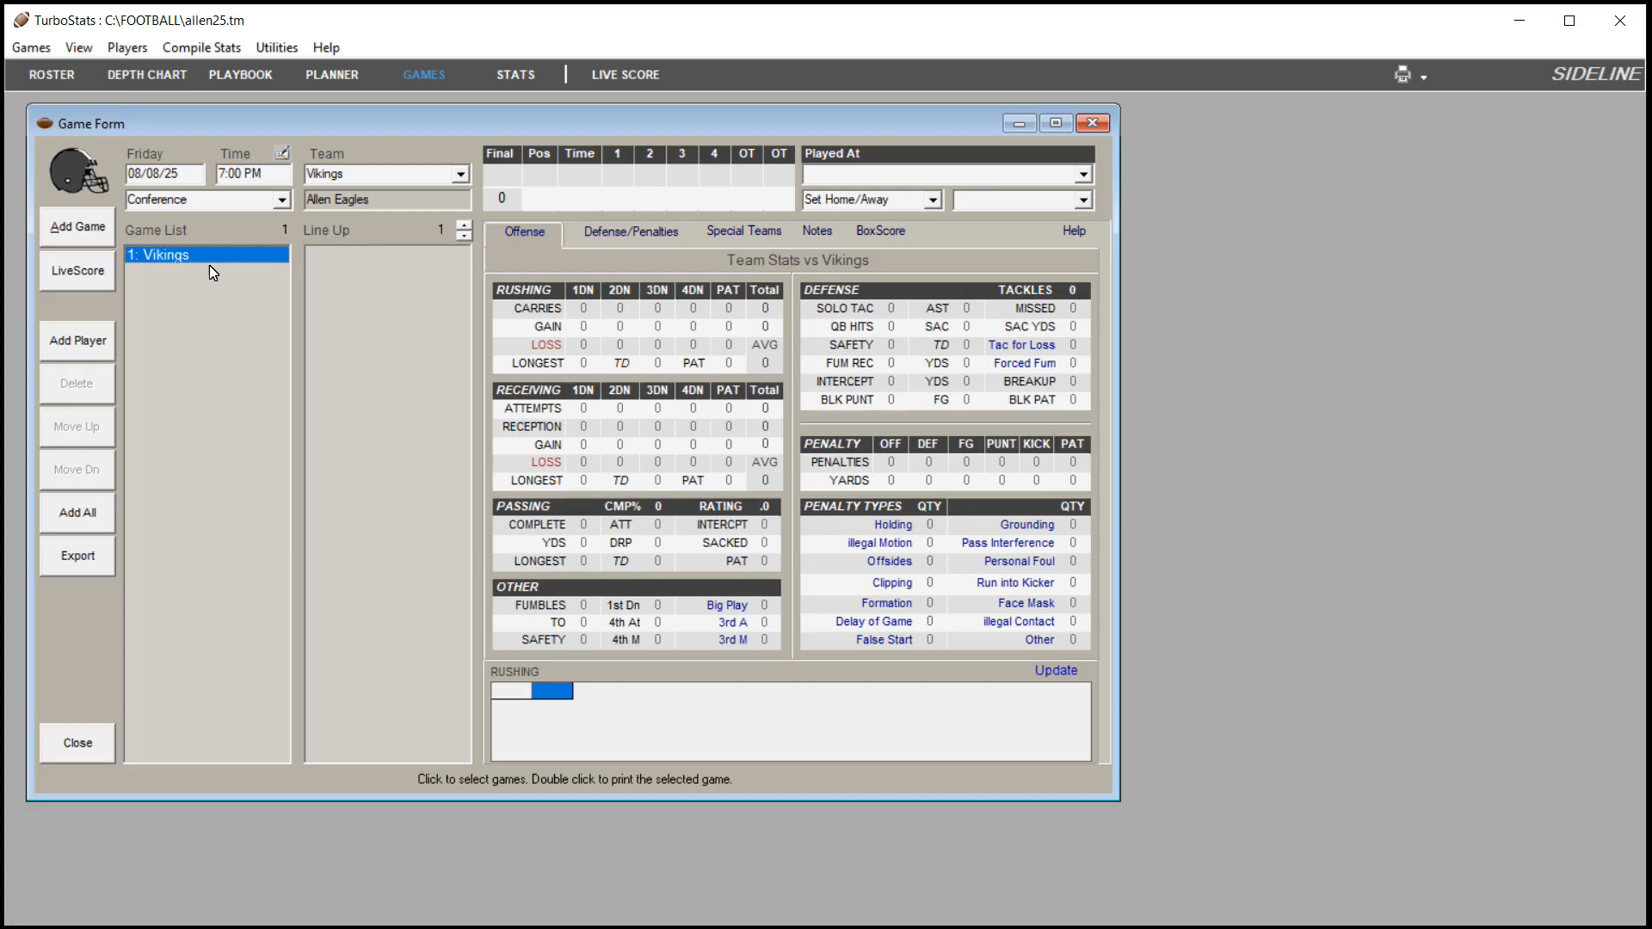
# Start adding a second game and set its date to 08/15/25
pyautogui.click(82, 229)
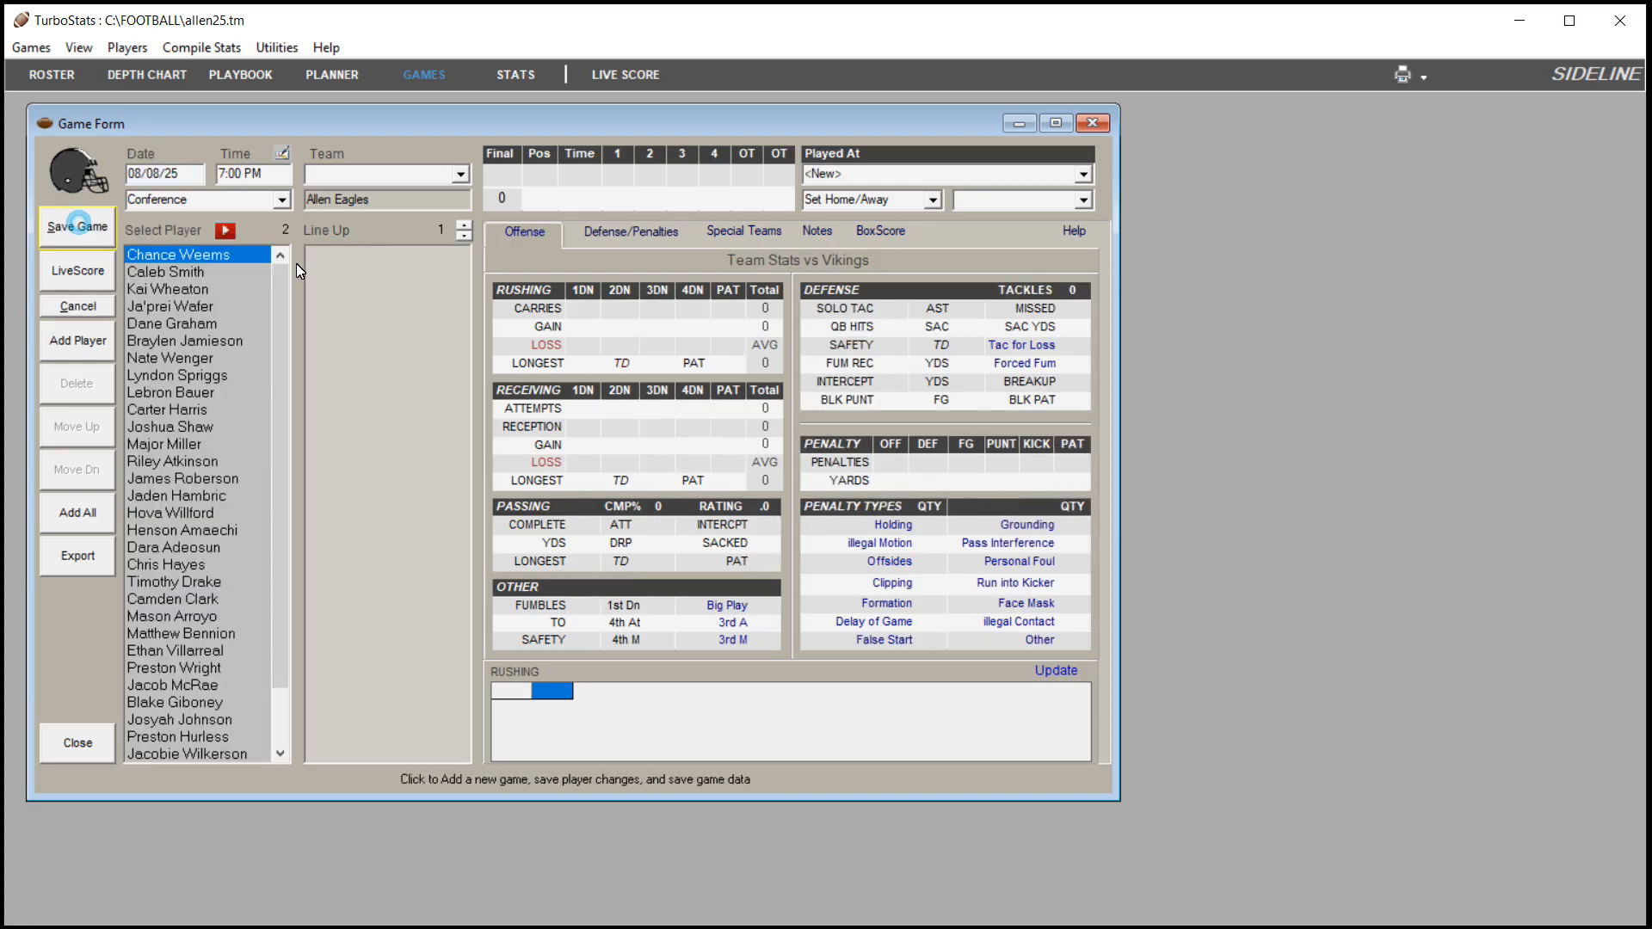
pyautogui.click(205, 168)
pyautogui.click(205, 168)
pyautogui.click(205, 169)
pyautogui.click(205, 169)
pyautogui.click(205, 170)
pyautogui.click(204, 171)
pyautogui.click(205, 170)
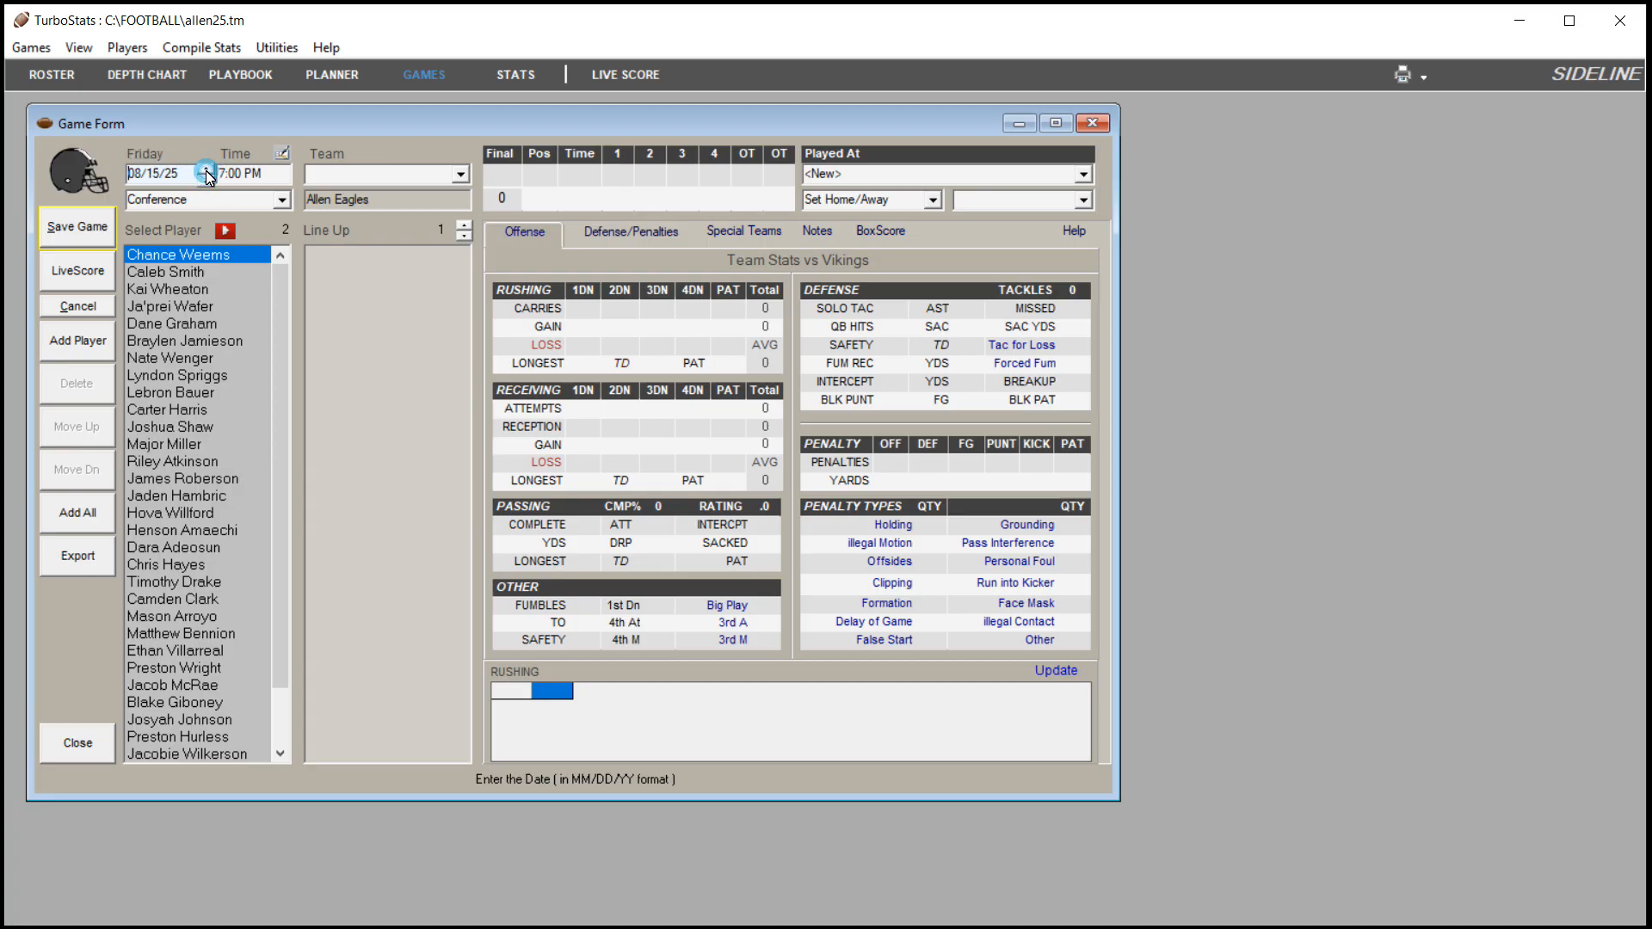
# Set Bills Varsity as the second game's opponent and save the game
pyautogui.click(461, 173)
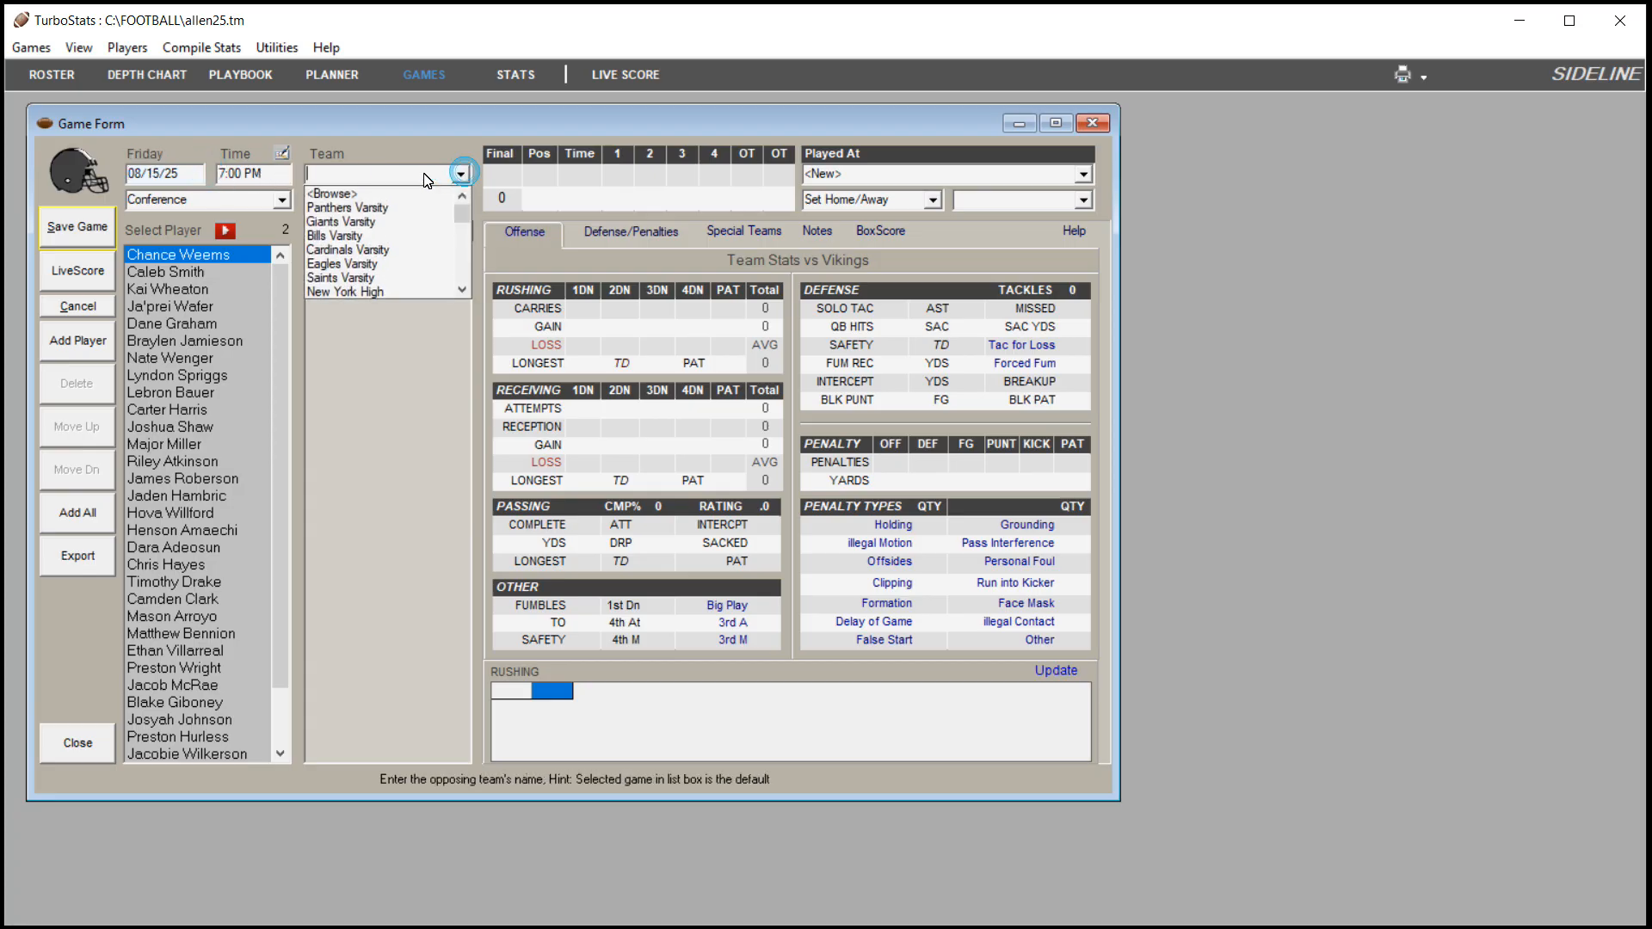
pyautogui.click(366, 231)
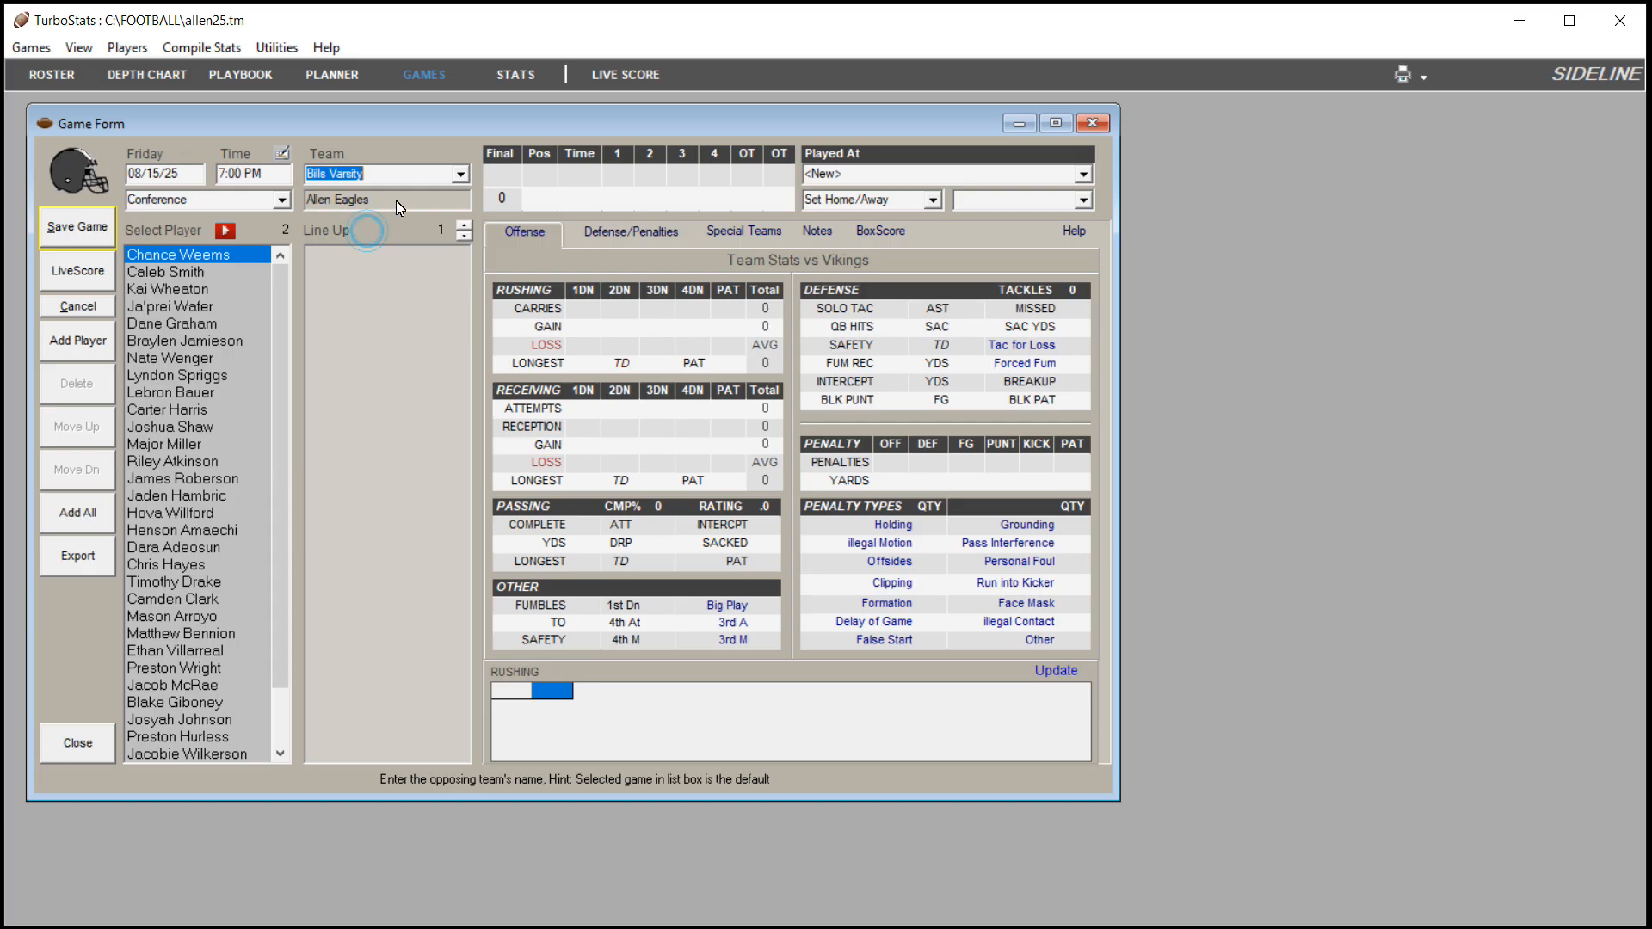
pyautogui.click(77, 227)
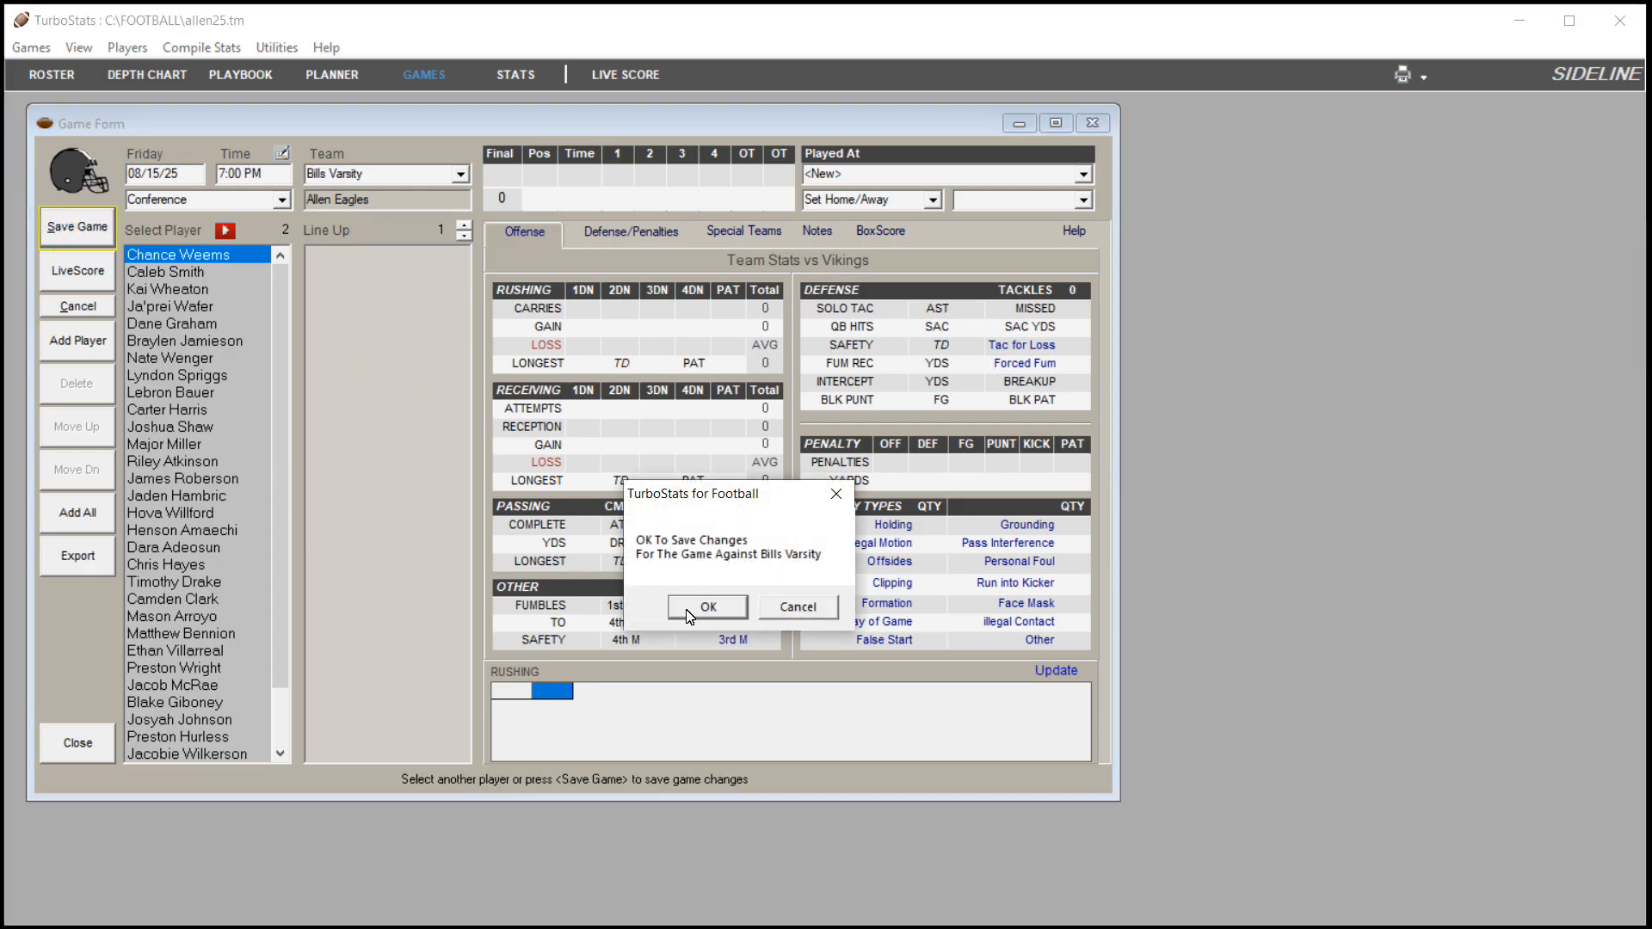
pyautogui.click(707, 606)
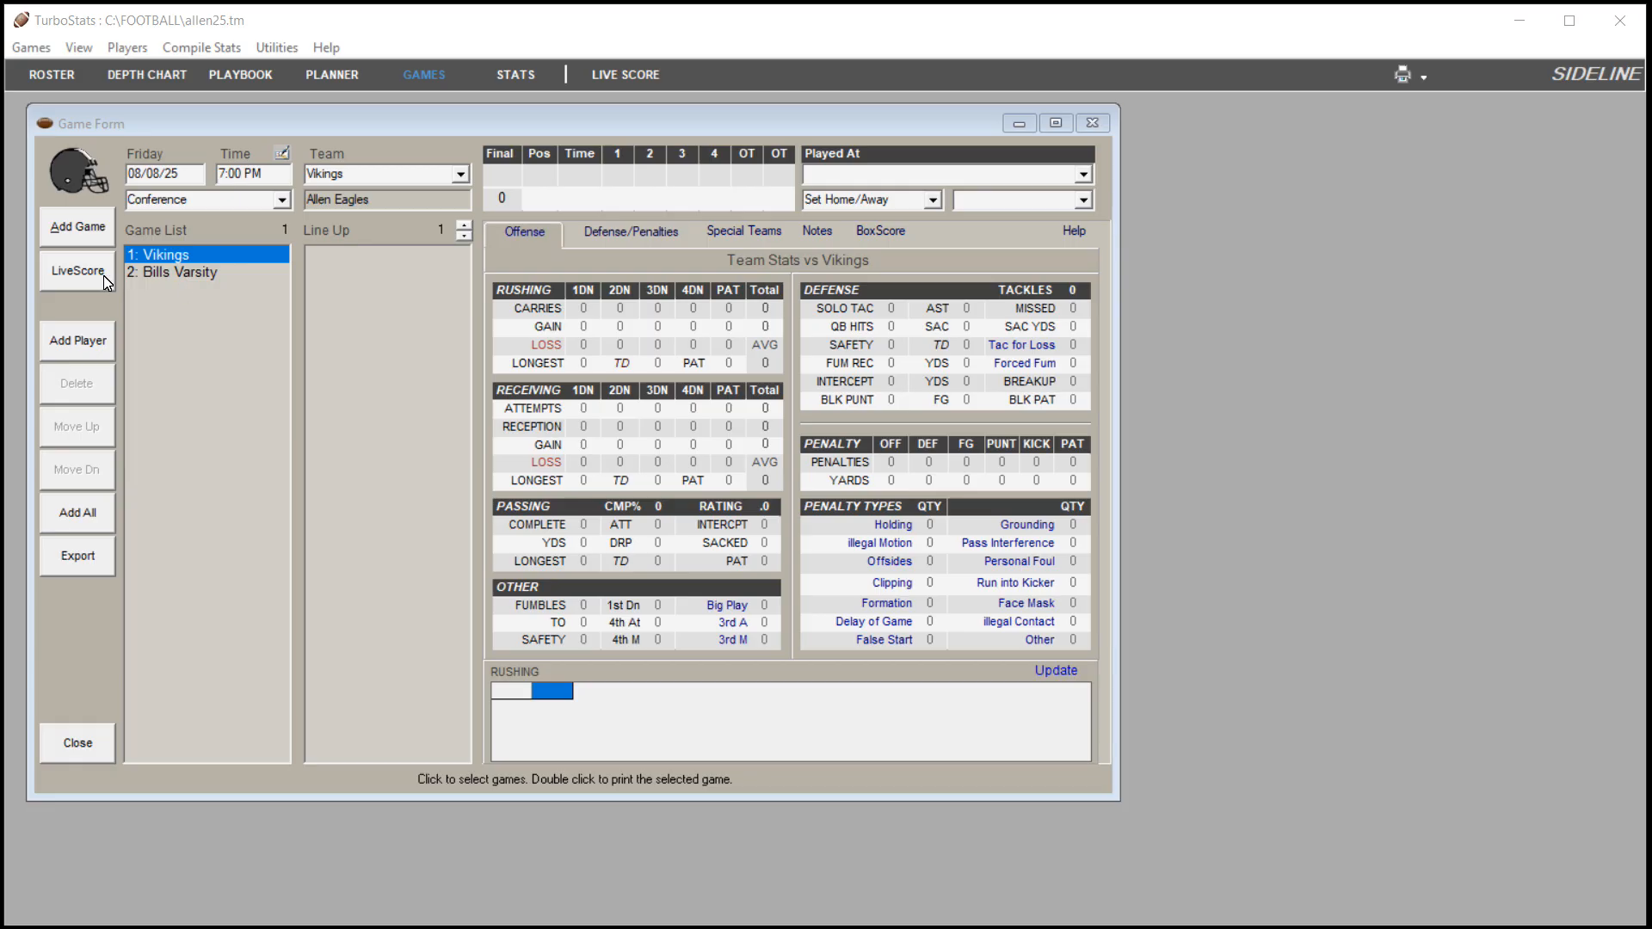
# Open the Vikings game in LiveScore and review its Clock Control and Game Properties settings
pyautogui.click(77, 270)
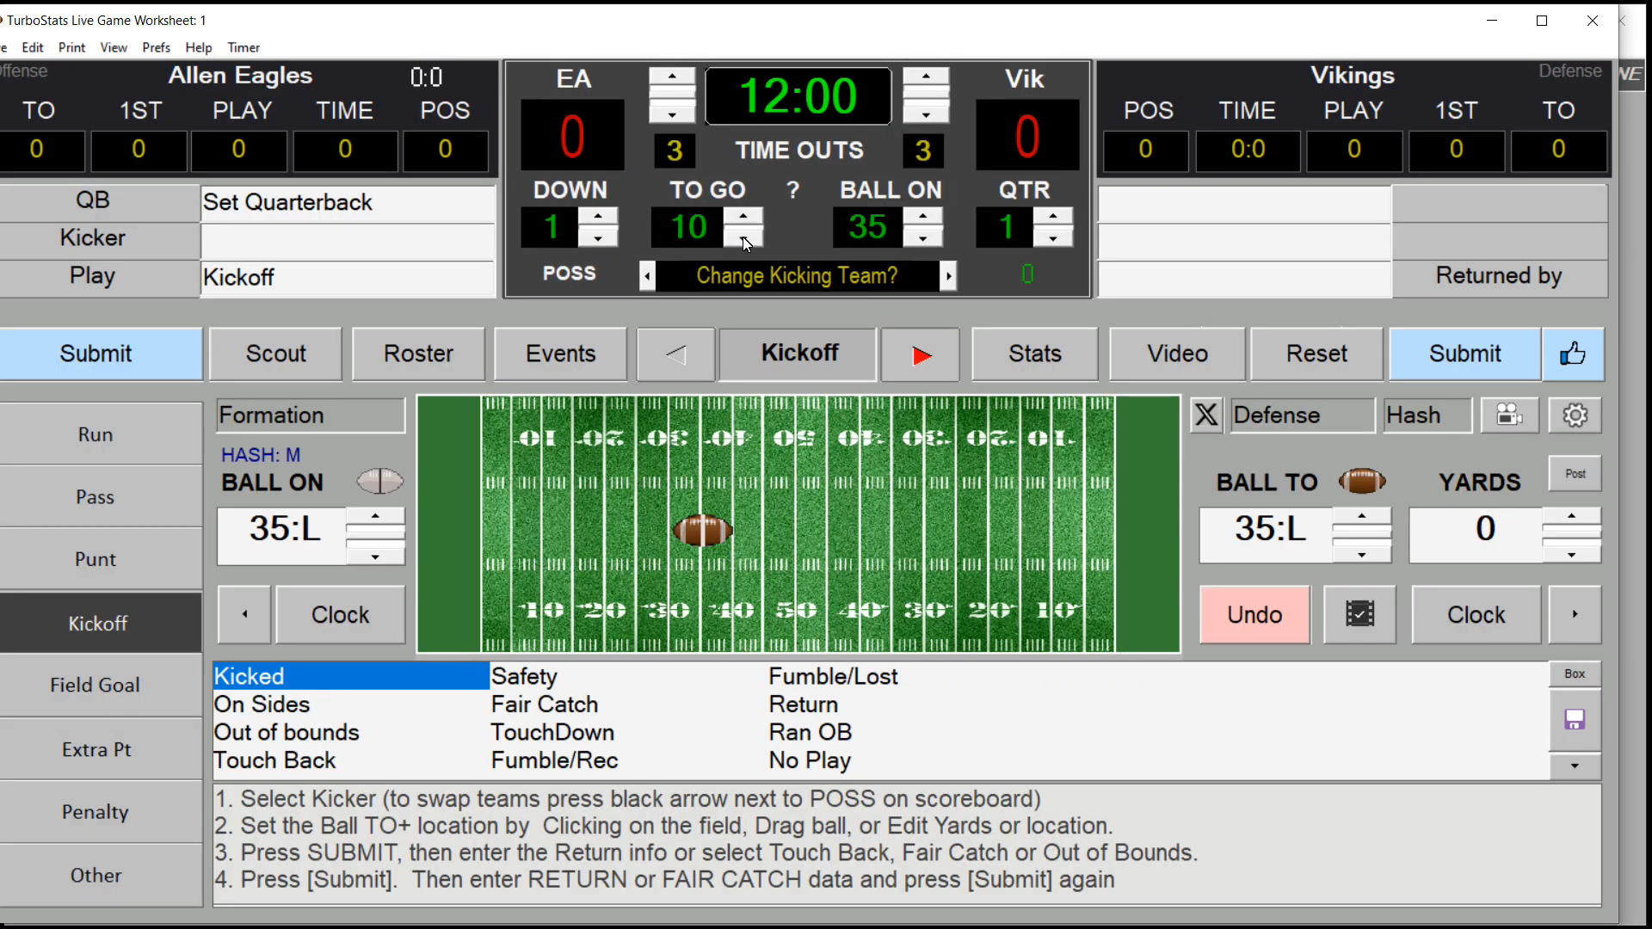
pyautogui.click(1575, 415)
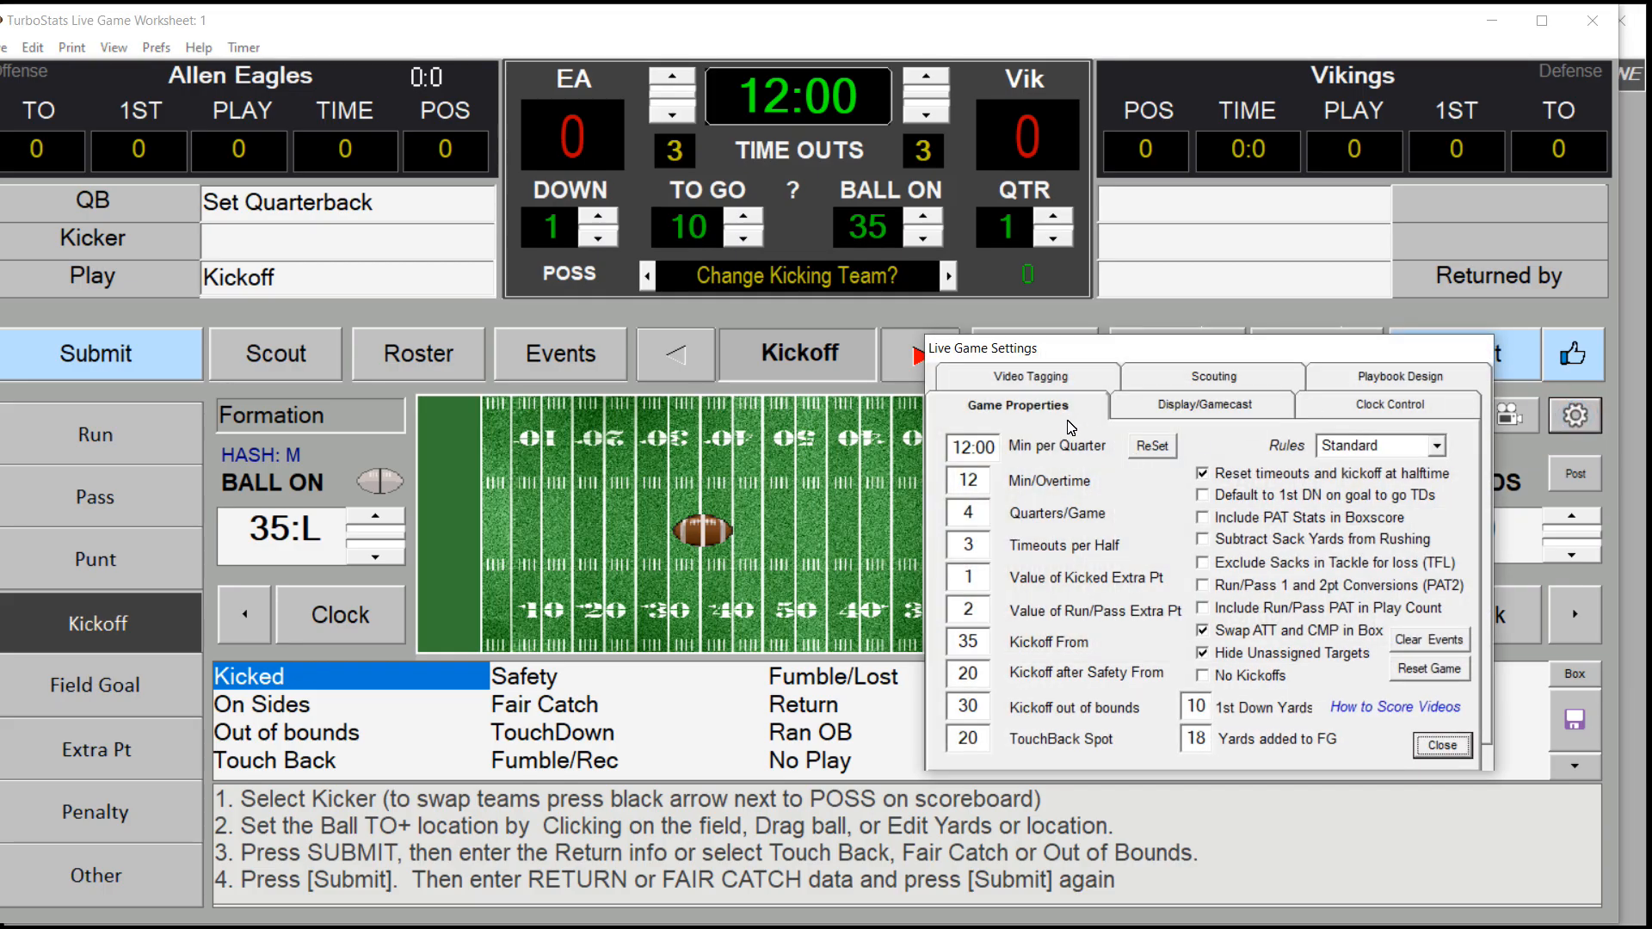
pyautogui.click(1354, 410)
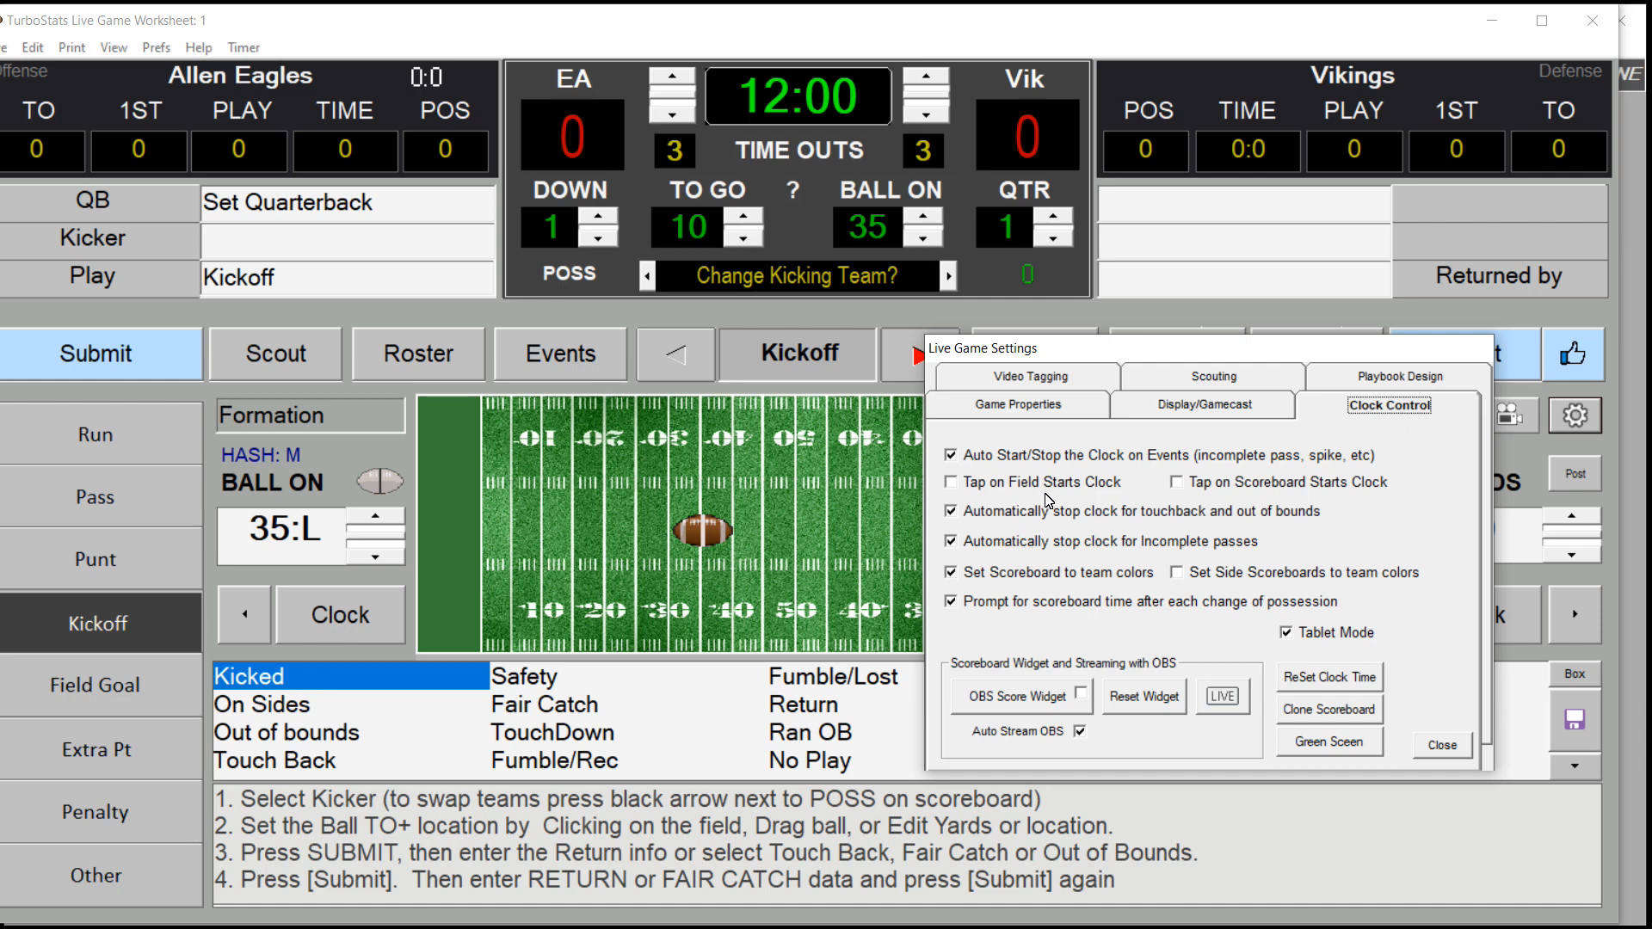
pyautogui.click(1048, 411)
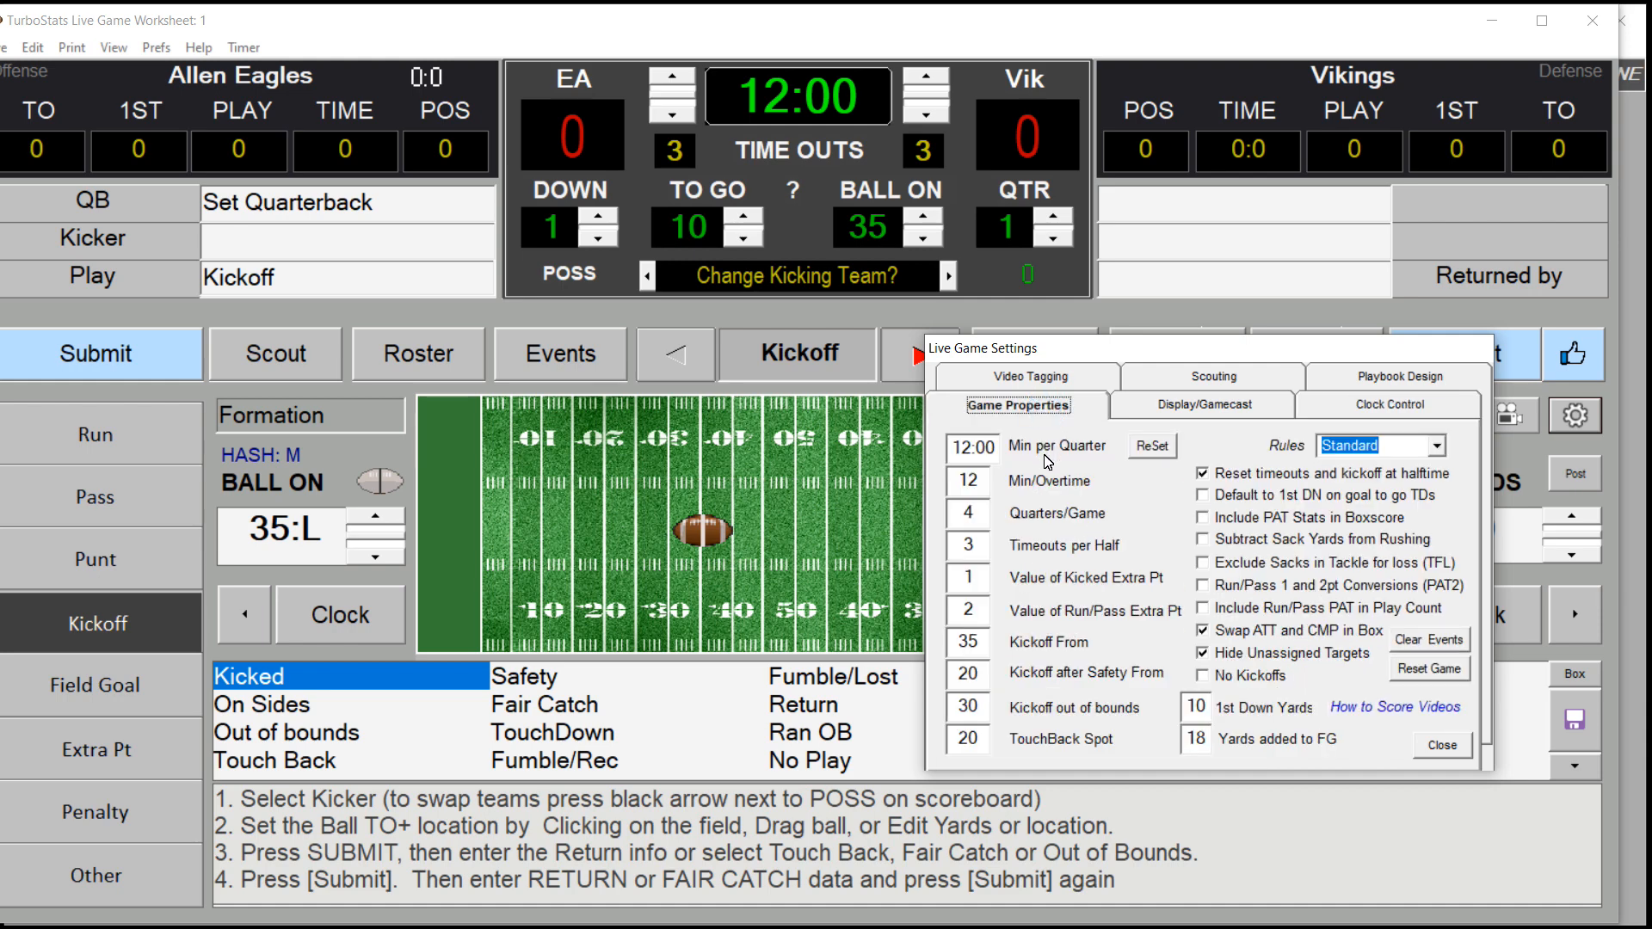
# Review the Display/Gamecast settings, including the gamecast types and the live video URL prompt, and close the settings without changes
pyautogui.click(1204, 404)
pyautogui.click(1108, 686)
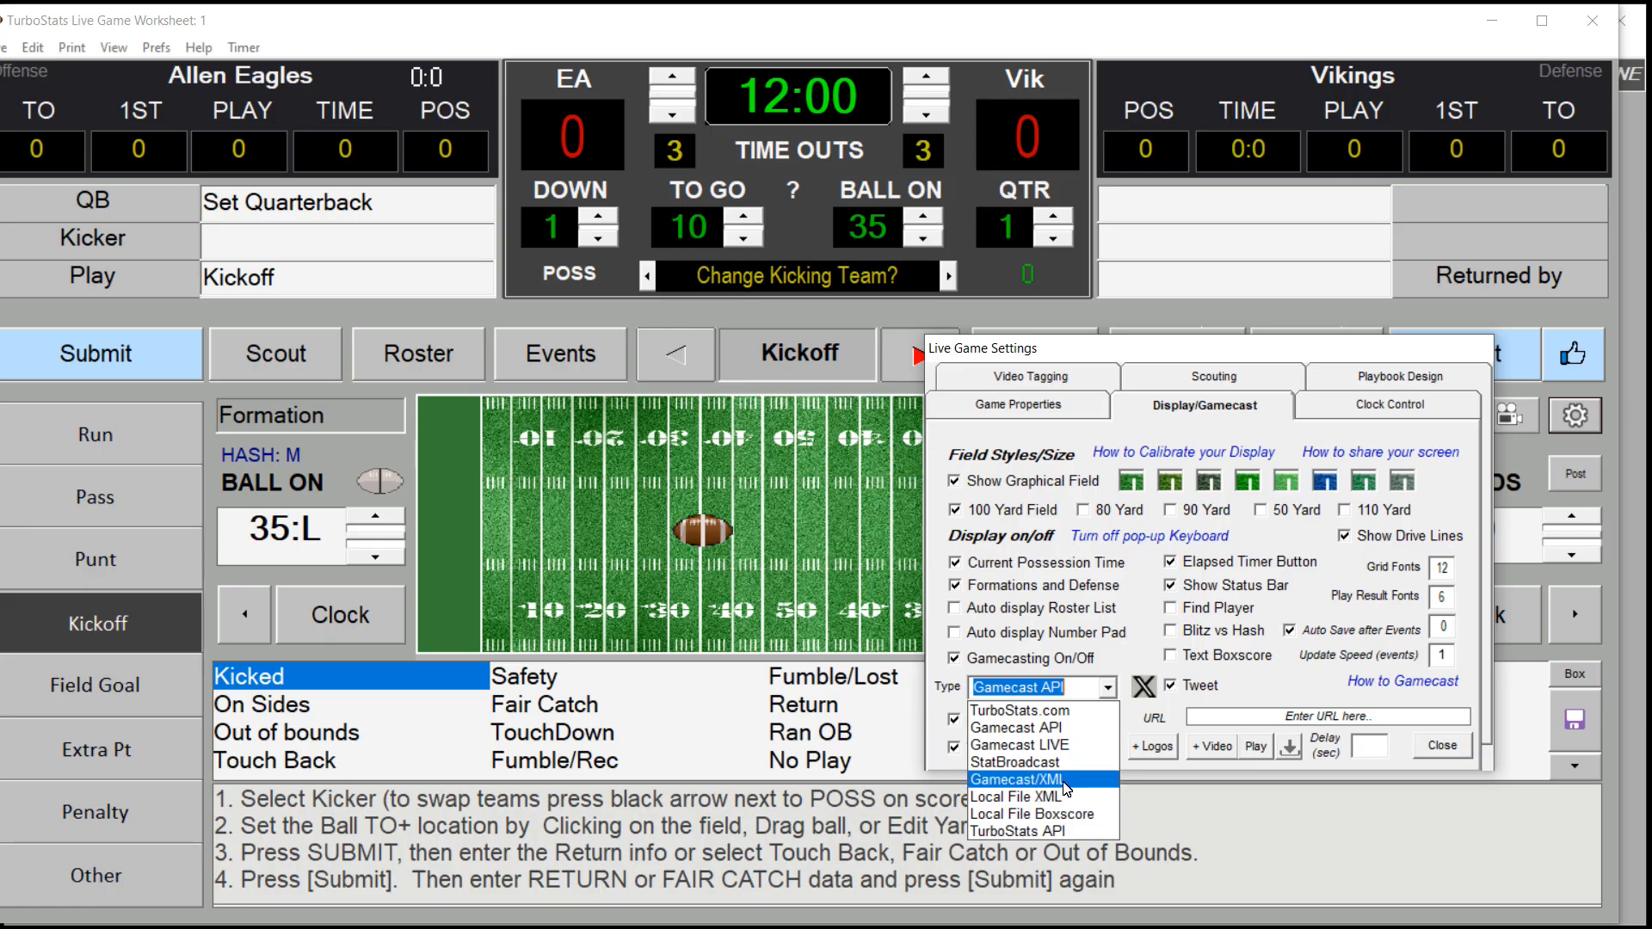
pyautogui.click(1137, 658)
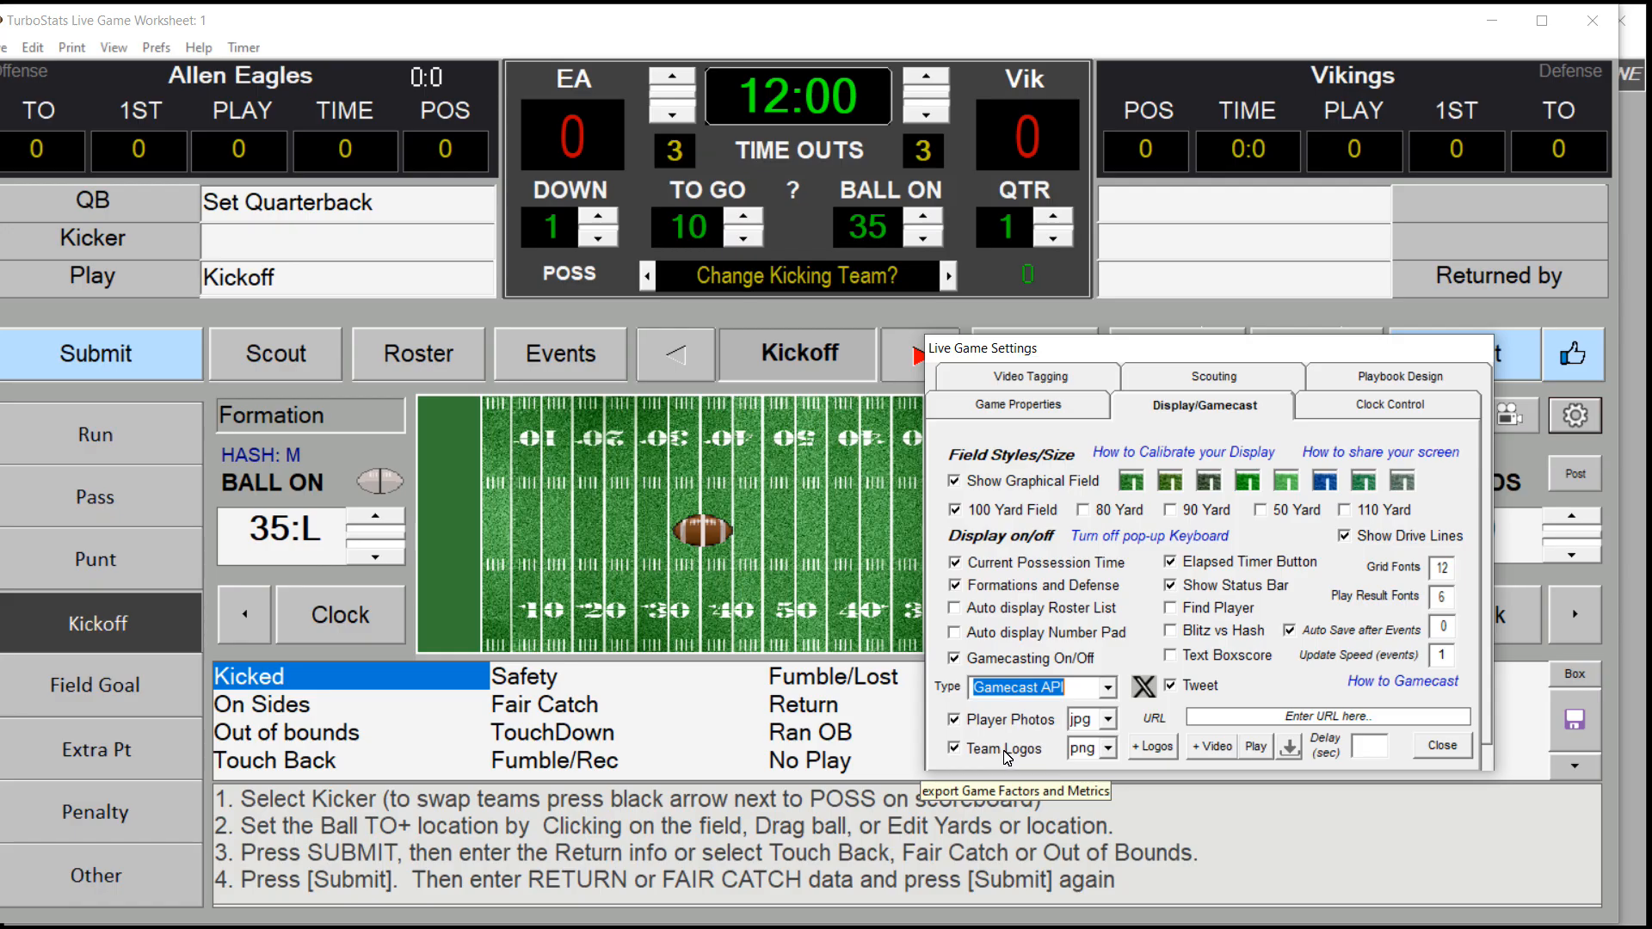
pyautogui.click(1265, 723)
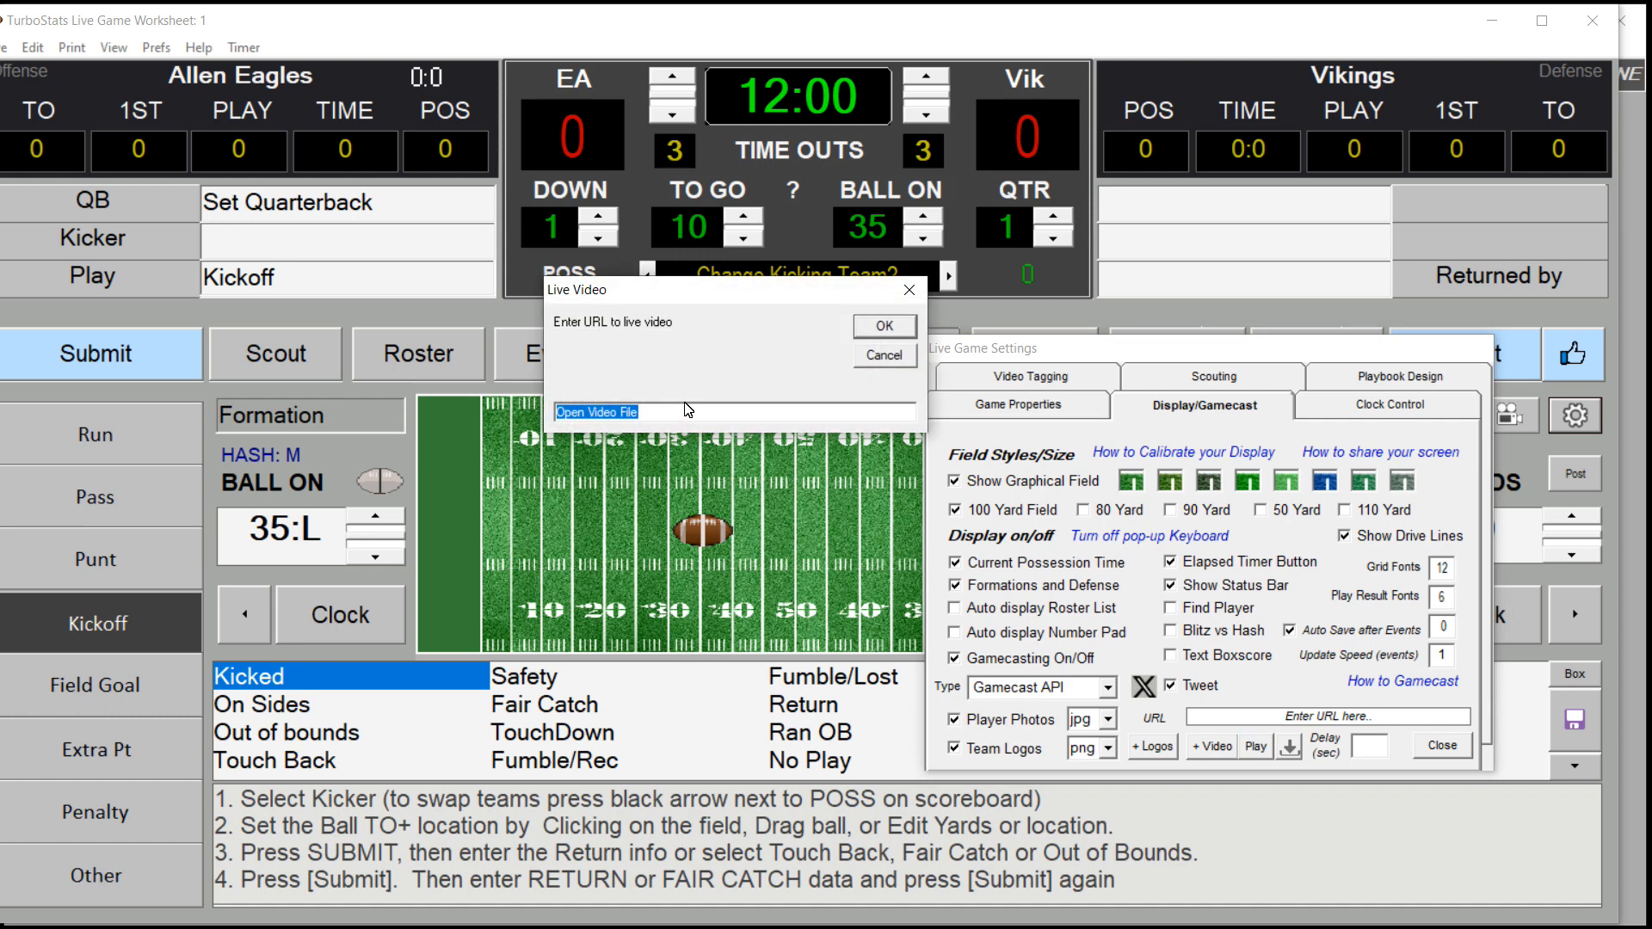
pyautogui.moveTo(710, 300); pyautogui.dragTo(709, 328)
pyautogui.click(1163, 428)
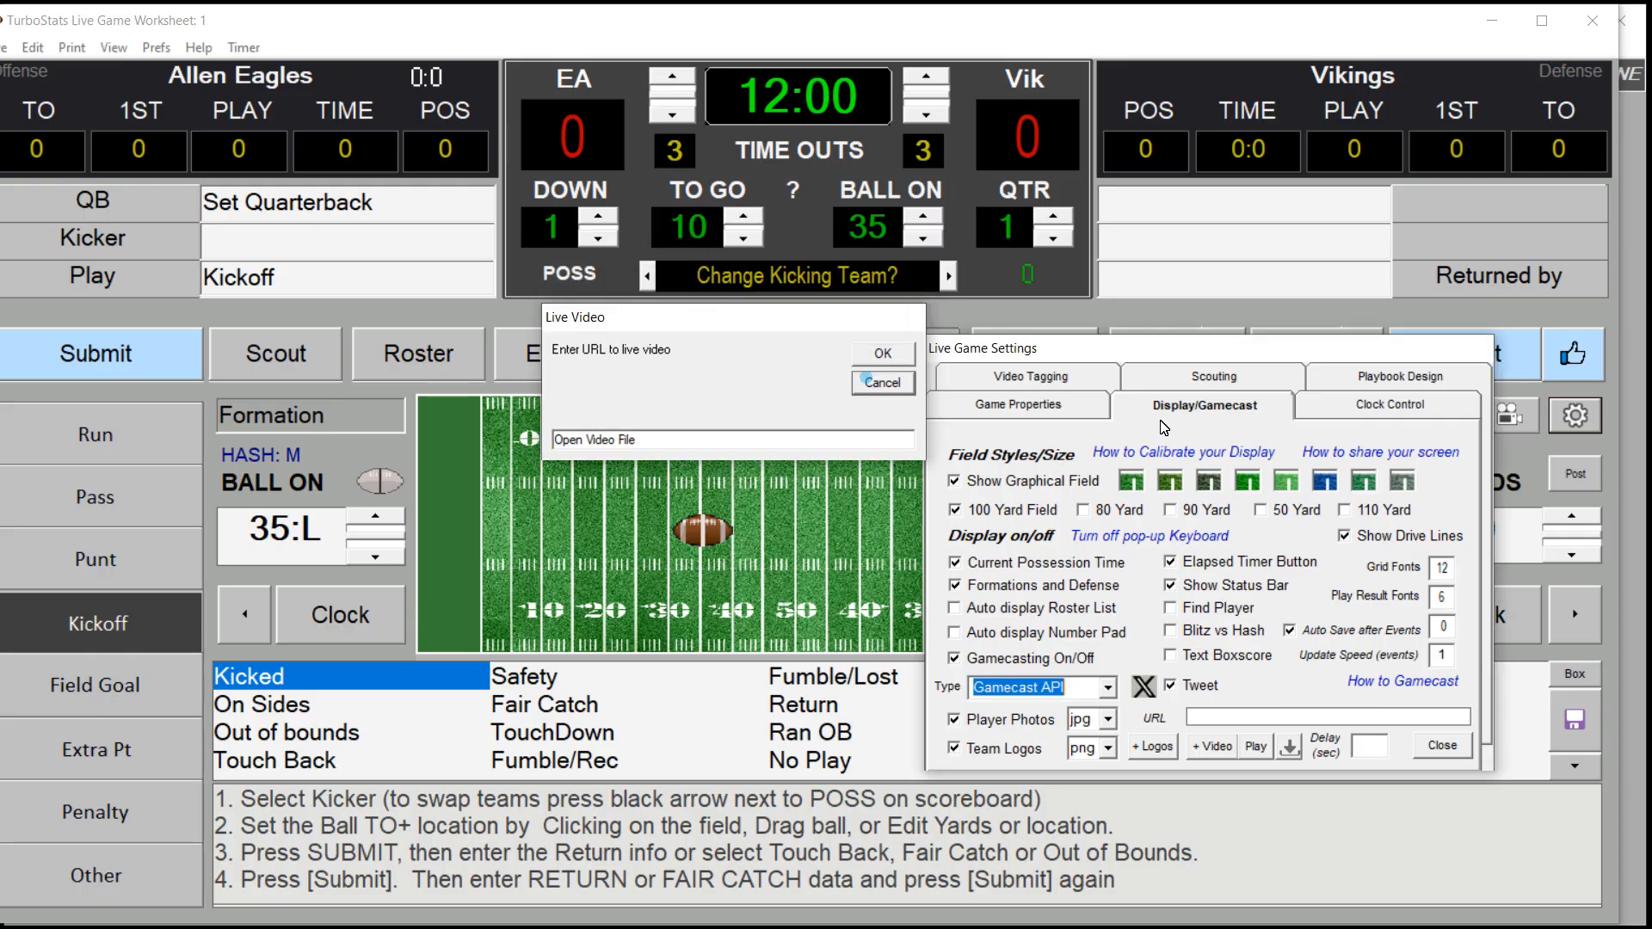
pyautogui.click(1441, 745)
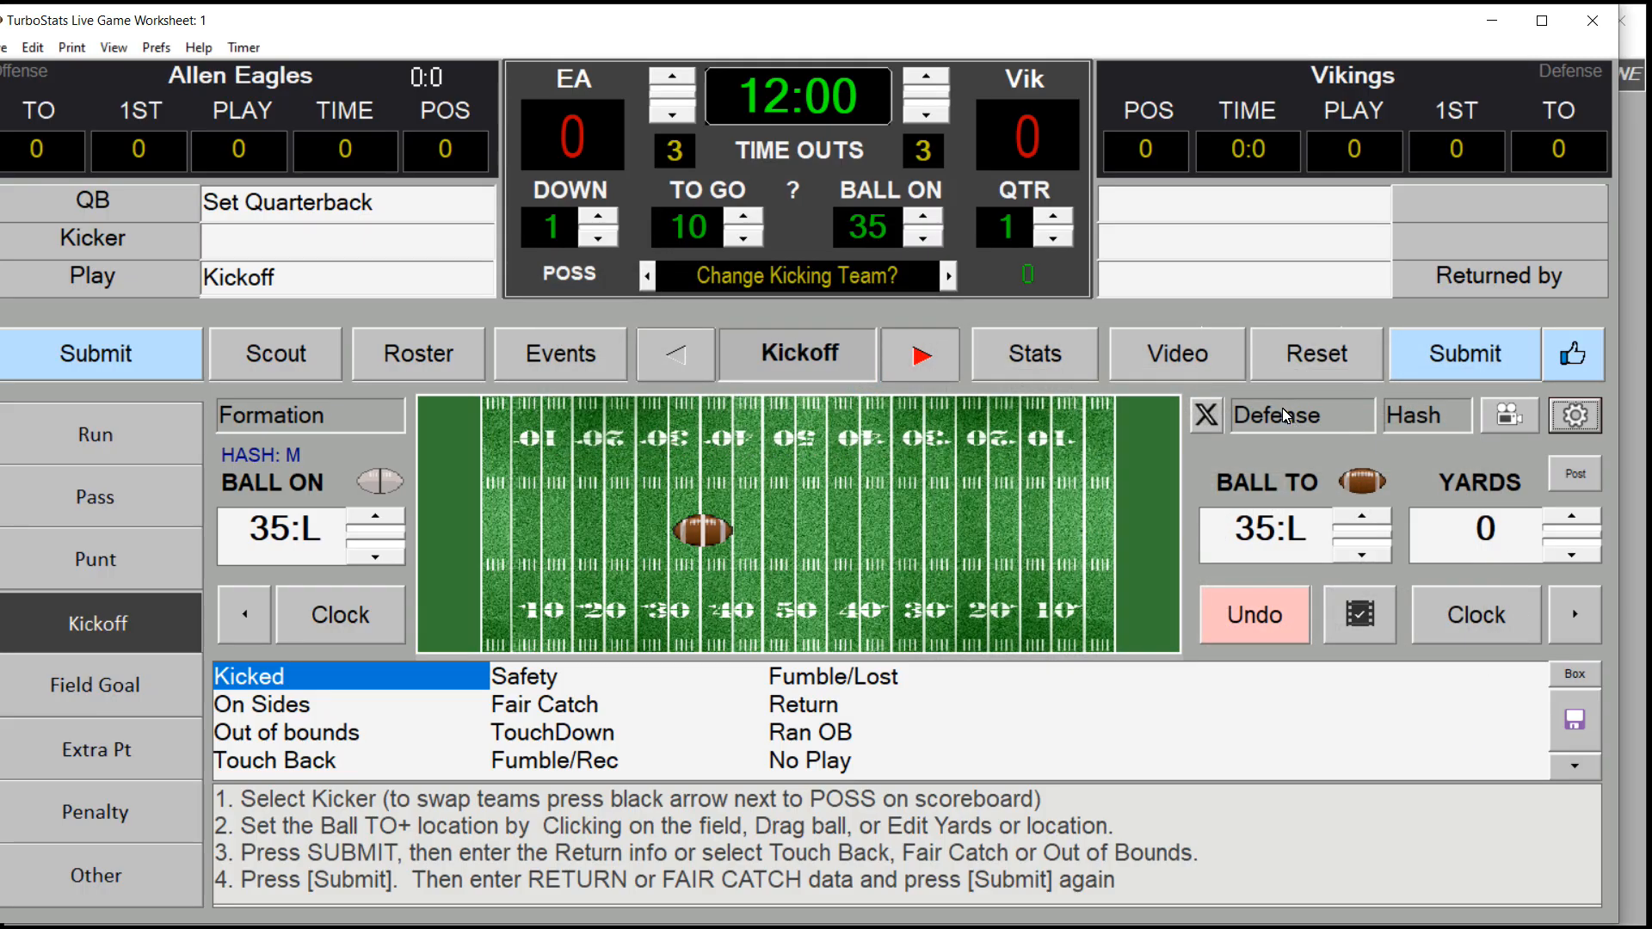
# Bring the whole live game worksheet into view, start gamecasting the Vikings game and minimise the gamecast status window
pyautogui.moveTo(1083, 25); pyautogui.dragTo(1107, 25)
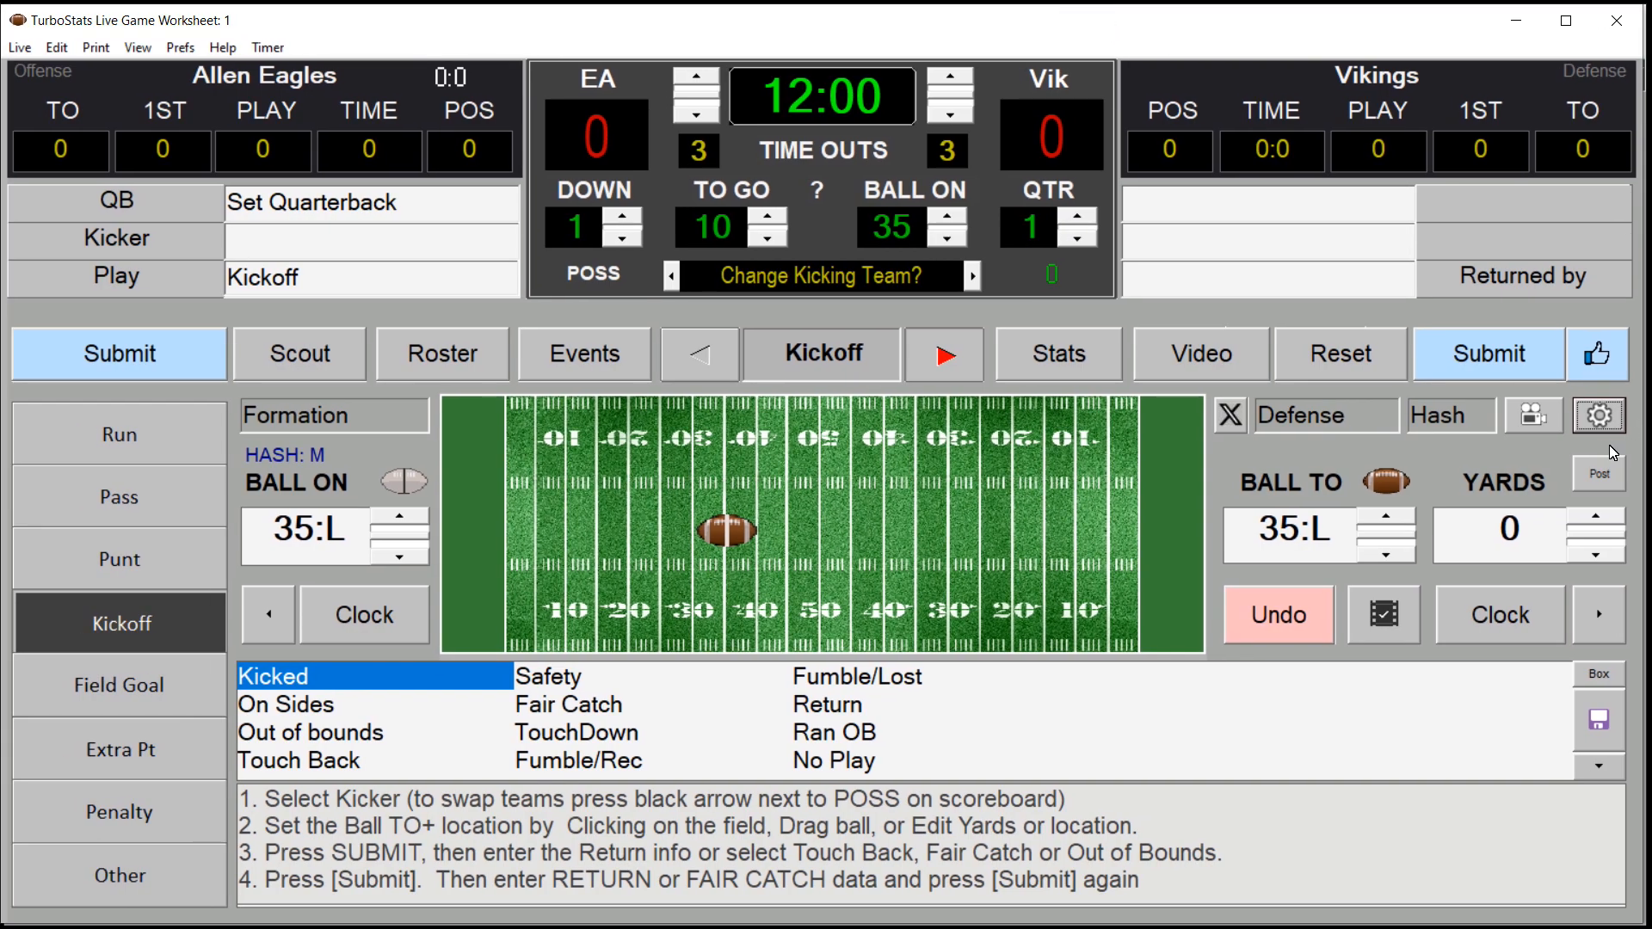
pyautogui.click(1599, 473)
pyautogui.click(1326, 472)
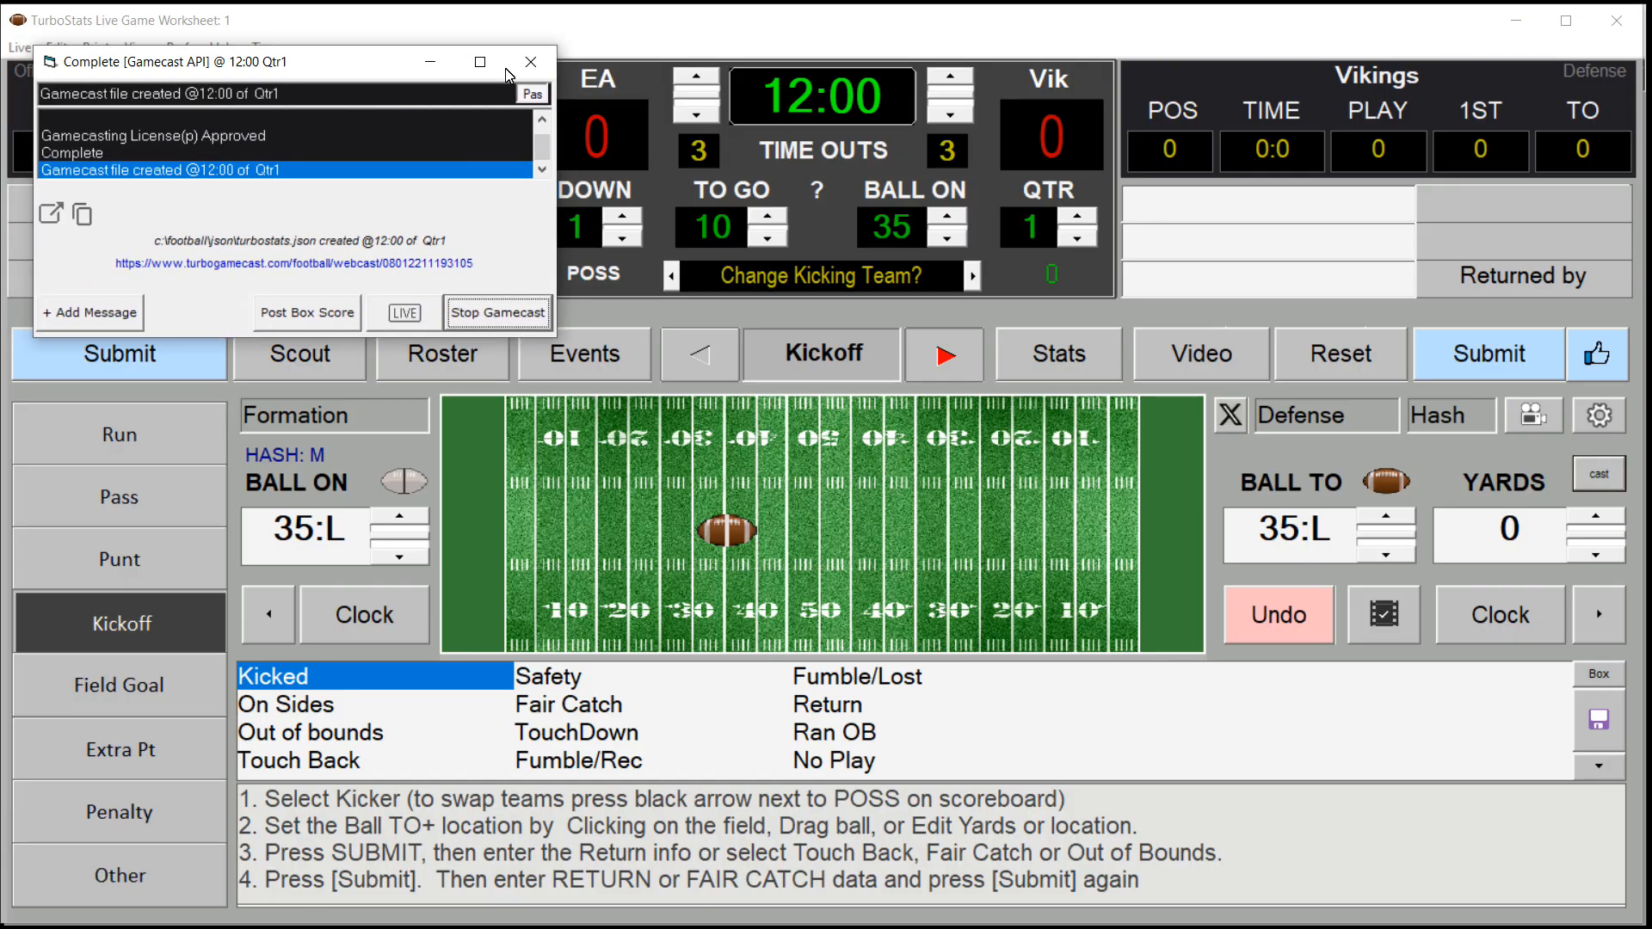
pyautogui.click(431, 62)
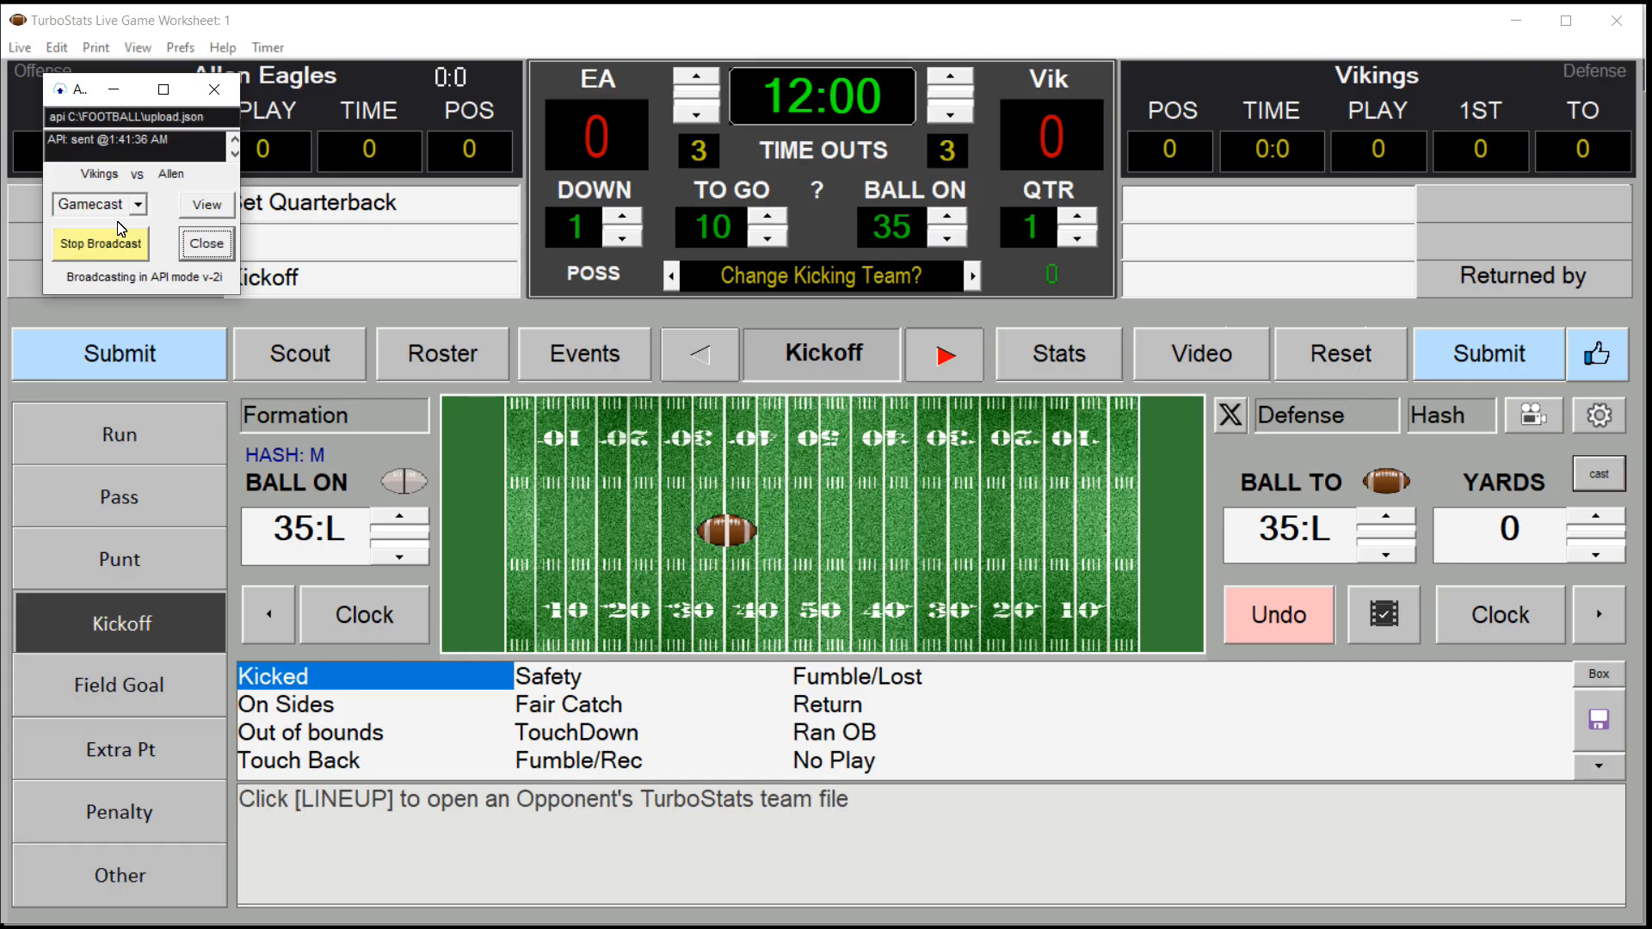
# View the live gamecast page in the browser, widen its window and copy its web address
pyautogui.click(208, 206)
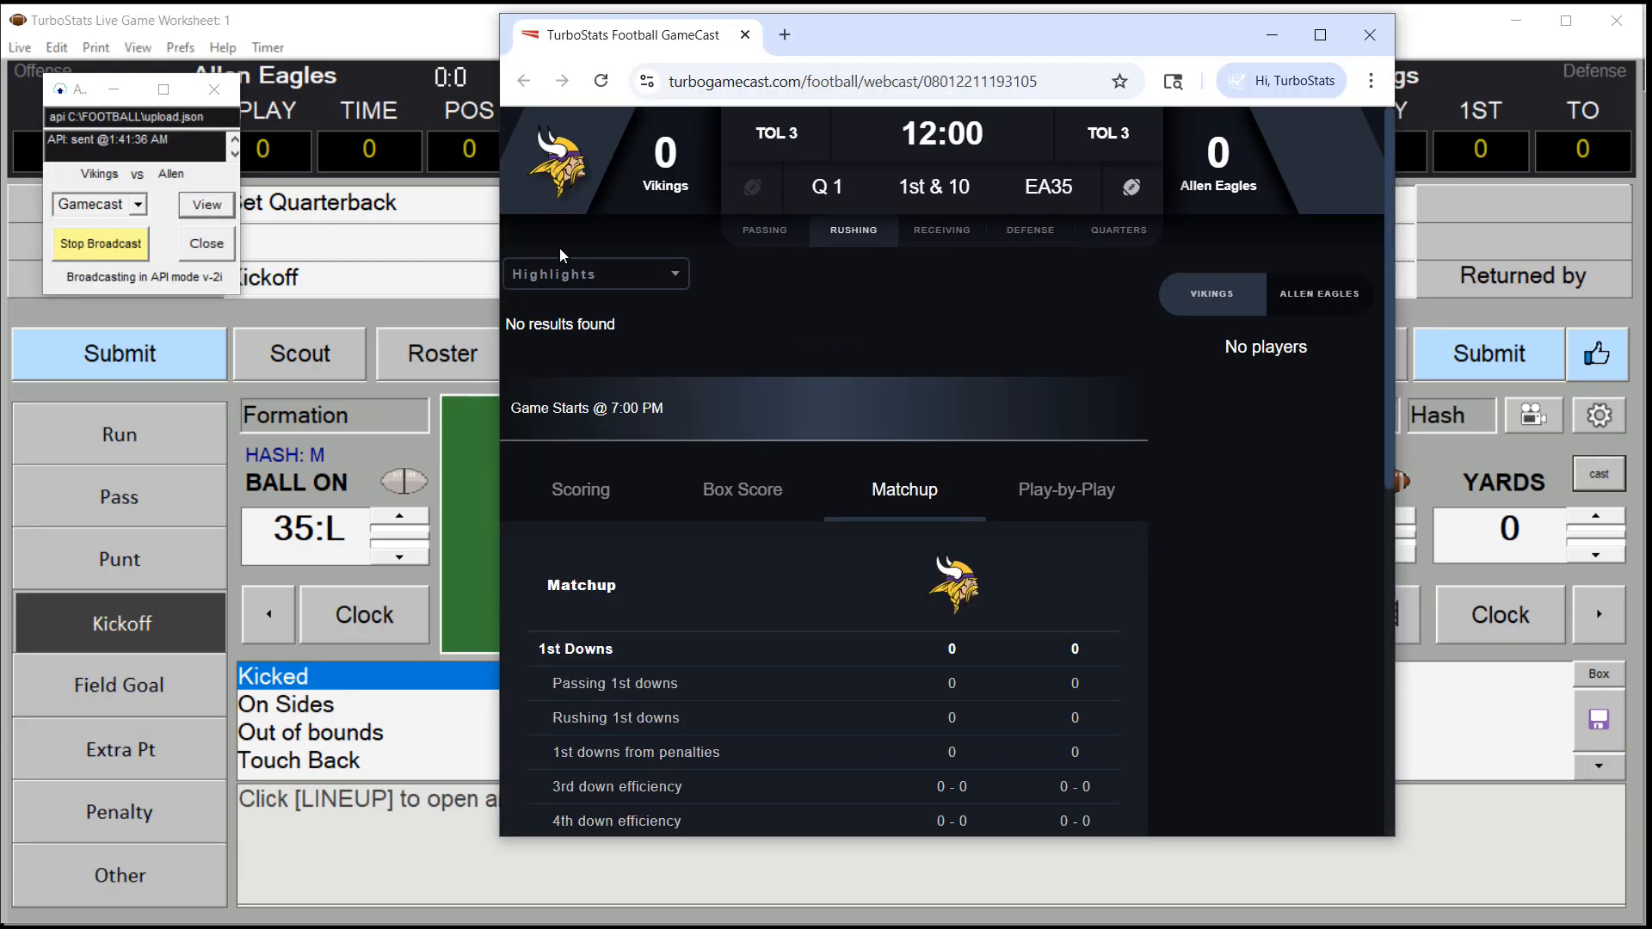
pyautogui.moveTo(497, 316); pyautogui.dragTo(138, 357)
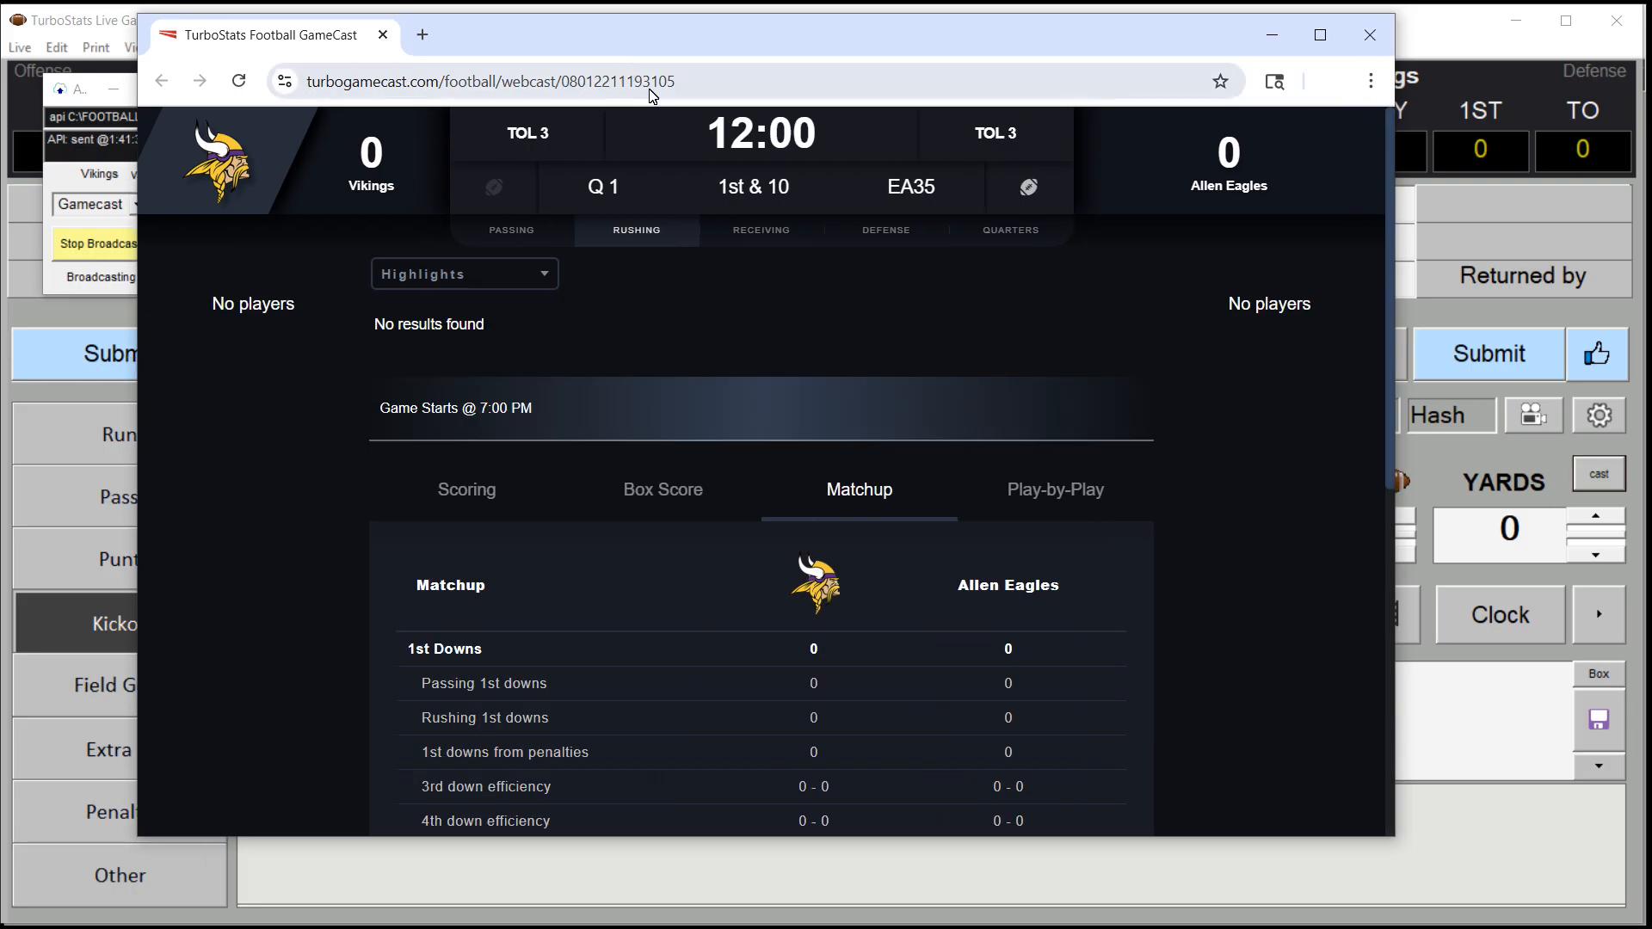
pyautogui.click(705, 81)
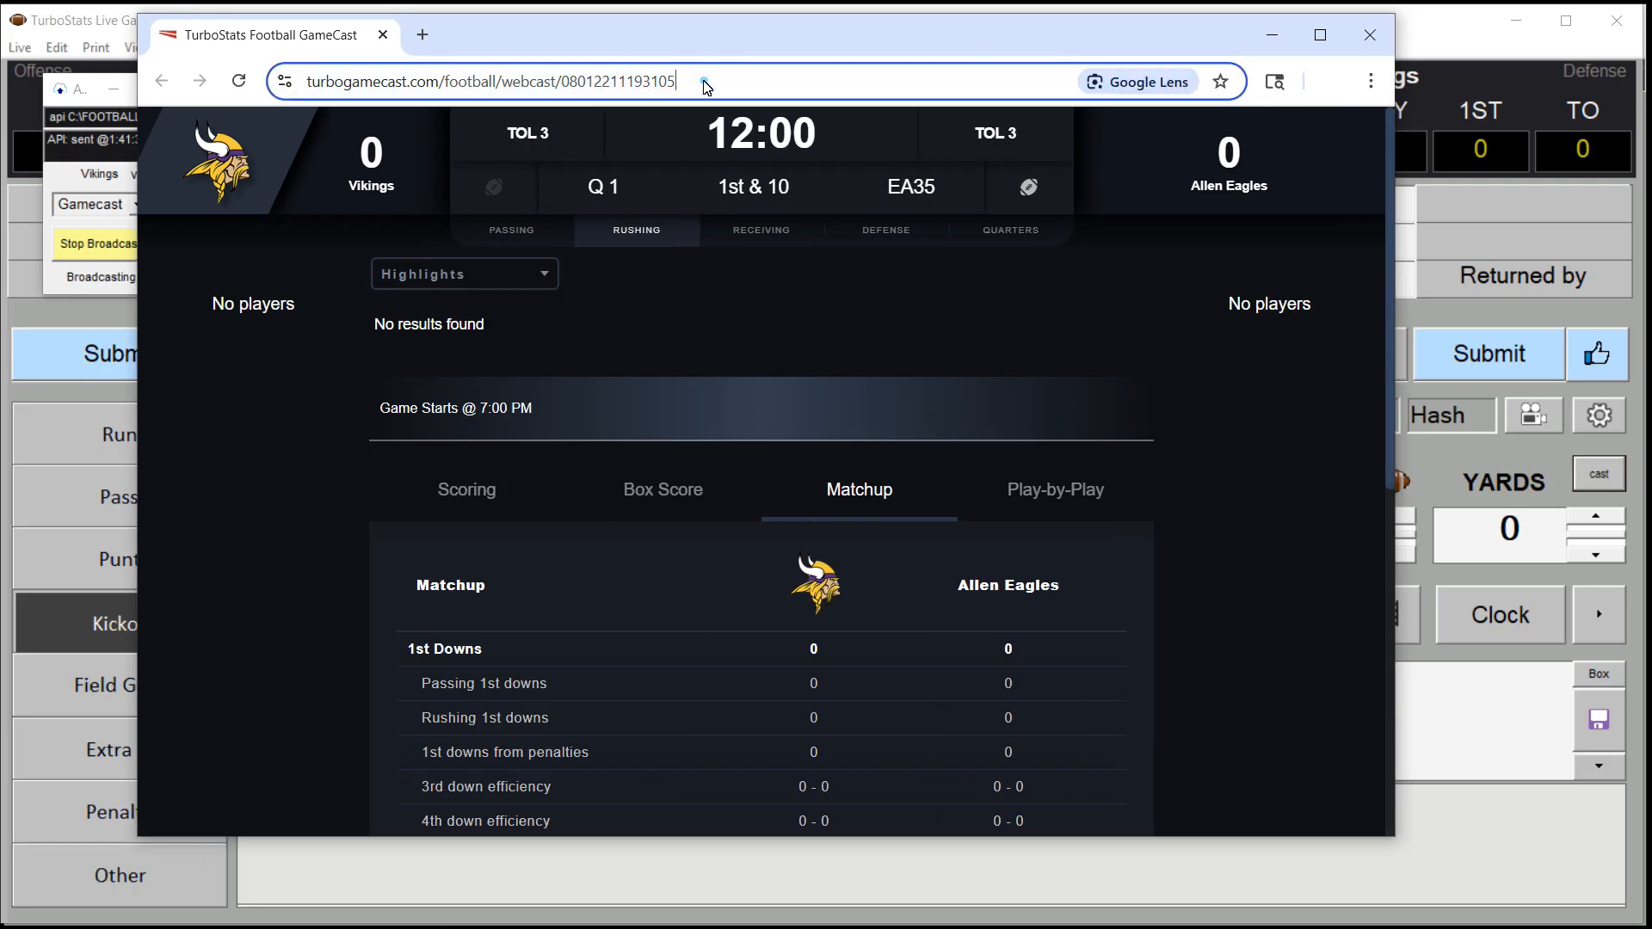
pyautogui.rightClick(500, 89)
pyautogui.click(565, 284)
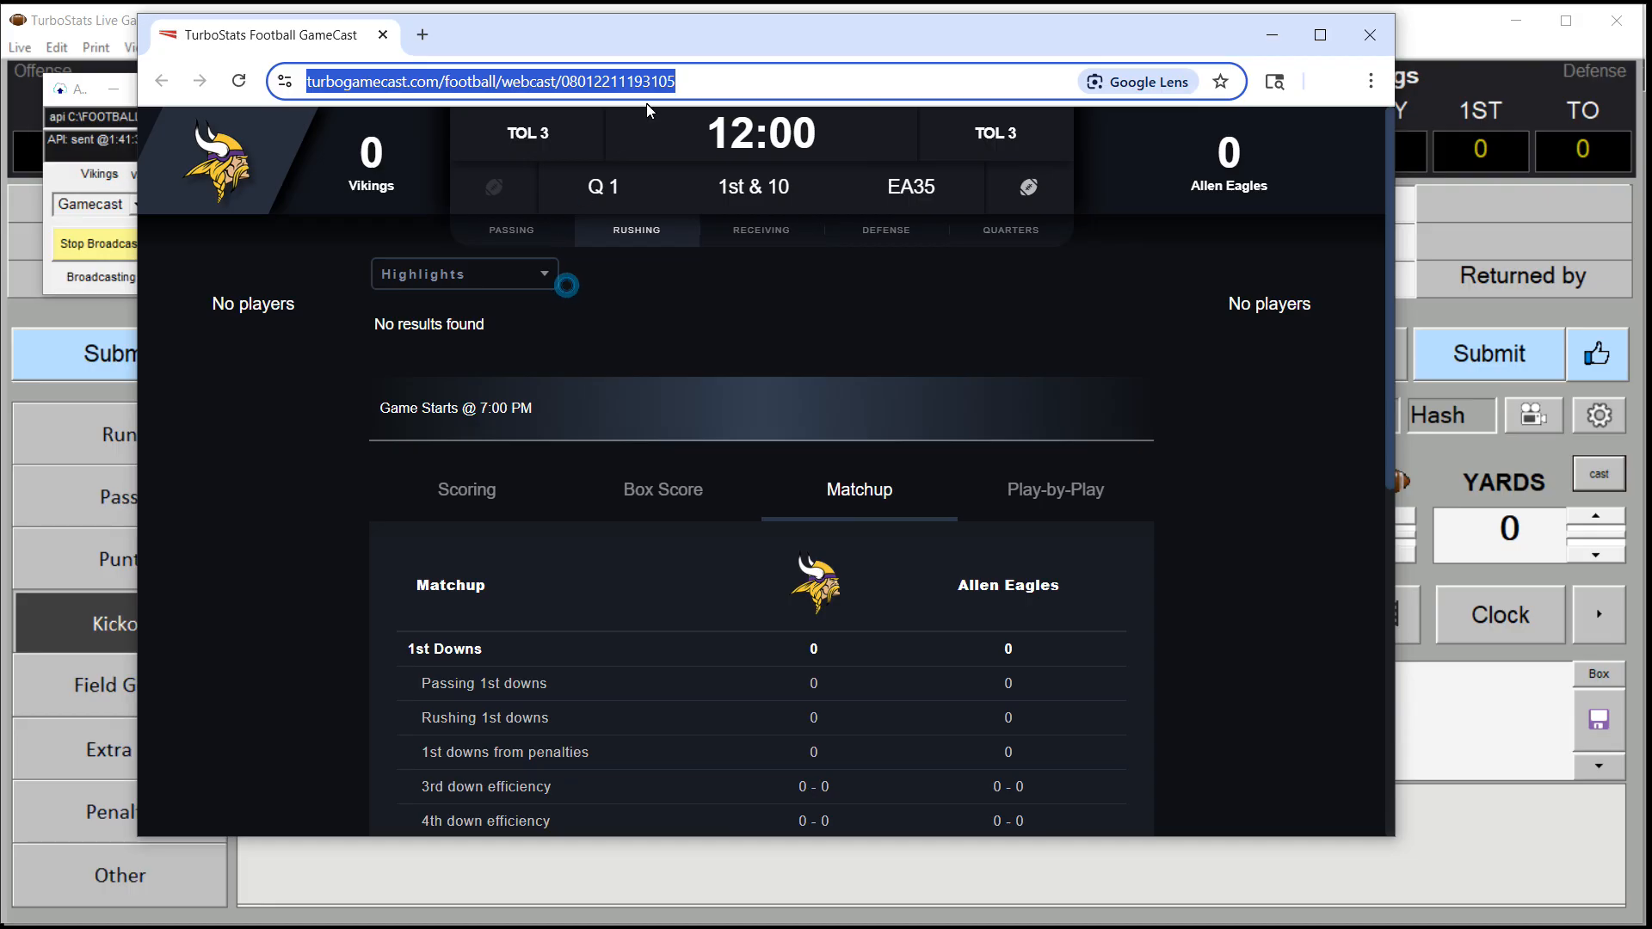
# Check the gamecast page's full address, close the browser and minimise the broadcast window
pyautogui.moveTo(675, 40); pyautogui.dragTo(717, 60)
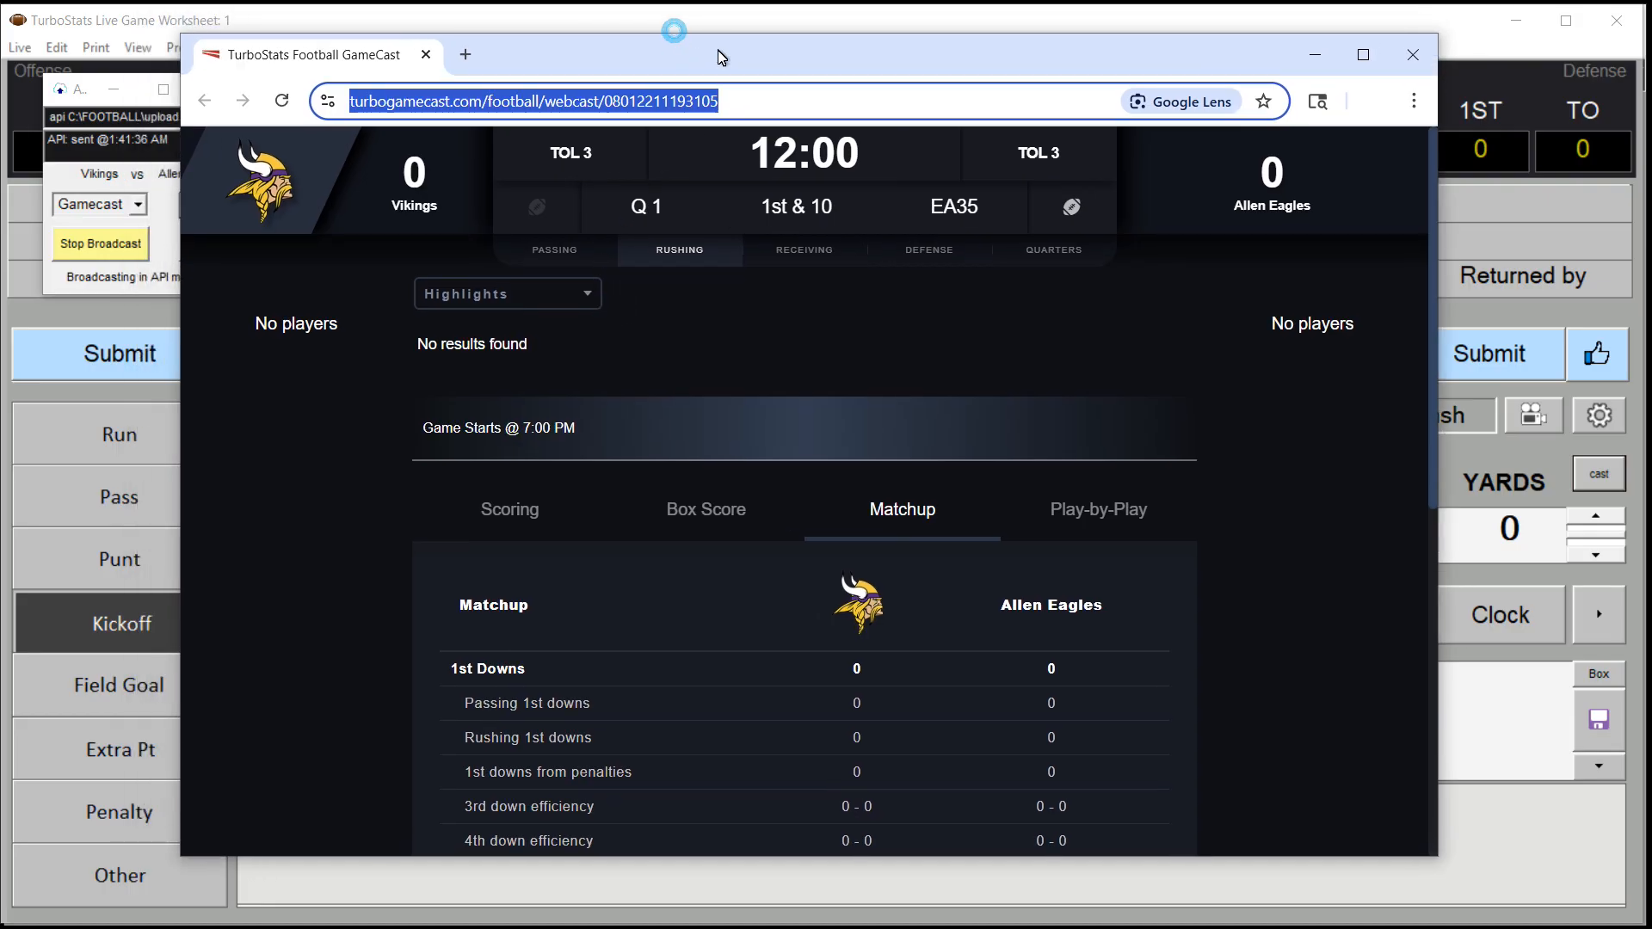
pyautogui.click(741, 103)
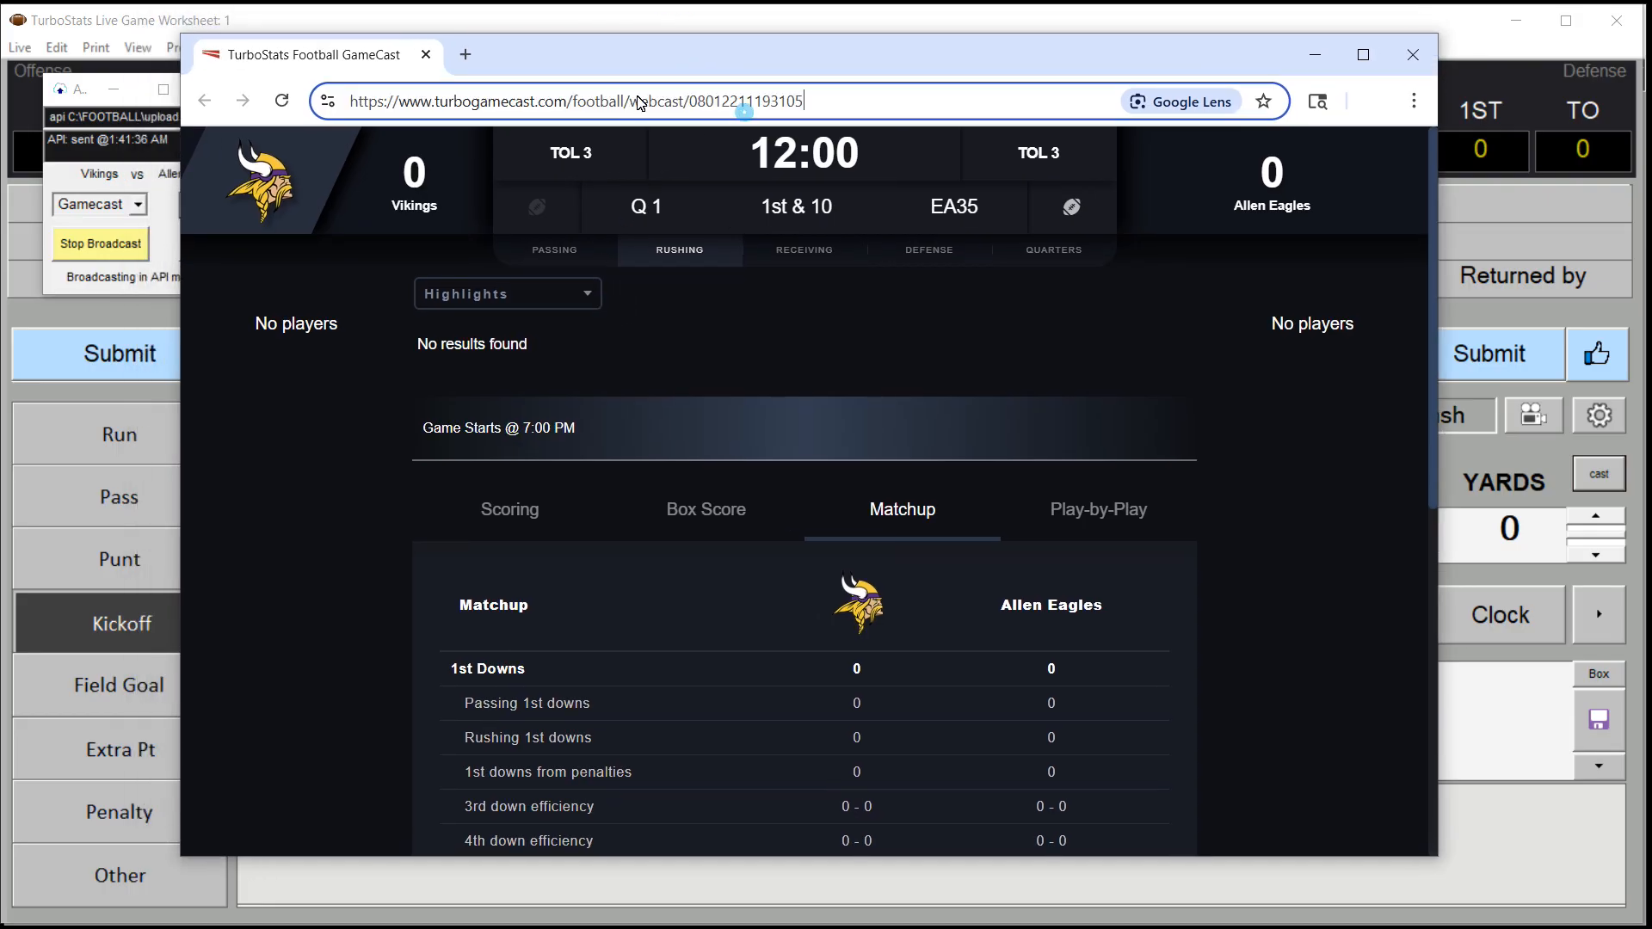
pyautogui.click(1414, 57)
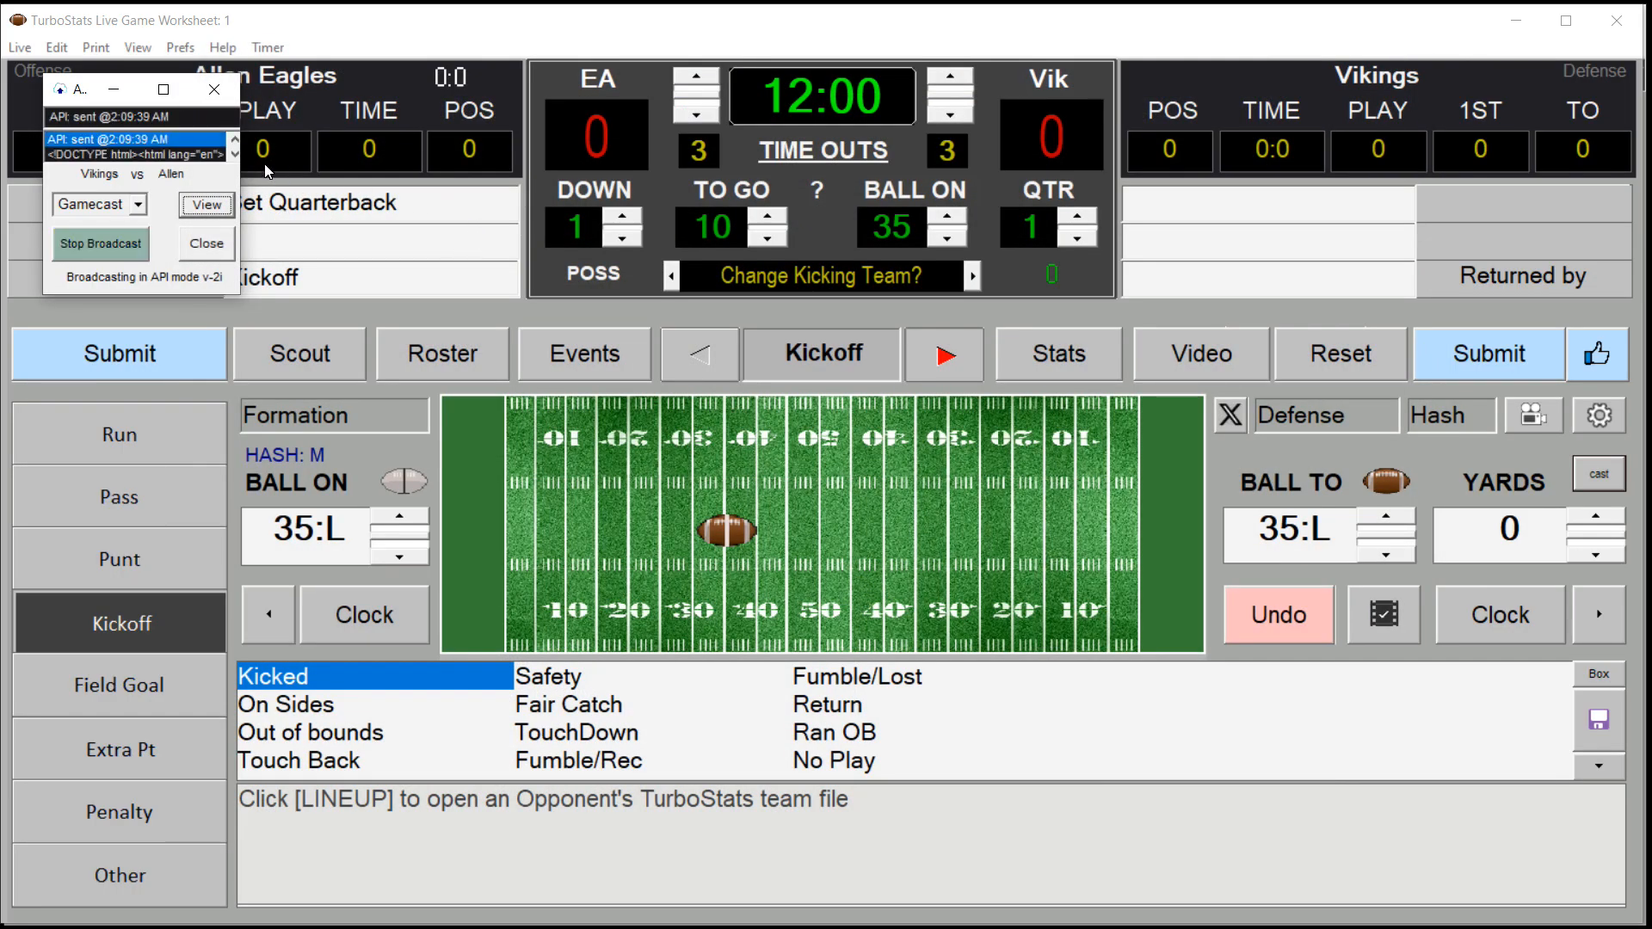
pyautogui.click(113, 89)
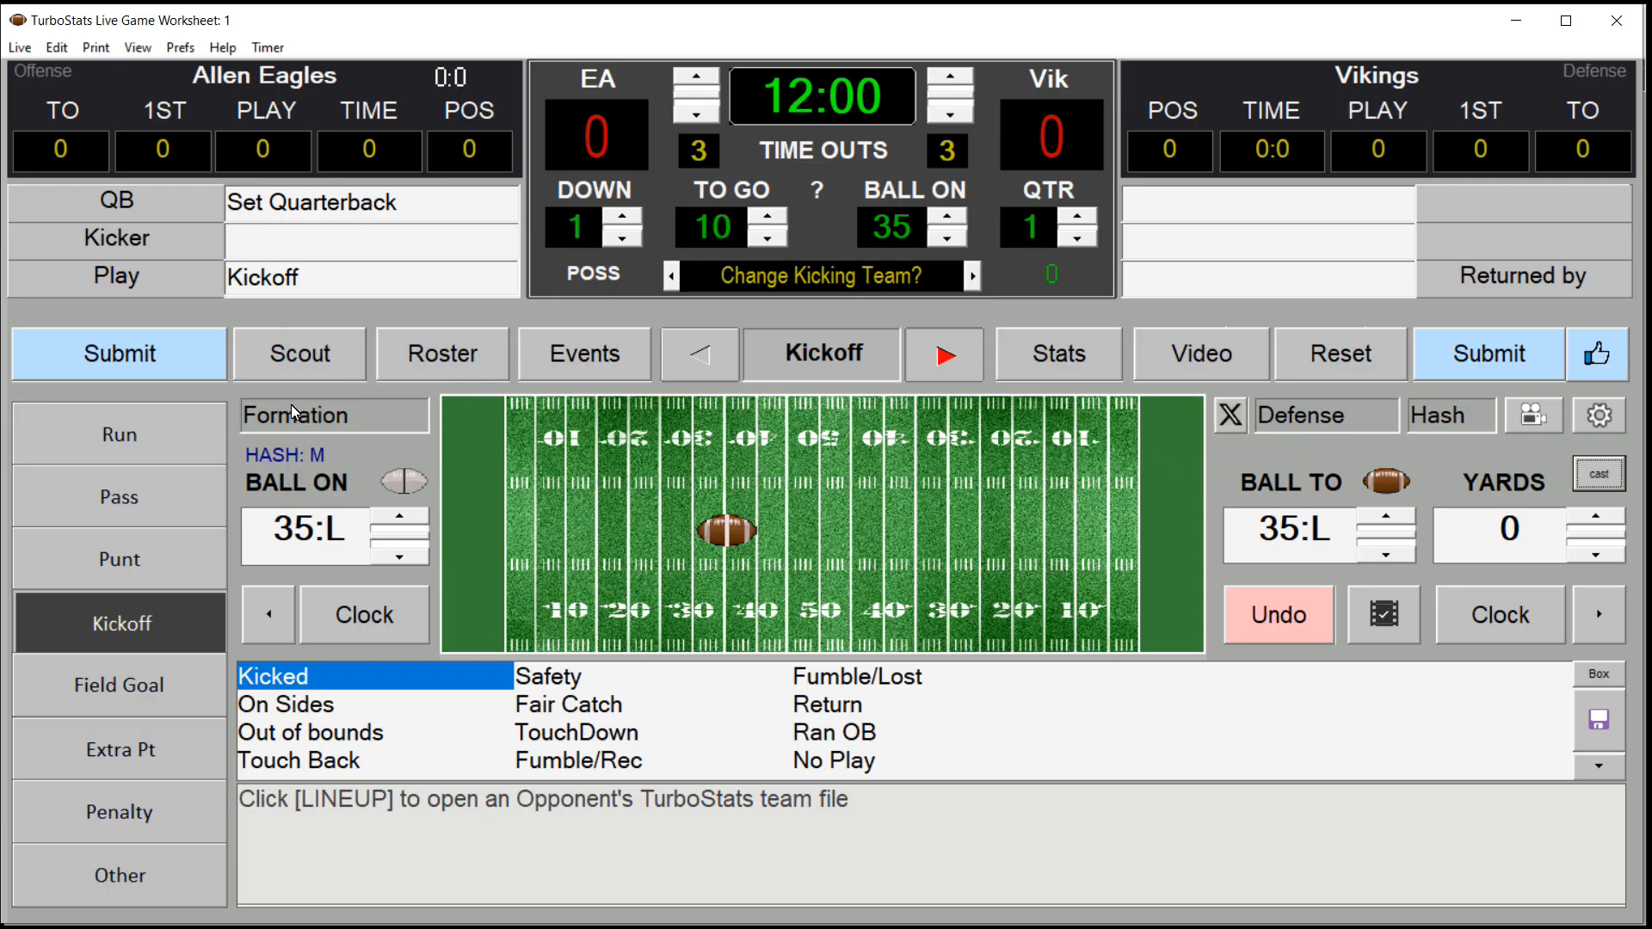
# Select the Kickoff play and, after toggling the direction of play both ways, leave it heading left from 35:R
pyautogui.click(129, 558)
pyautogui.click(118, 606)
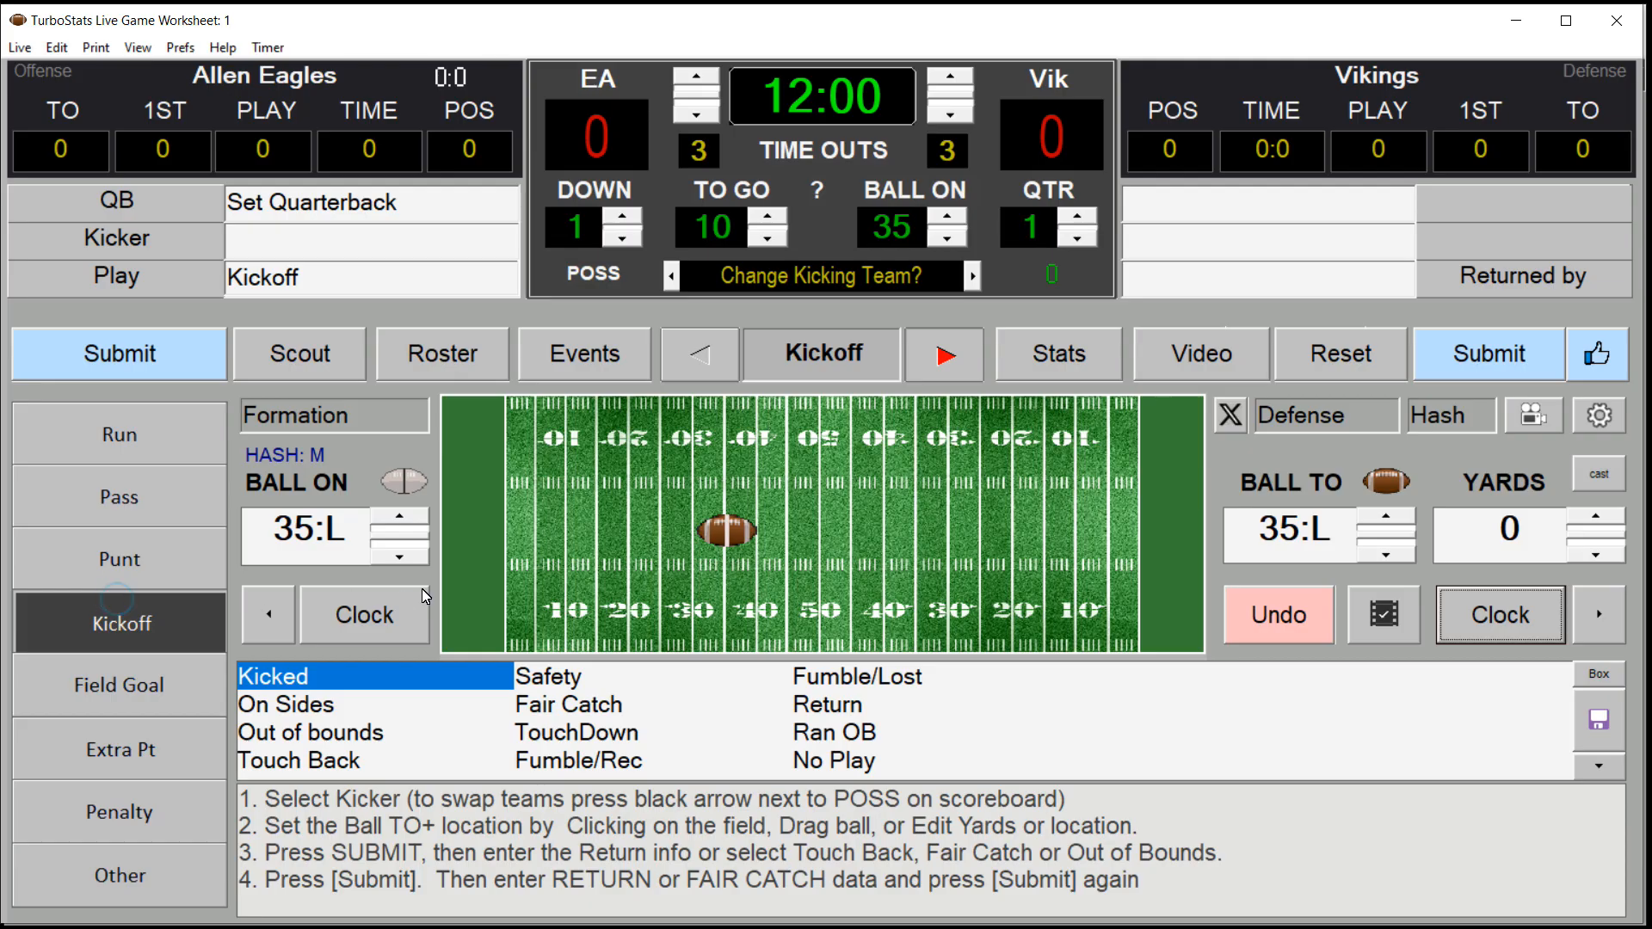
pyautogui.click(701, 354)
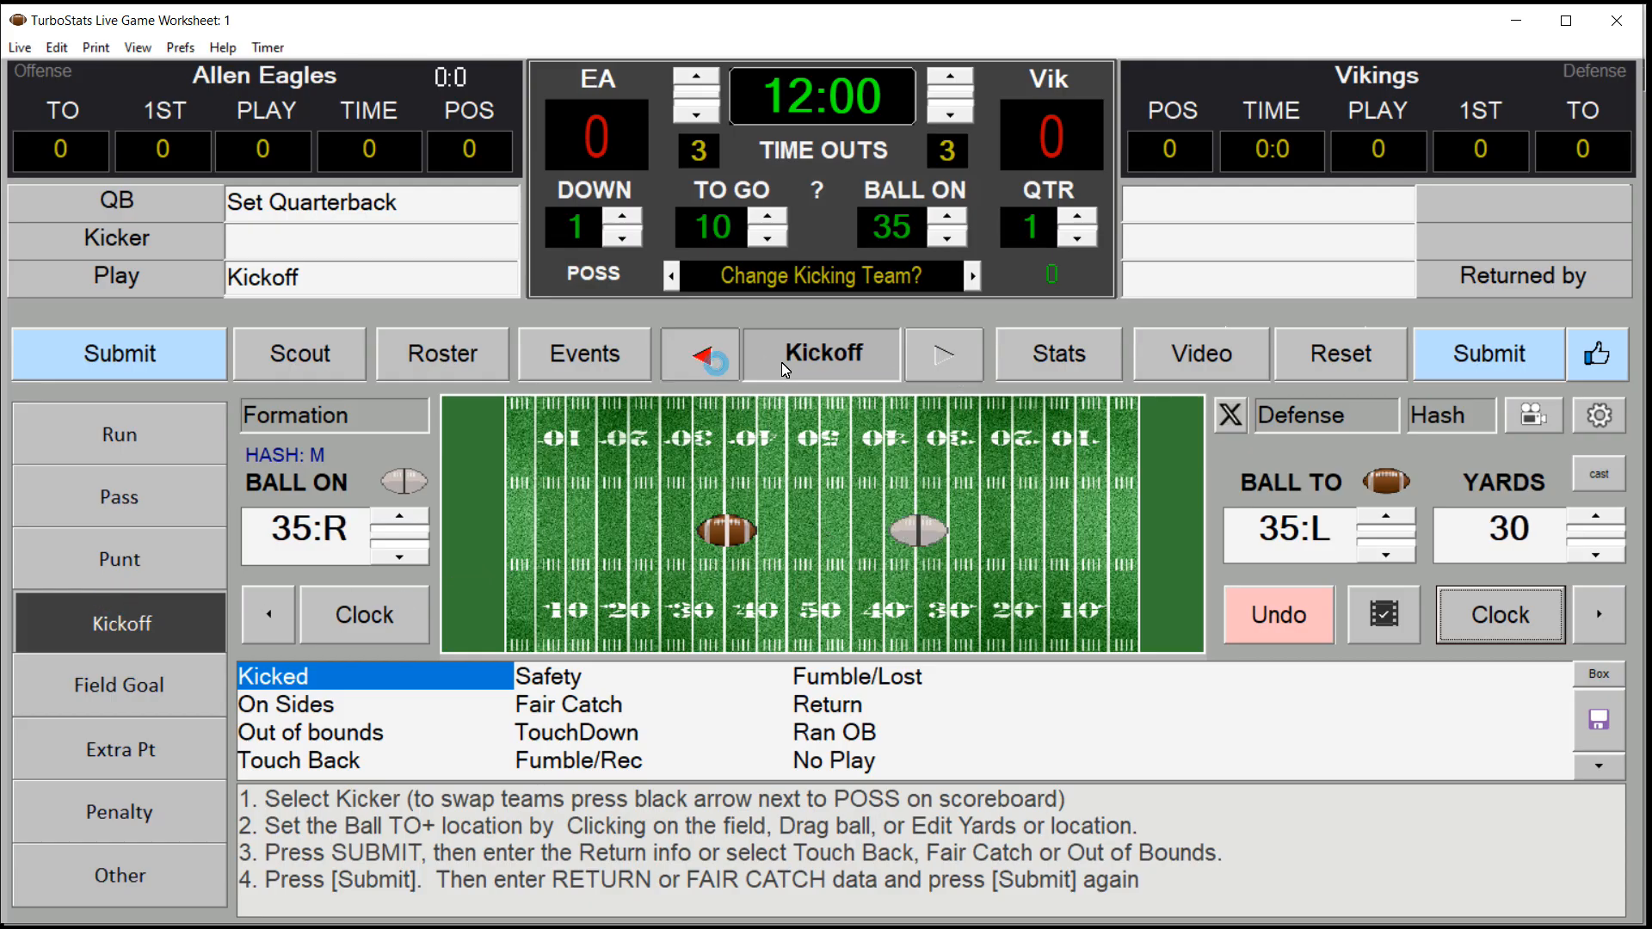
pyautogui.click(940, 359)
pyautogui.click(676, 352)
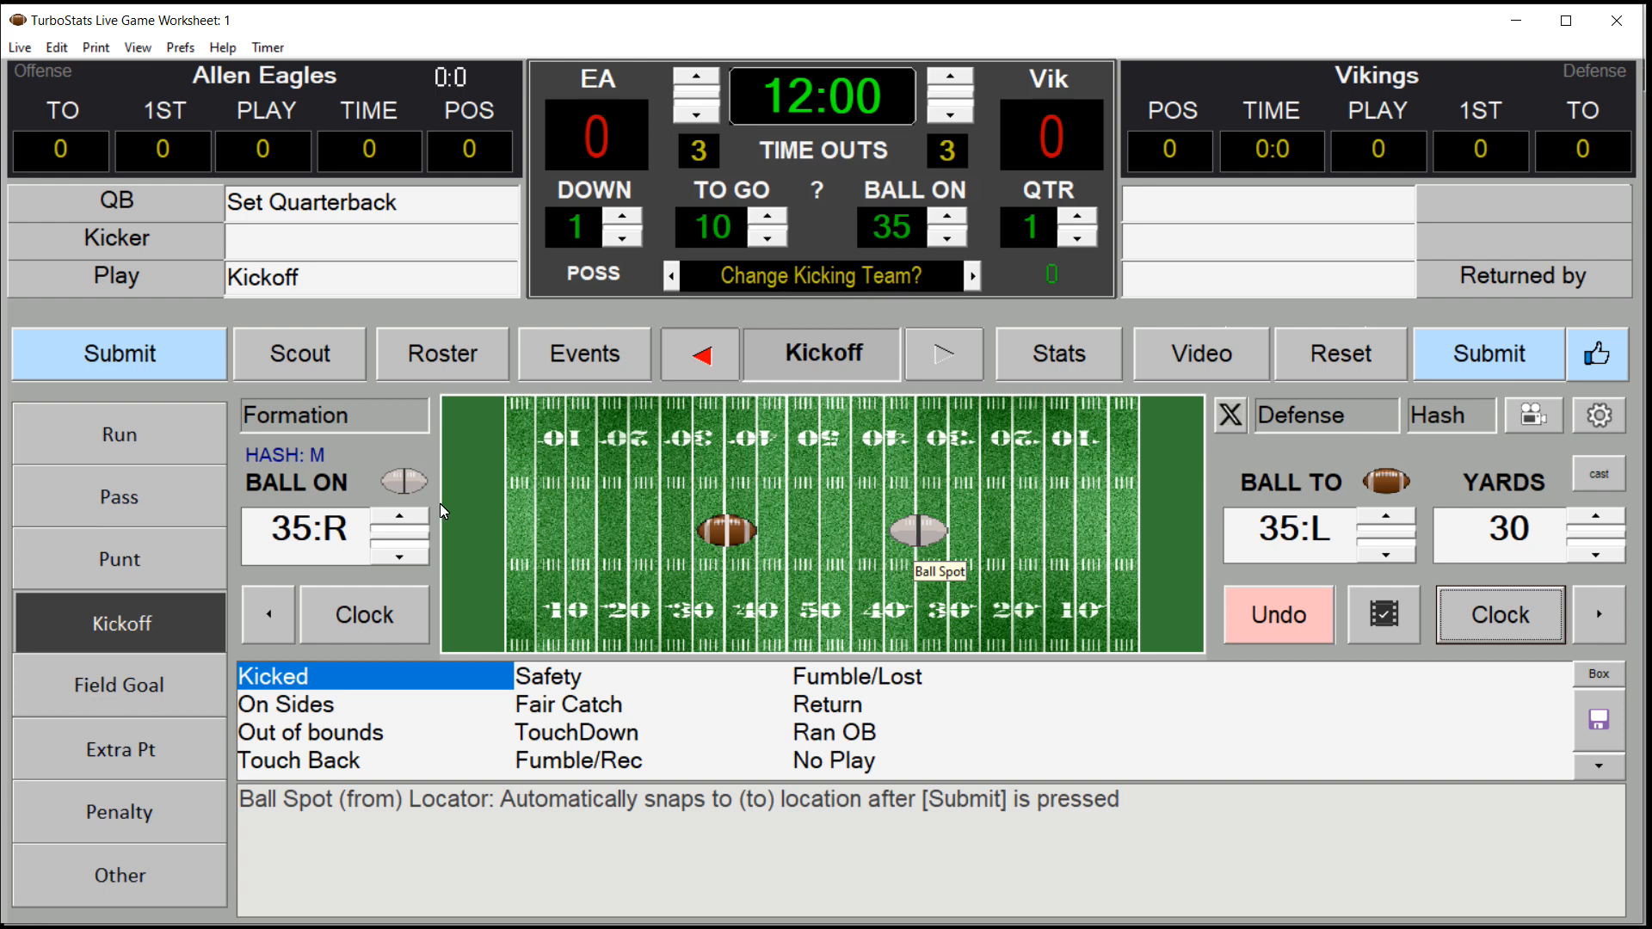
pyautogui.click(938, 370)
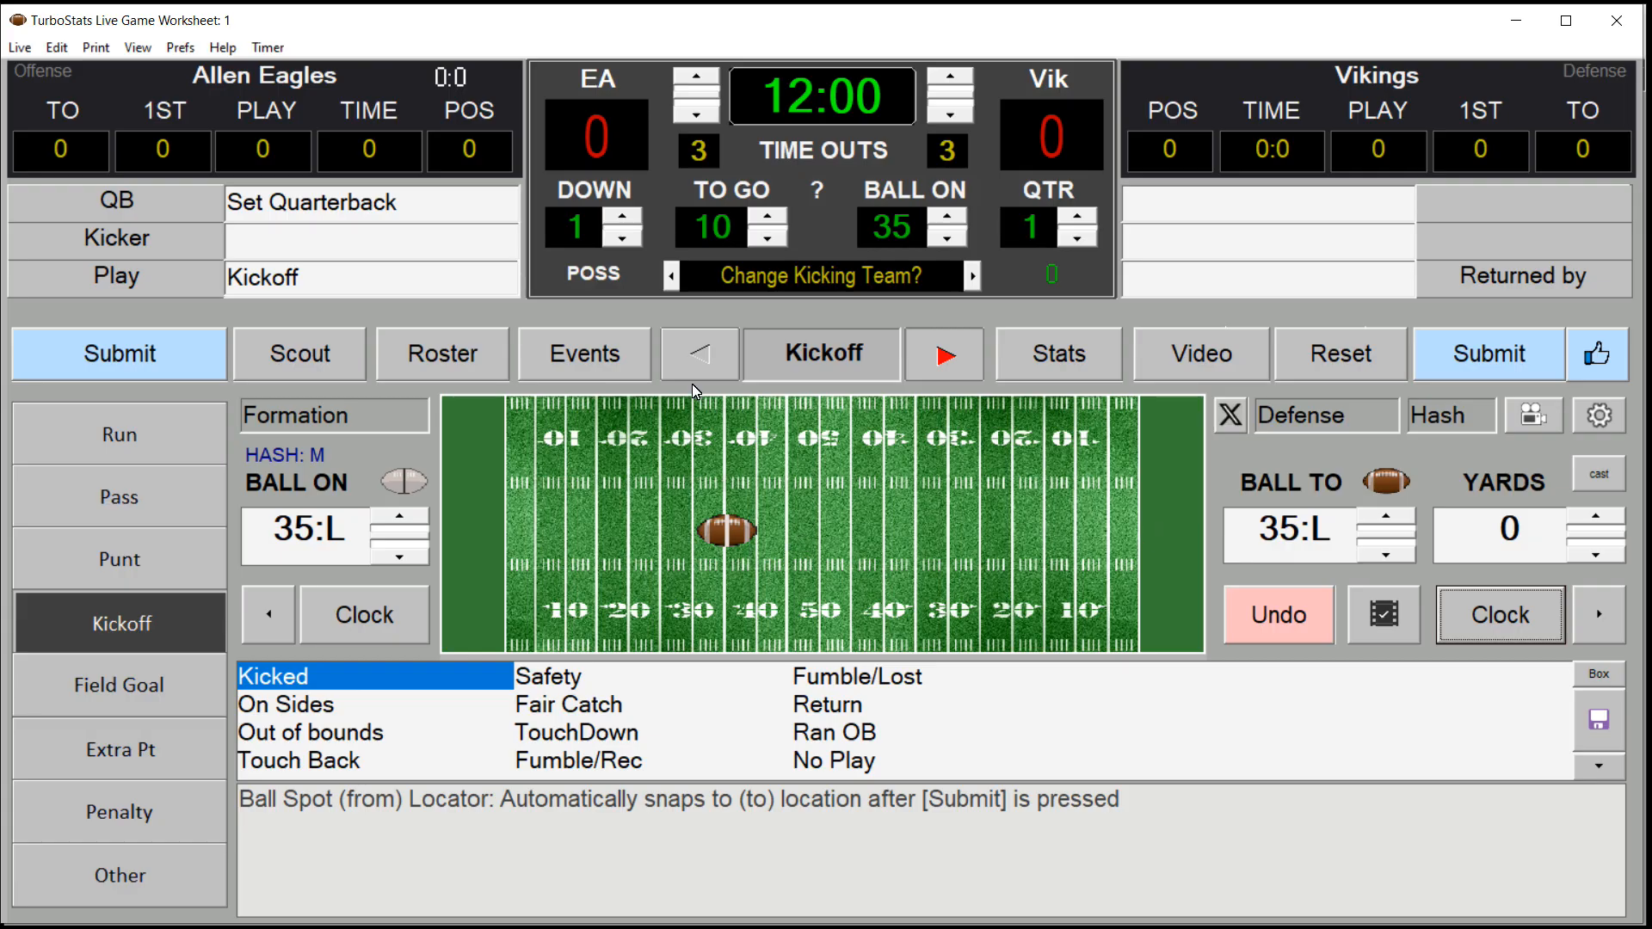
pyautogui.click(712, 360)
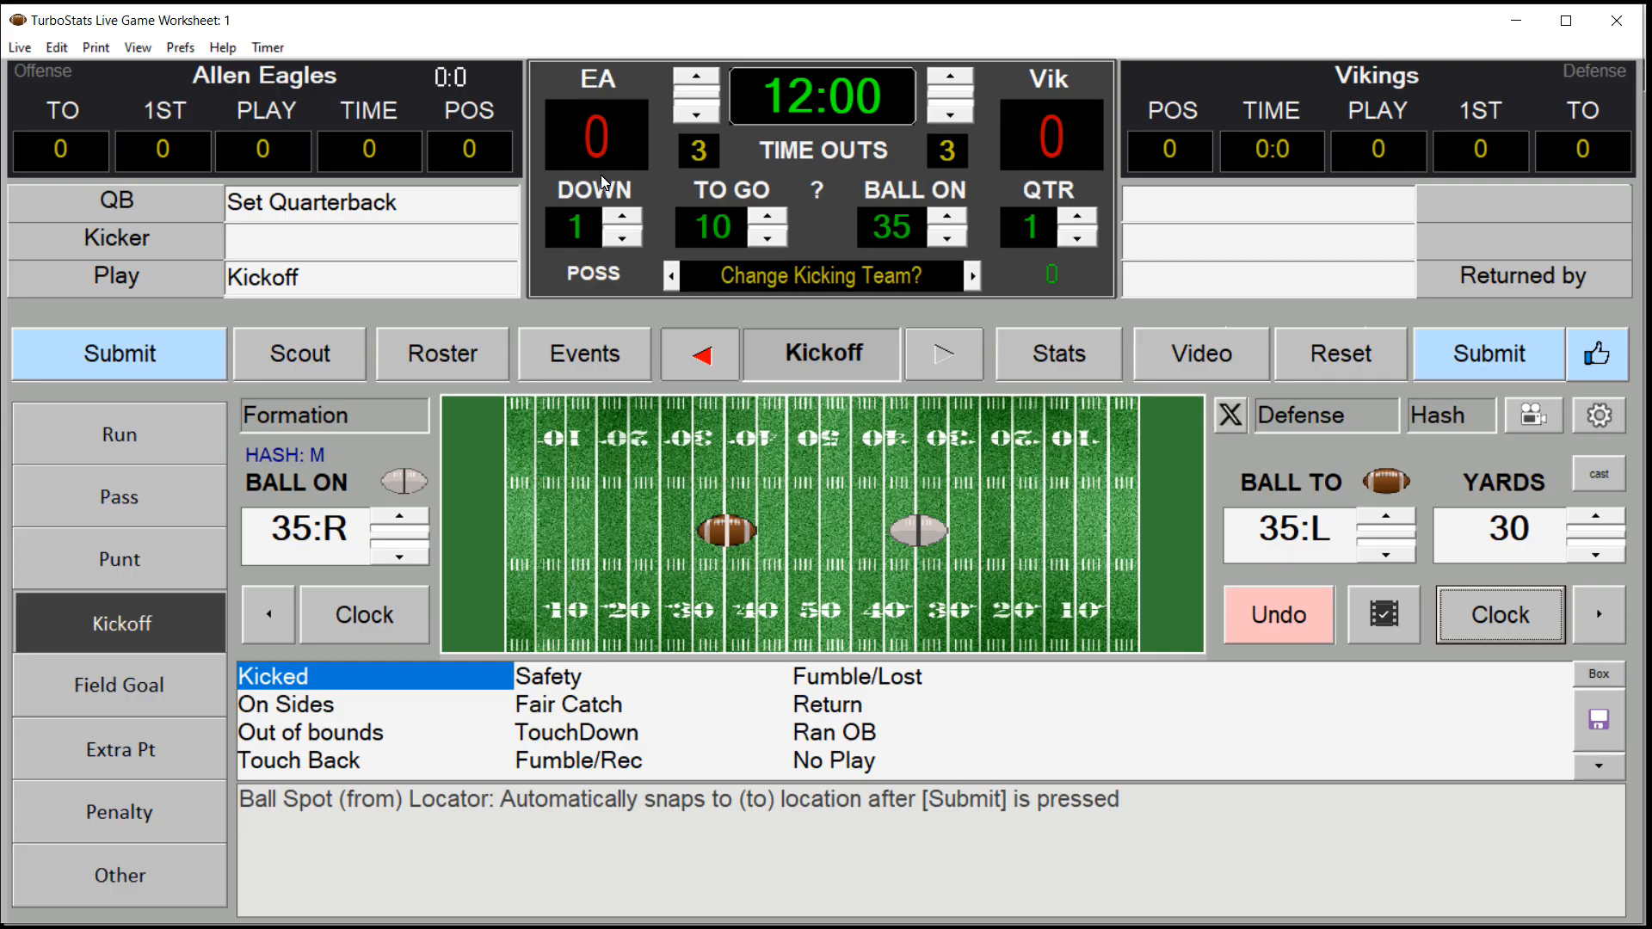
# Try switching the kicking team to the Vikings and return possession to the Allen Eagles
pyautogui.click(670, 278)
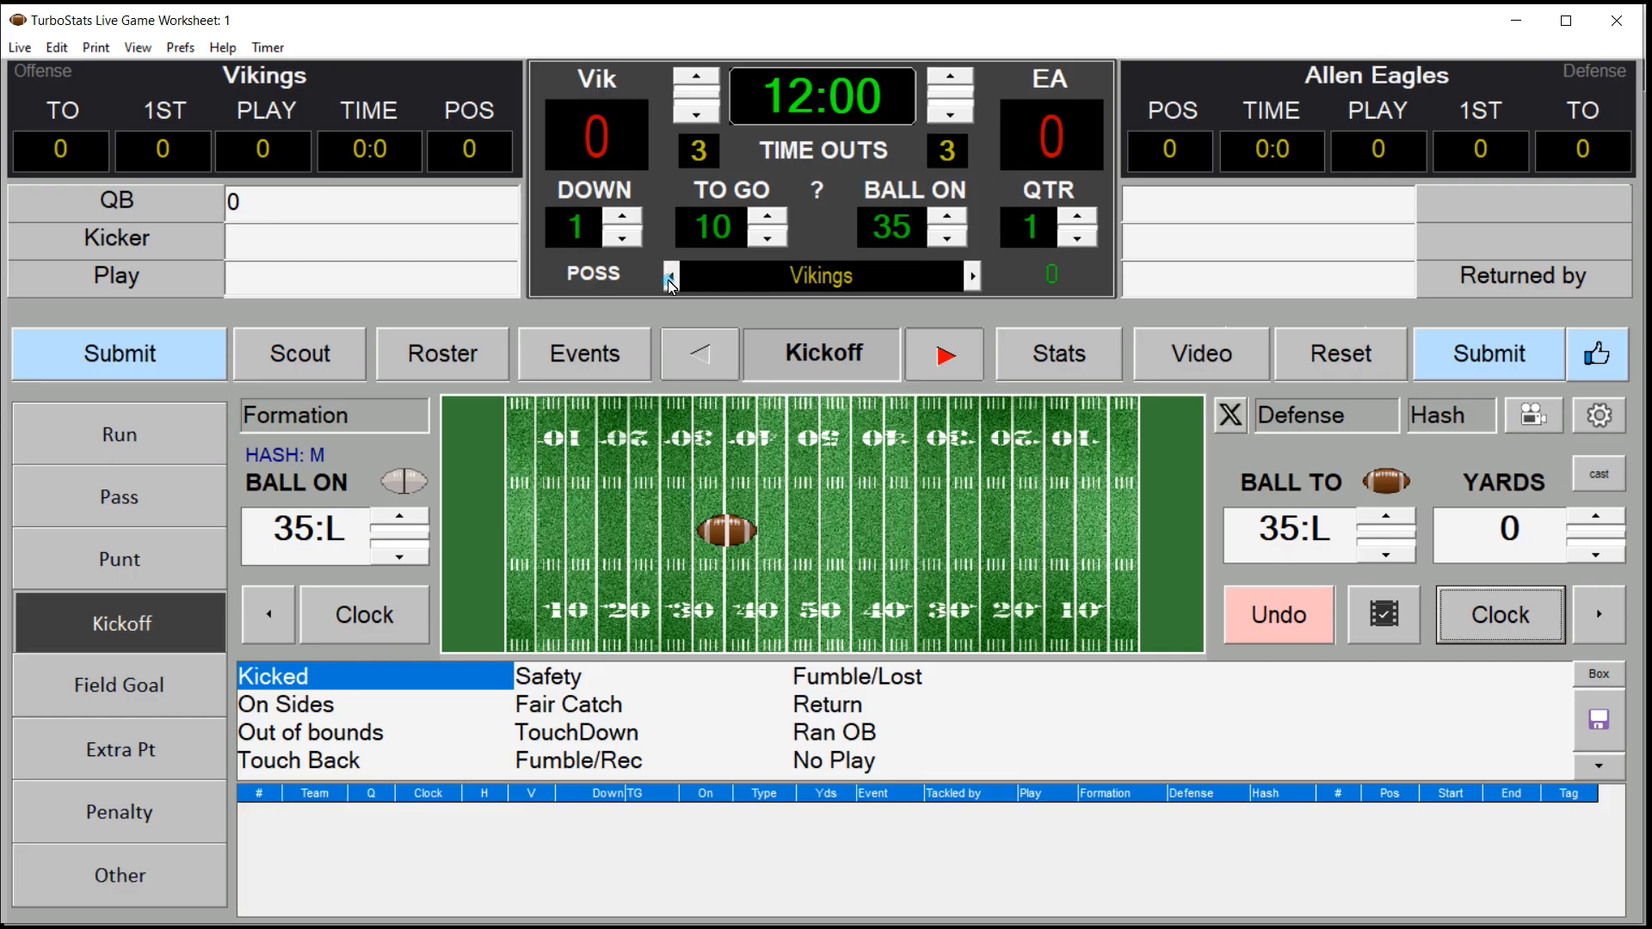
pyautogui.click(671, 277)
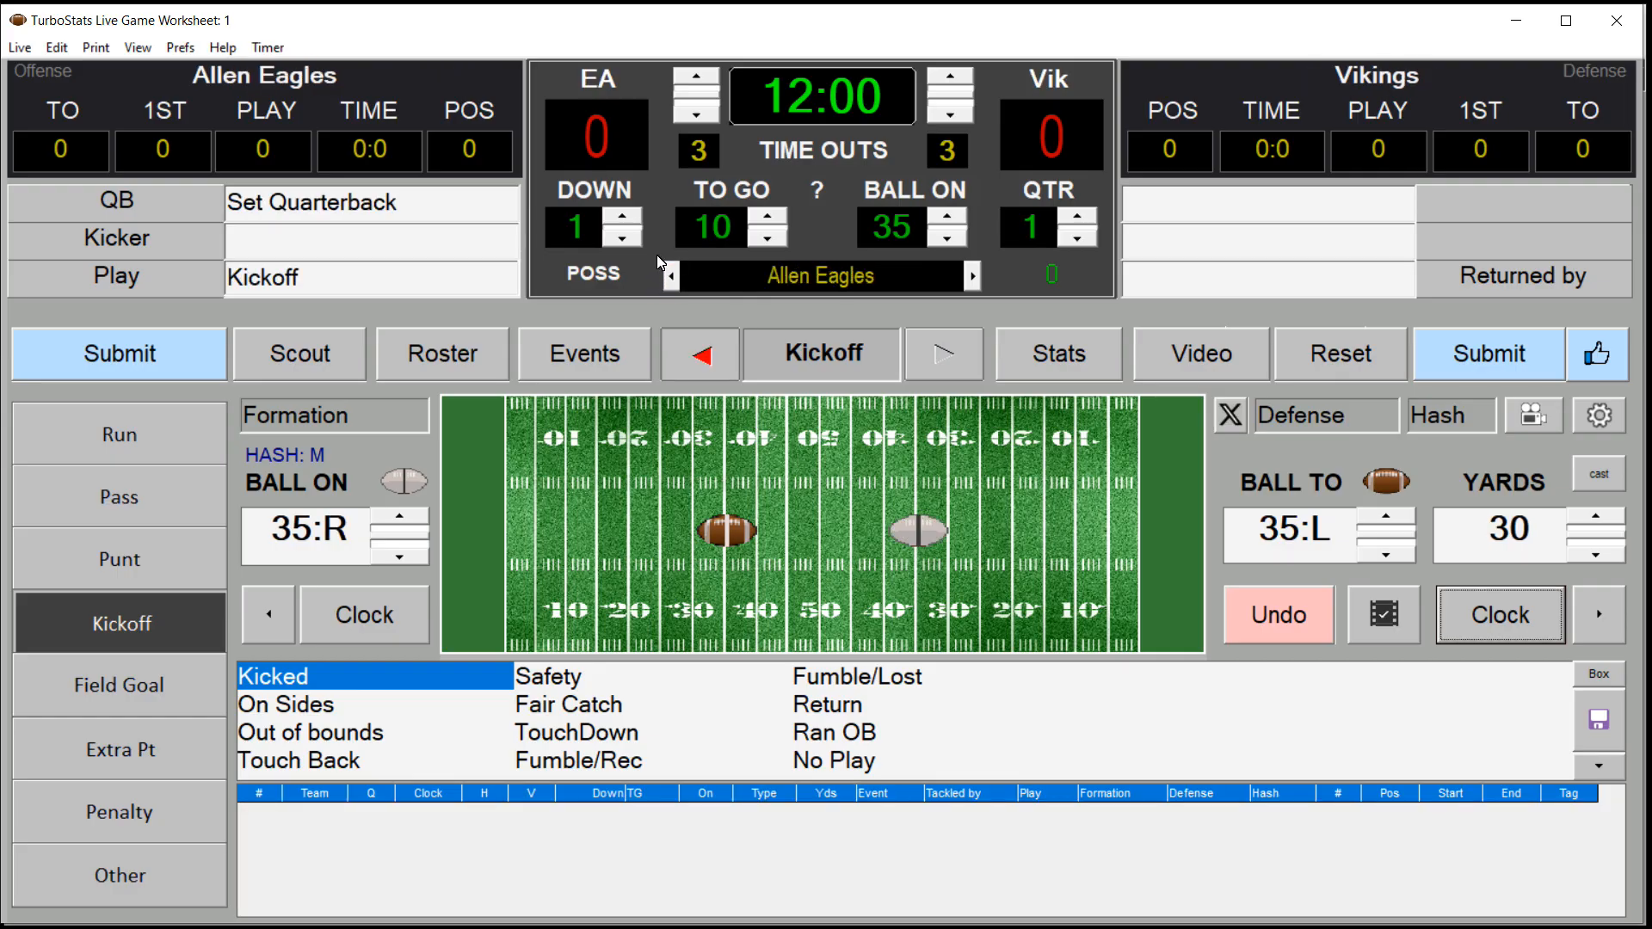
pyautogui.click(672, 277)
pyautogui.click(672, 277)
# Assign Allen Eagles player number 3 as the kicker and set the kick distance to 59 yards
pyautogui.click(274, 247)
pyautogui.click(325, 332)
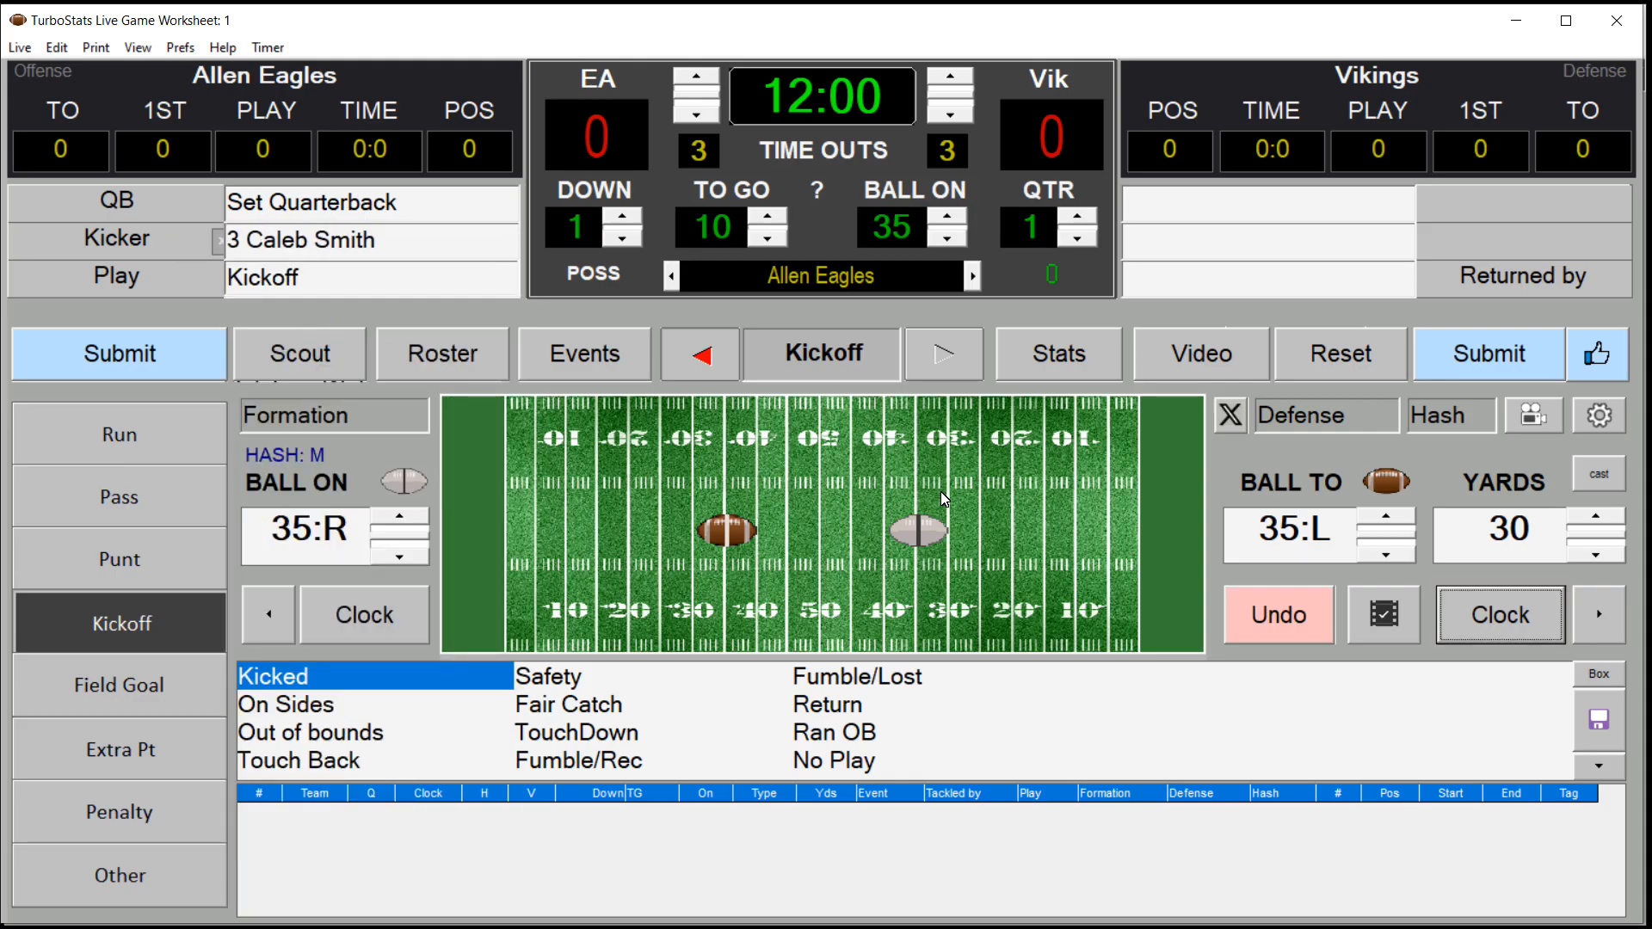
pyautogui.click(529, 444)
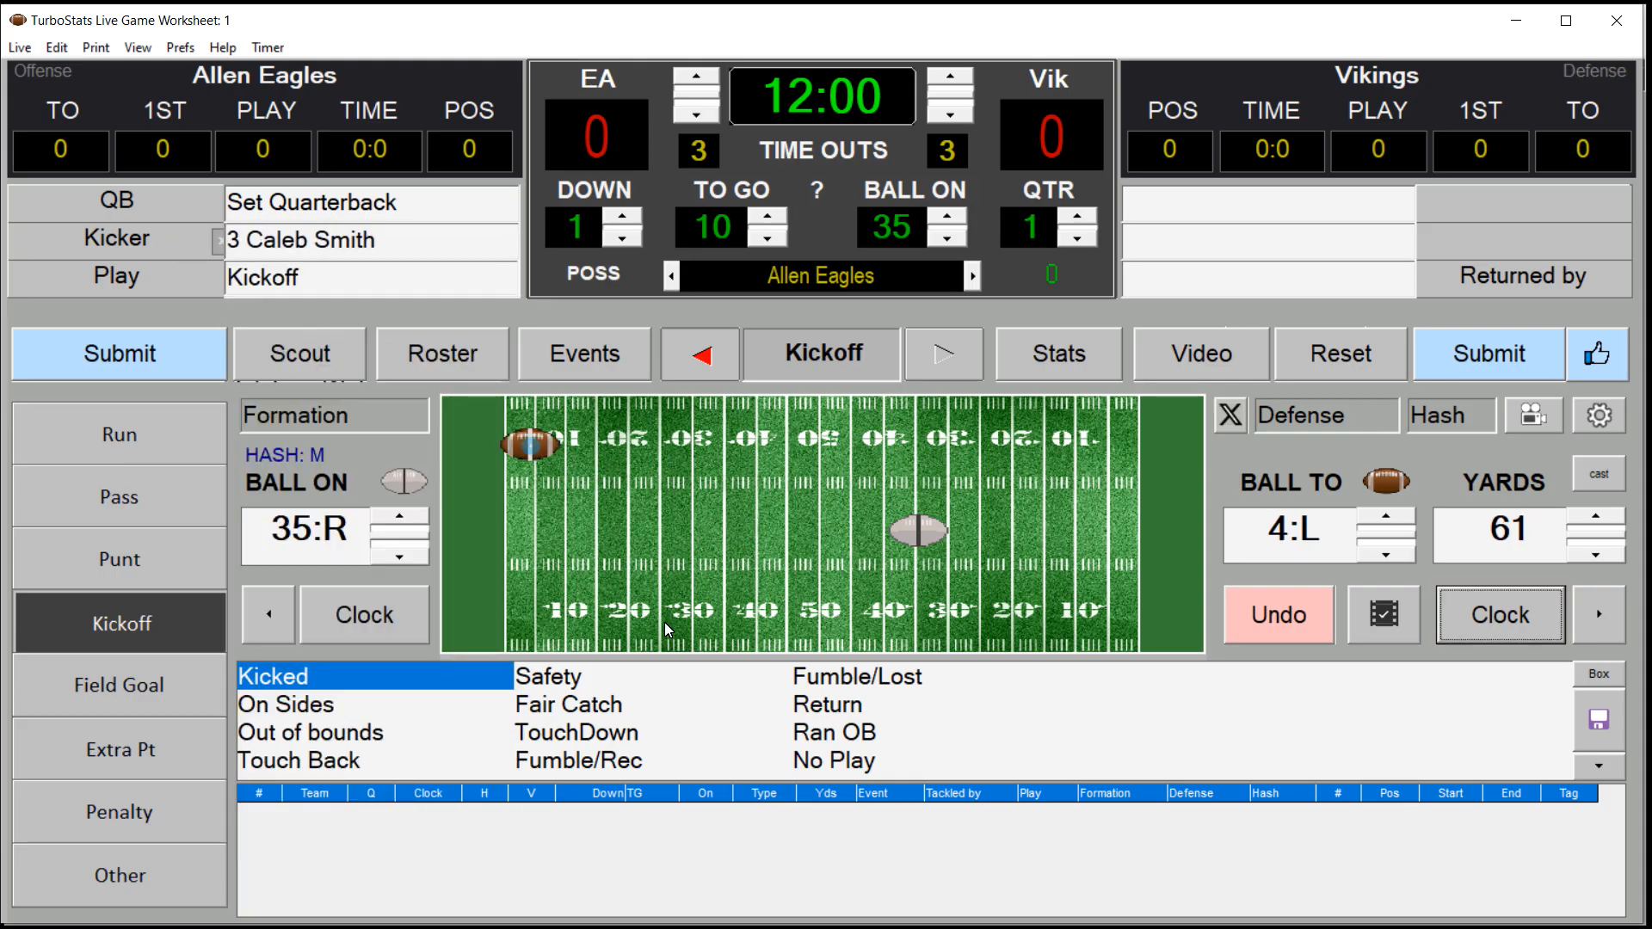
pyautogui.click(1515, 536)
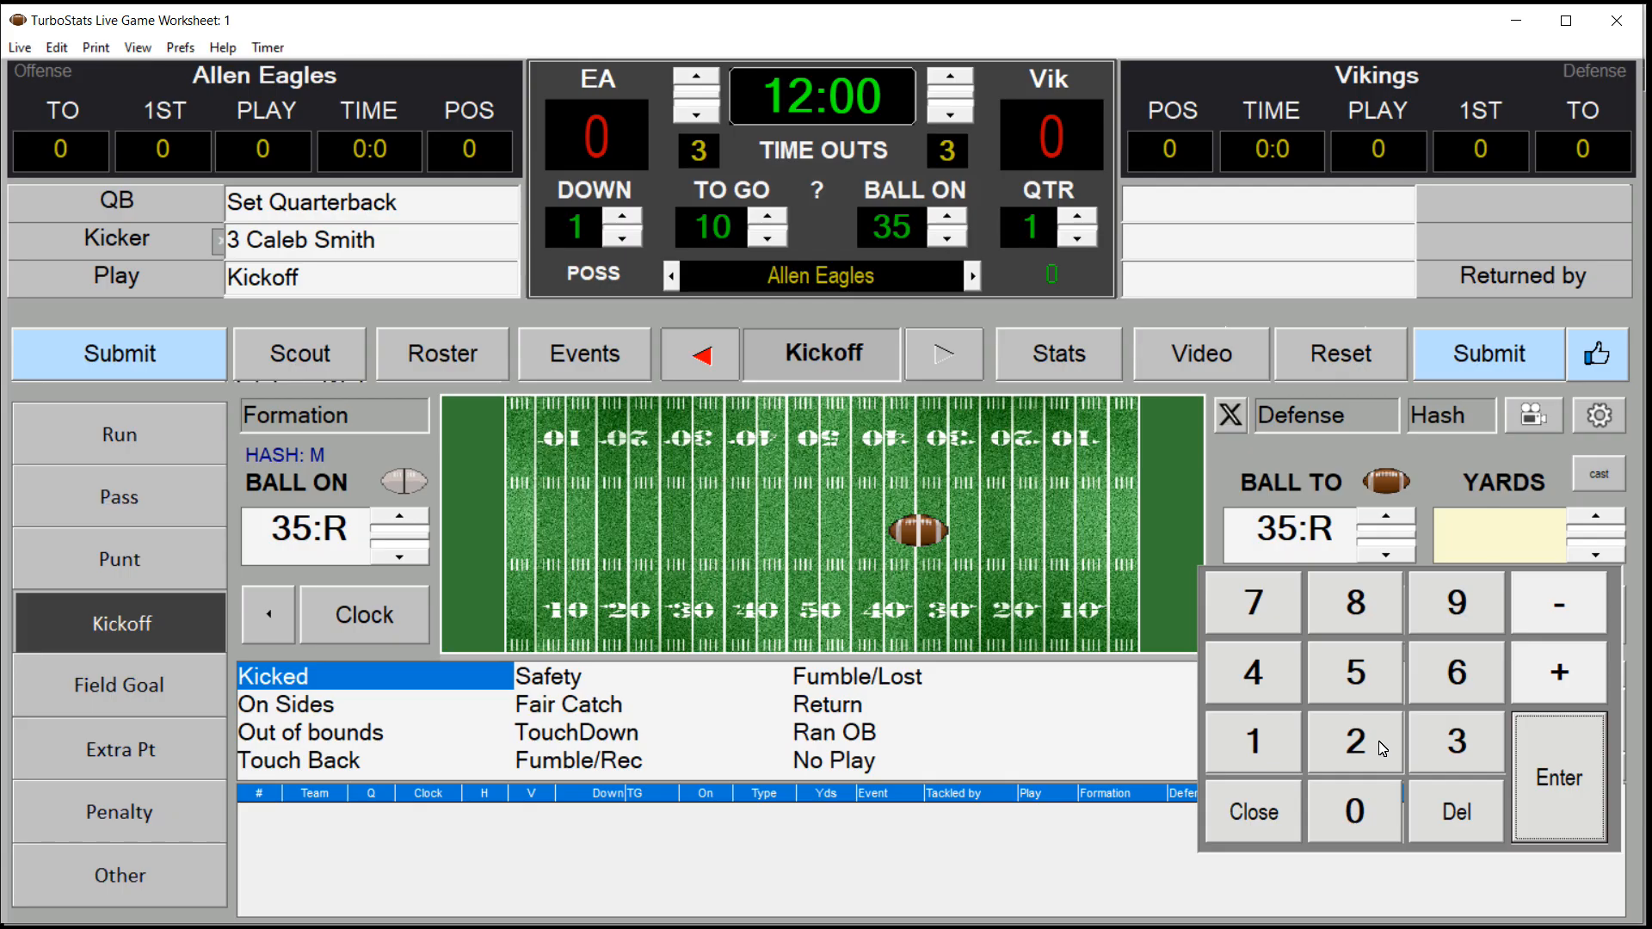
pyautogui.click(1355, 673)
pyautogui.click(1445, 631)
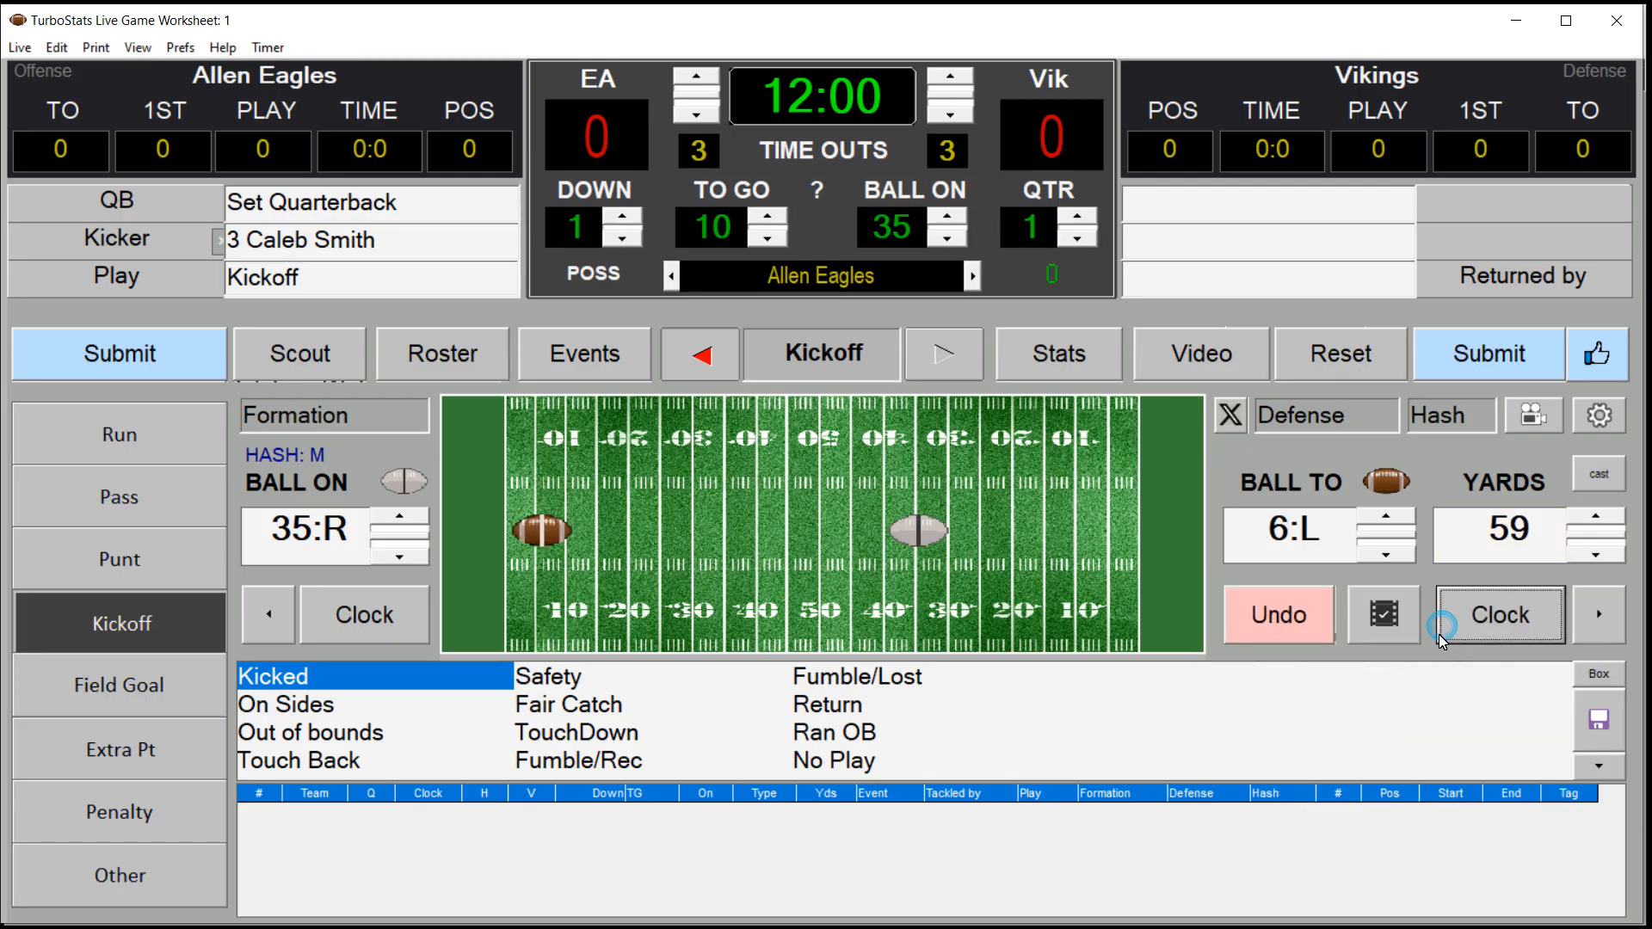
# Set the kickoff's end spot to 5:L and submit the kick with Vikings player number 2 as returner
pyautogui.click(1314, 547)
pyautogui.click(1296, 675)
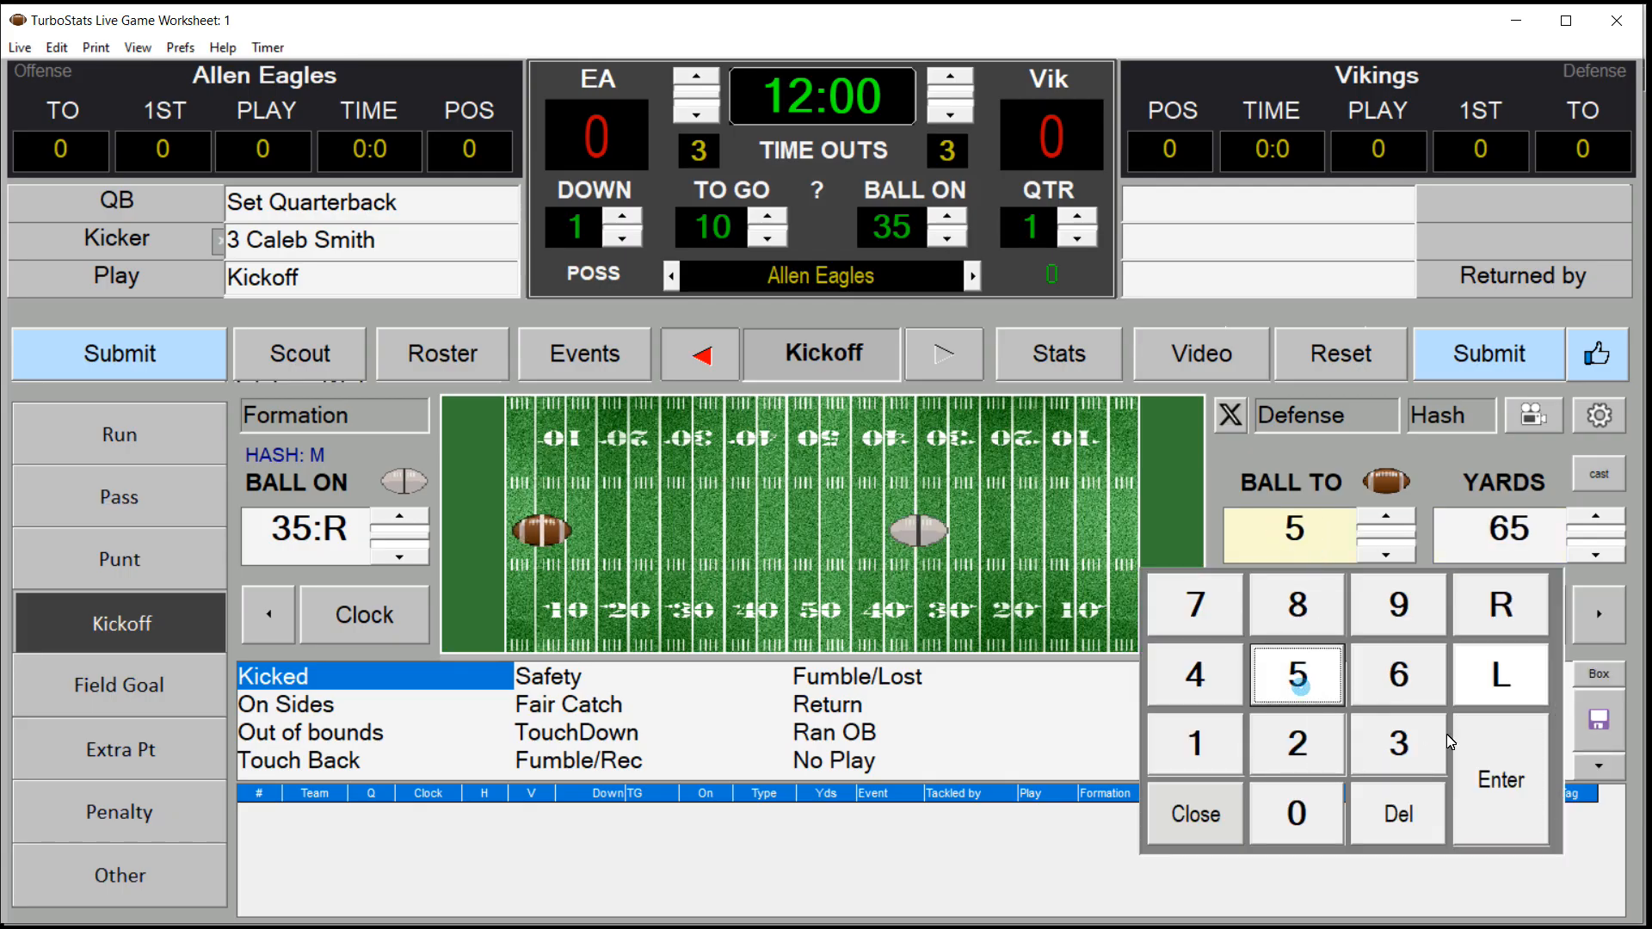
pyautogui.click(1461, 757)
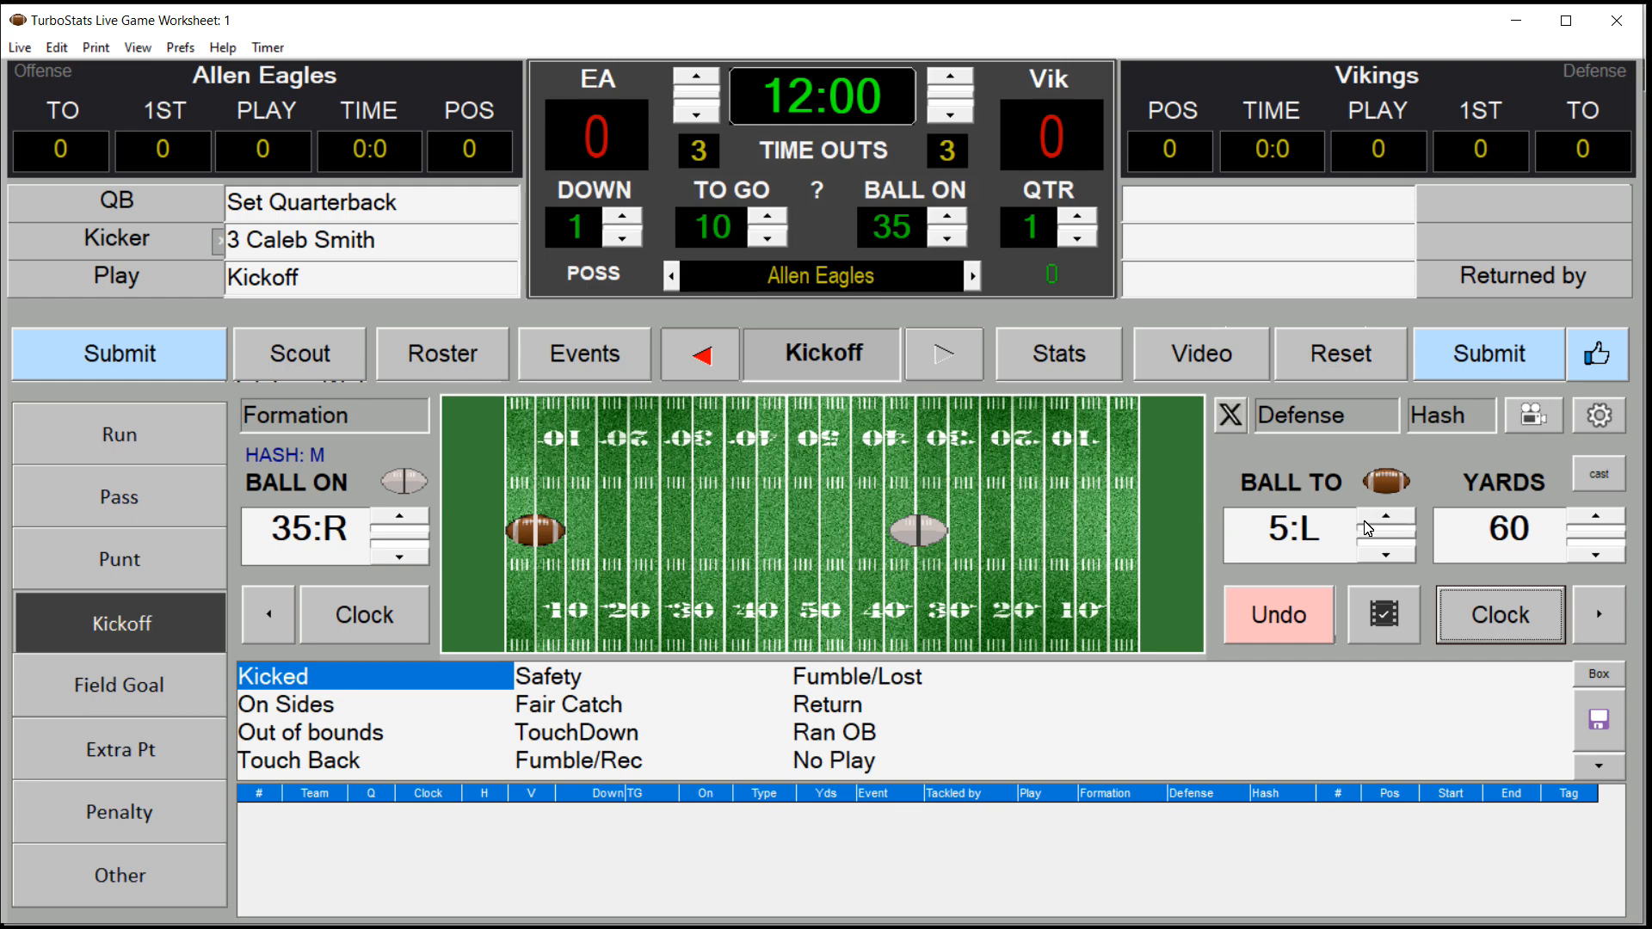
pyautogui.click(1501, 288)
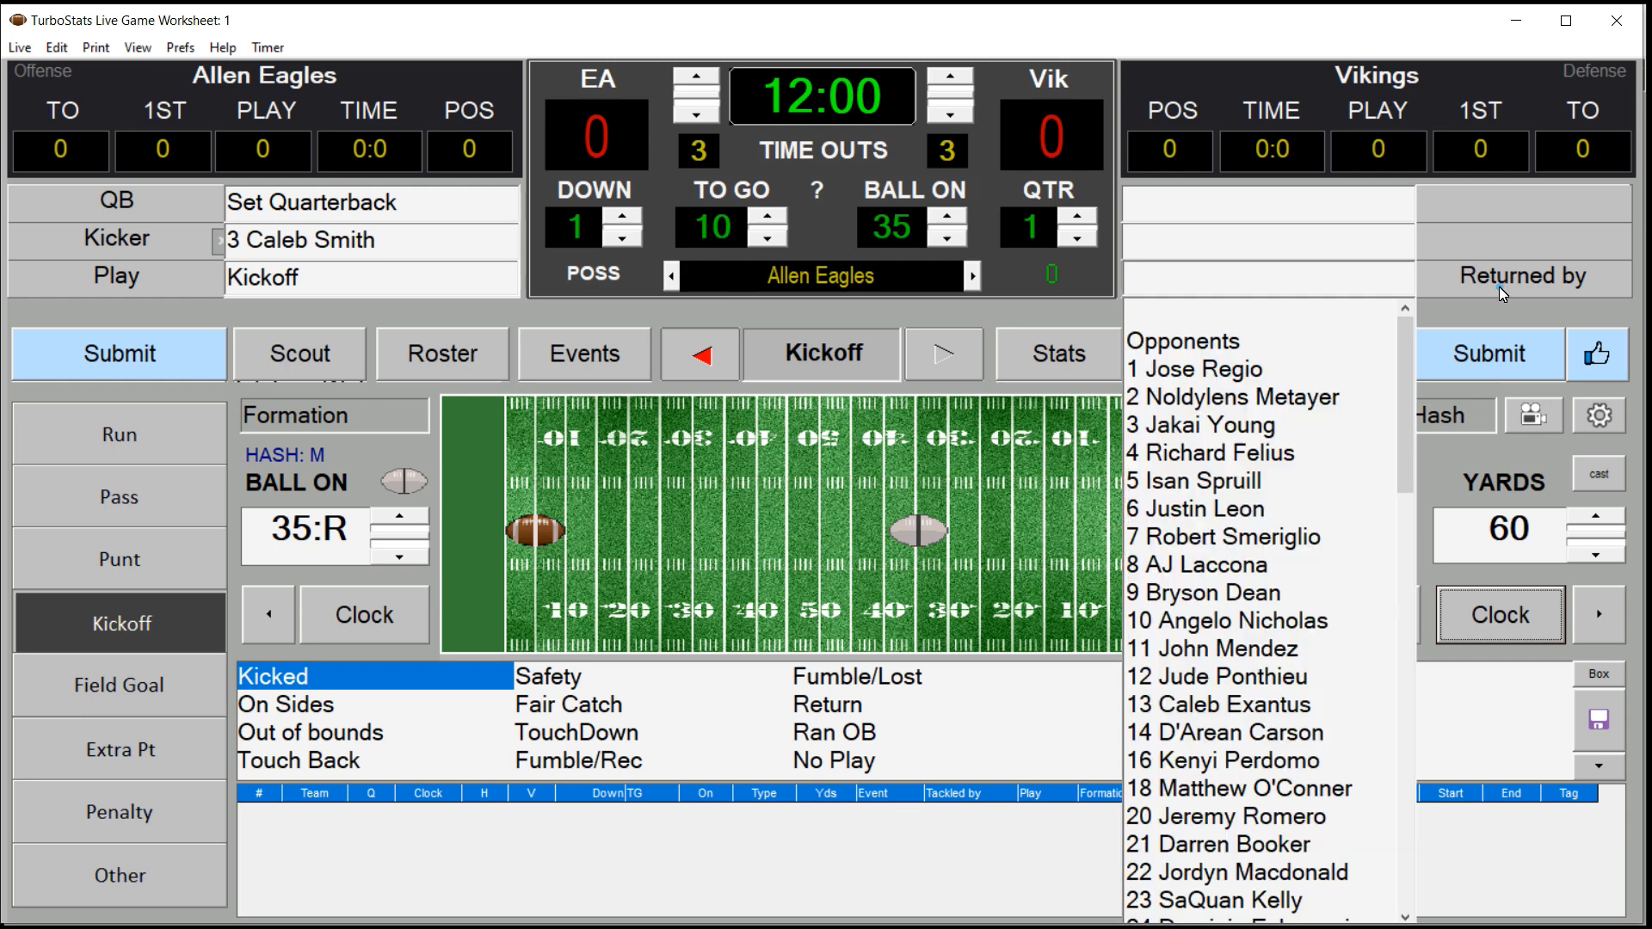
pyautogui.click(1236, 398)
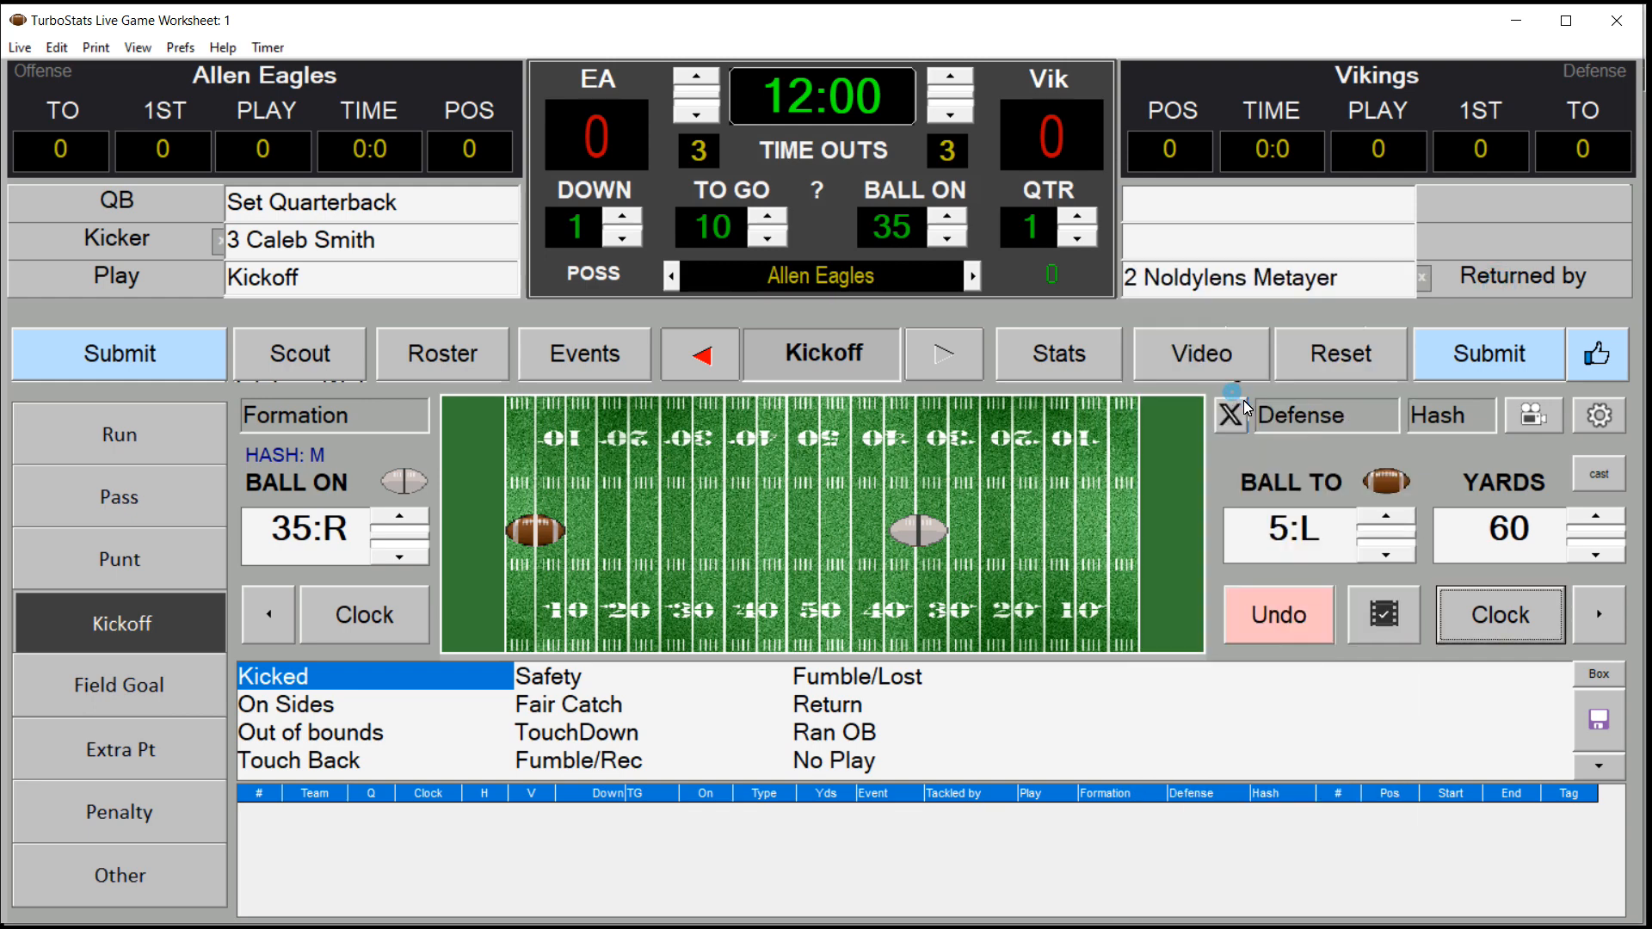
pyautogui.click(1497, 368)
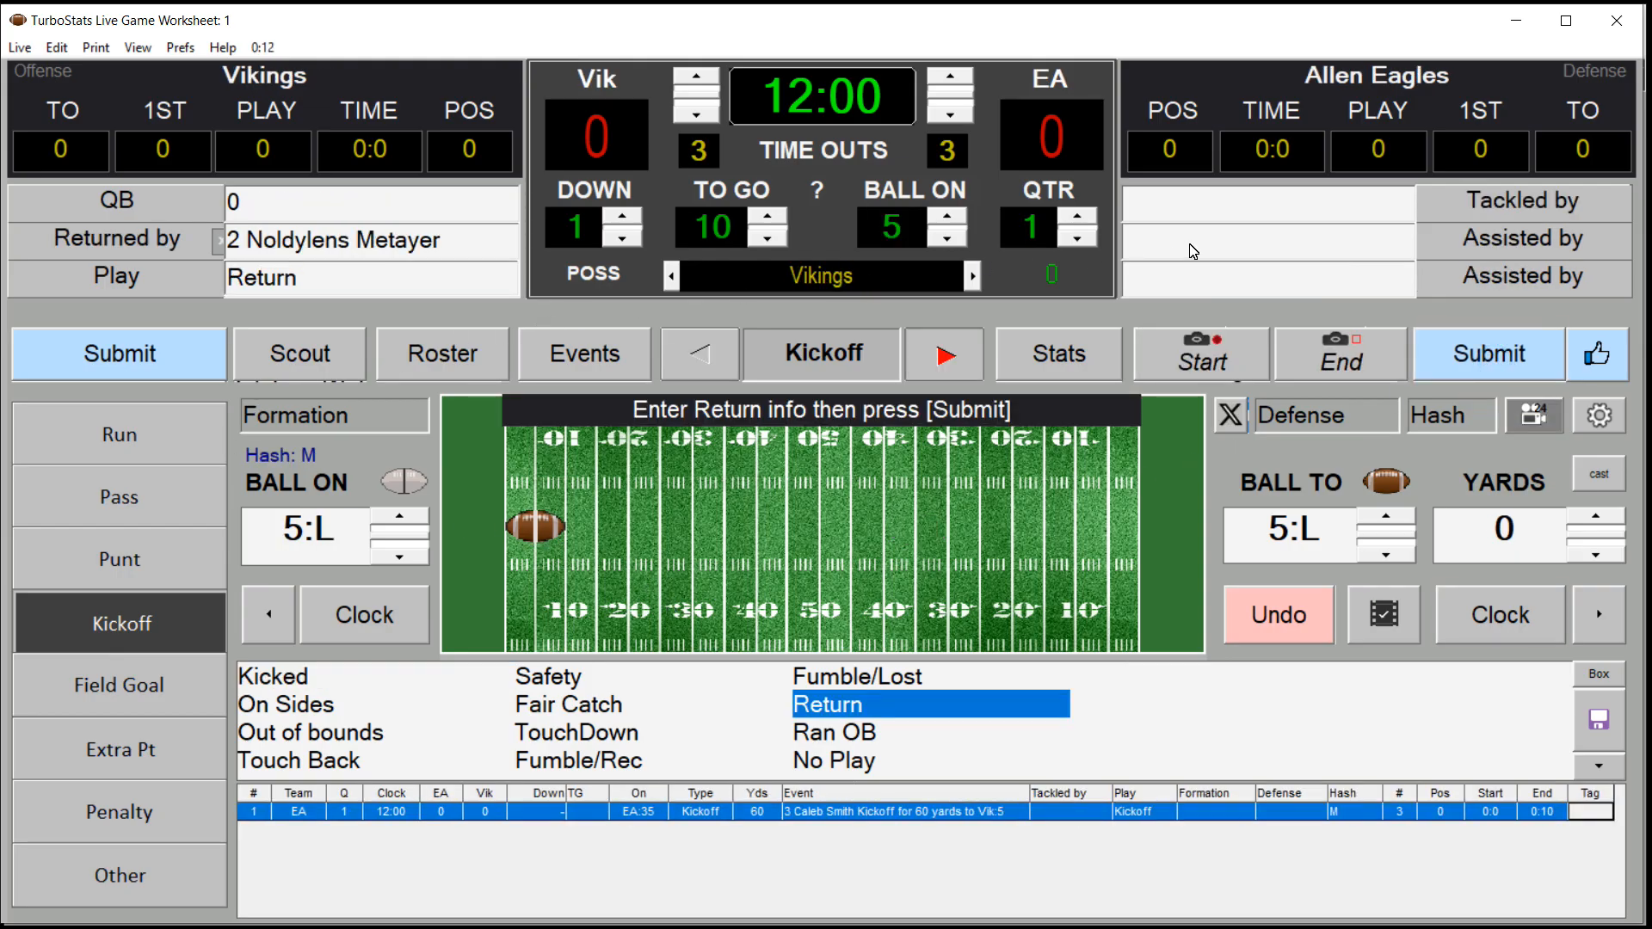
# Set the end spot of the Vikings' kick return to 25:L
pyautogui.click(616, 606)
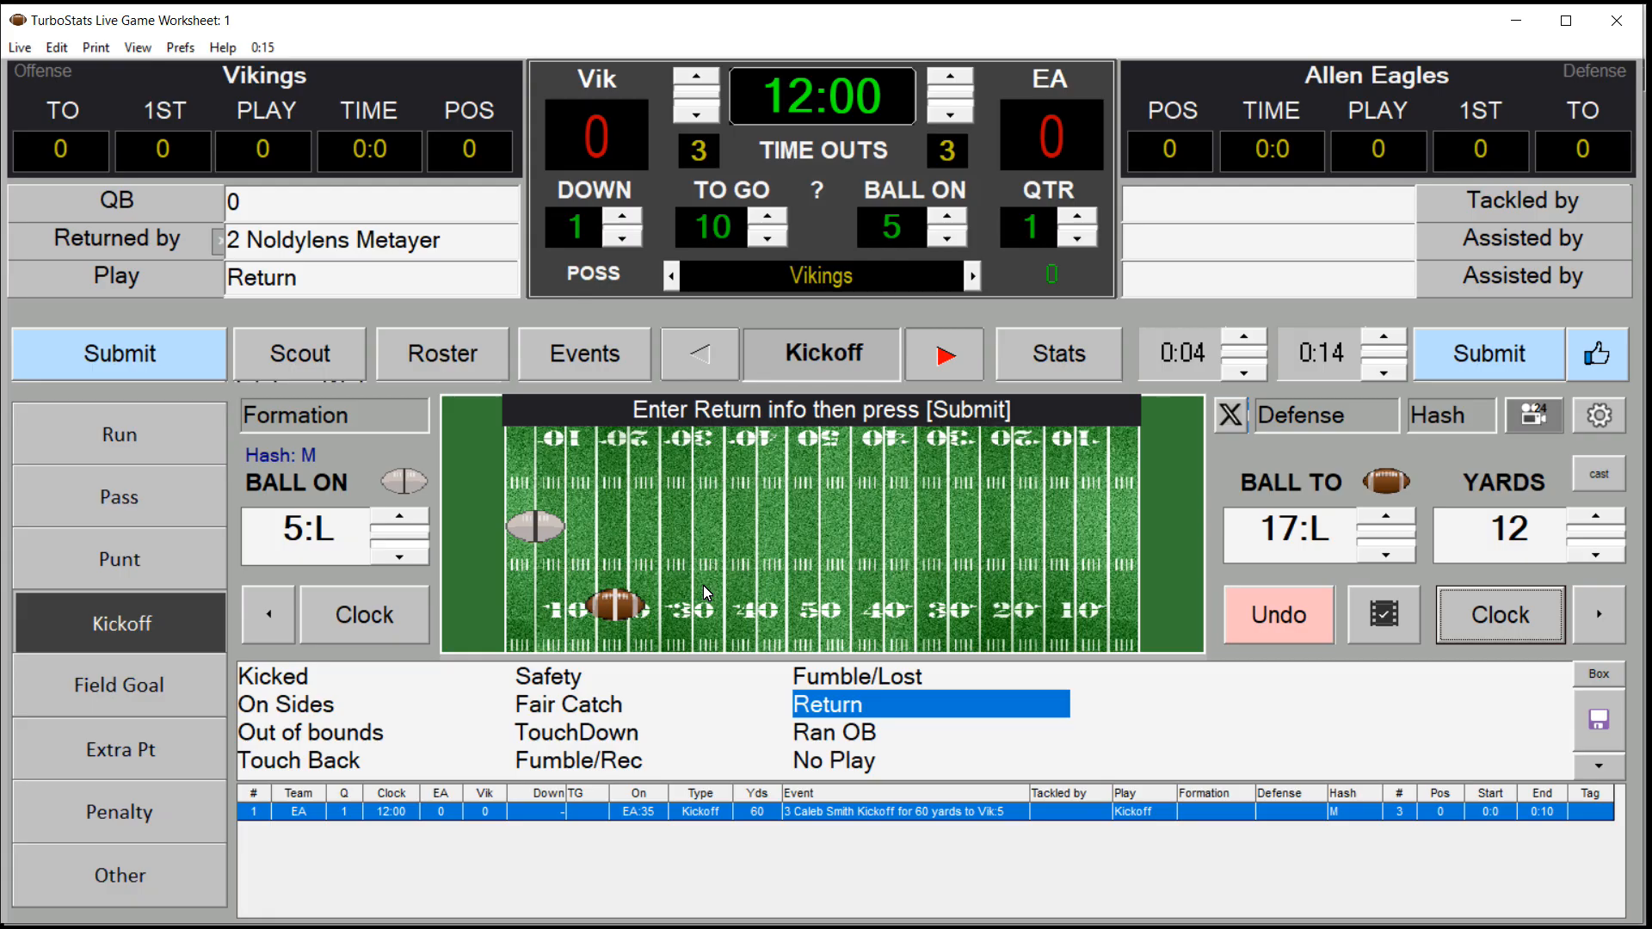
pyautogui.click(1323, 529)
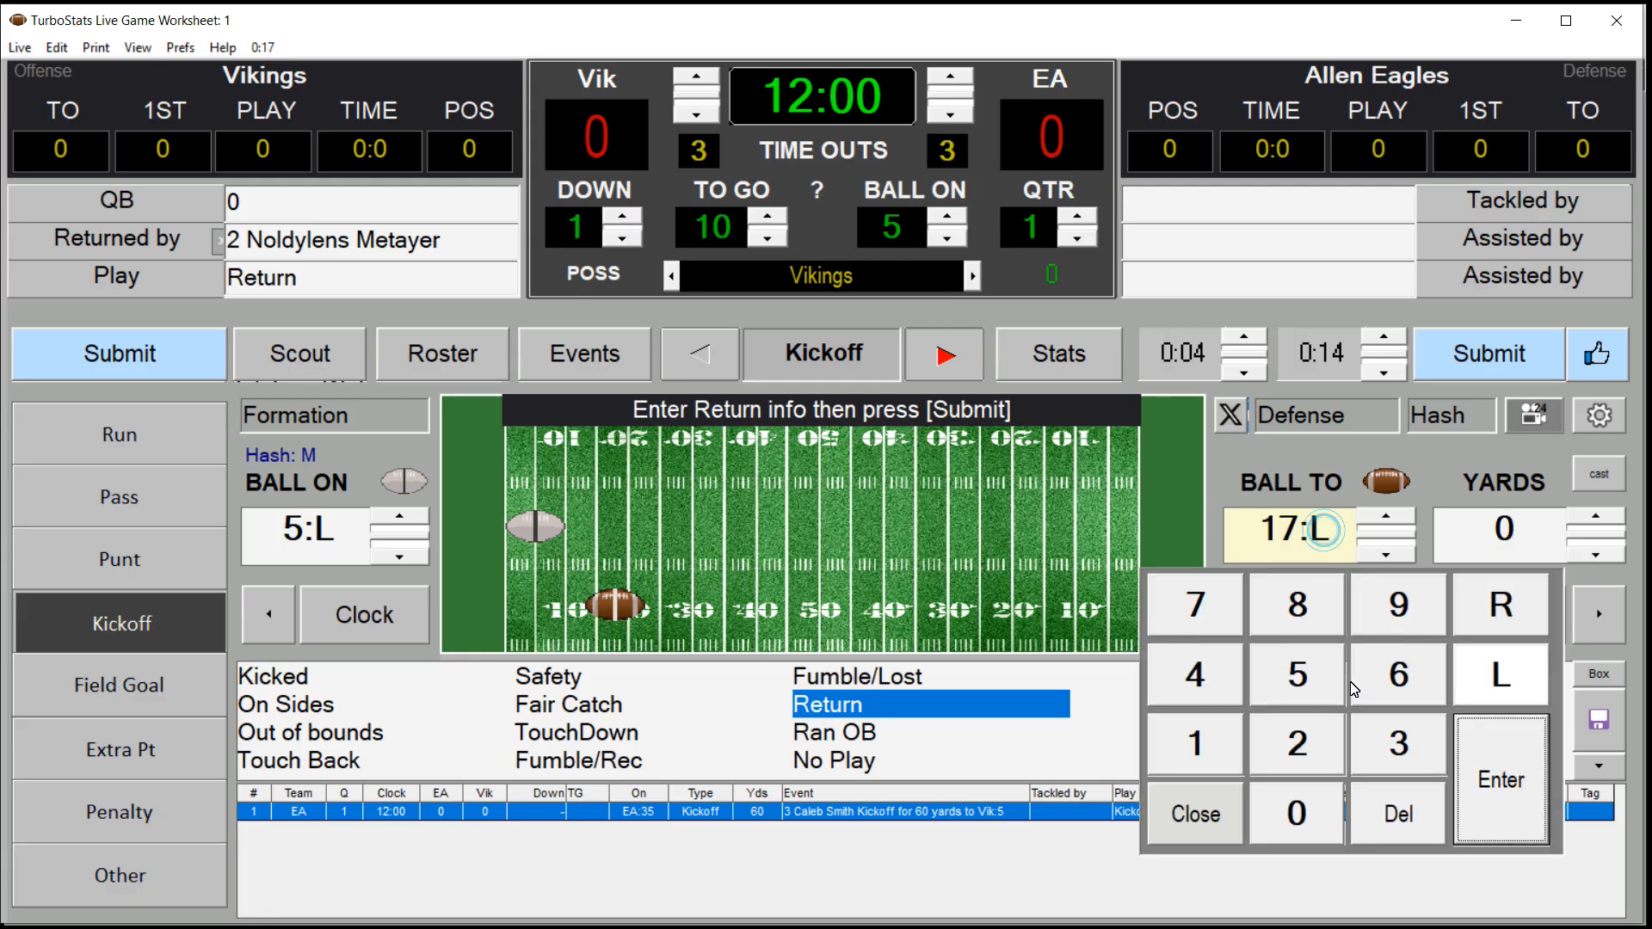
pyautogui.click(1292, 740)
pyautogui.click(1297, 674)
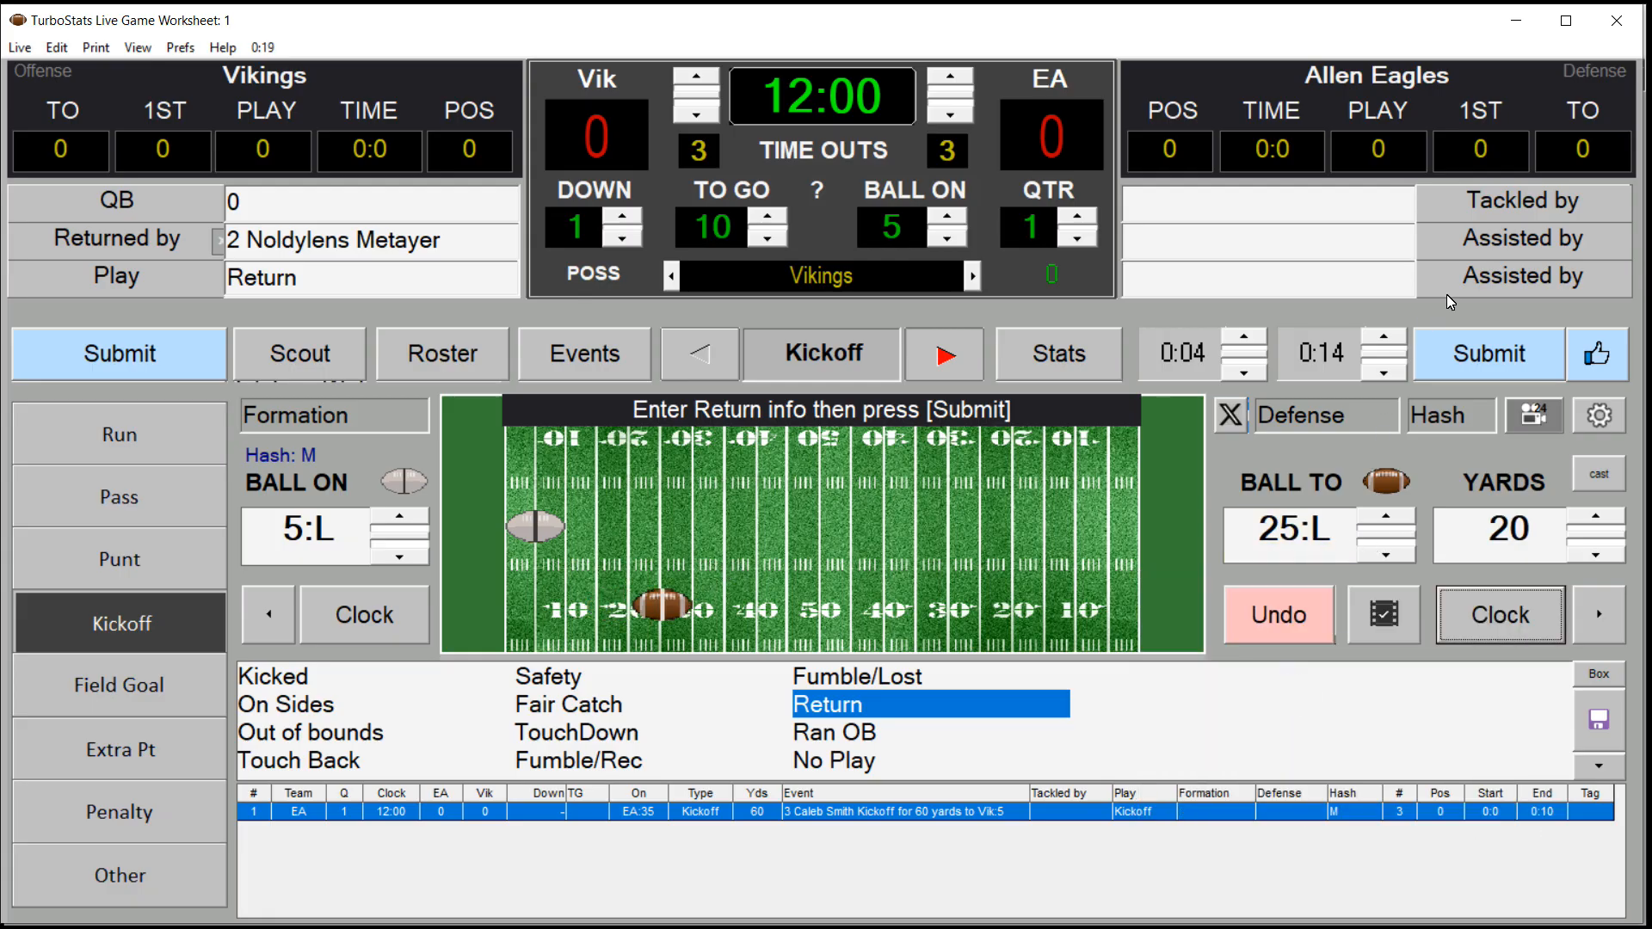
# Enter number 12 as the tackler and add that number with the player's first name to the Allen Eagles
pyautogui.click(1309, 206)
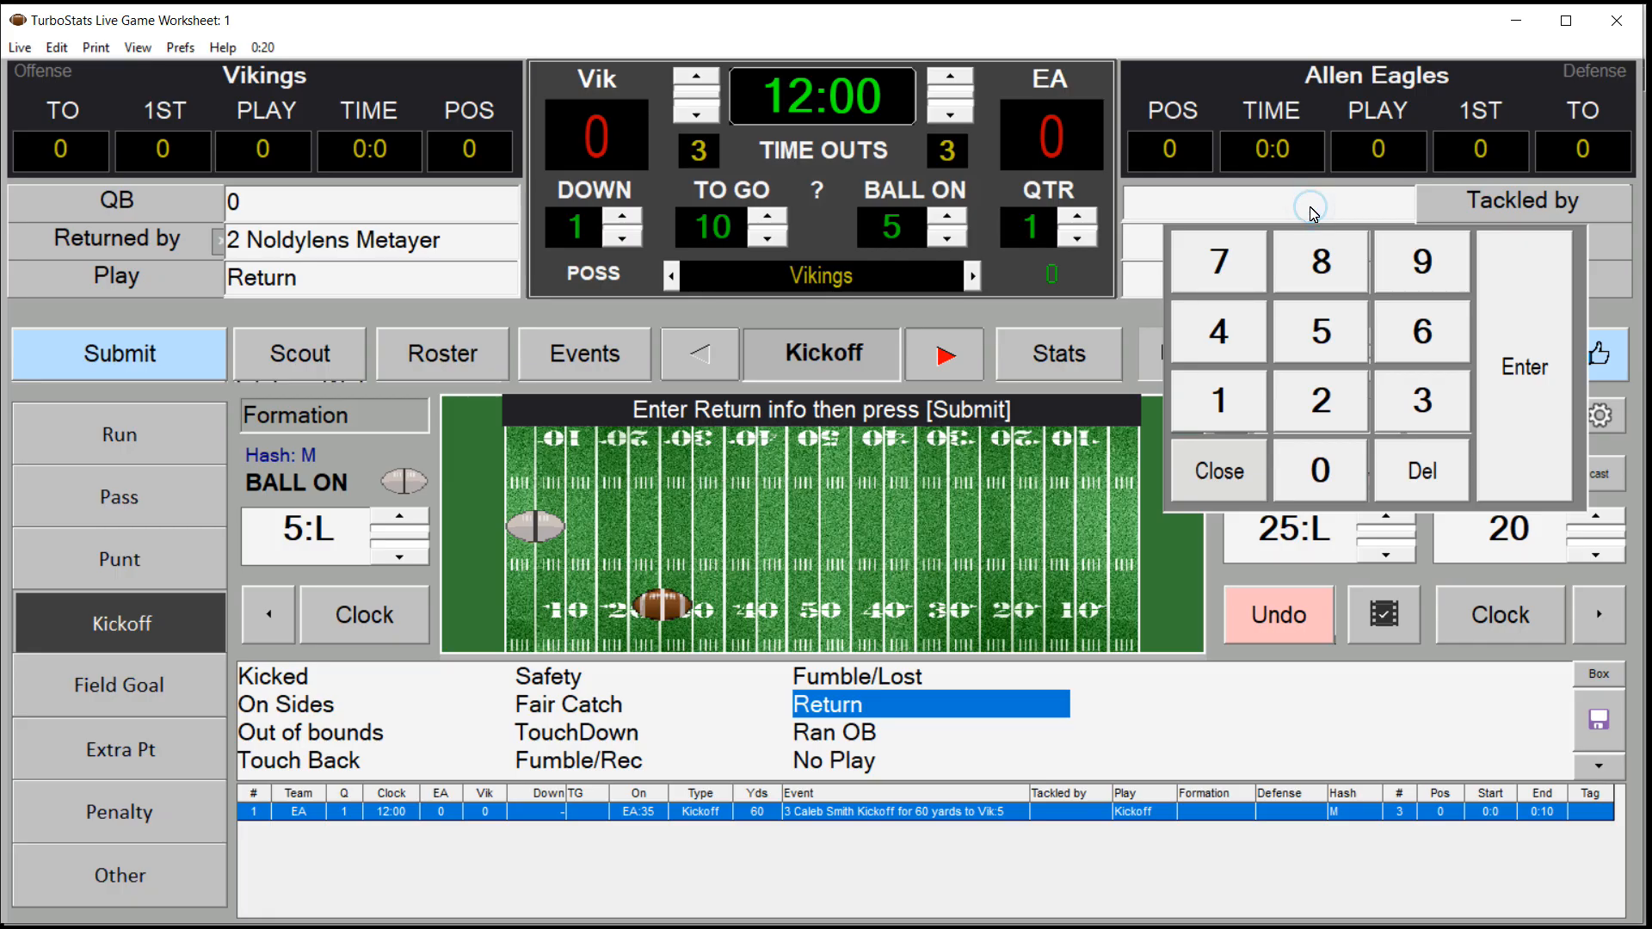
pyautogui.click(1226, 398)
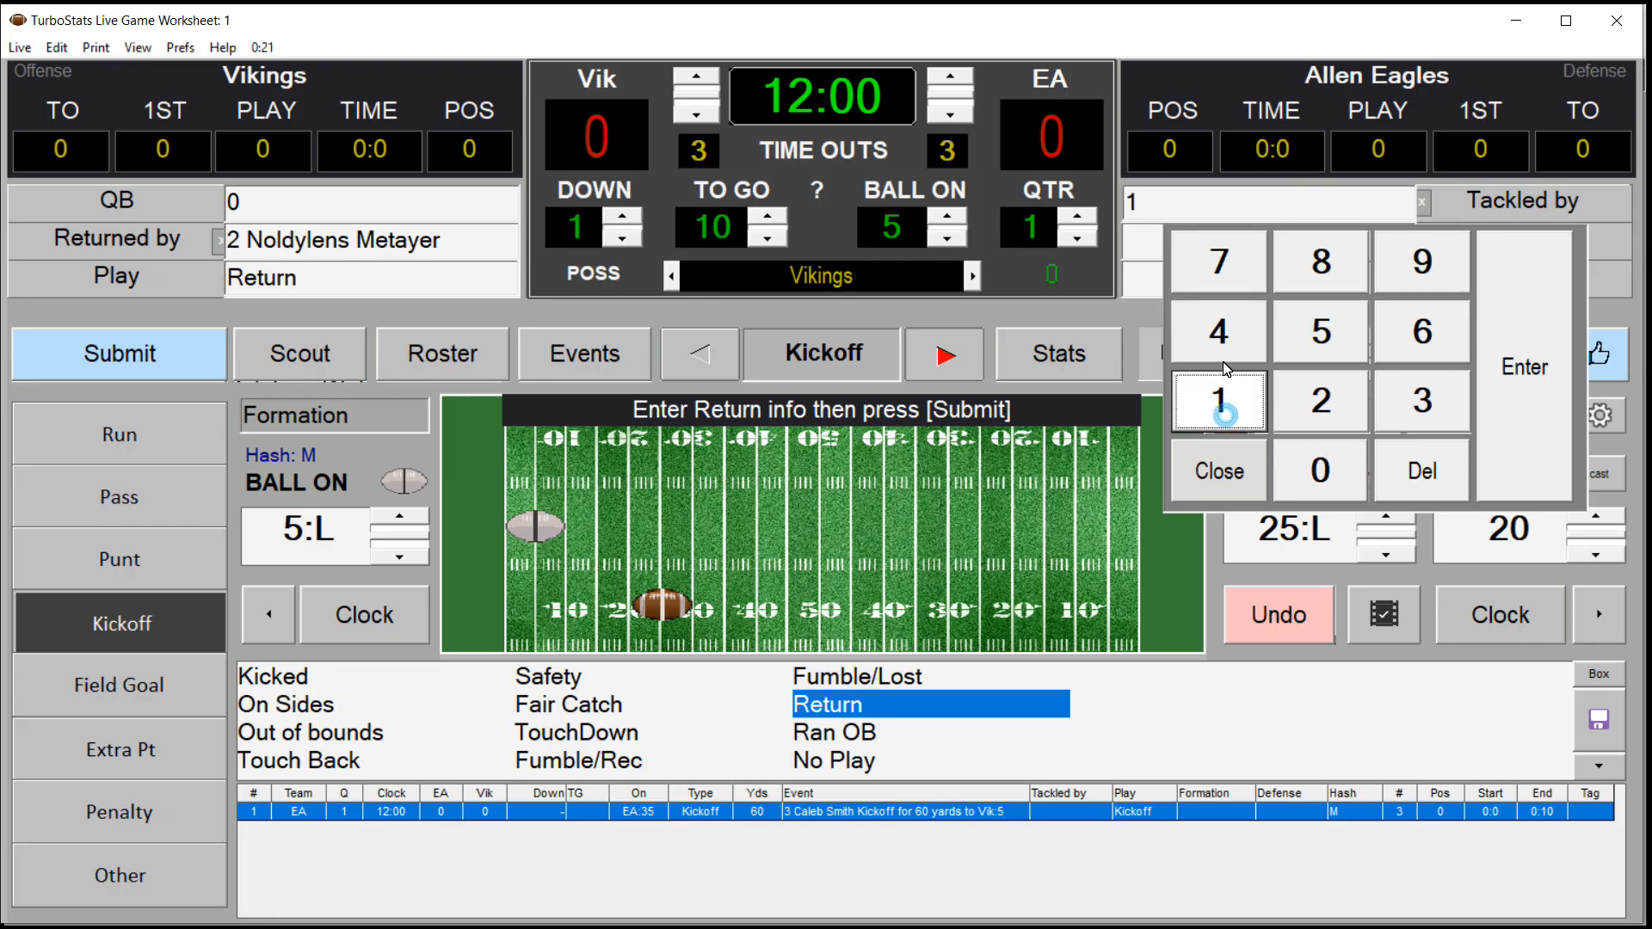
pyautogui.click(1319, 403)
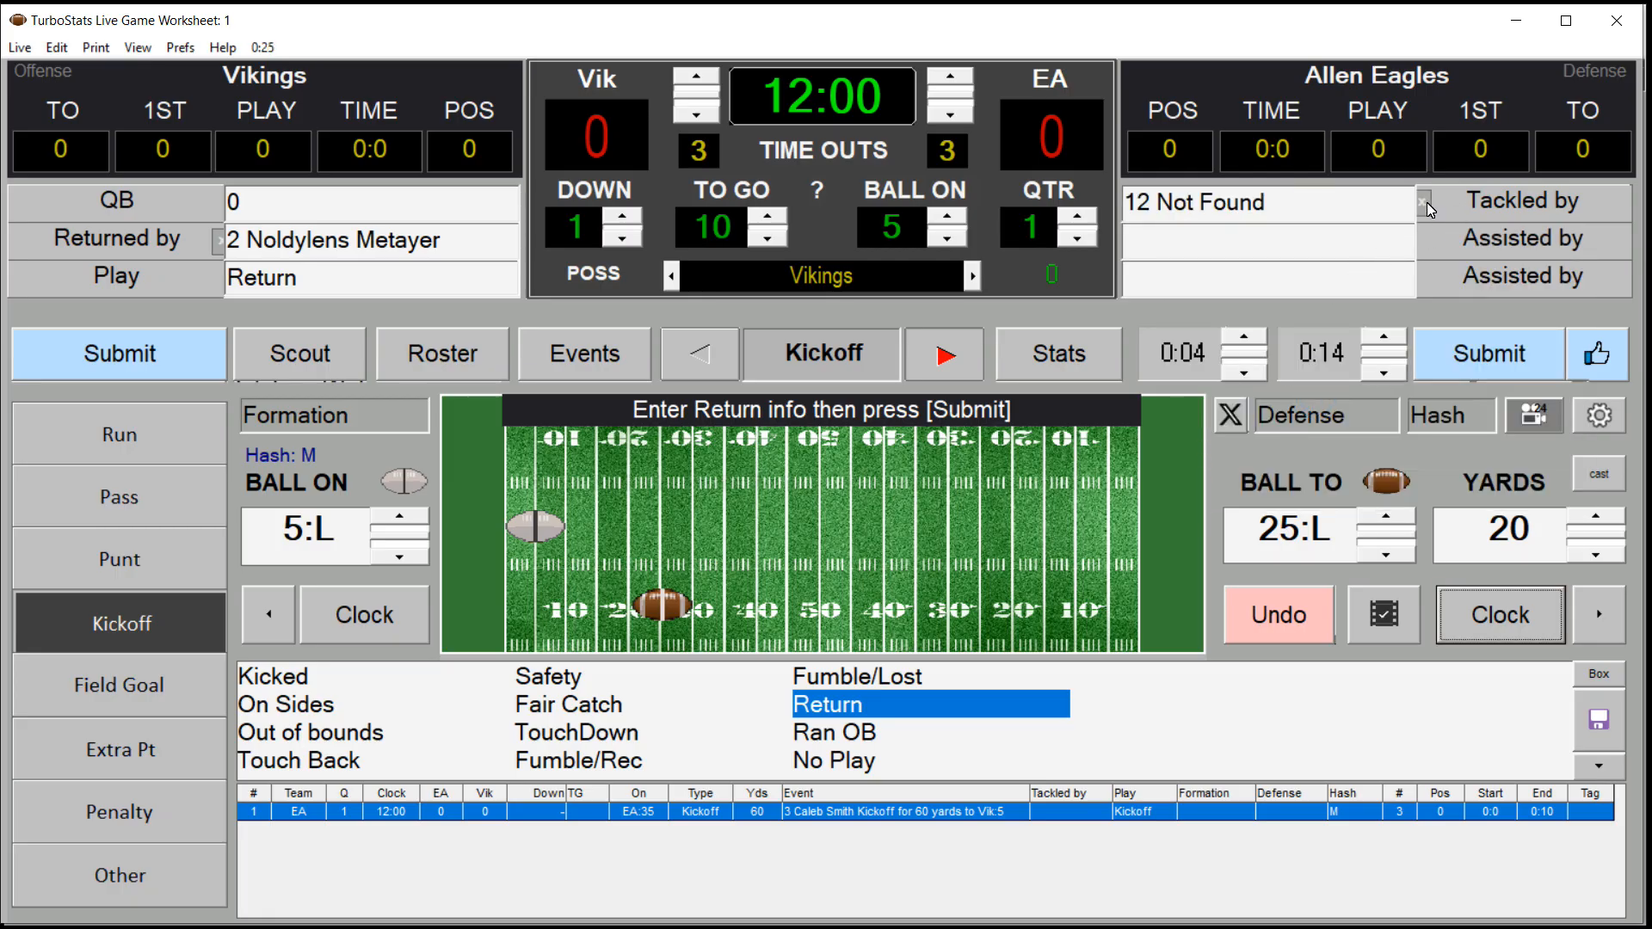
pyautogui.click(1378, 216)
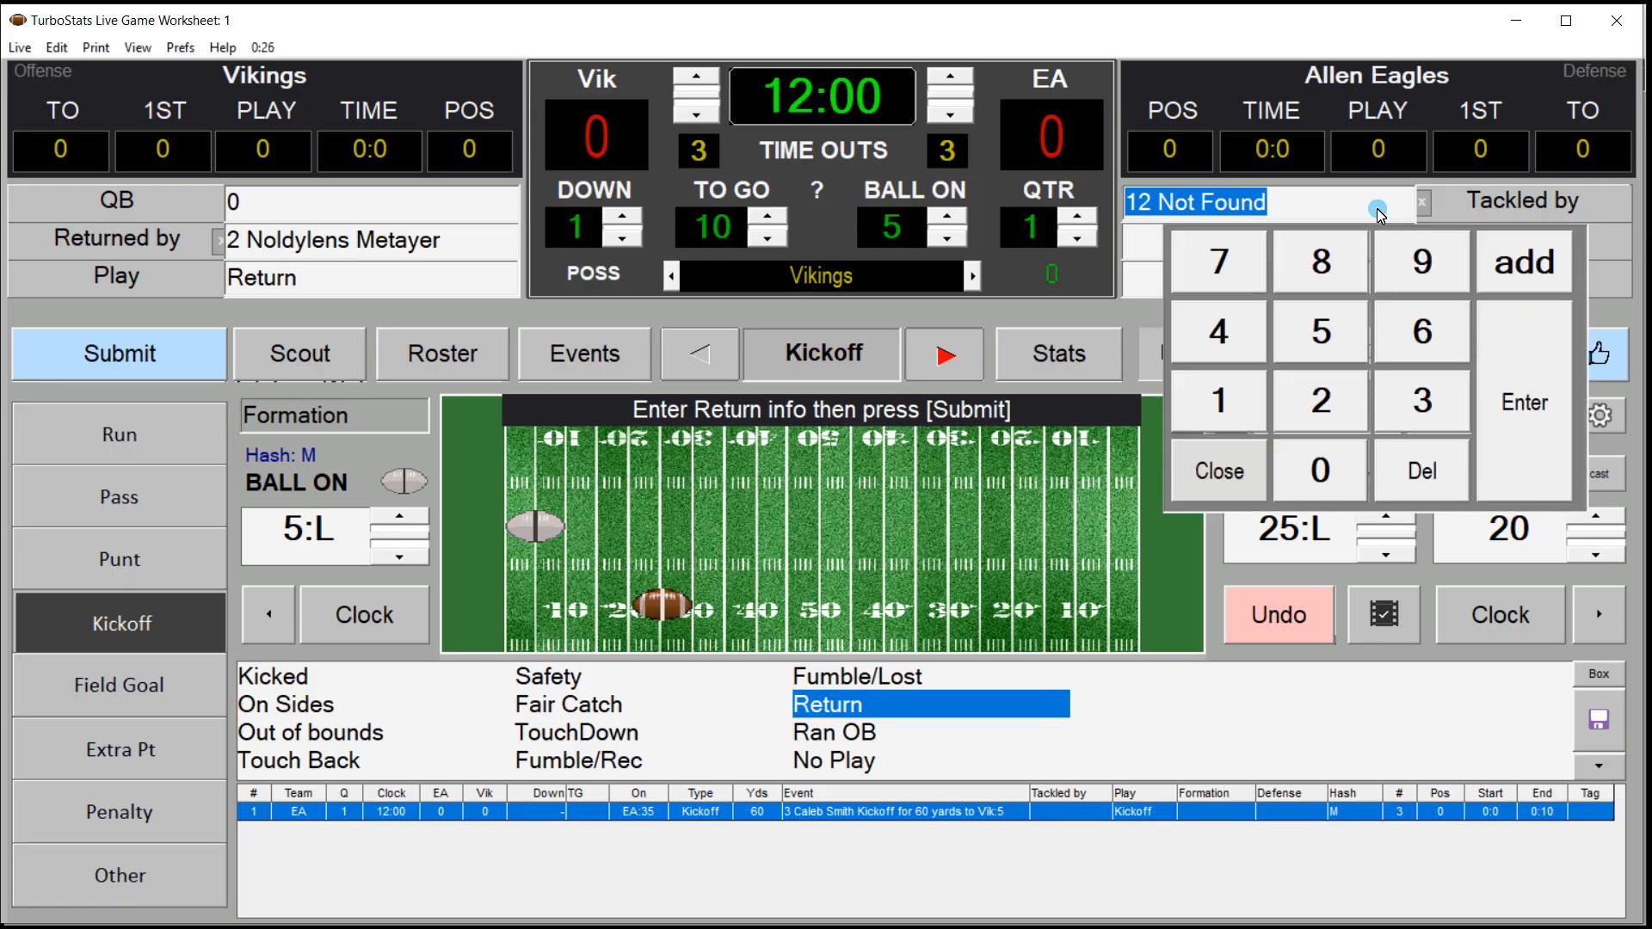
pyautogui.click(1522, 263)
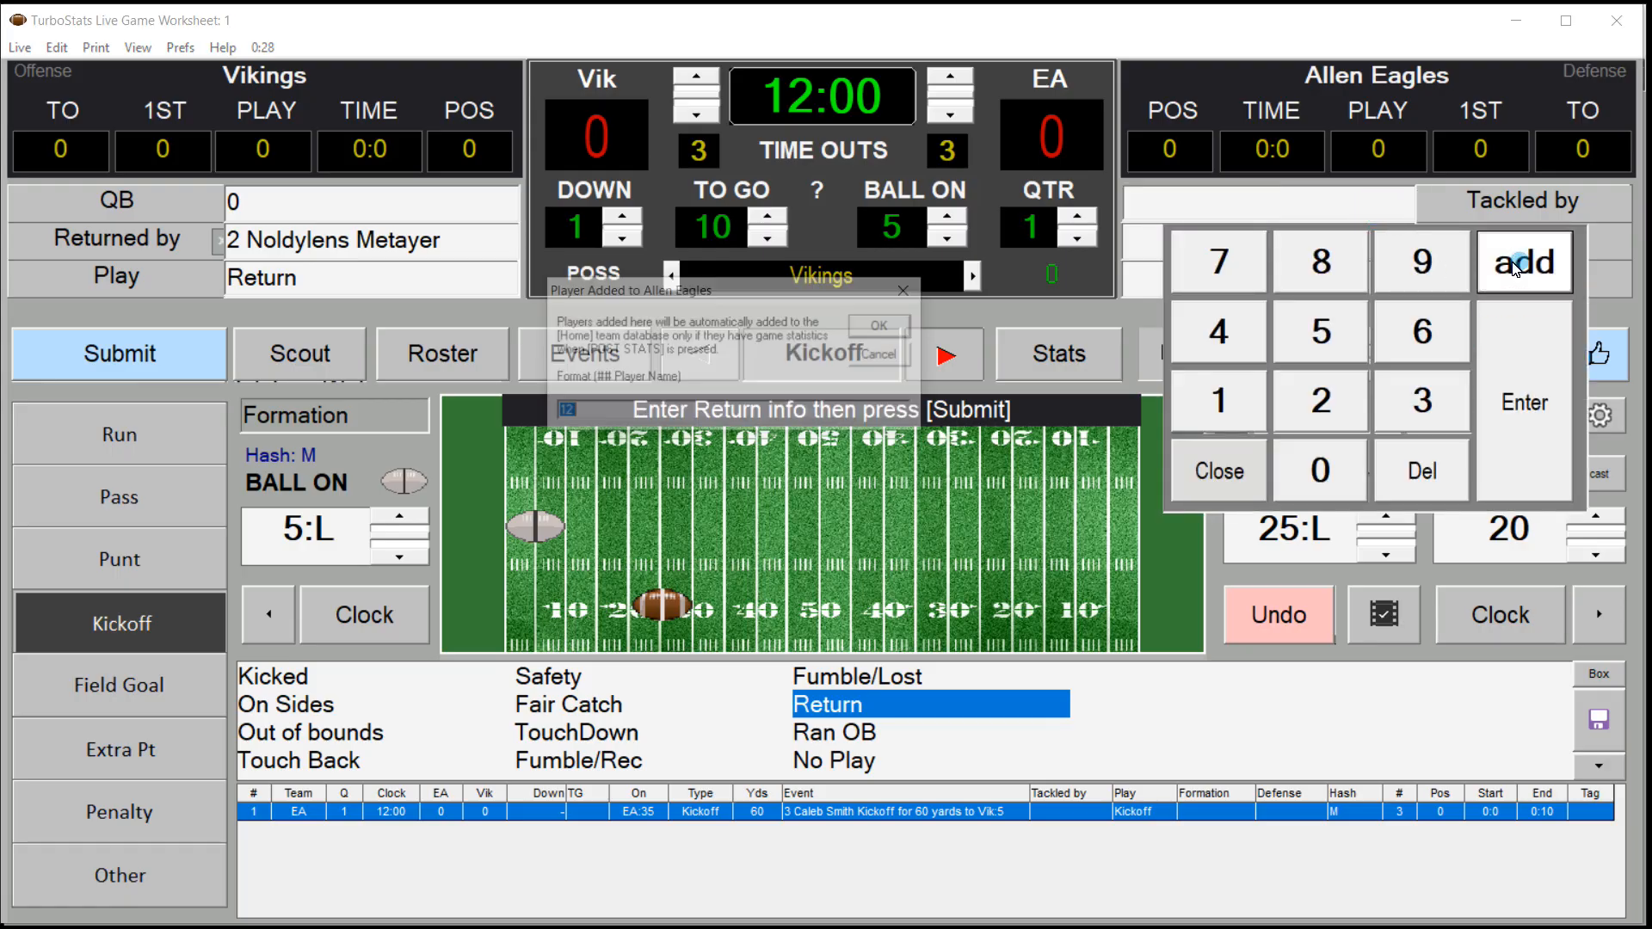
pyautogui.click(634, 413)
pyautogui.write('Mike')
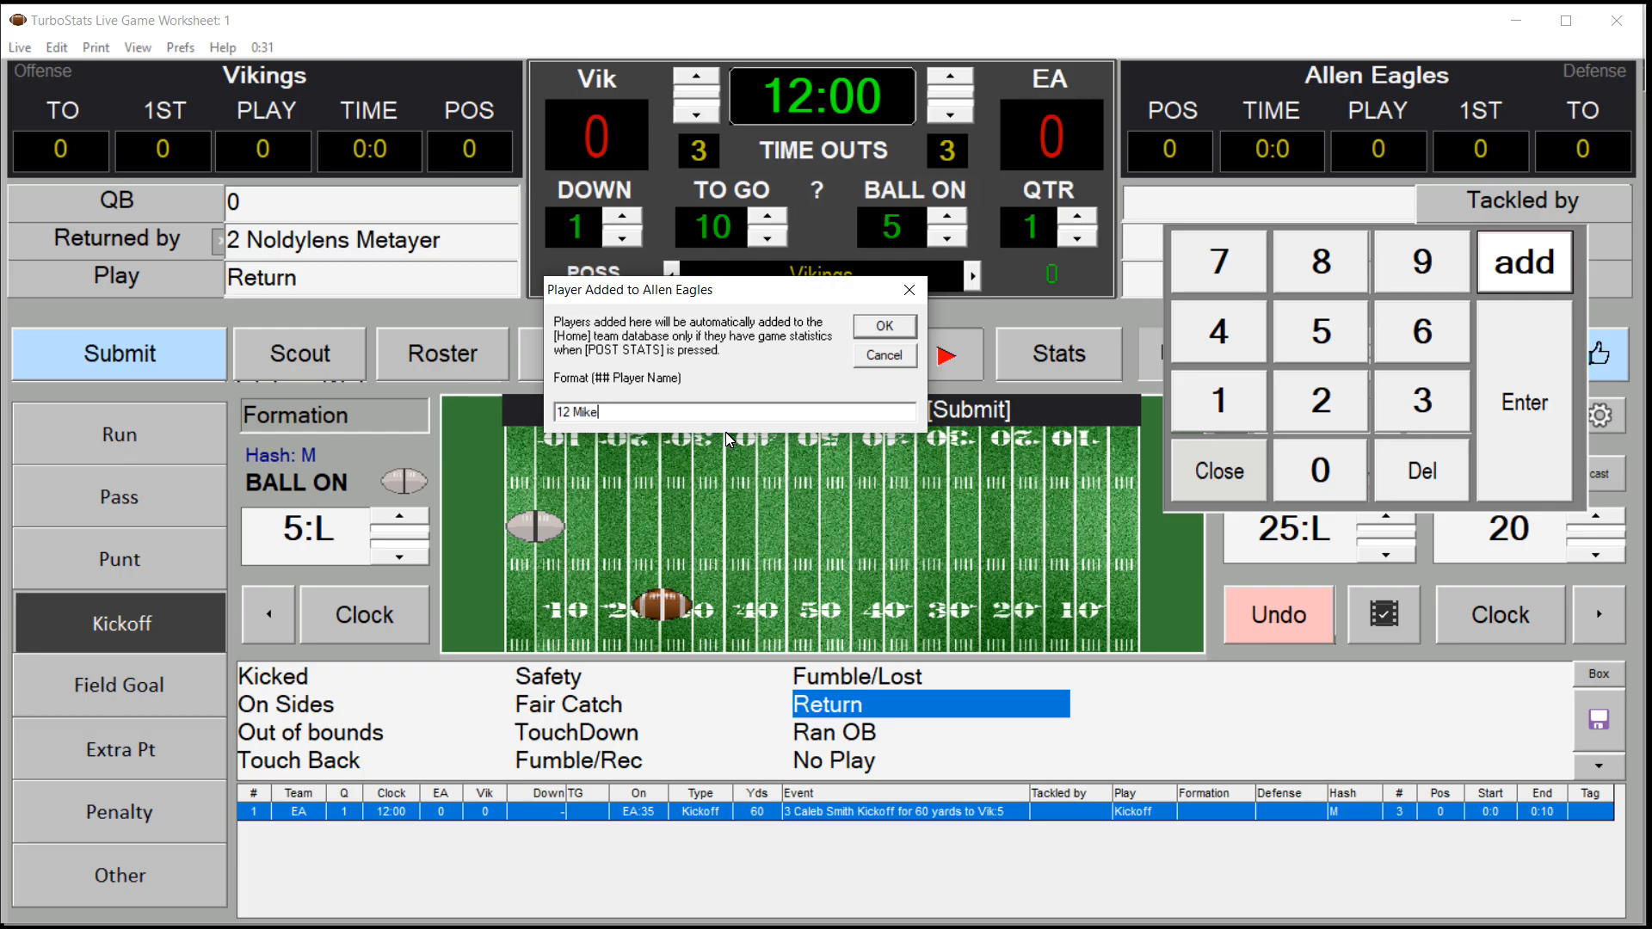
pyautogui.click(865, 332)
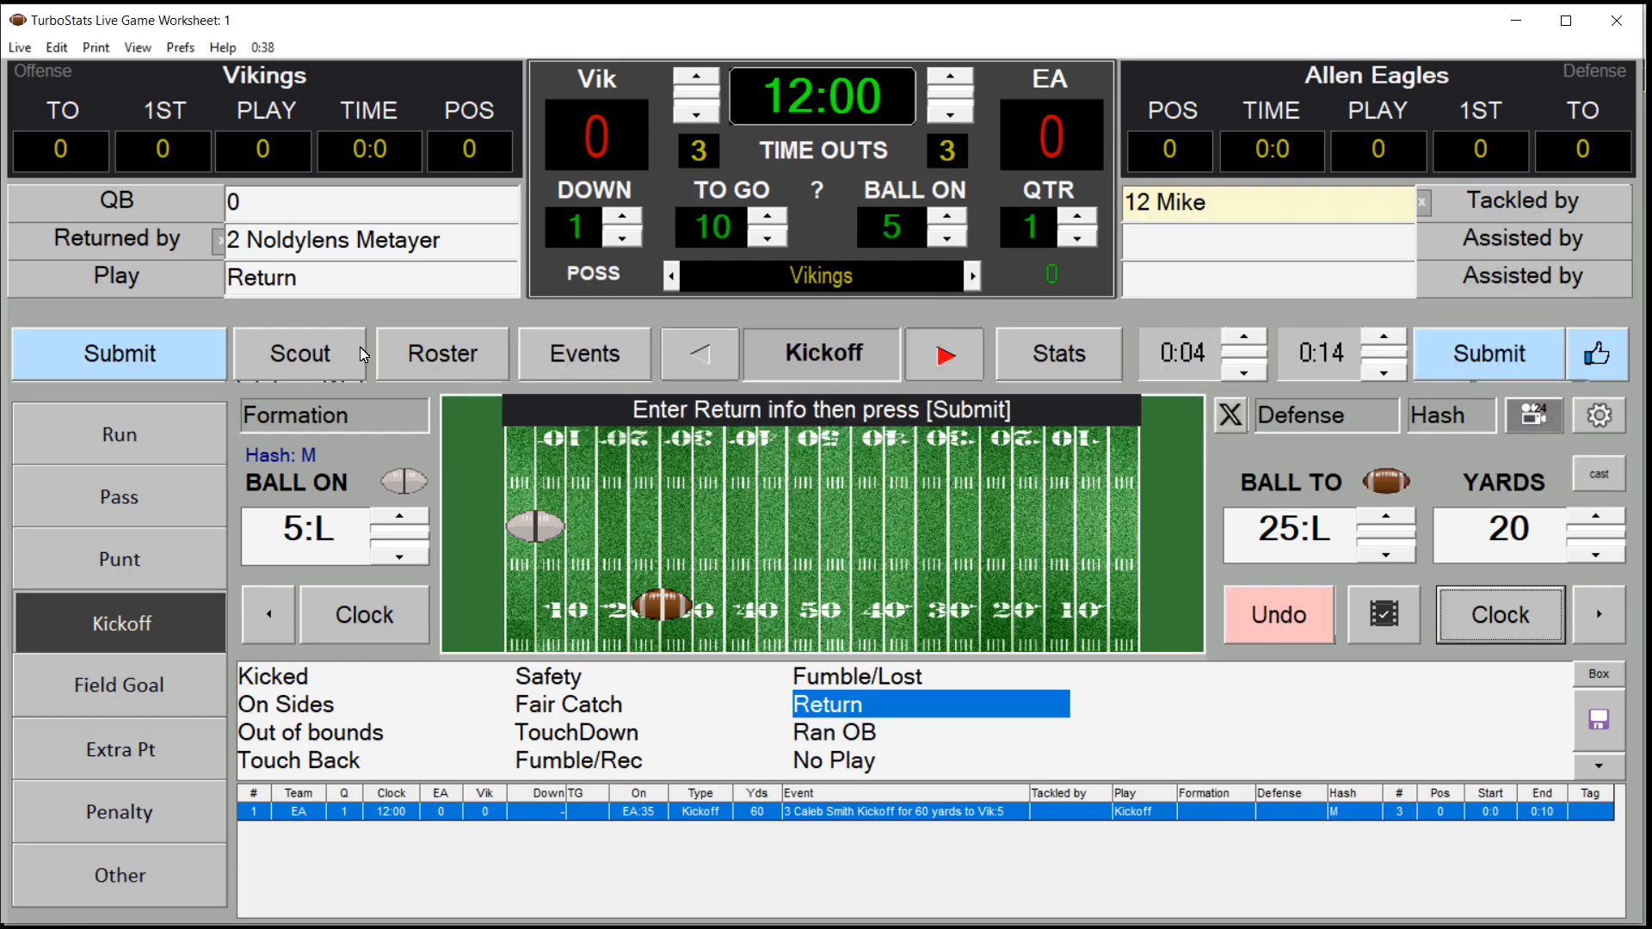
# Review the rosters in the lineup editor, selecting Vikings player number 7, then close it and submit the kick return
pyautogui.click(430, 359)
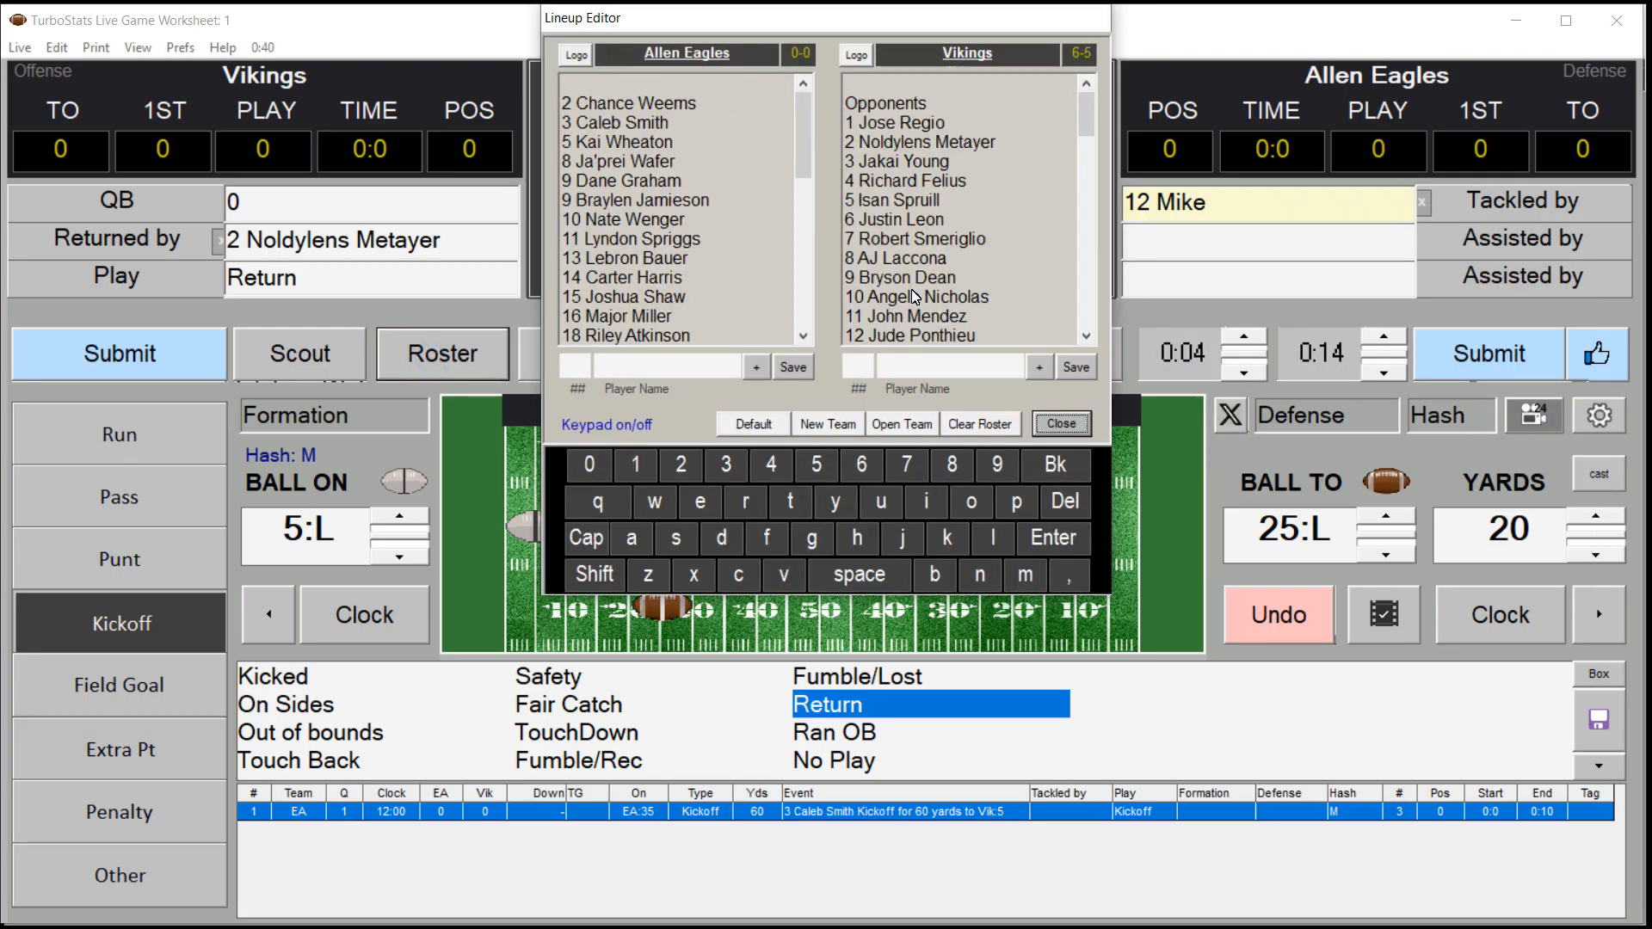
pyautogui.click(859, 366)
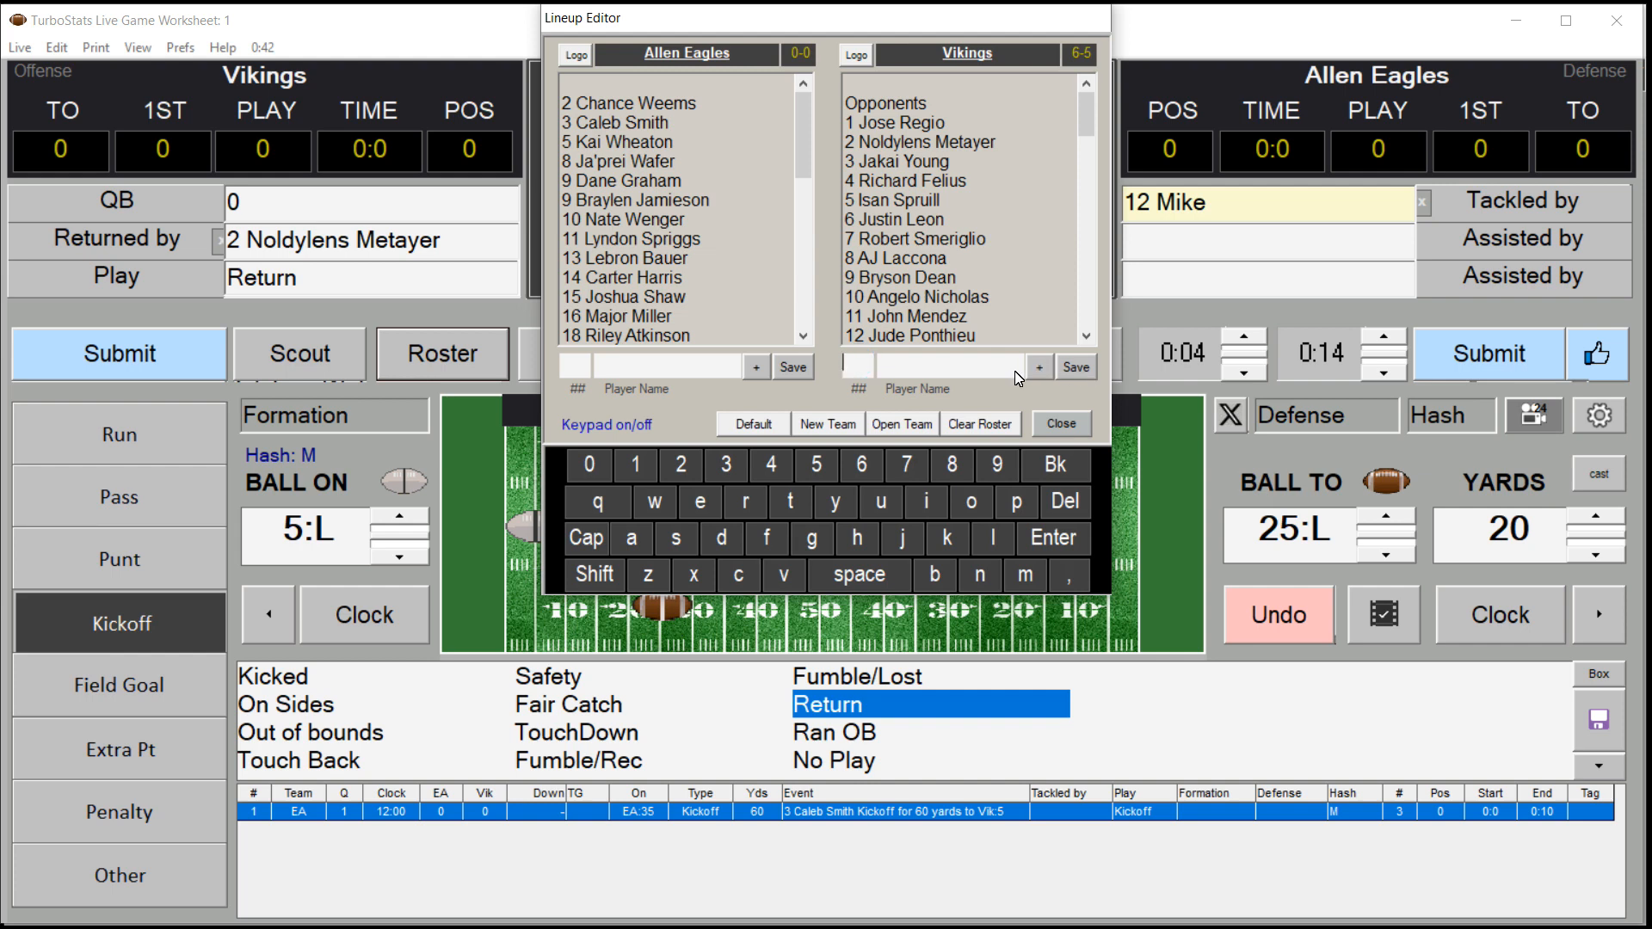
pyautogui.click(922, 237)
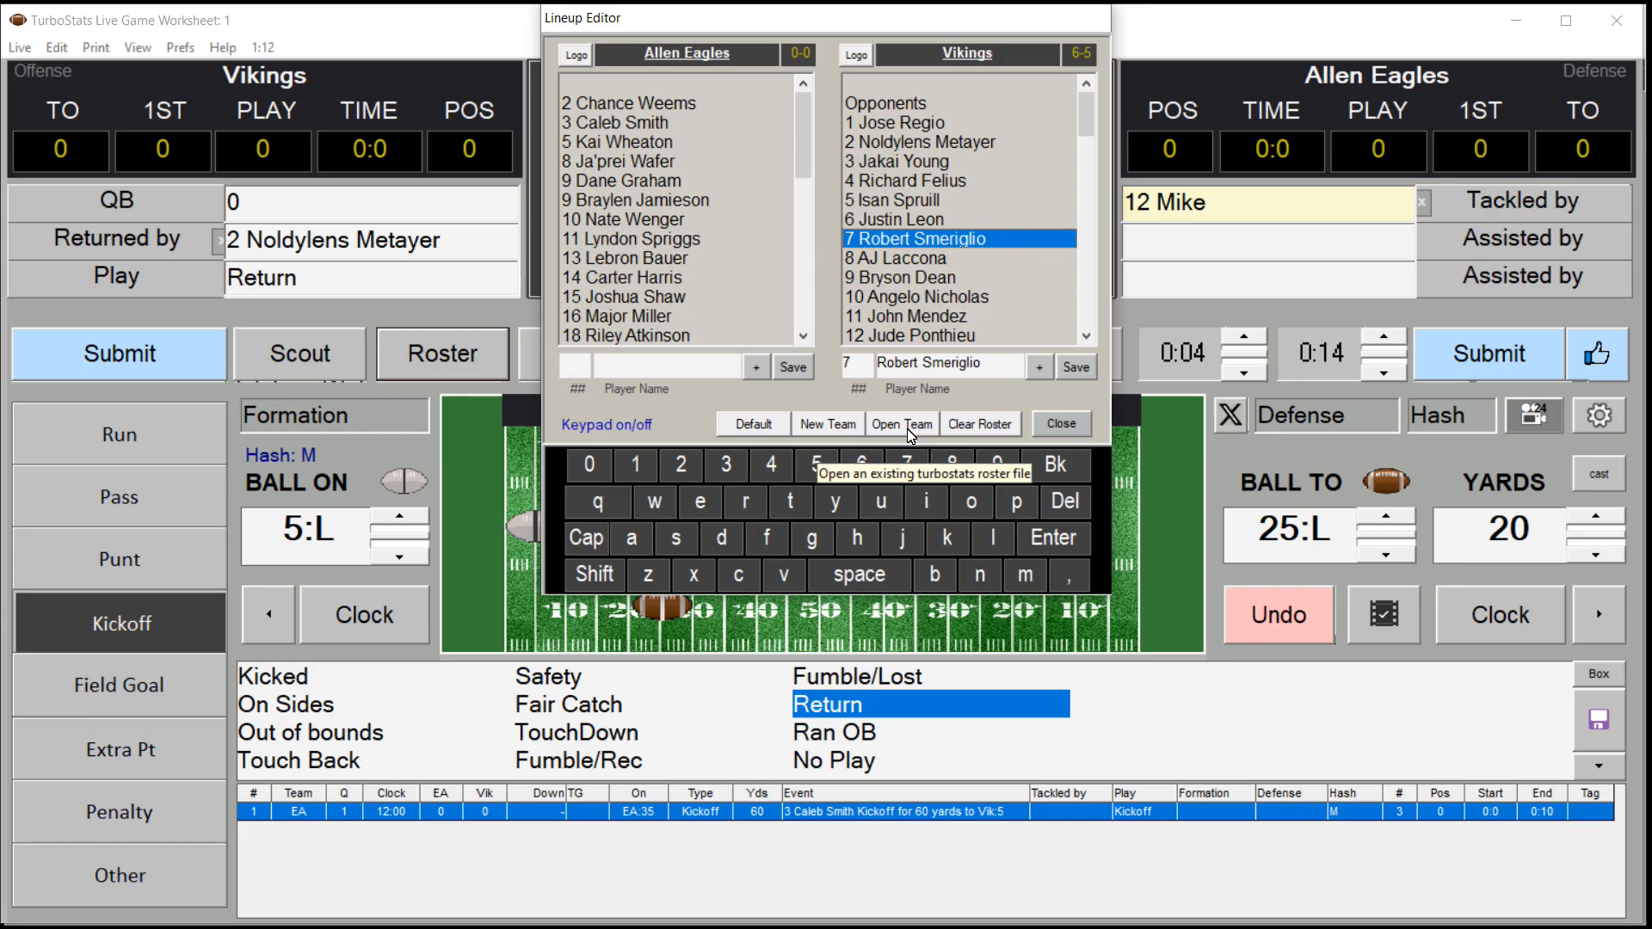
pyautogui.click(1061, 424)
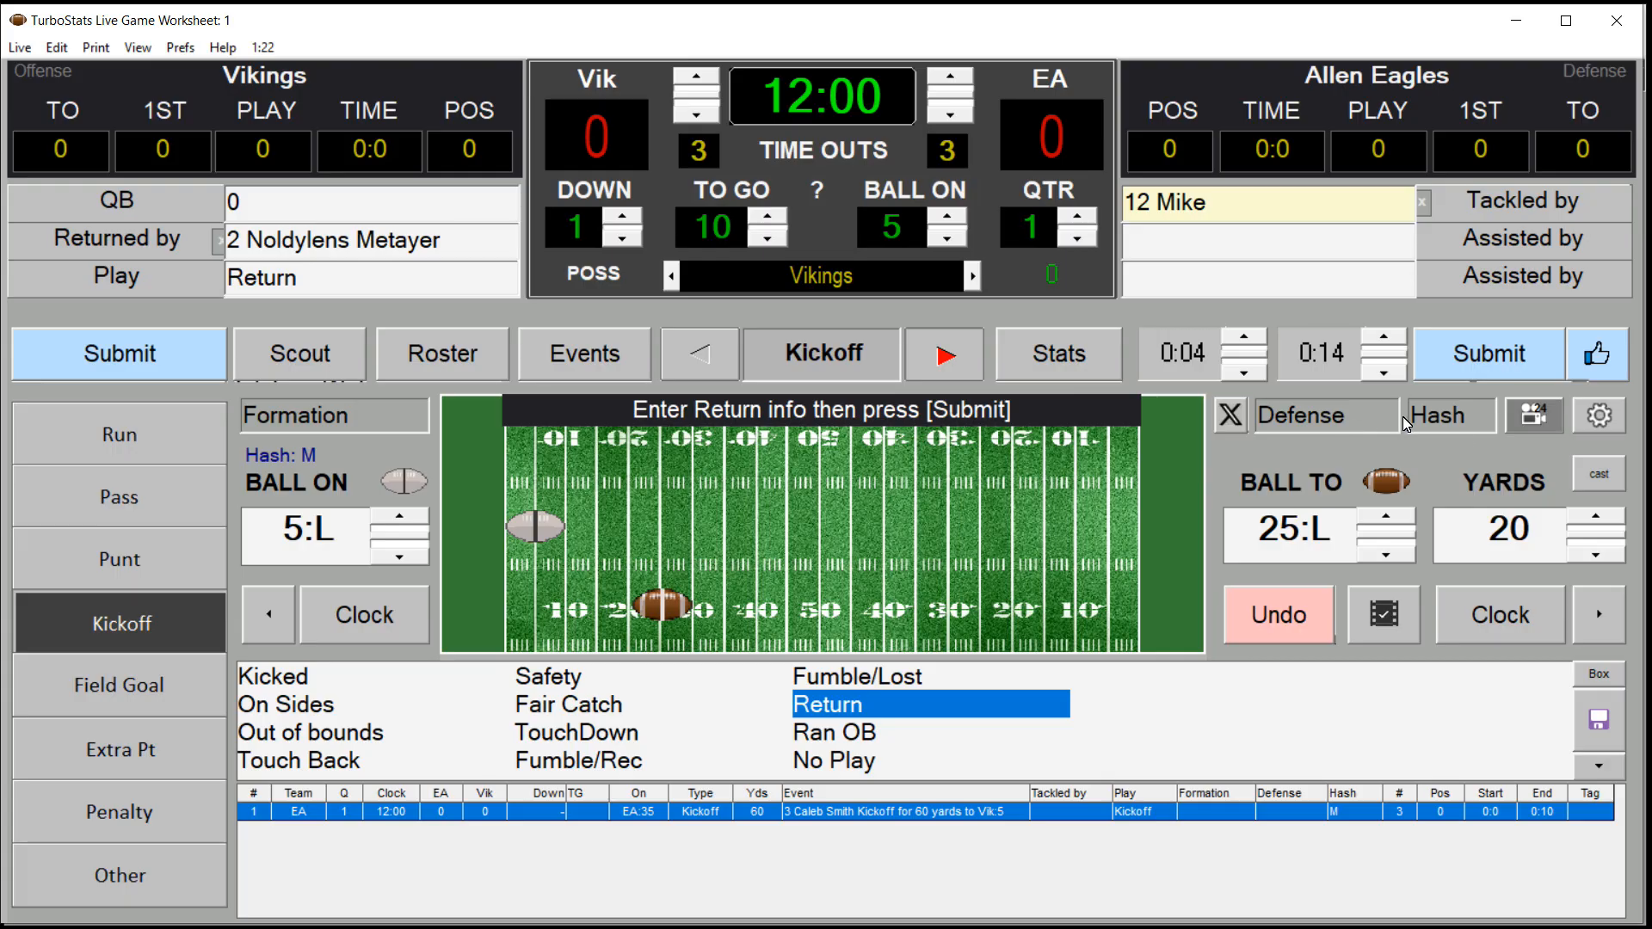
pyautogui.click(1489, 355)
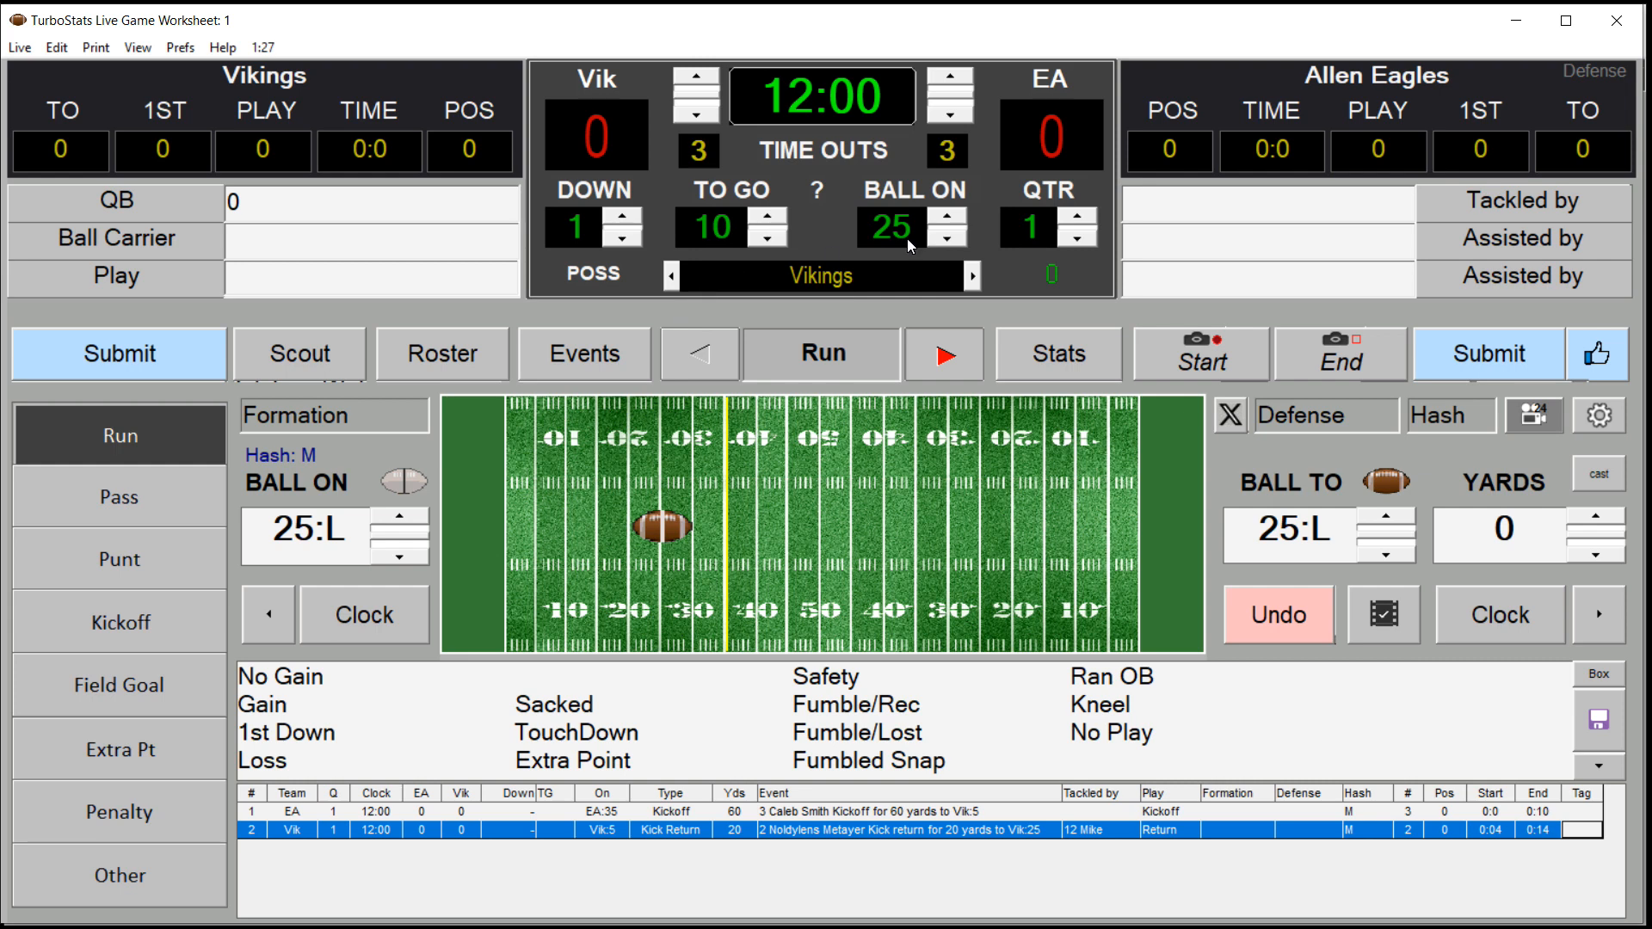
# Try stepping the starting ball spot beside the field back and forth, and return it to 25:L
pyautogui.click(403, 517)
pyautogui.click(403, 517)
pyautogui.click(401, 558)
pyautogui.click(401, 557)
pyautogui.click(401, 558)
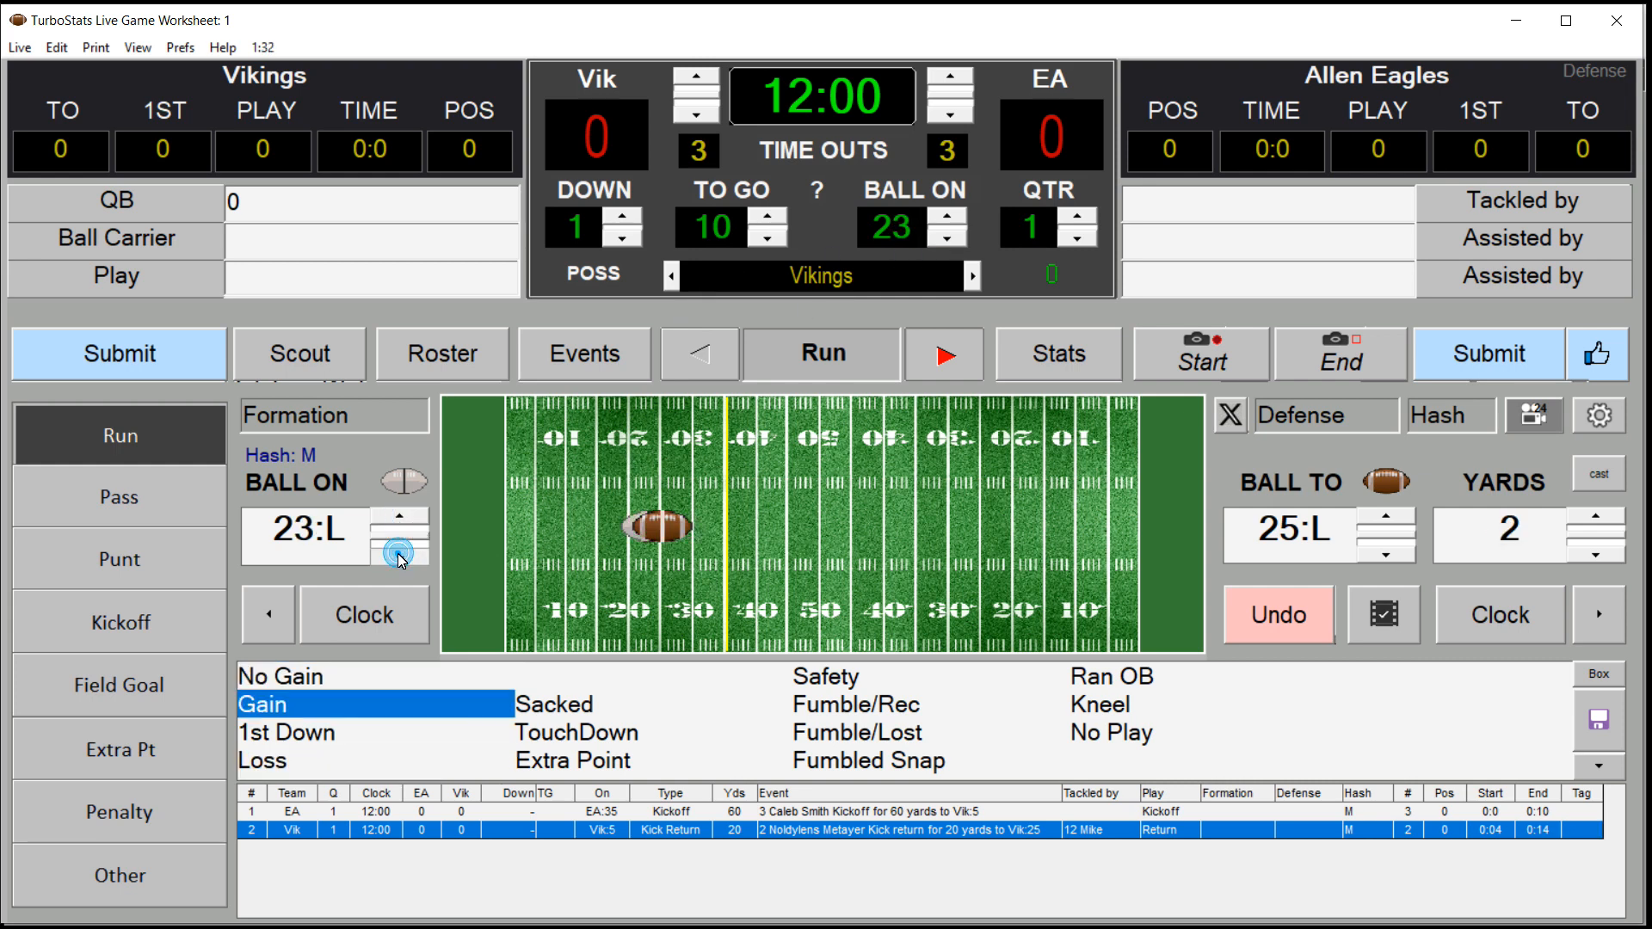
pyautogui.click(401, 557)
pyautogui.click(401, 558)
pyautogui.click(400, 557)
pyautogui.click(401, 517)
pyautogui.click(401, 517)
pyautogui.click(401, 517)
pyautogui.click(401, 517)
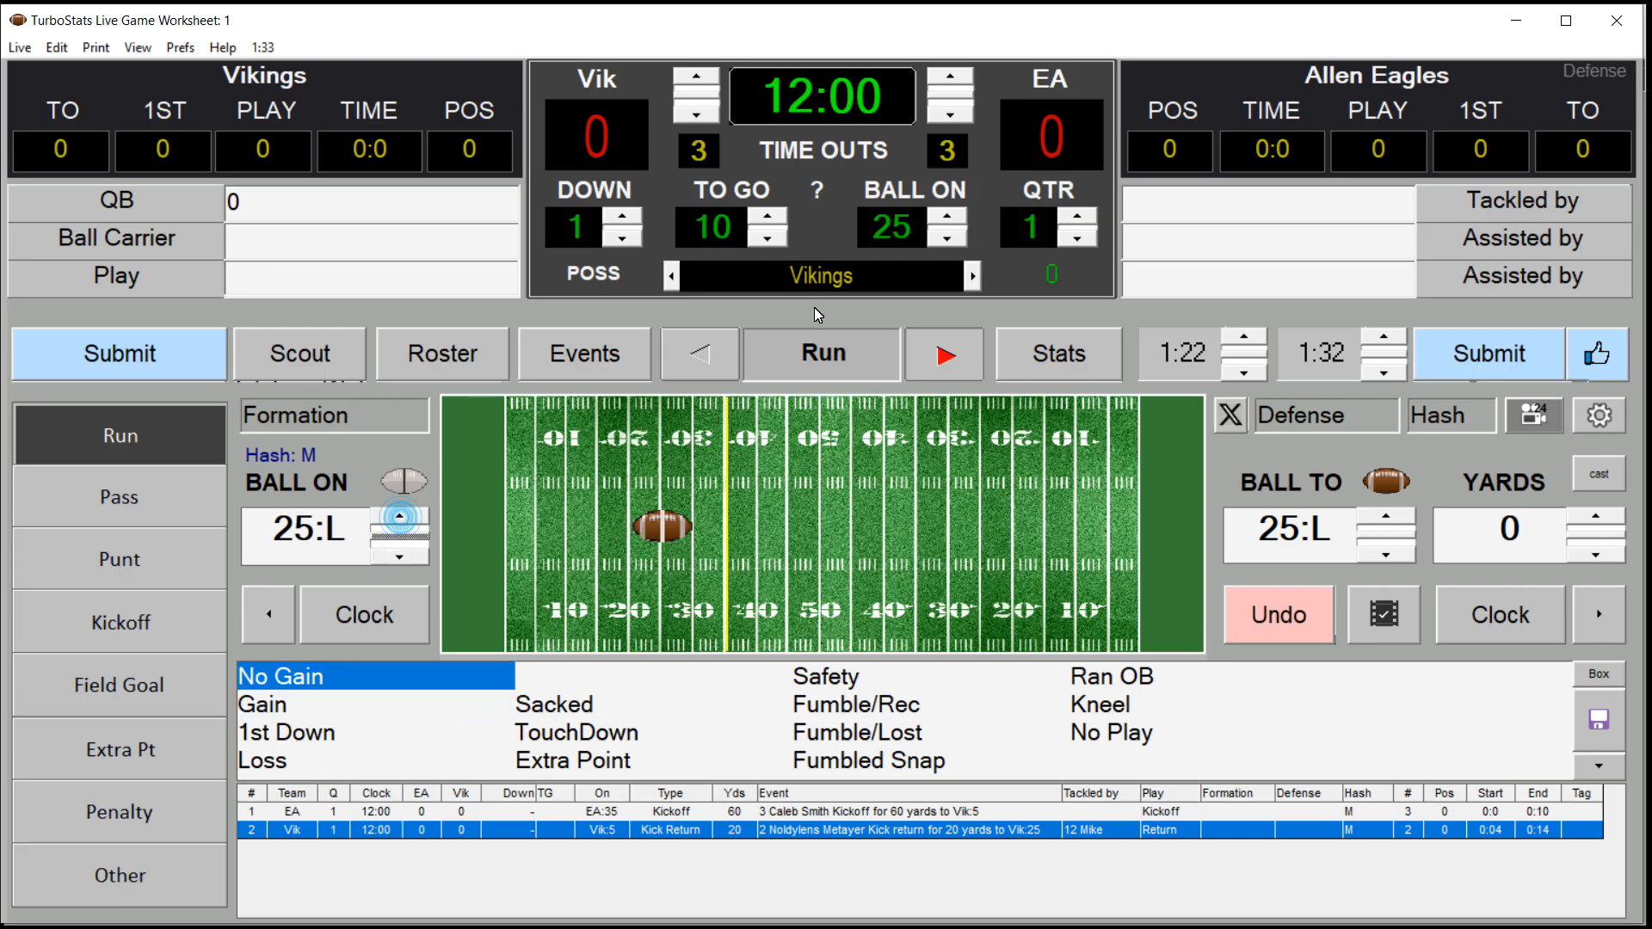
# Try stepping the scoreboard's ball-on value up and down, and return it to 25
pyautogui.click(948, 215)
pyautogui.click(947, 215)
pyautogui.click(947, 215)
pyautogui.click(946, 237)
pyautogui.click(947, 238)
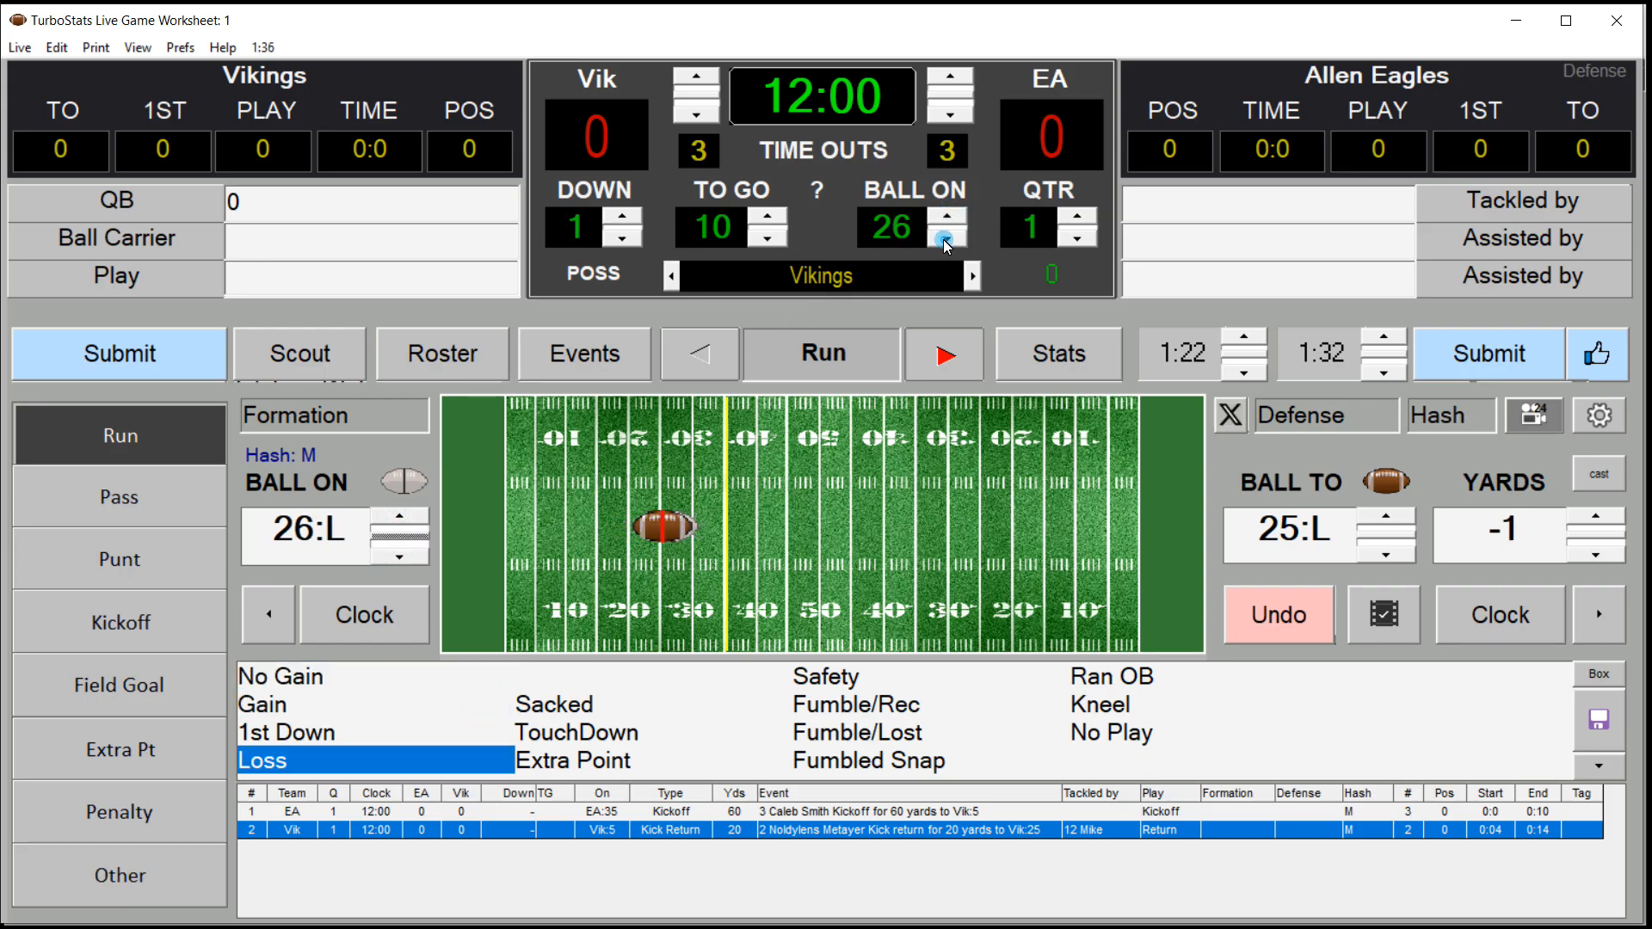
pyautogui.click(946, 237)
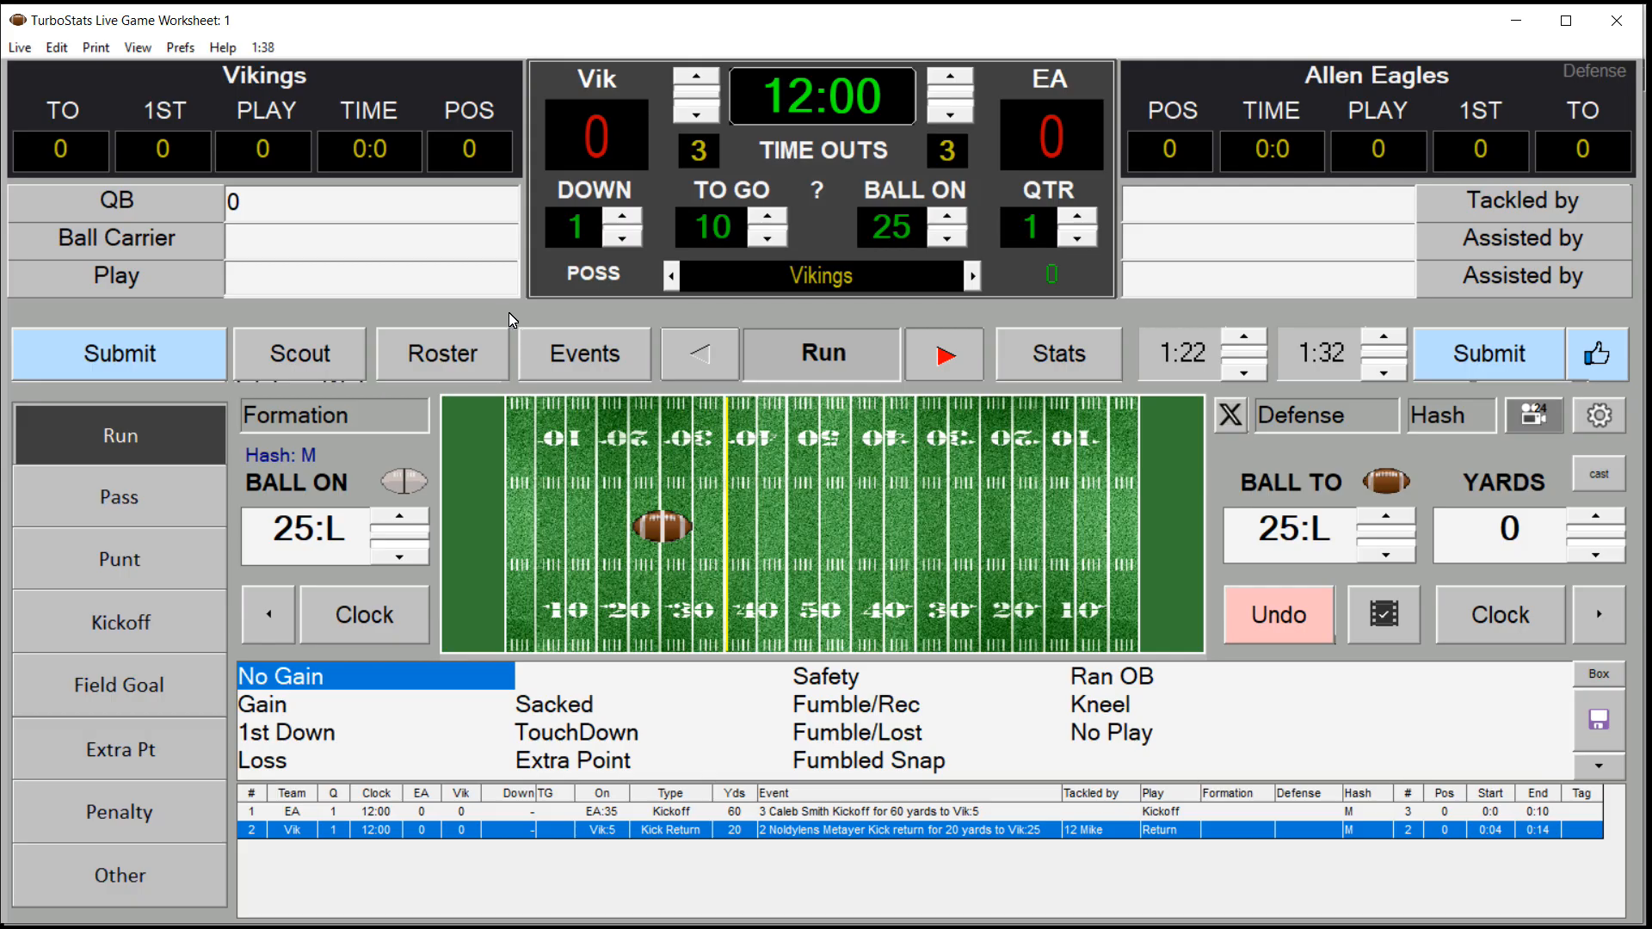
# Record and submit a Vikings deep right pass from quarterback number 2 to receiver number 12, reaching the 50 and marked Ran OB
pyautogui.click(202, 208)
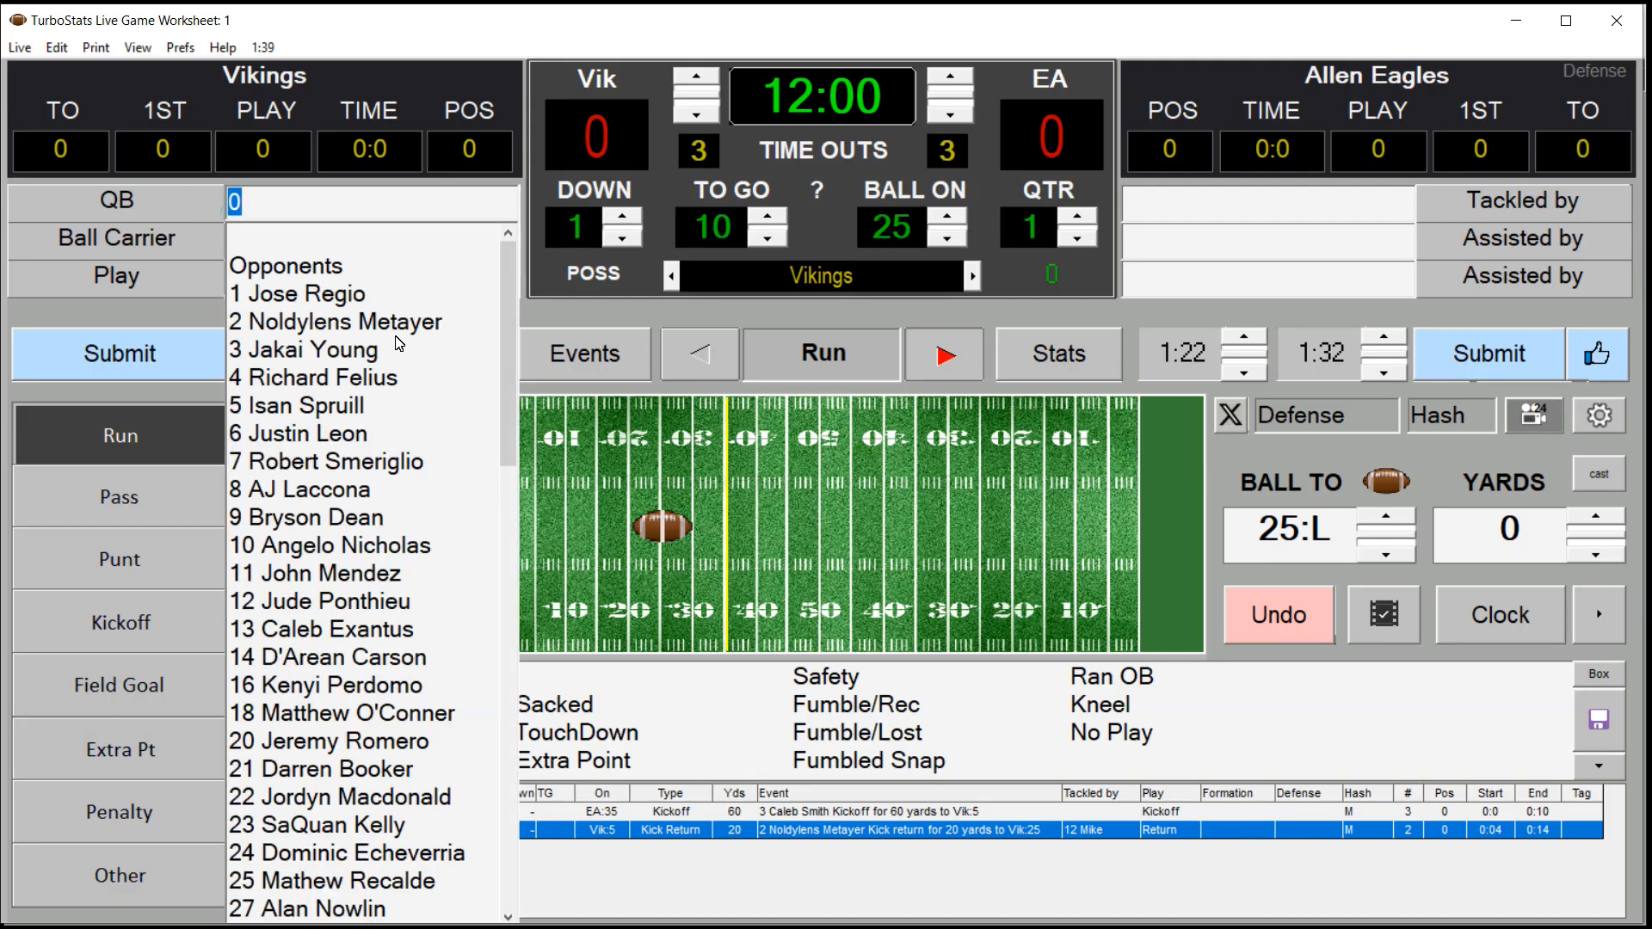
pyautogui.click(313, 326)
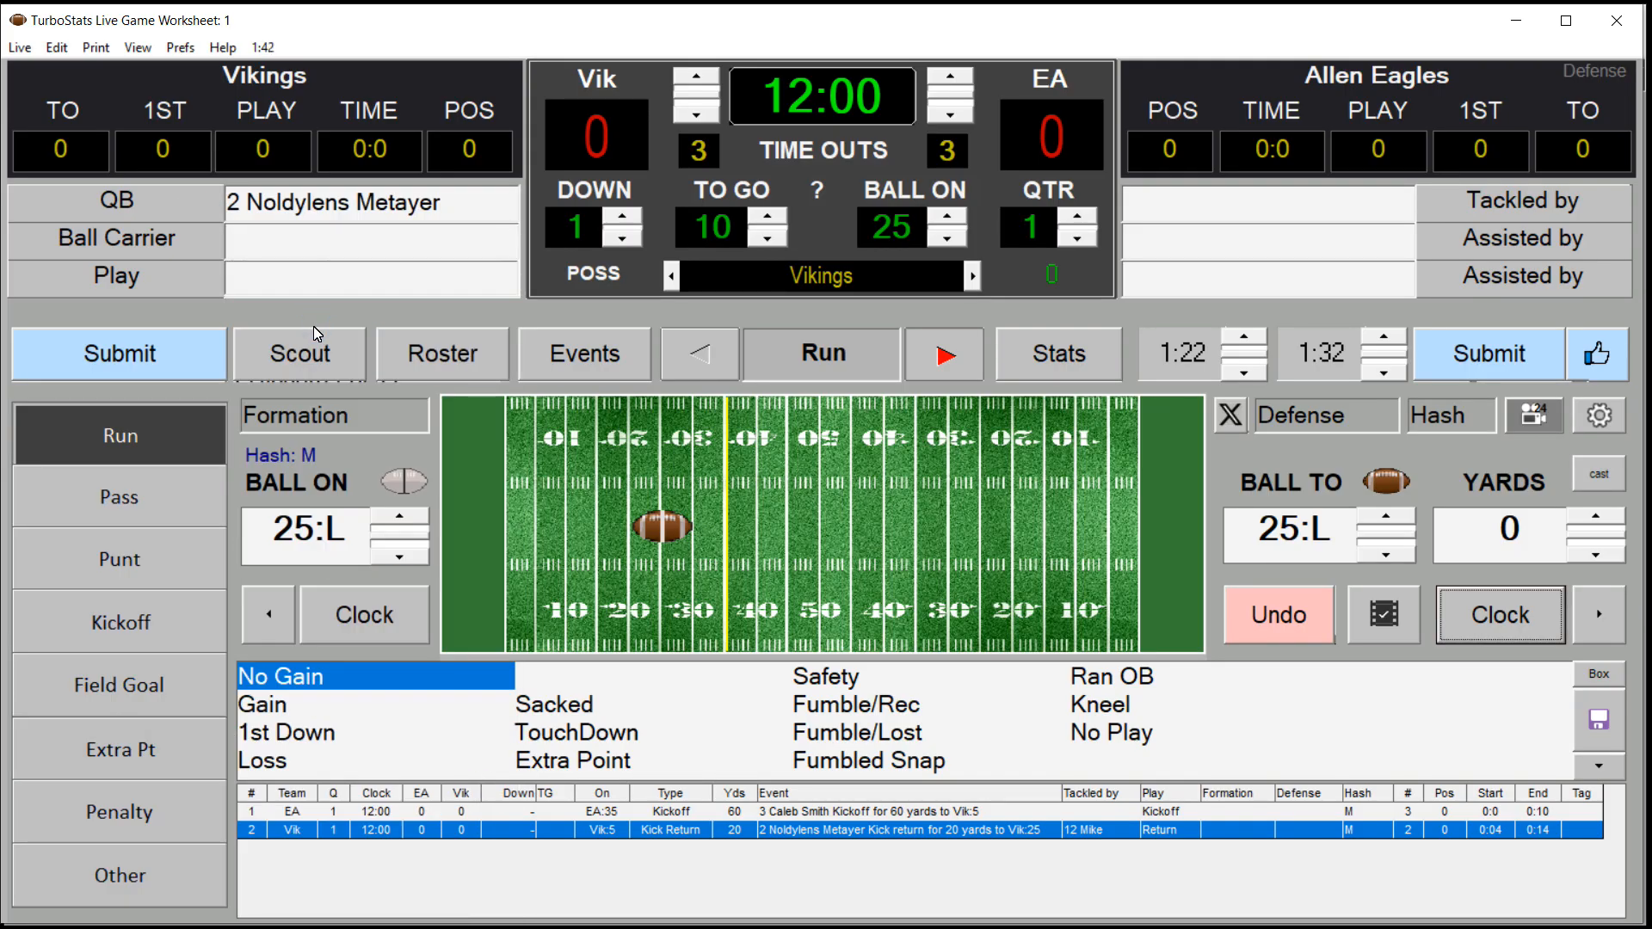
pyautogui.click(160, 504)
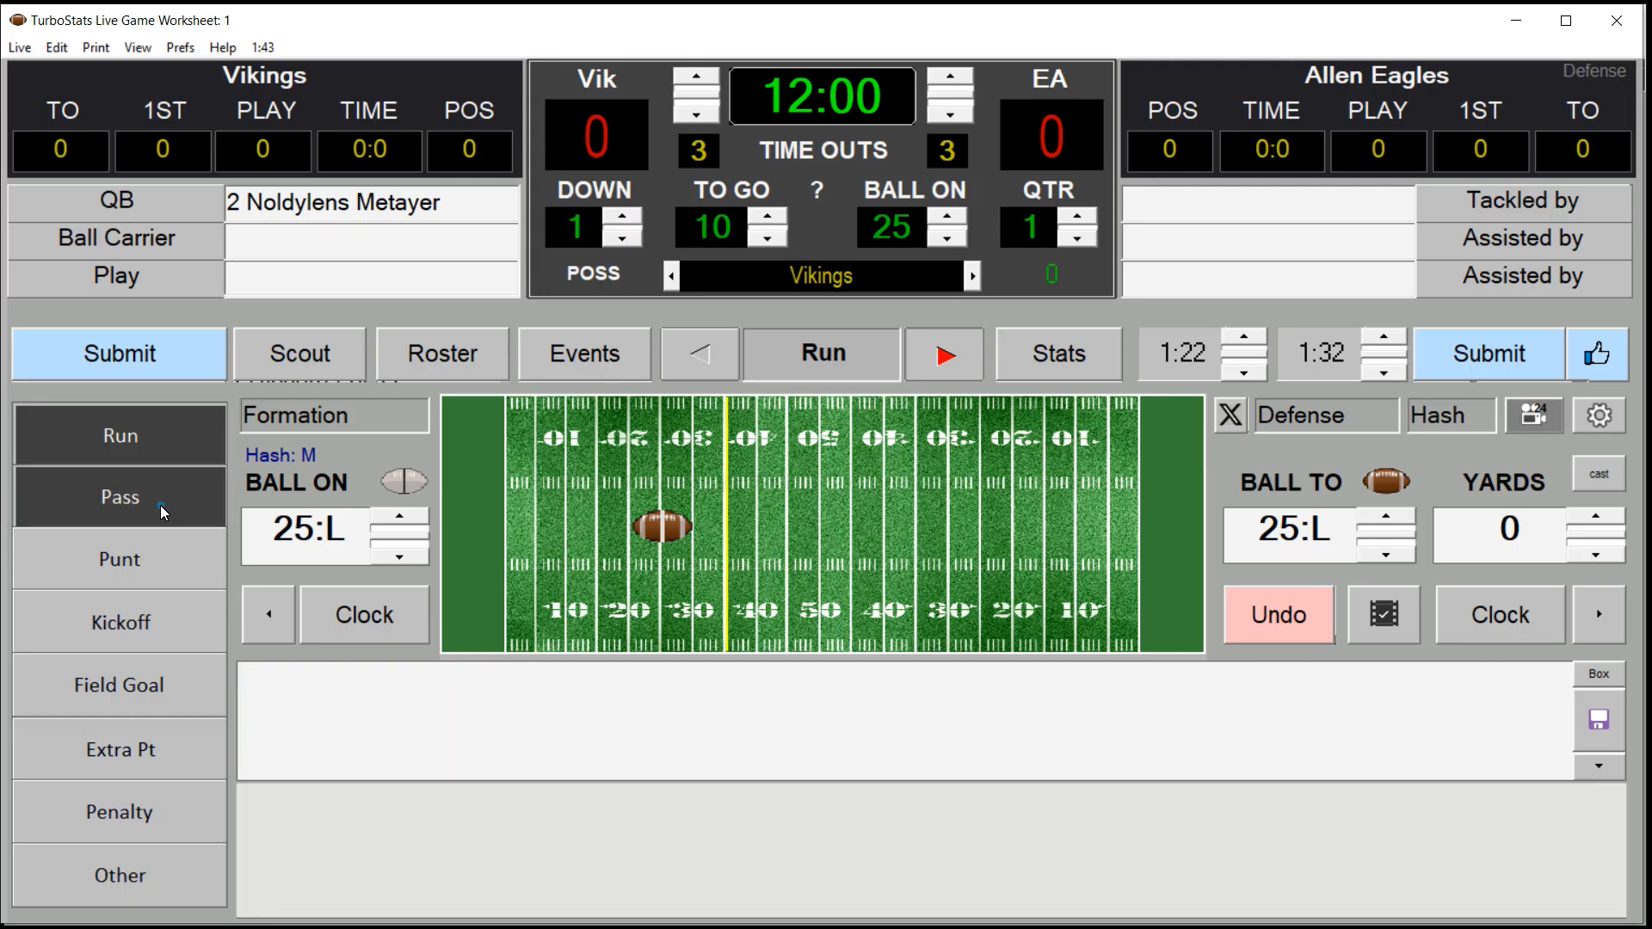
pyautogui.click(823, 612)
pyautogui.click(311, 244)
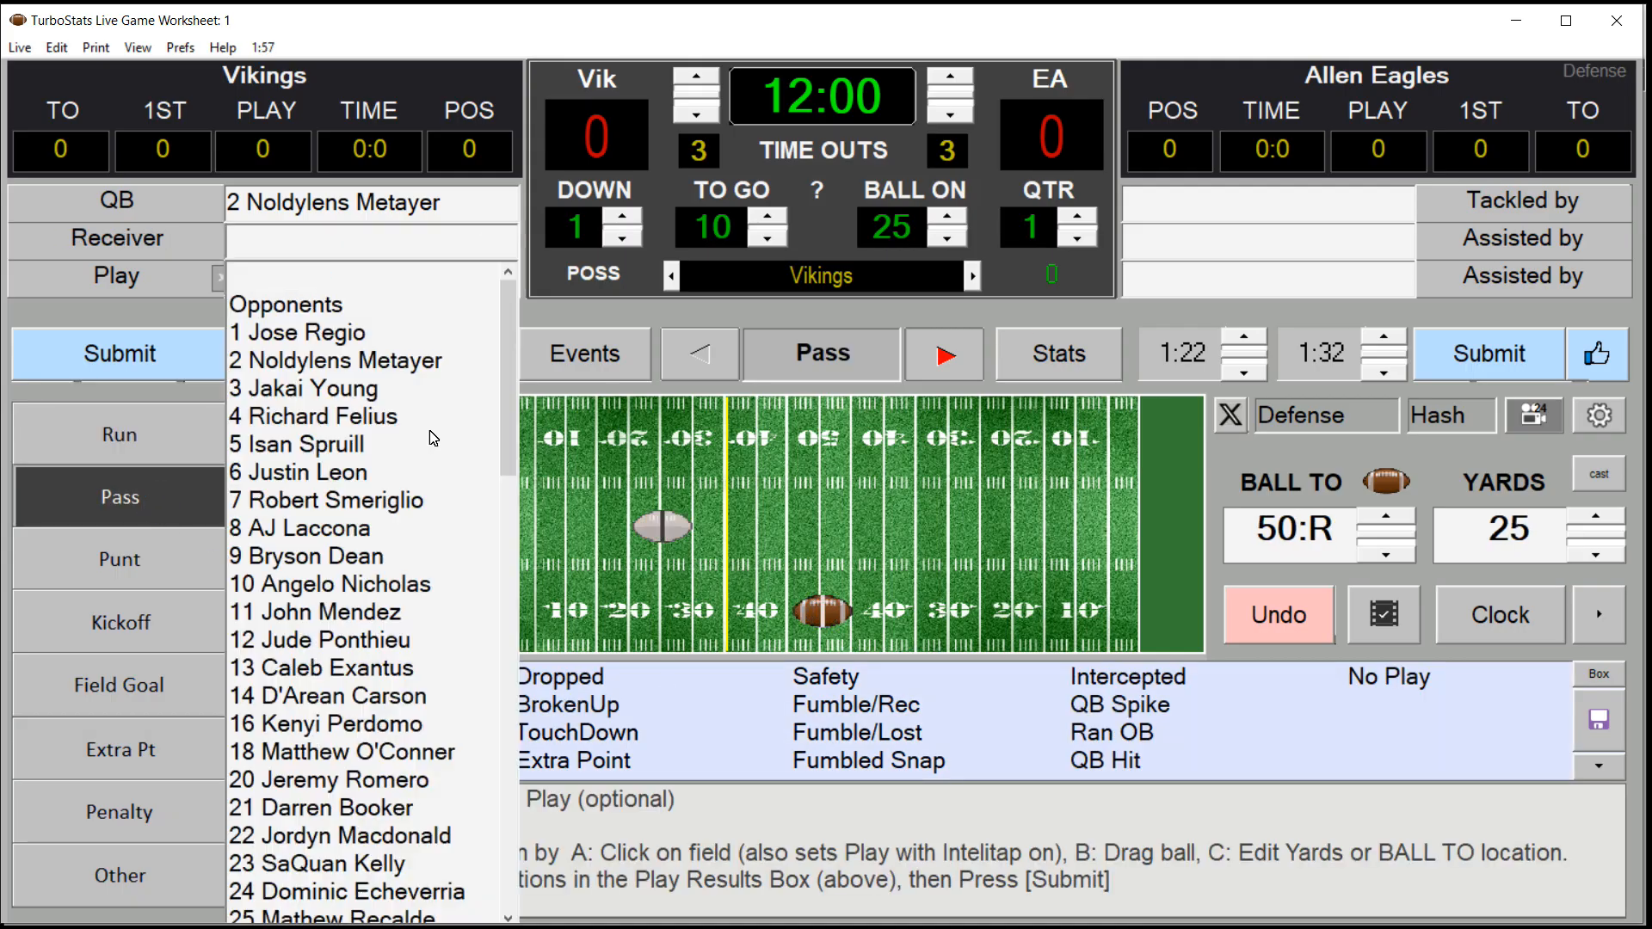
pyautogui.click(361, 638)
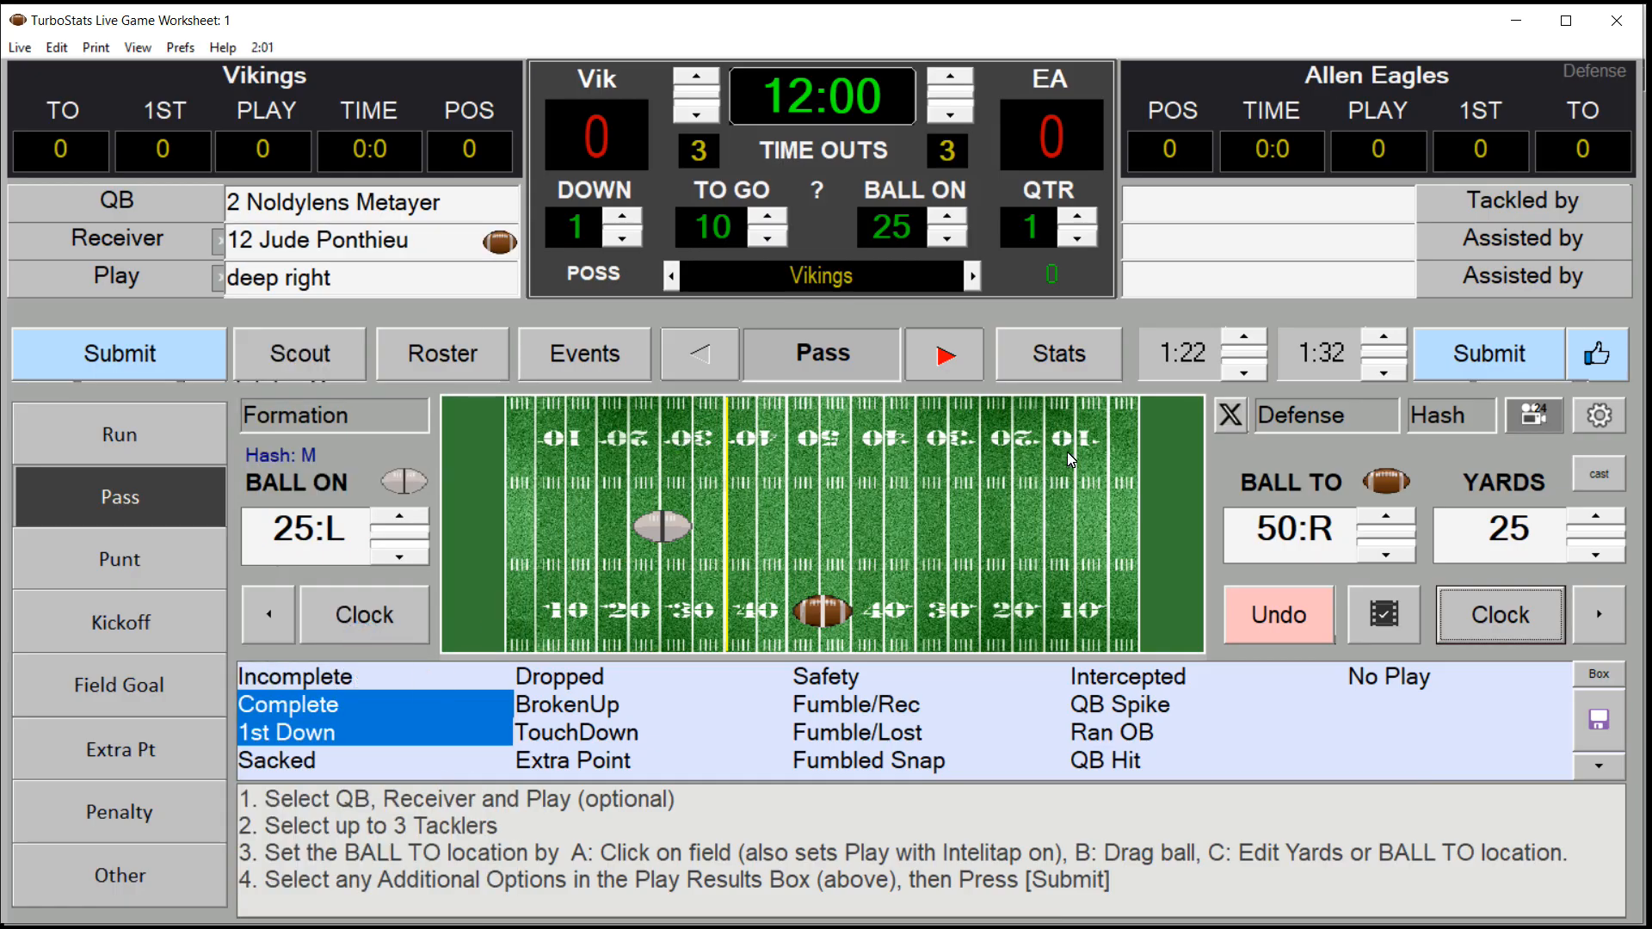
pyautogui.click(1138, 737)
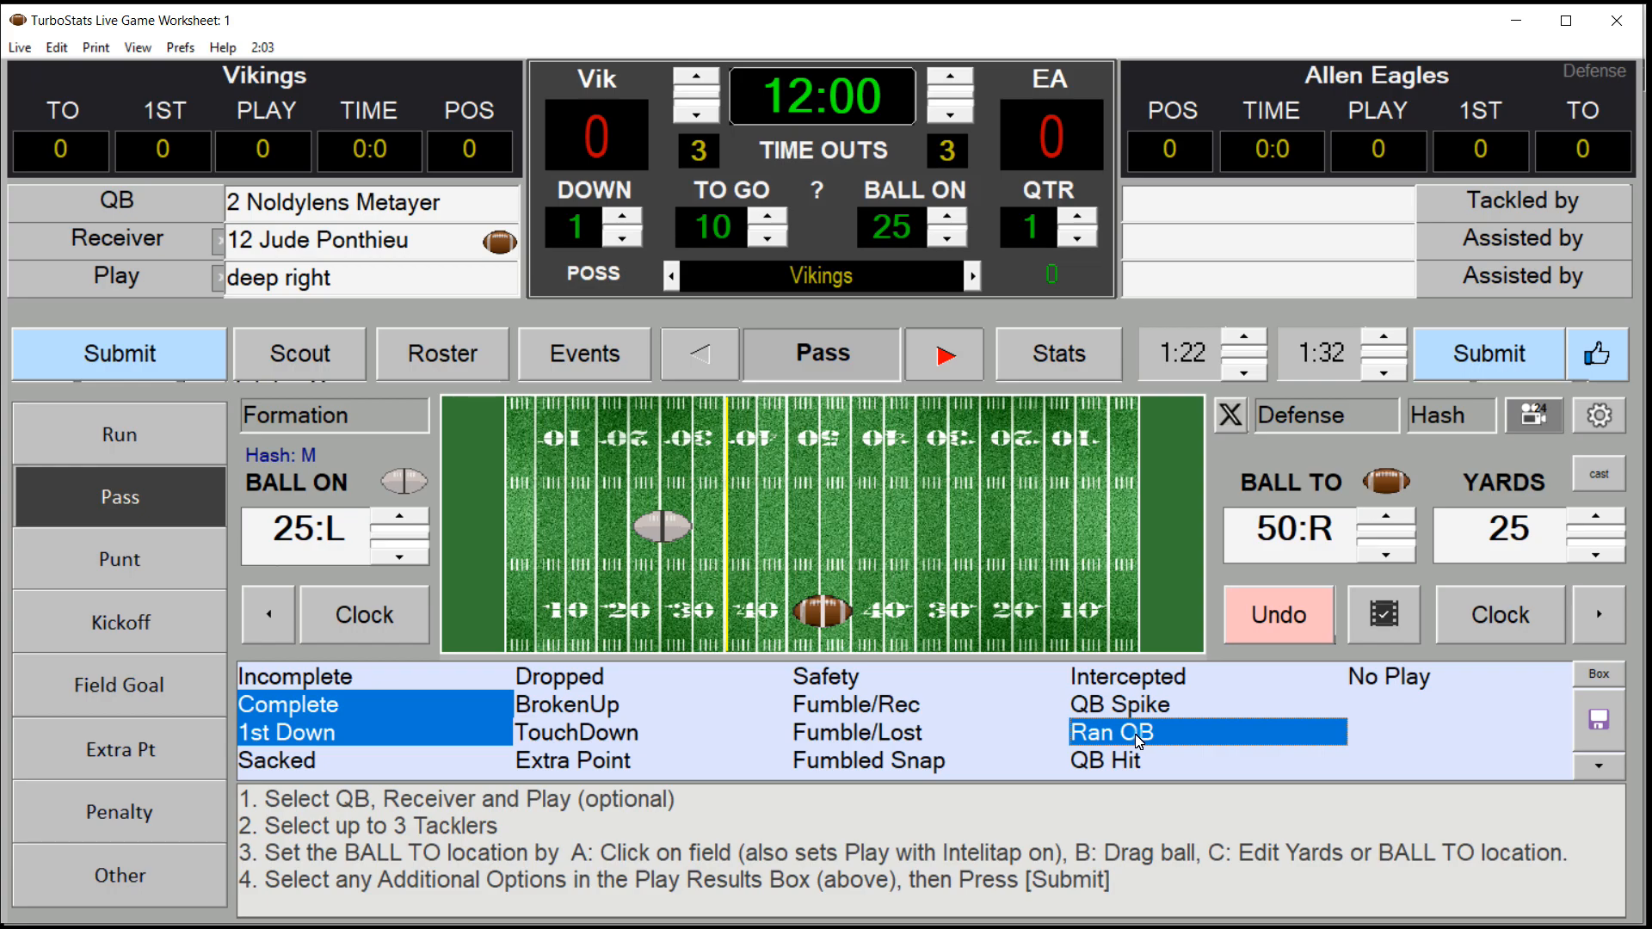
pyautogui.click(1481, 370)
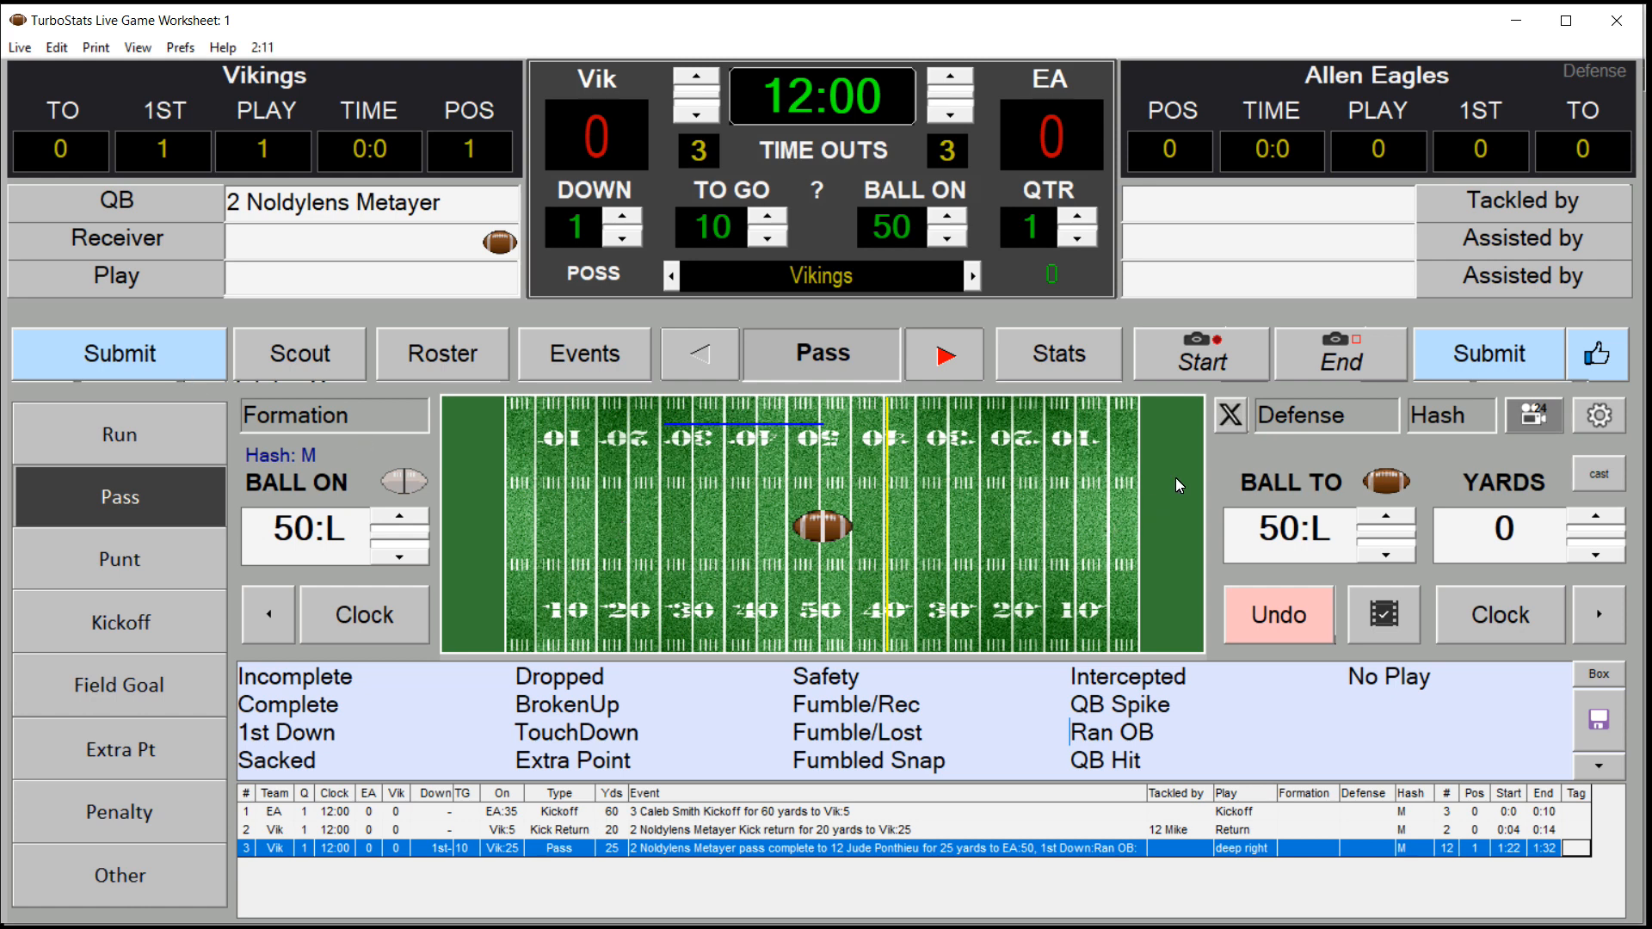
# Record a 50-yard deep left touchdown pass to receiver number 84, submit it as a highlight, and minimize the GameCast window
pyautogui.click(1179, 446)
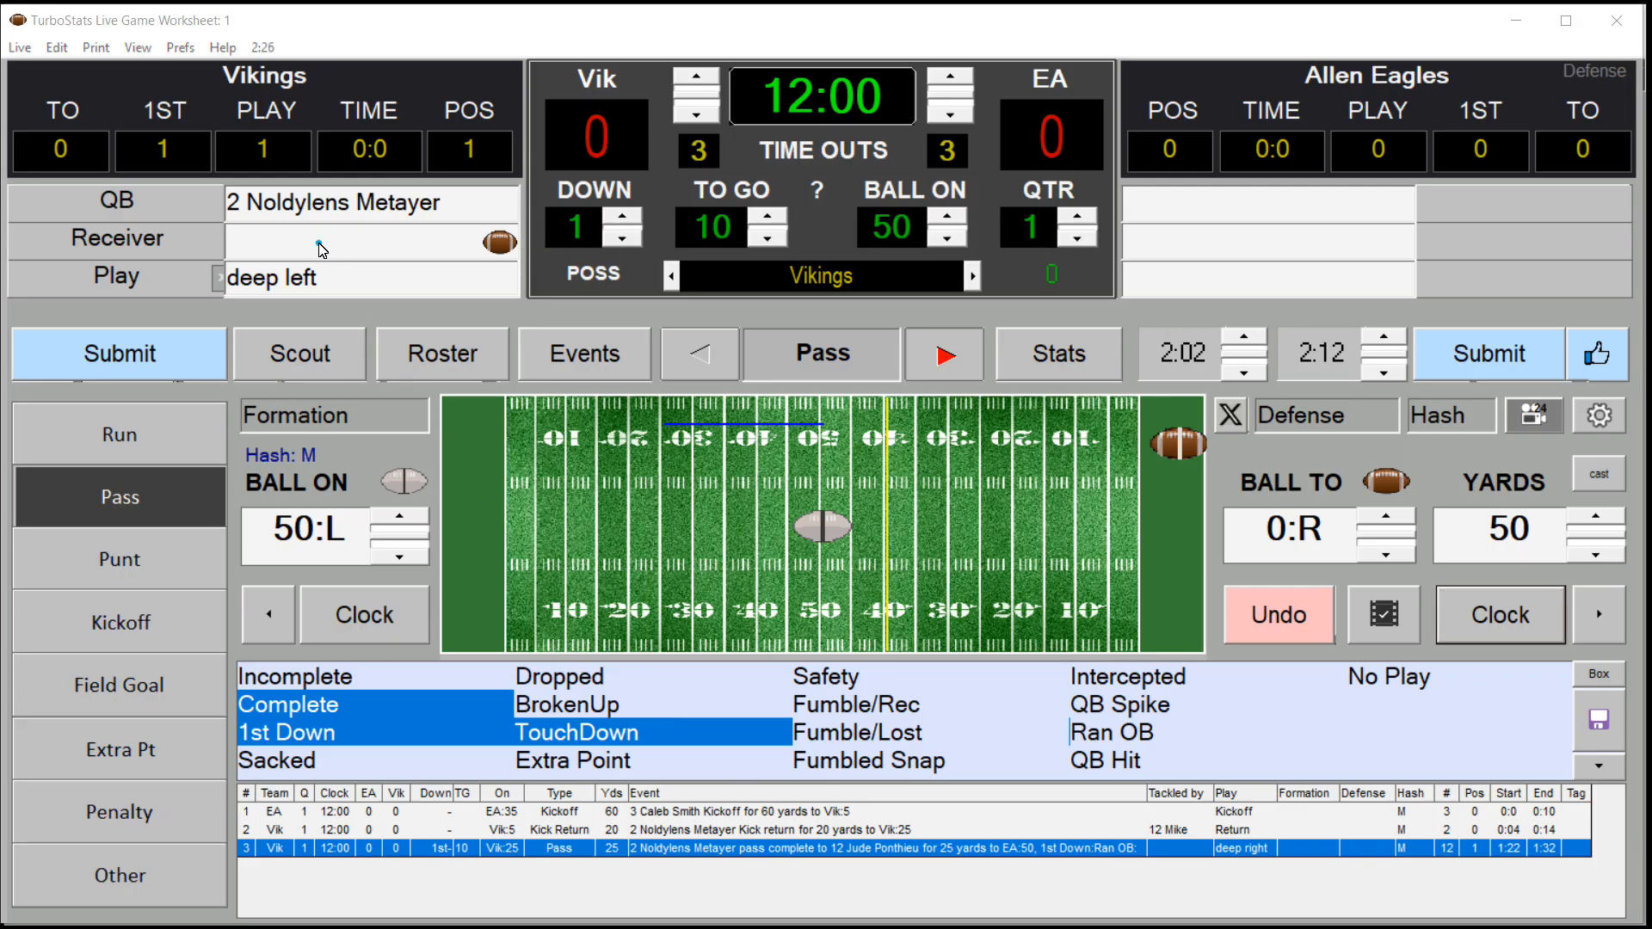
pyautogui.click(318, 243)
pyautogui.click(226, 298)
pyautogui.click(136, 371)
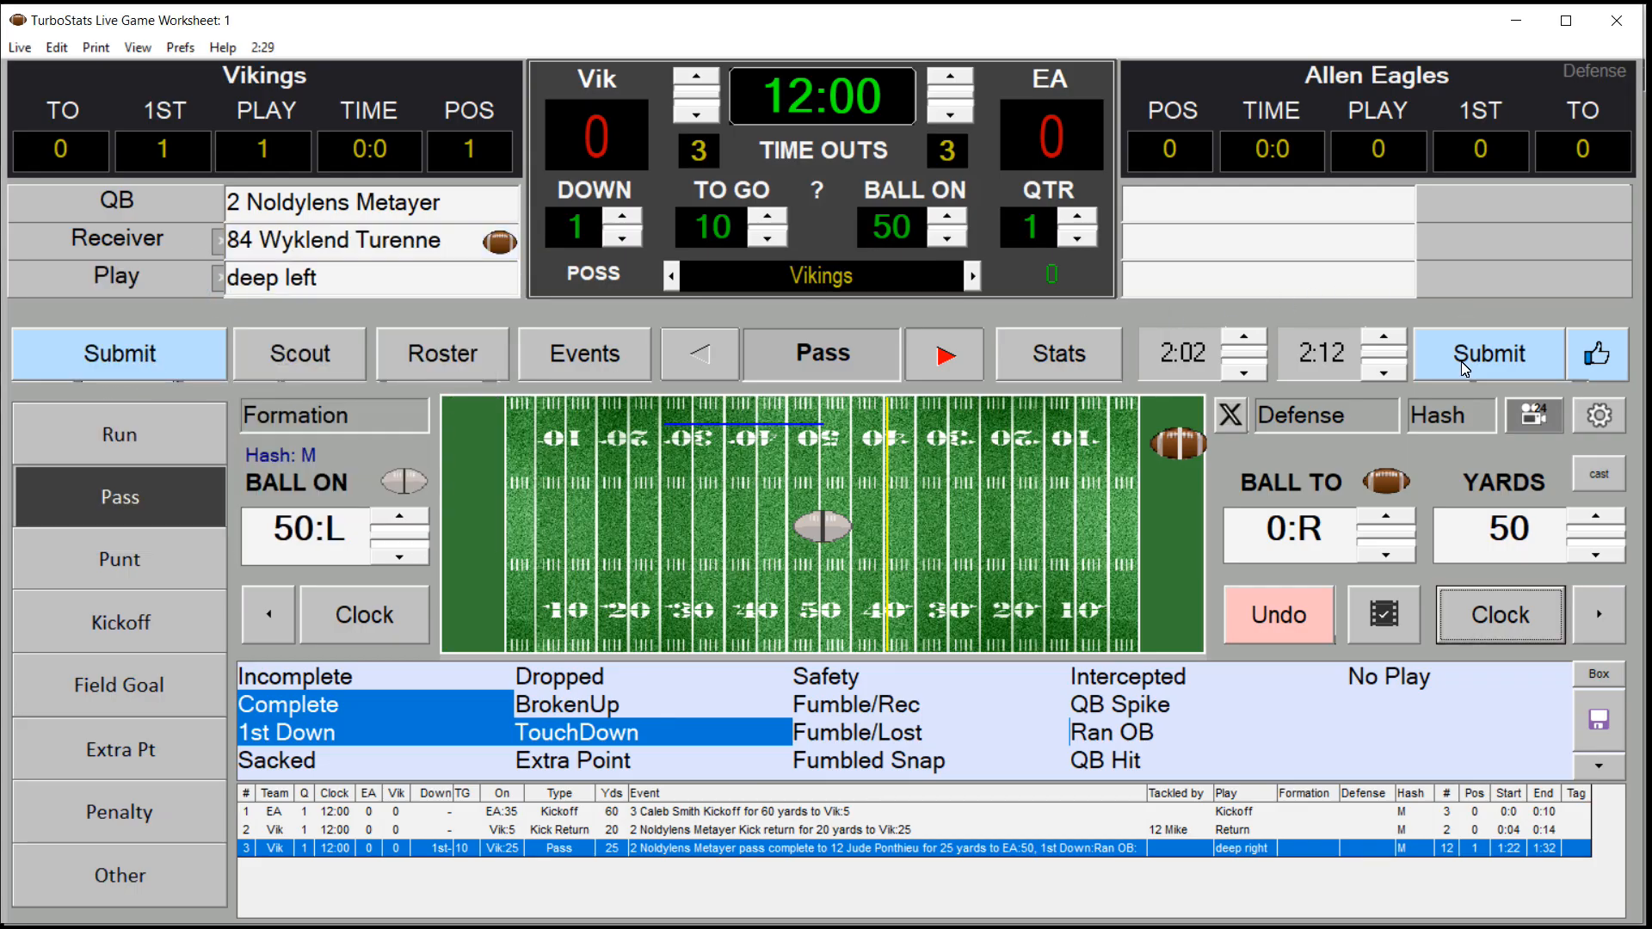
pyautogui.click(1596, 354)
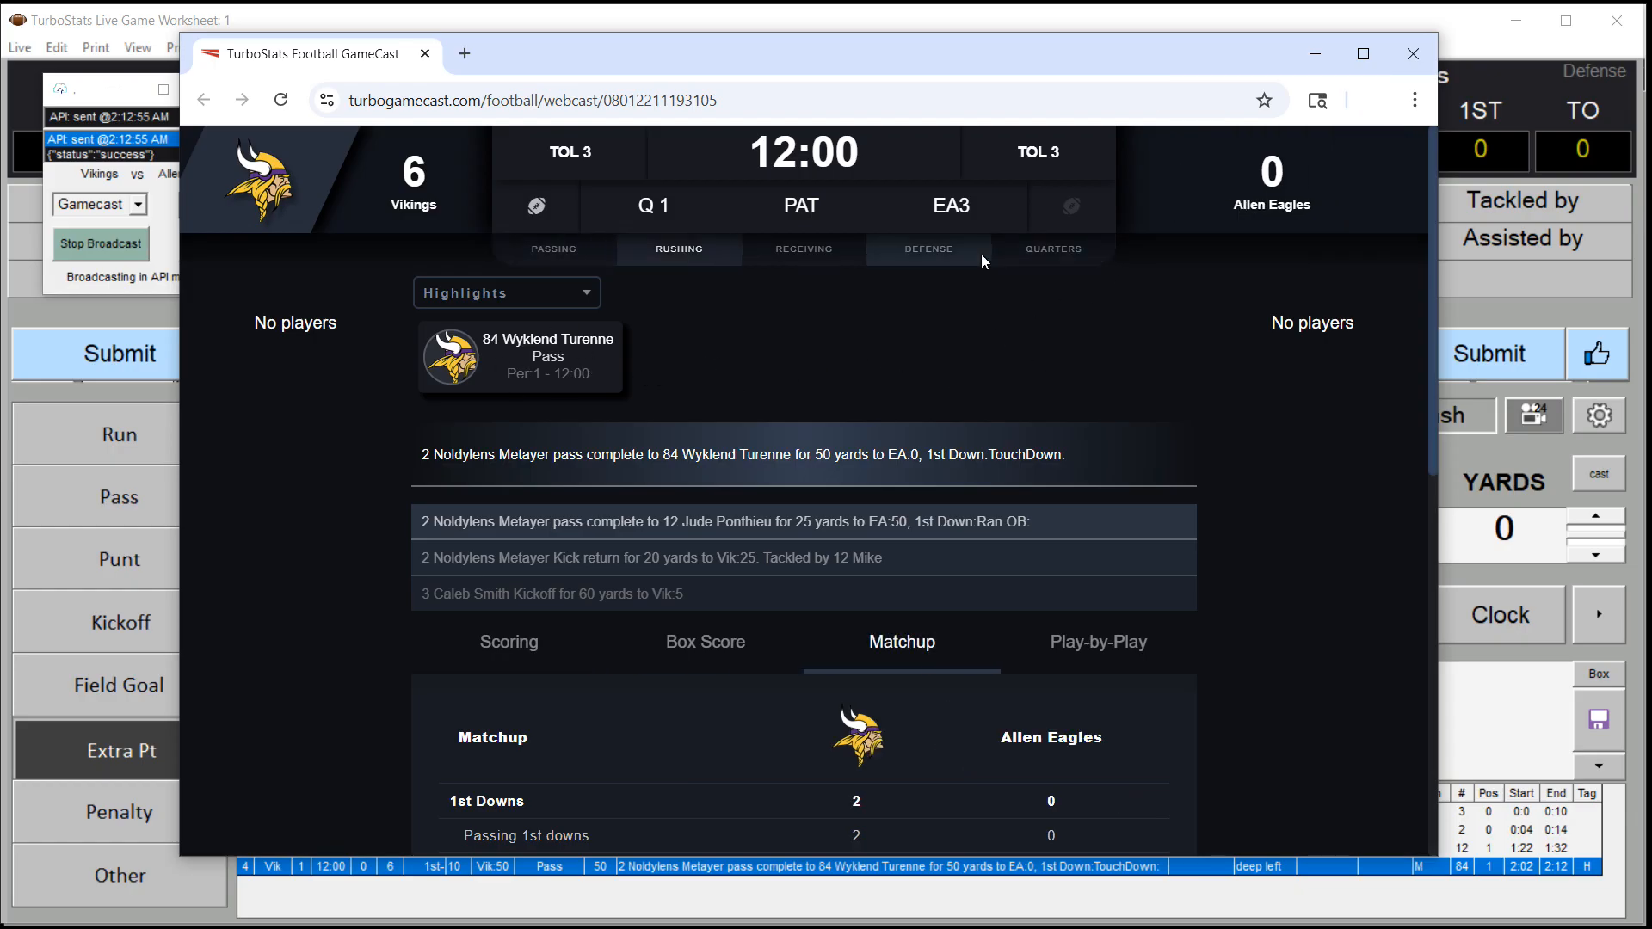
pyautogui.click(1309, 62)
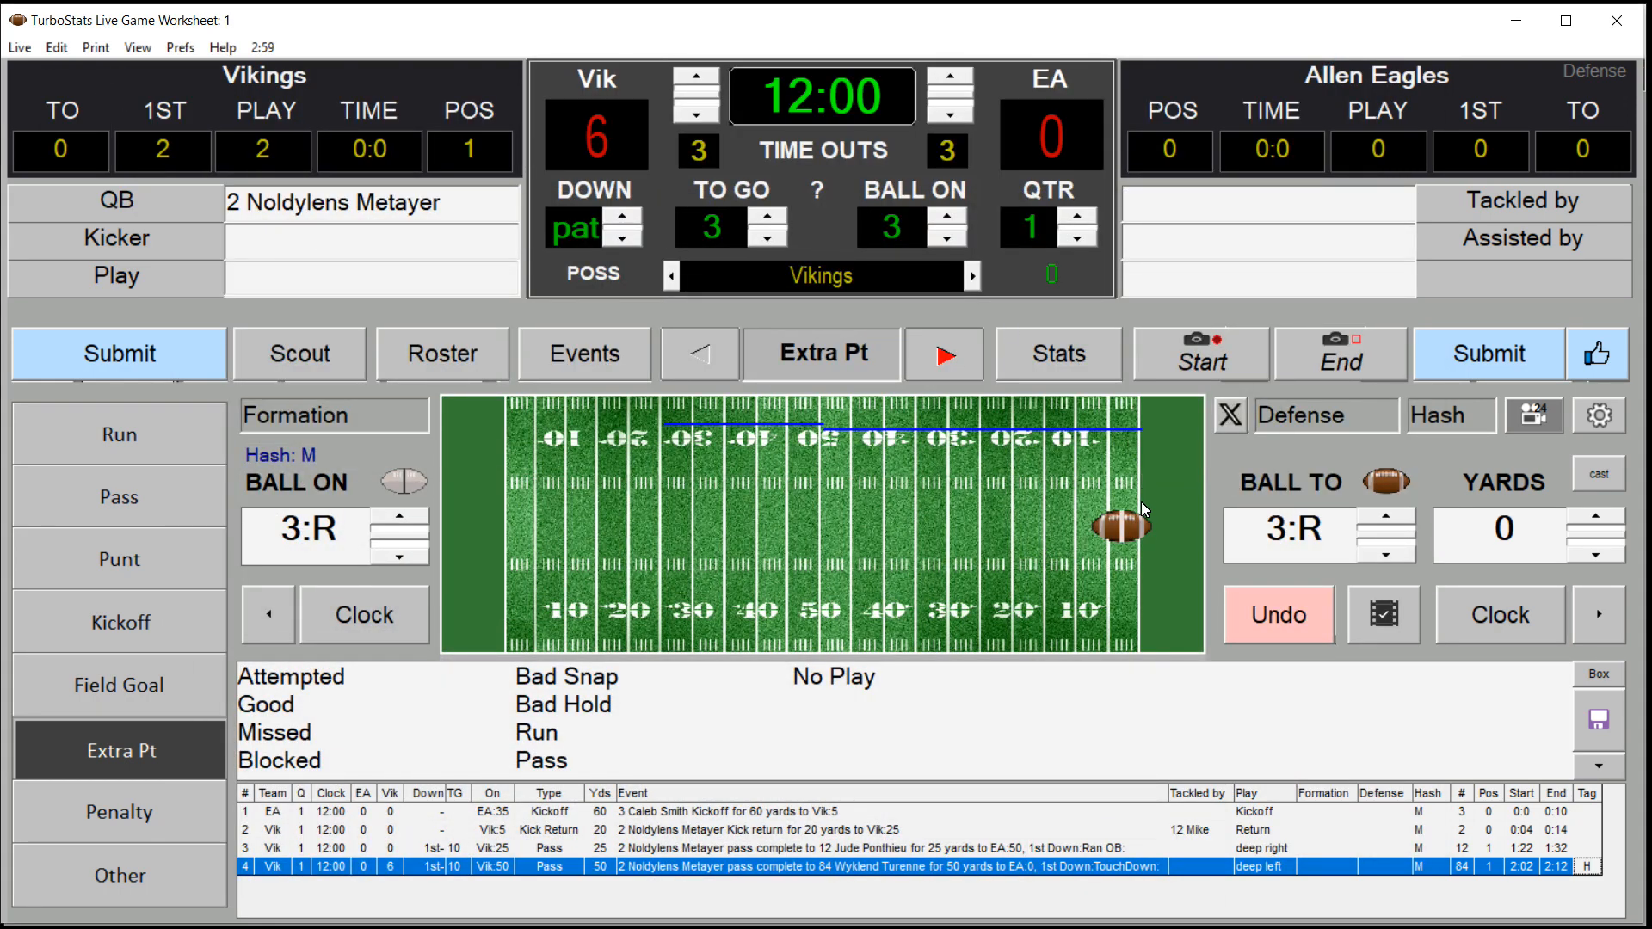
# Record and submit a good extra point for the Vikings with kicker number 2 from the opponents group
pyautogui.click(161, 239)
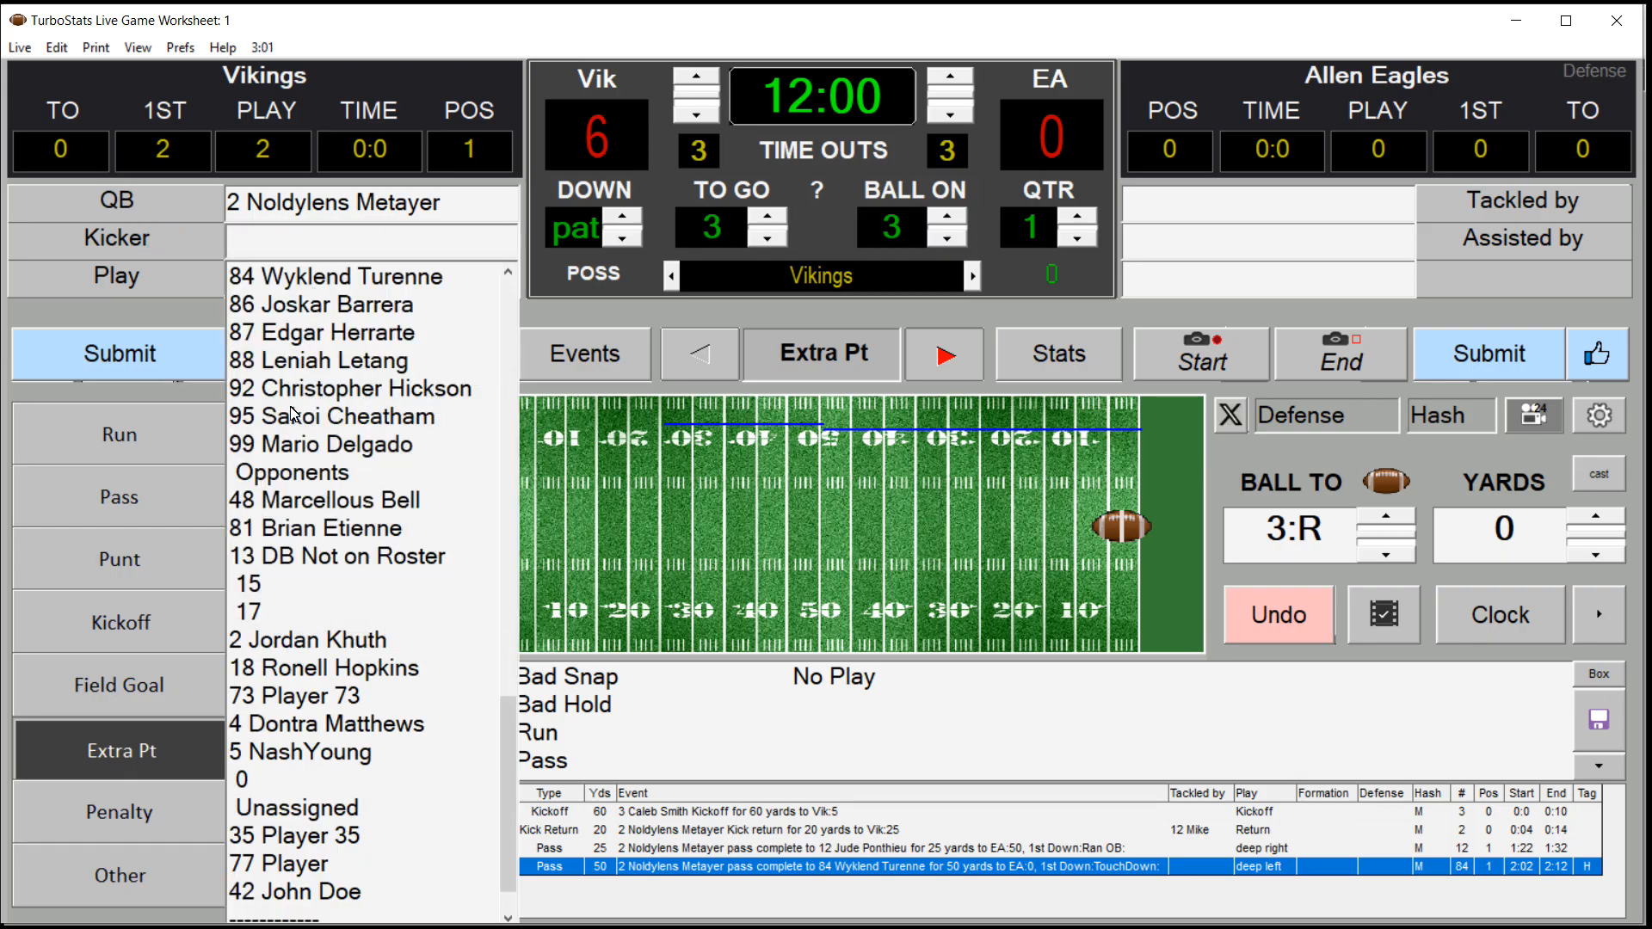
pyautogui.click(280, 639)
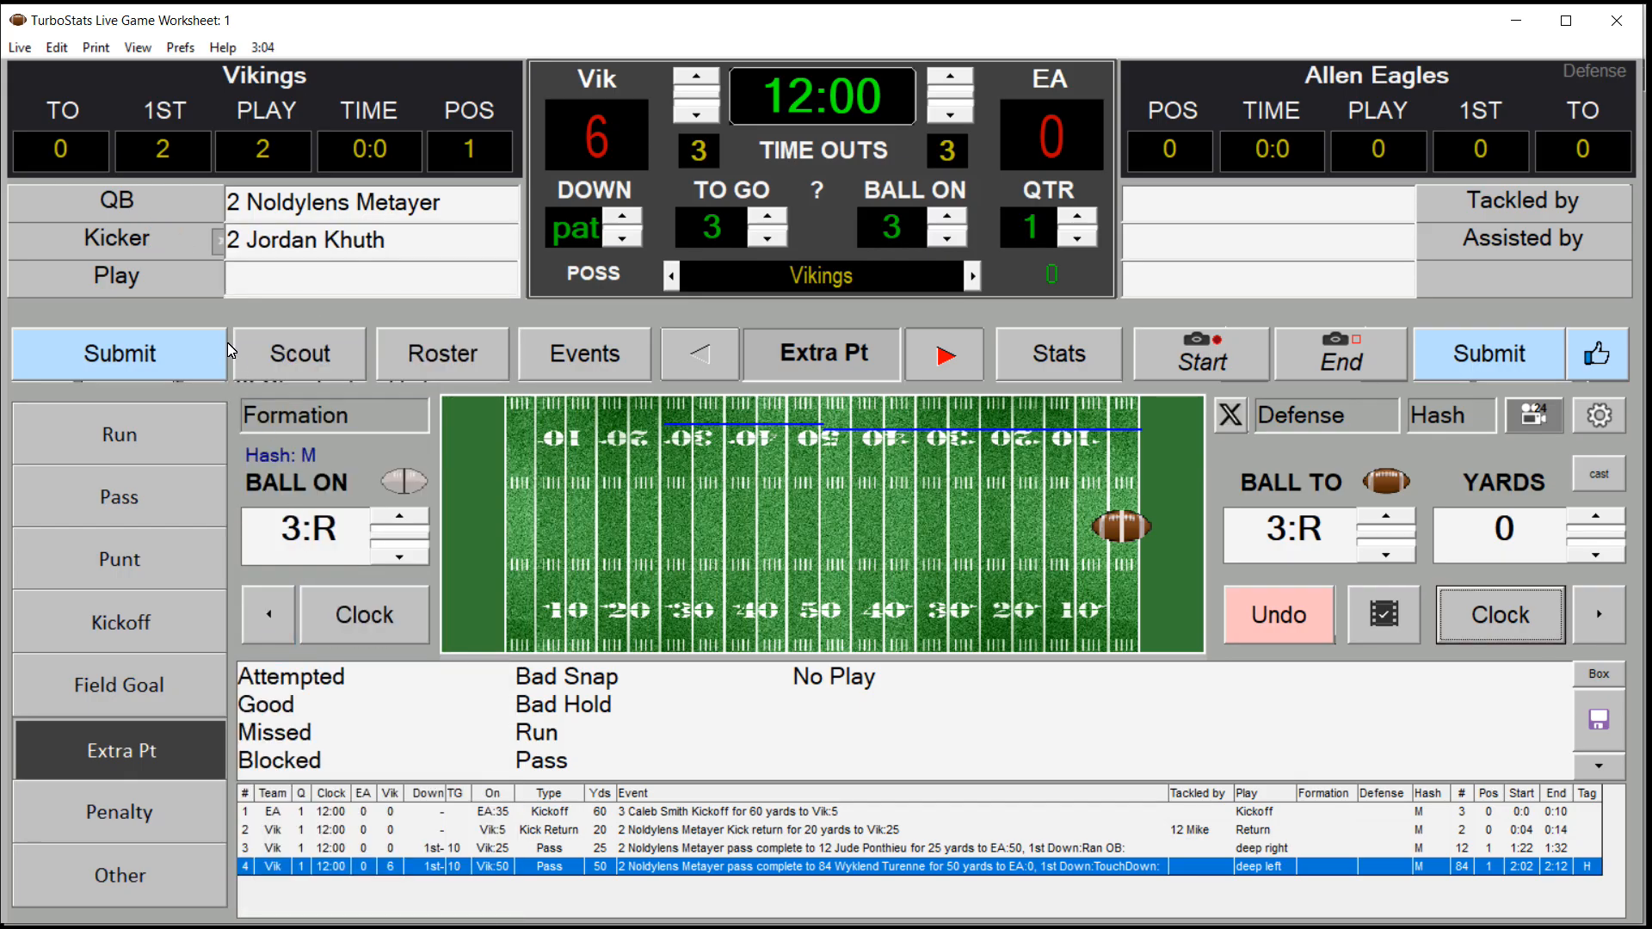
pyautogui.click(277, 707)
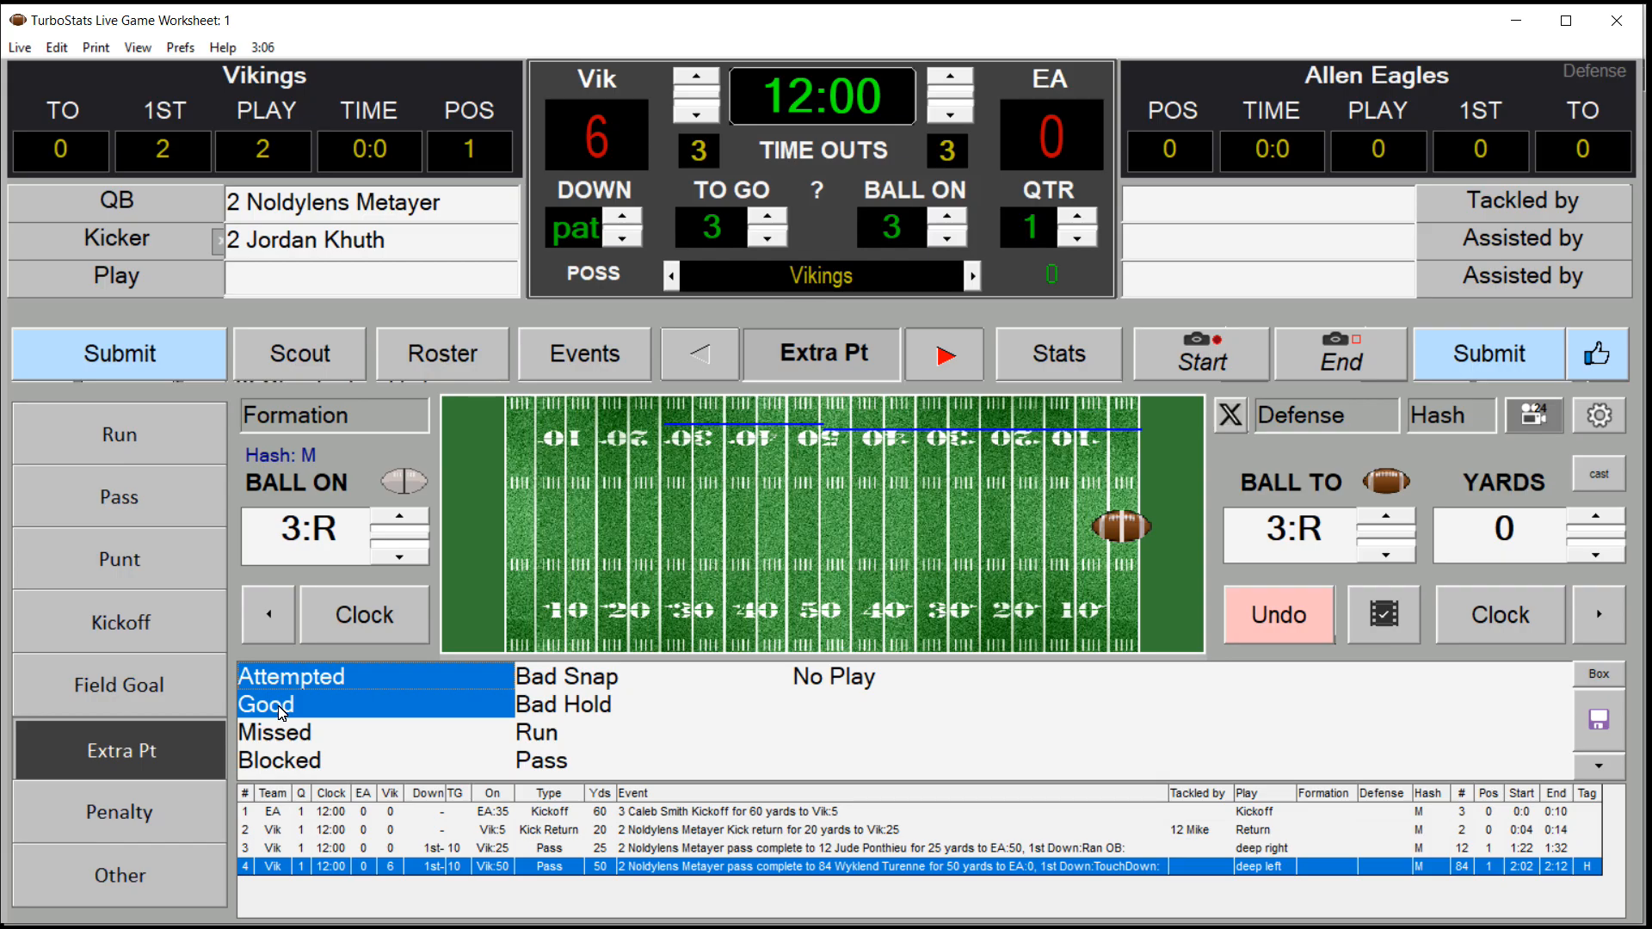
pyautogui.click(144, 353)
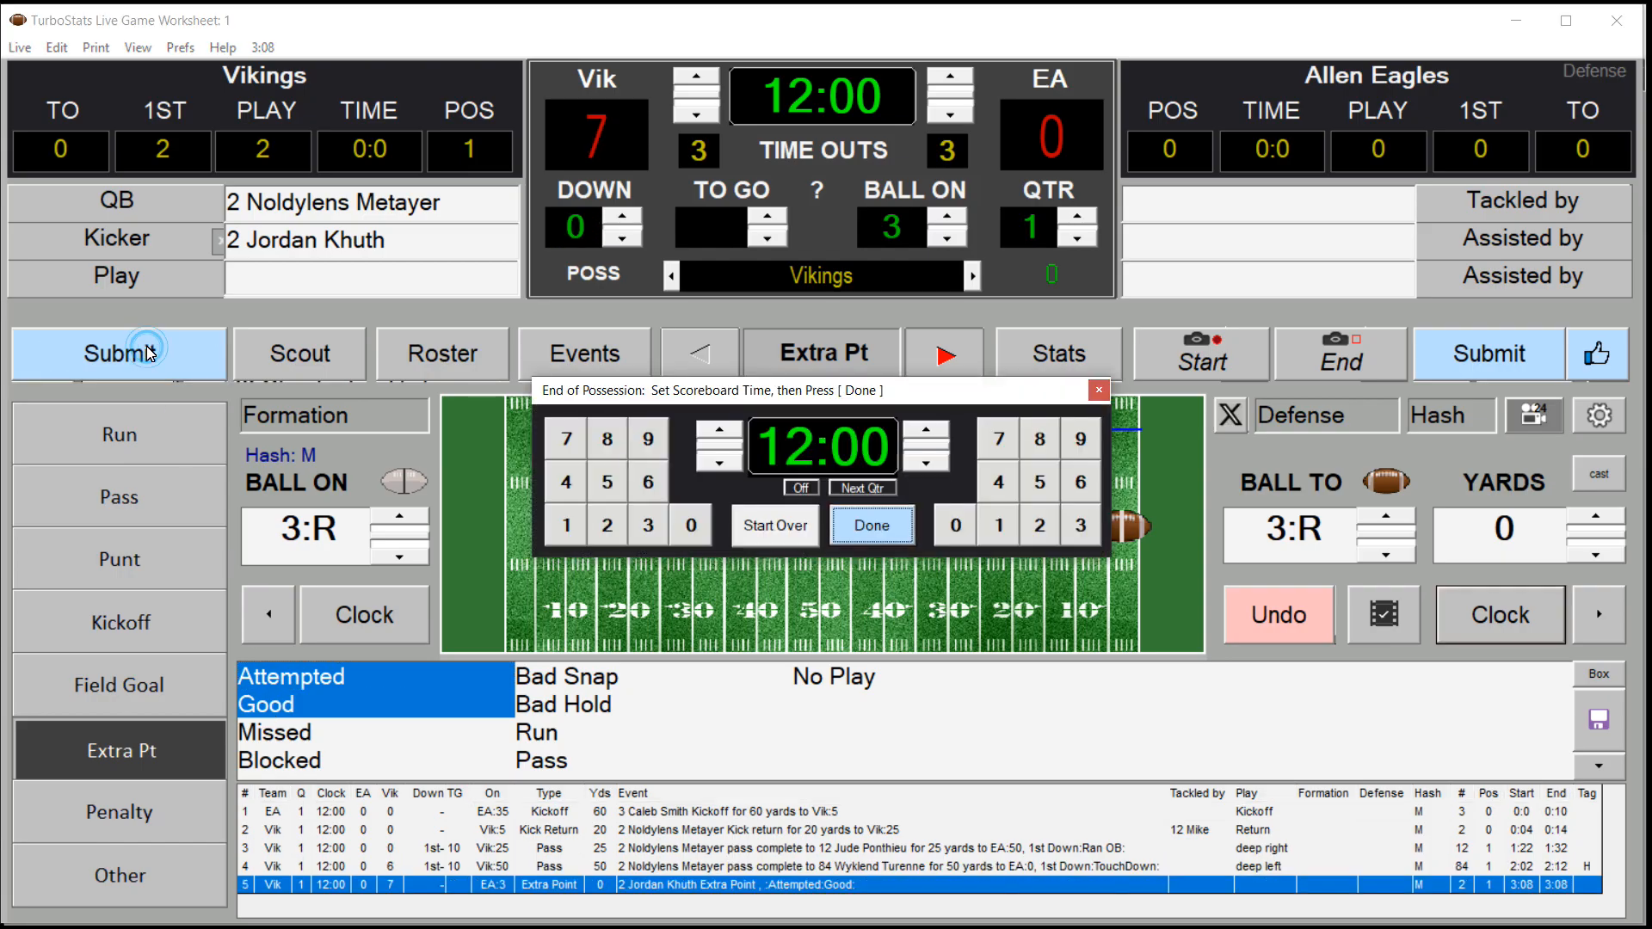
# Set the scoreboard time for the end of possession to 8:12 and accept it
pyautogui.click(720, 463)
pyautogui.click(720, 462)
pyautogui.click(720, 462)
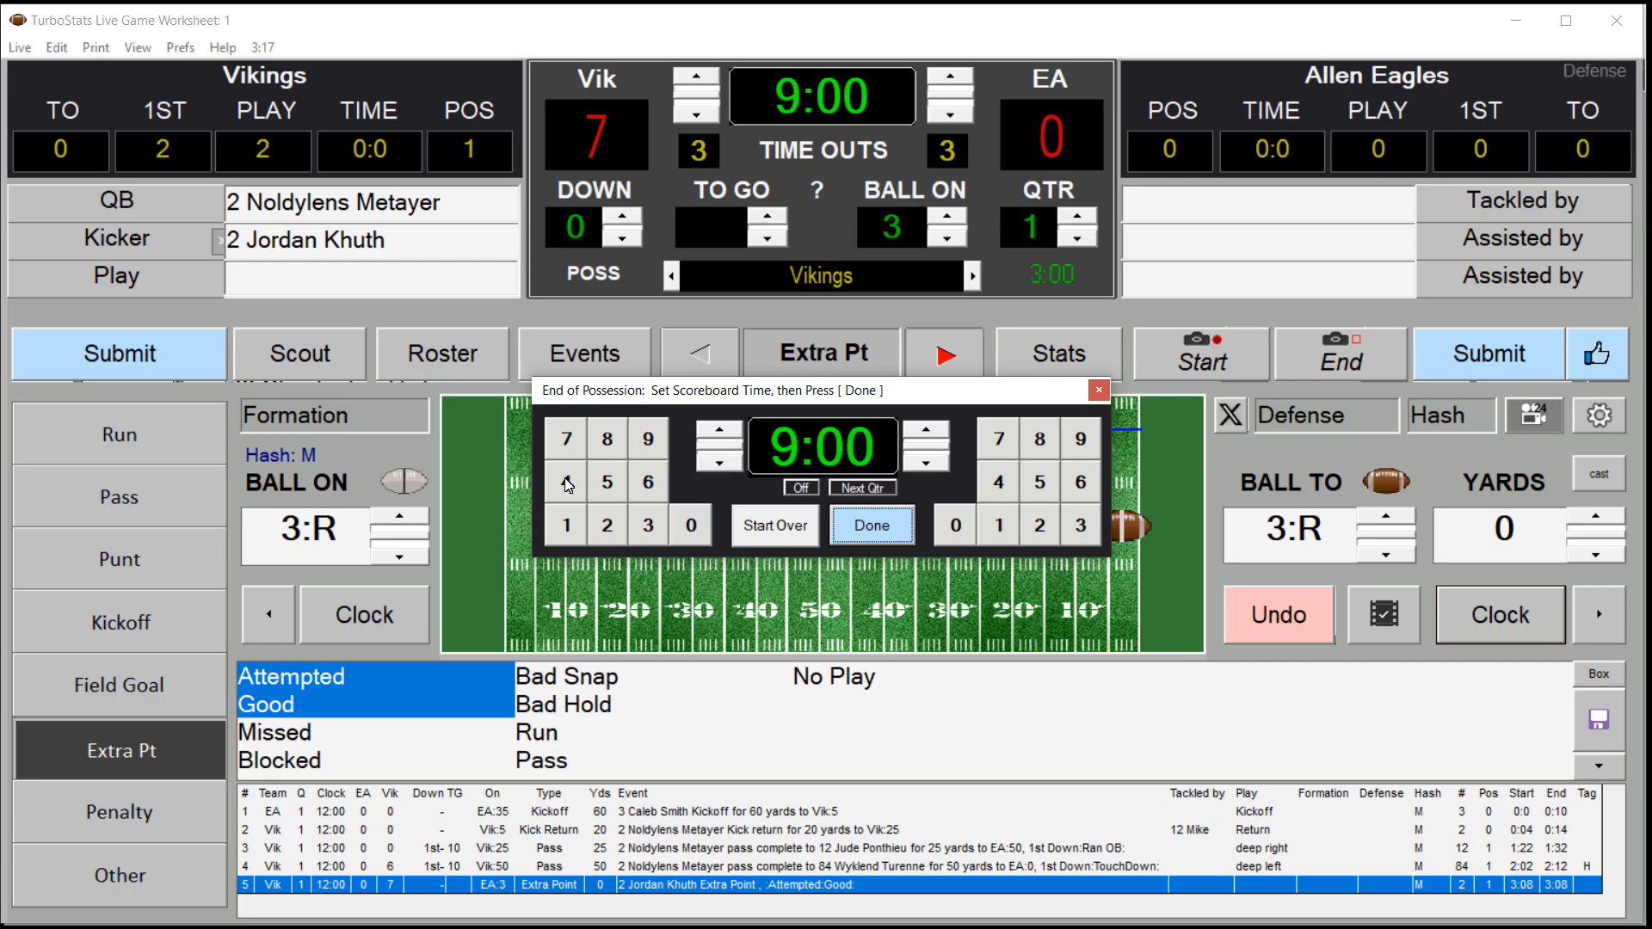
pyautogui.click(607, 439)
pyautogui.click(999, 525)
pyautogui.click(1039, 525)
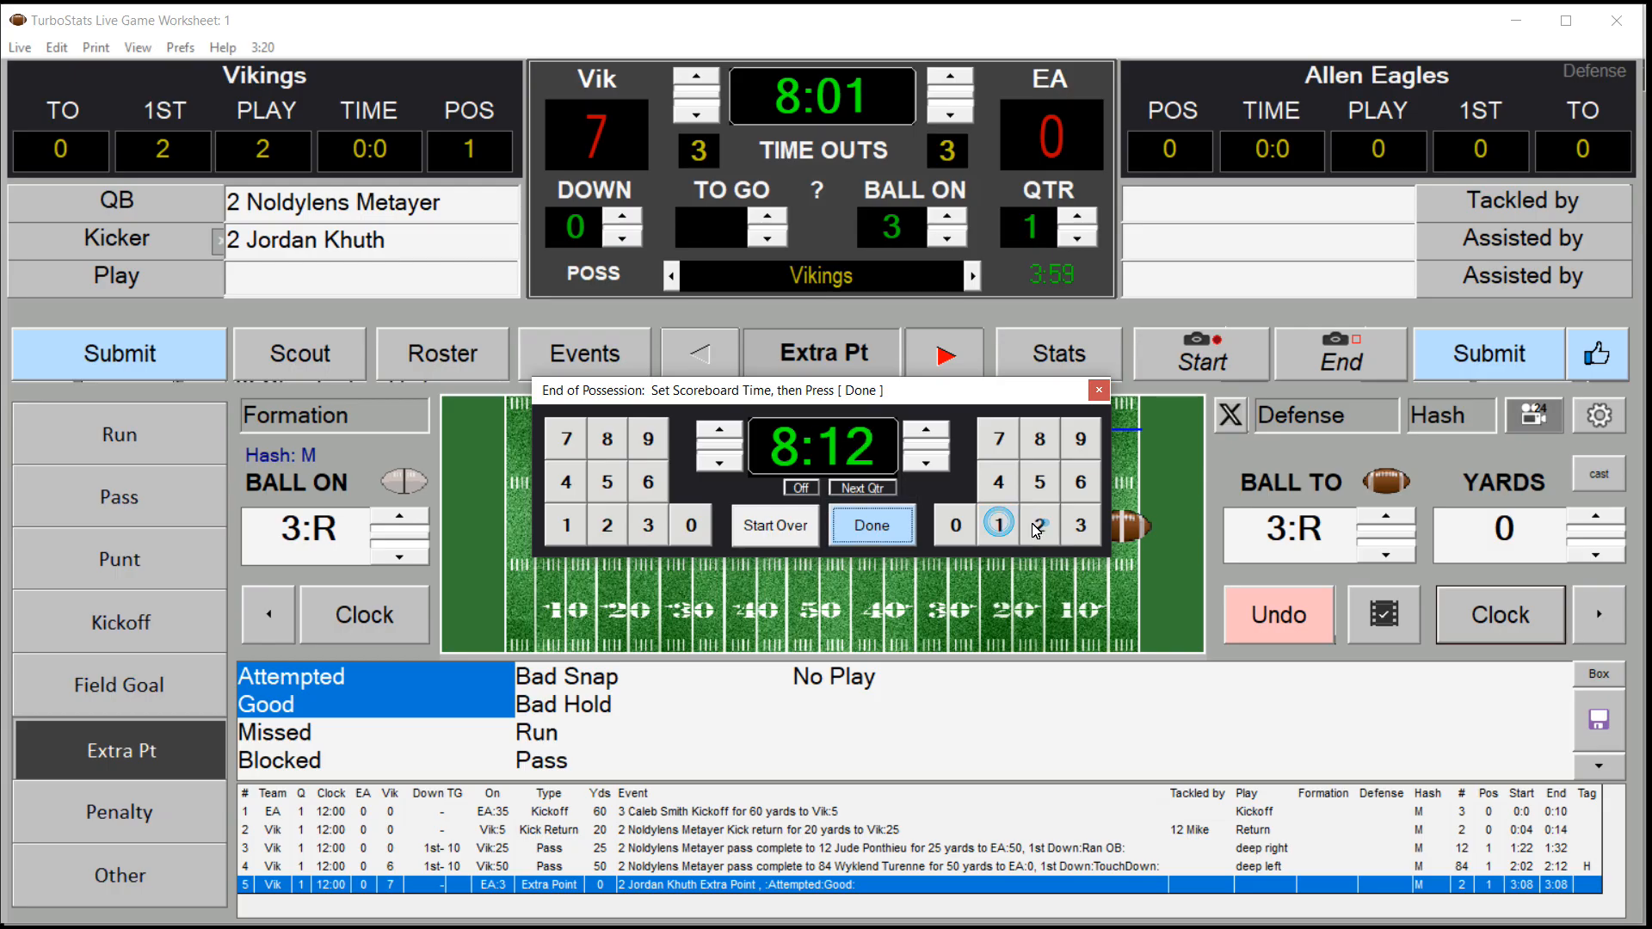
pyautogui.click(887, 529)
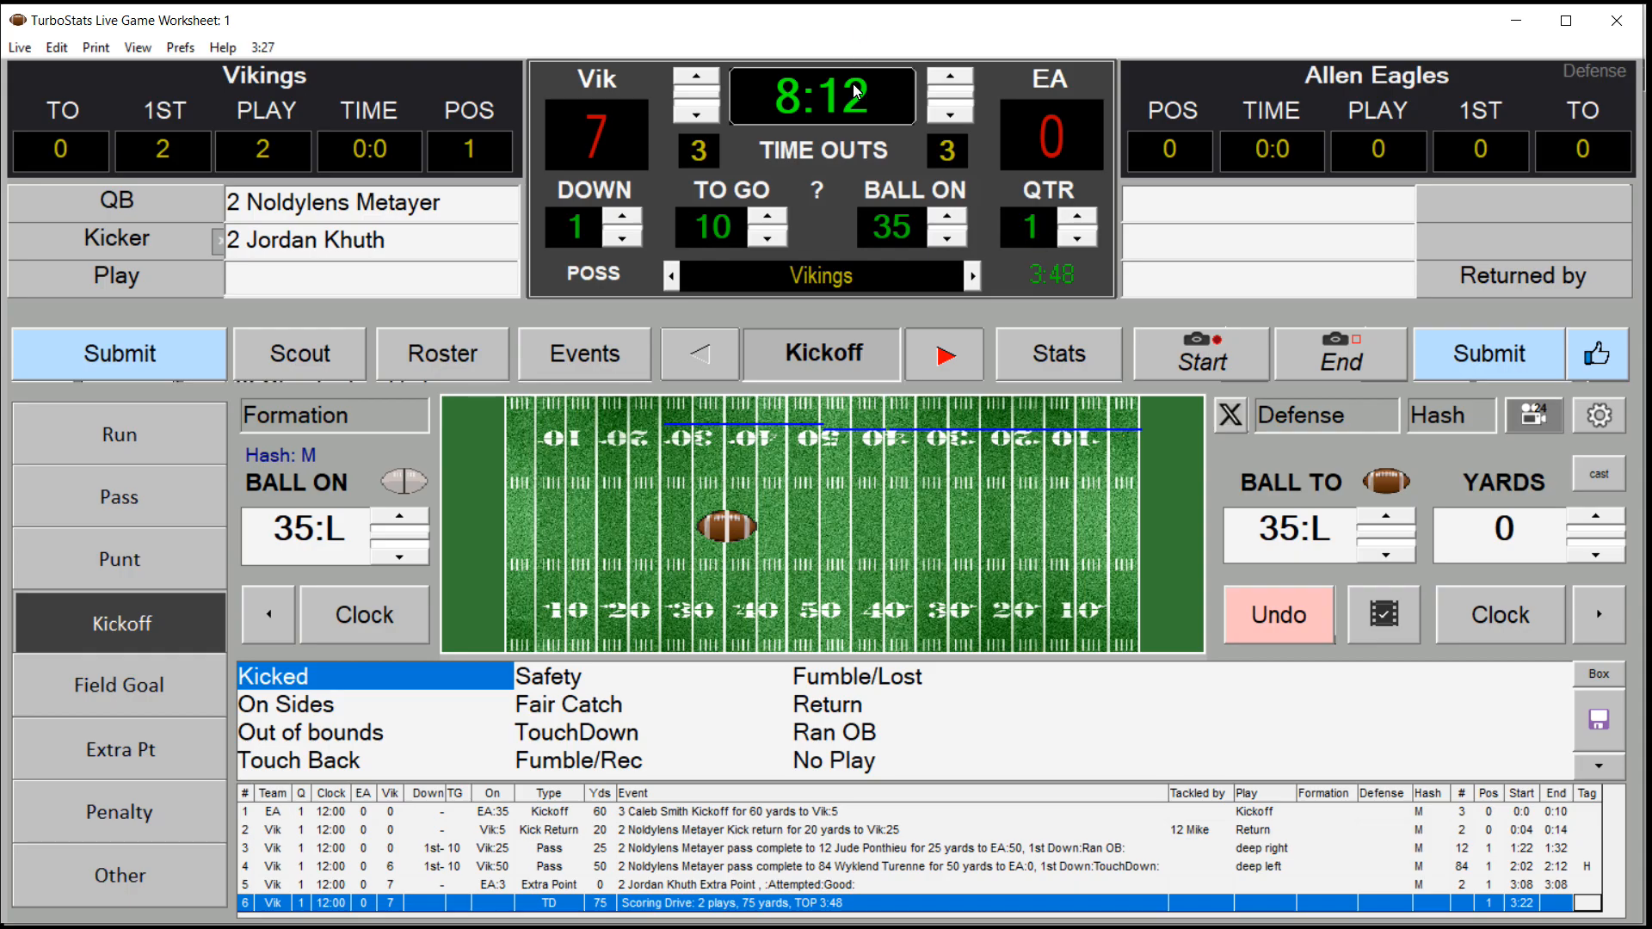
# Run the game clock briefly, stop it, and raise the scoreboard time by two seconds to 8:11
pyautogui.click(1490, 632)
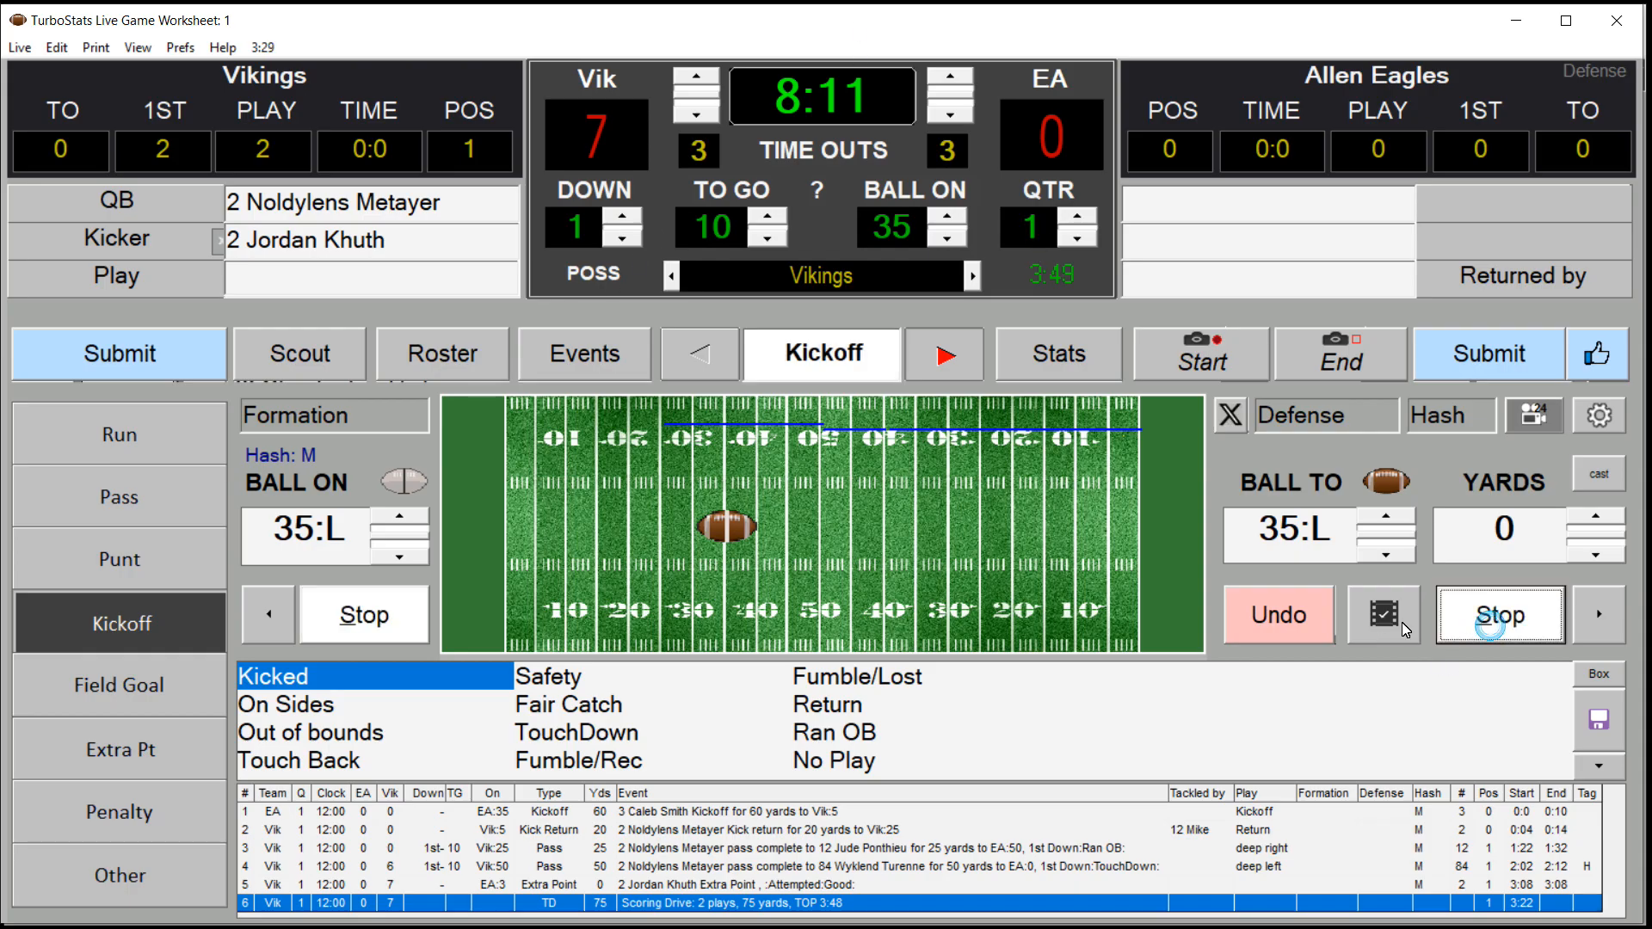
pyautogui.click(1453, 618)
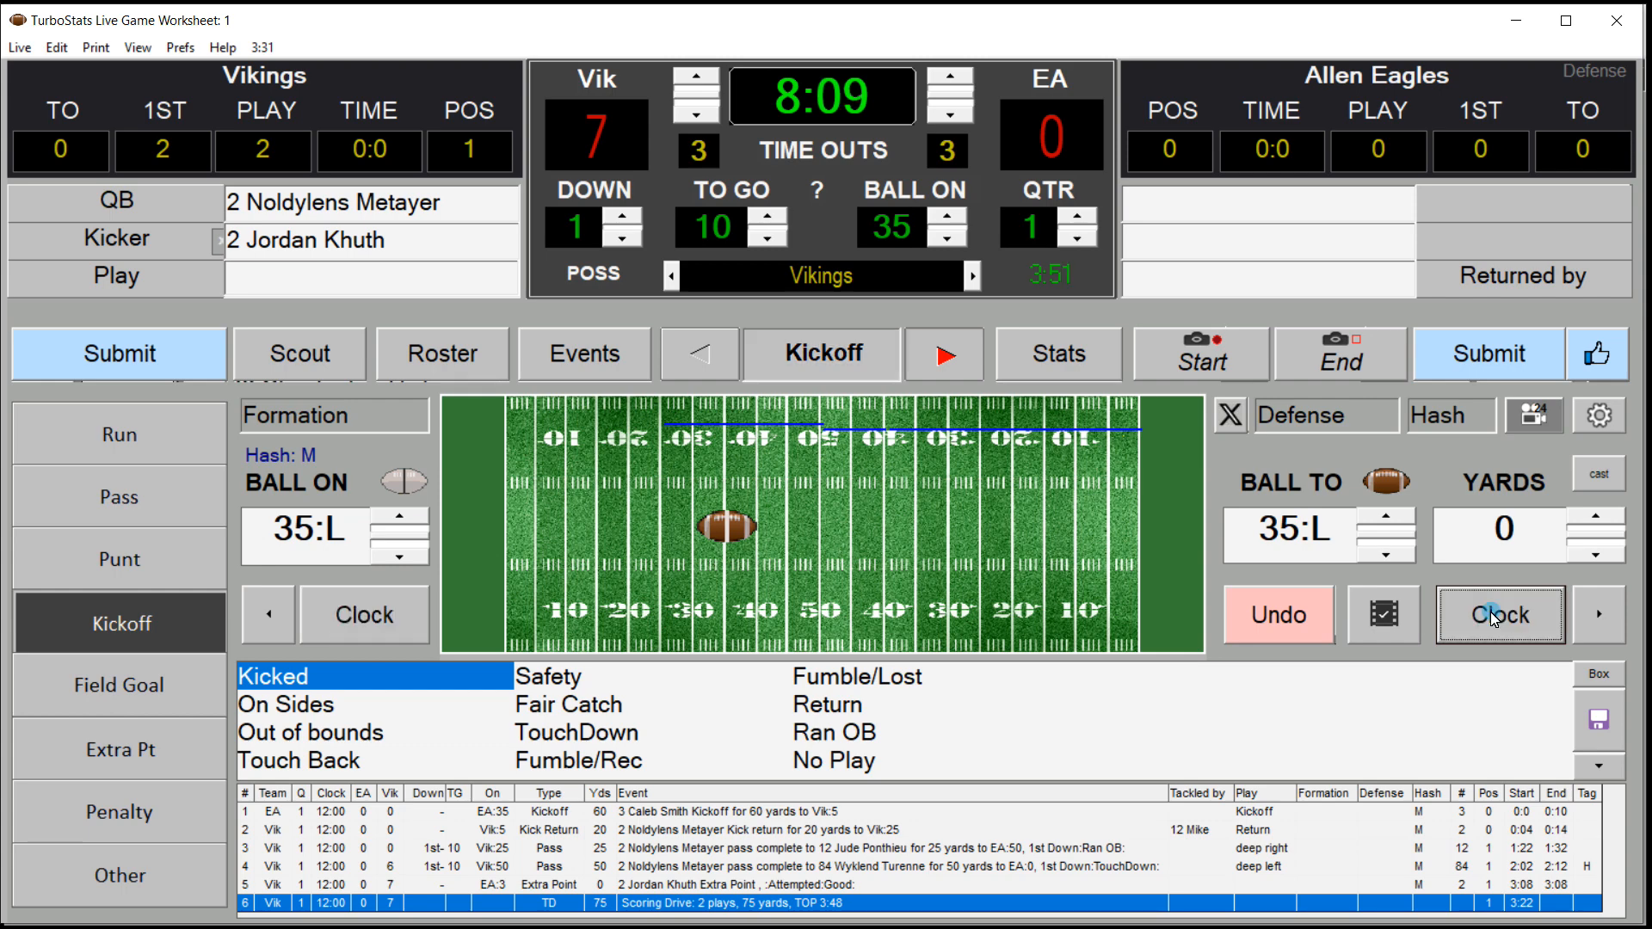
pyautogui.click(949, 78)
pyautogui.click(949, 77)
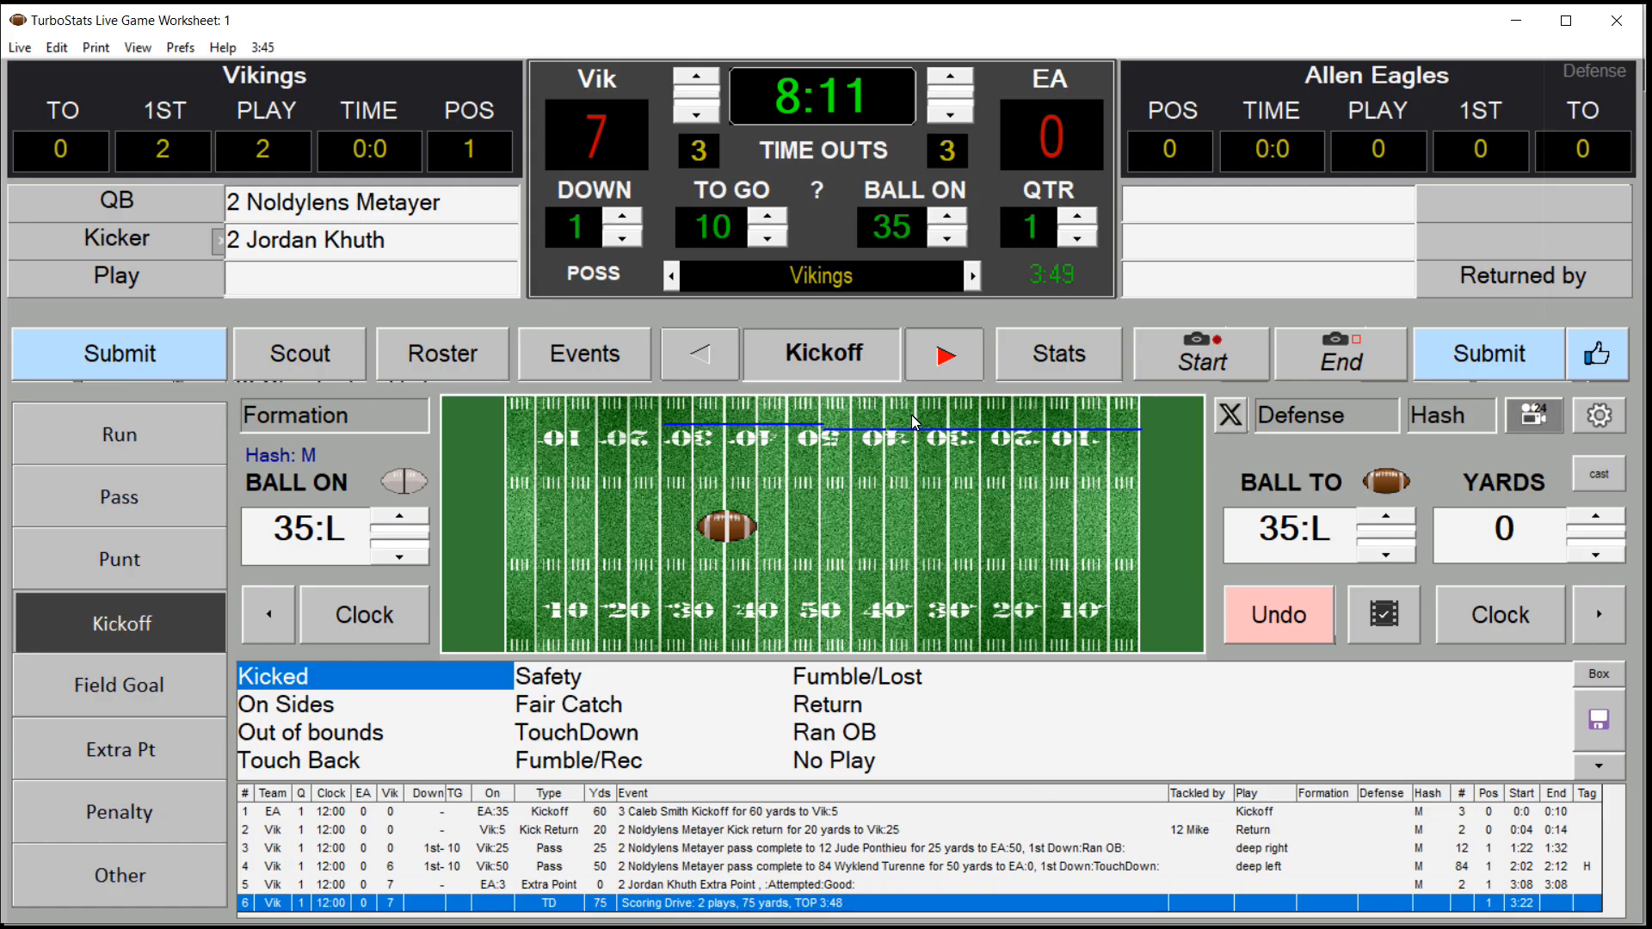
# Review the Vikings player stats and the game box score, switching the box score to regular-weight text before closing it
pyautogui.click(1065, 359)
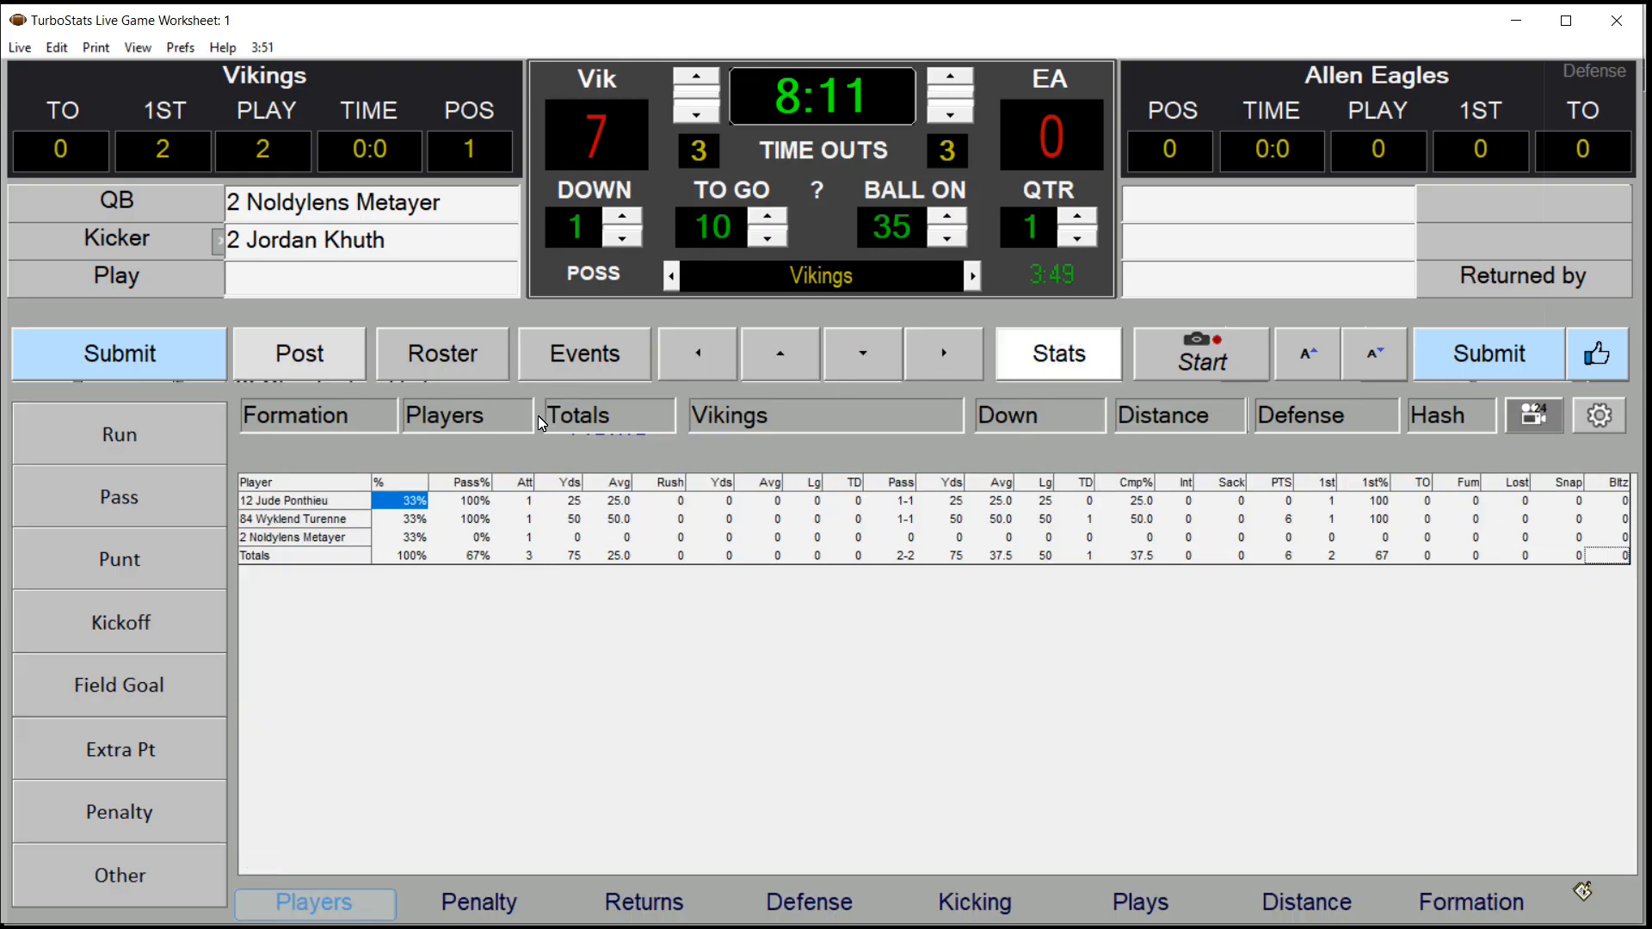
pyautogui.click(1068, 370)
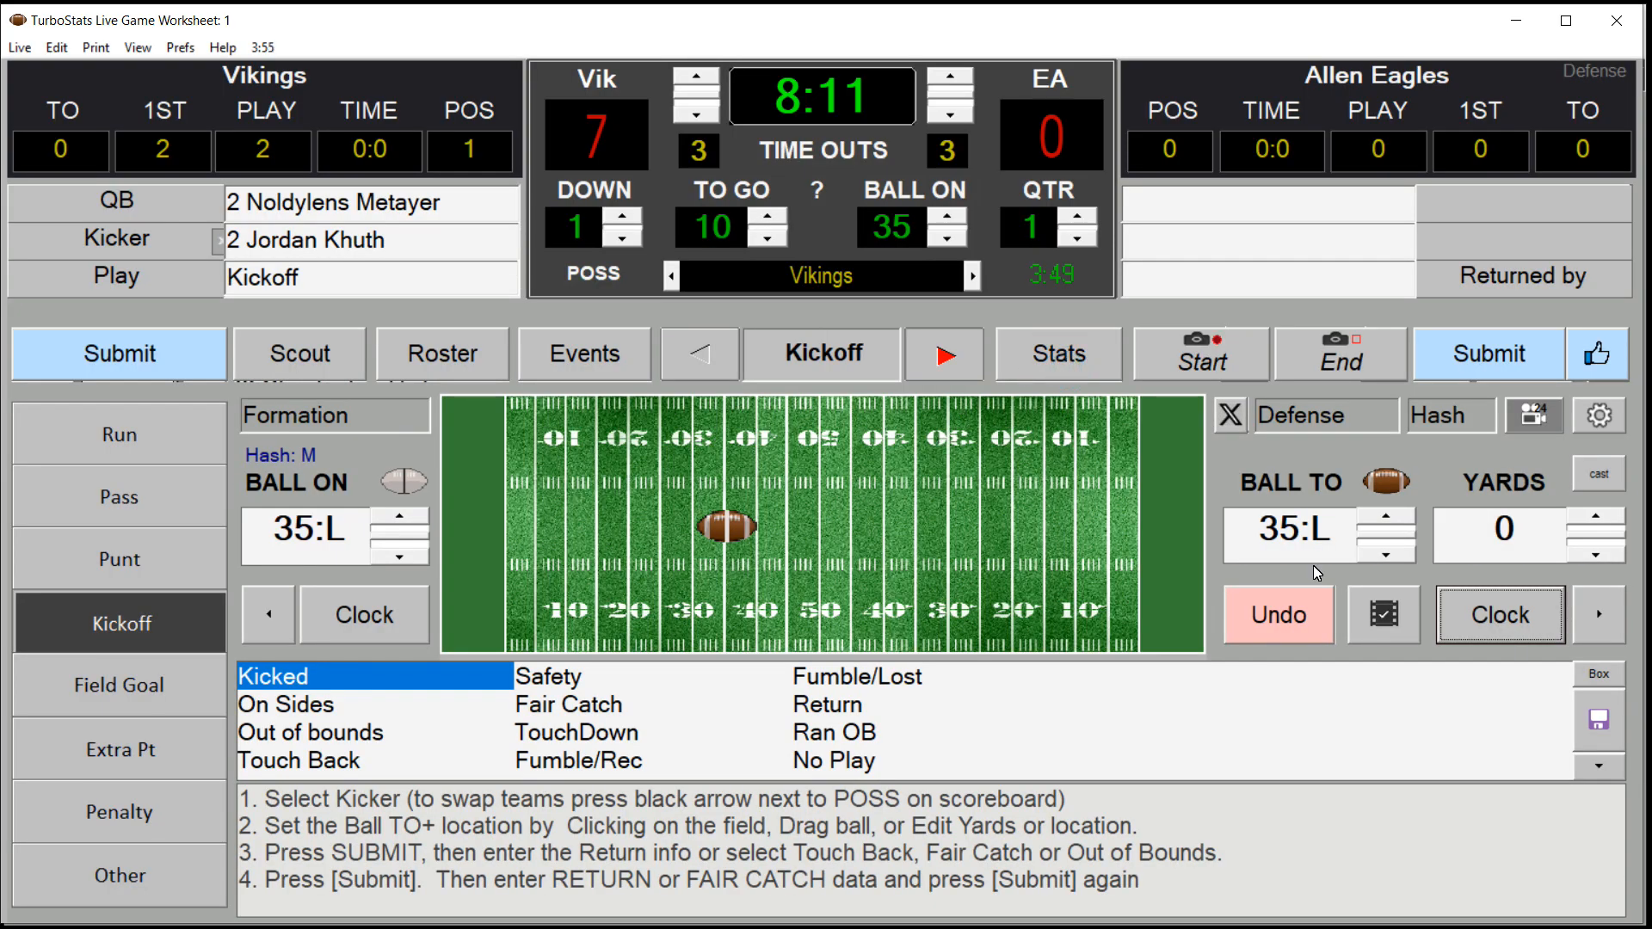
pyautogui.click(1596, 675)
pyautogui.moveTo(1630, 422); pyautogui.dragTo(1511, 428)
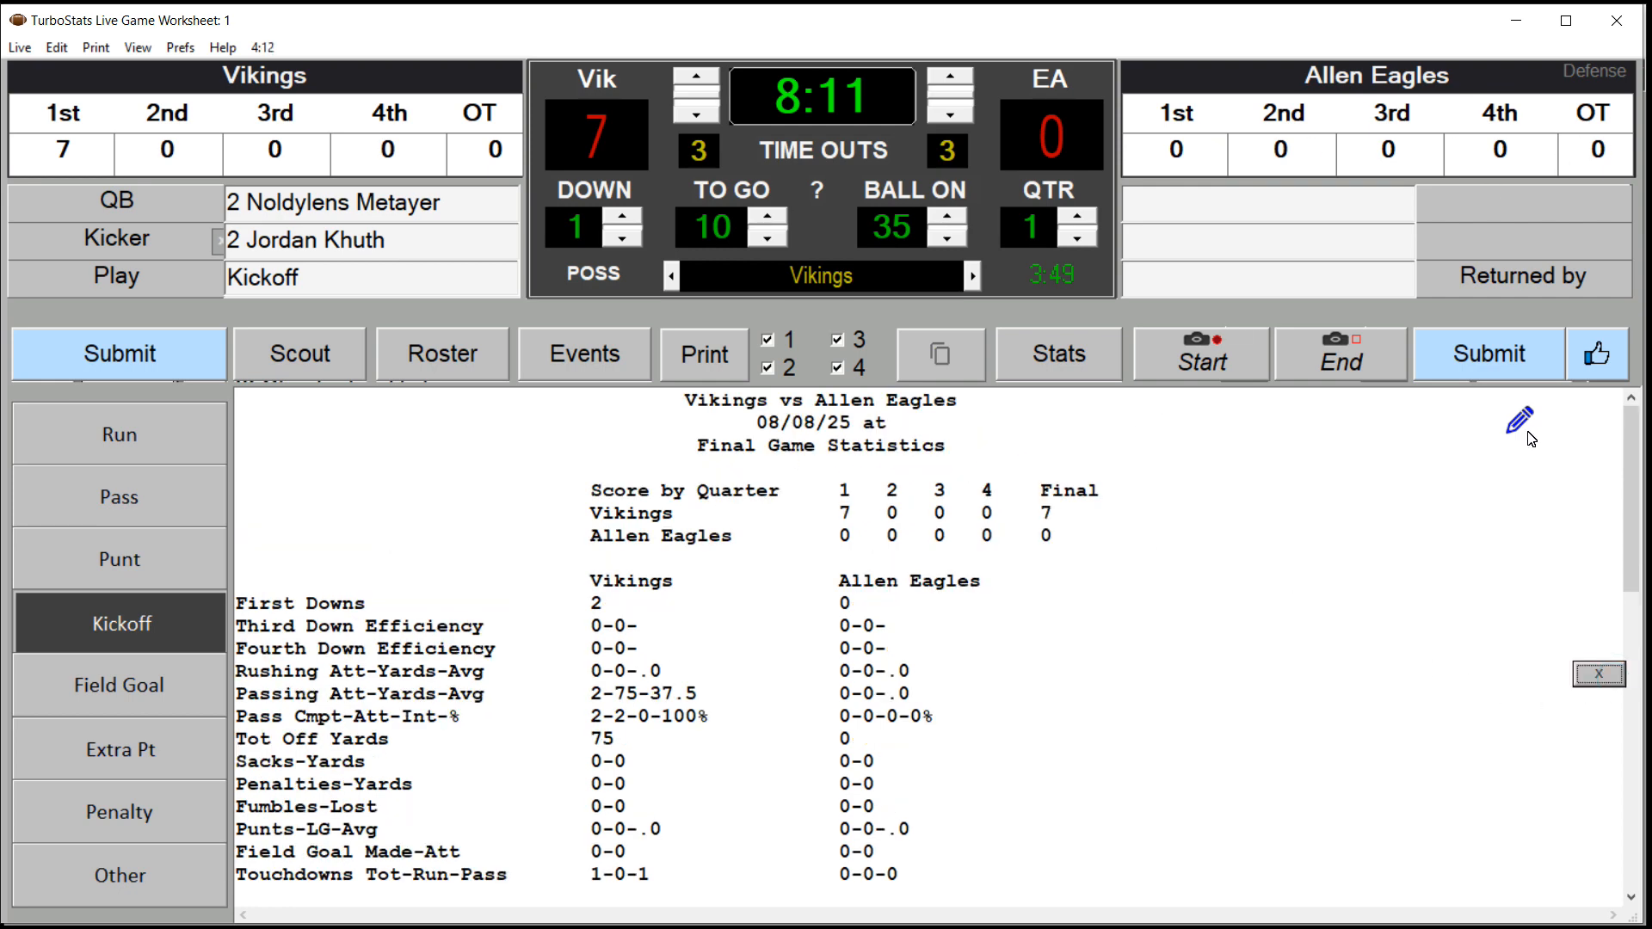
pyautogui.click(1524, 425)
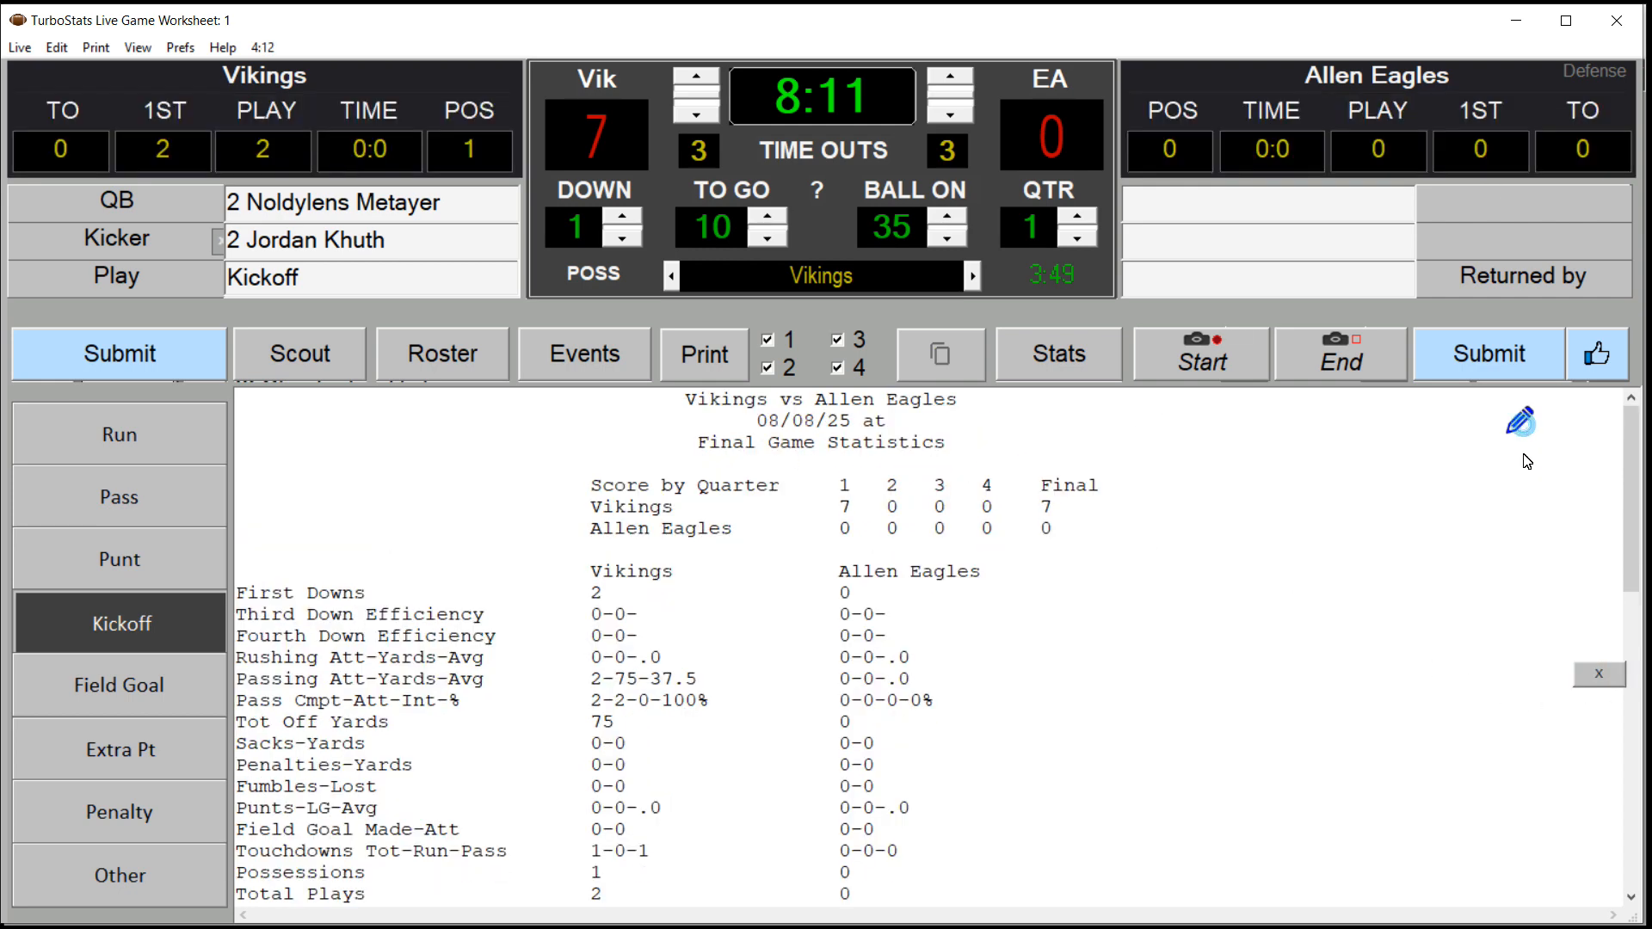
pyautogui.click(1600, 675)
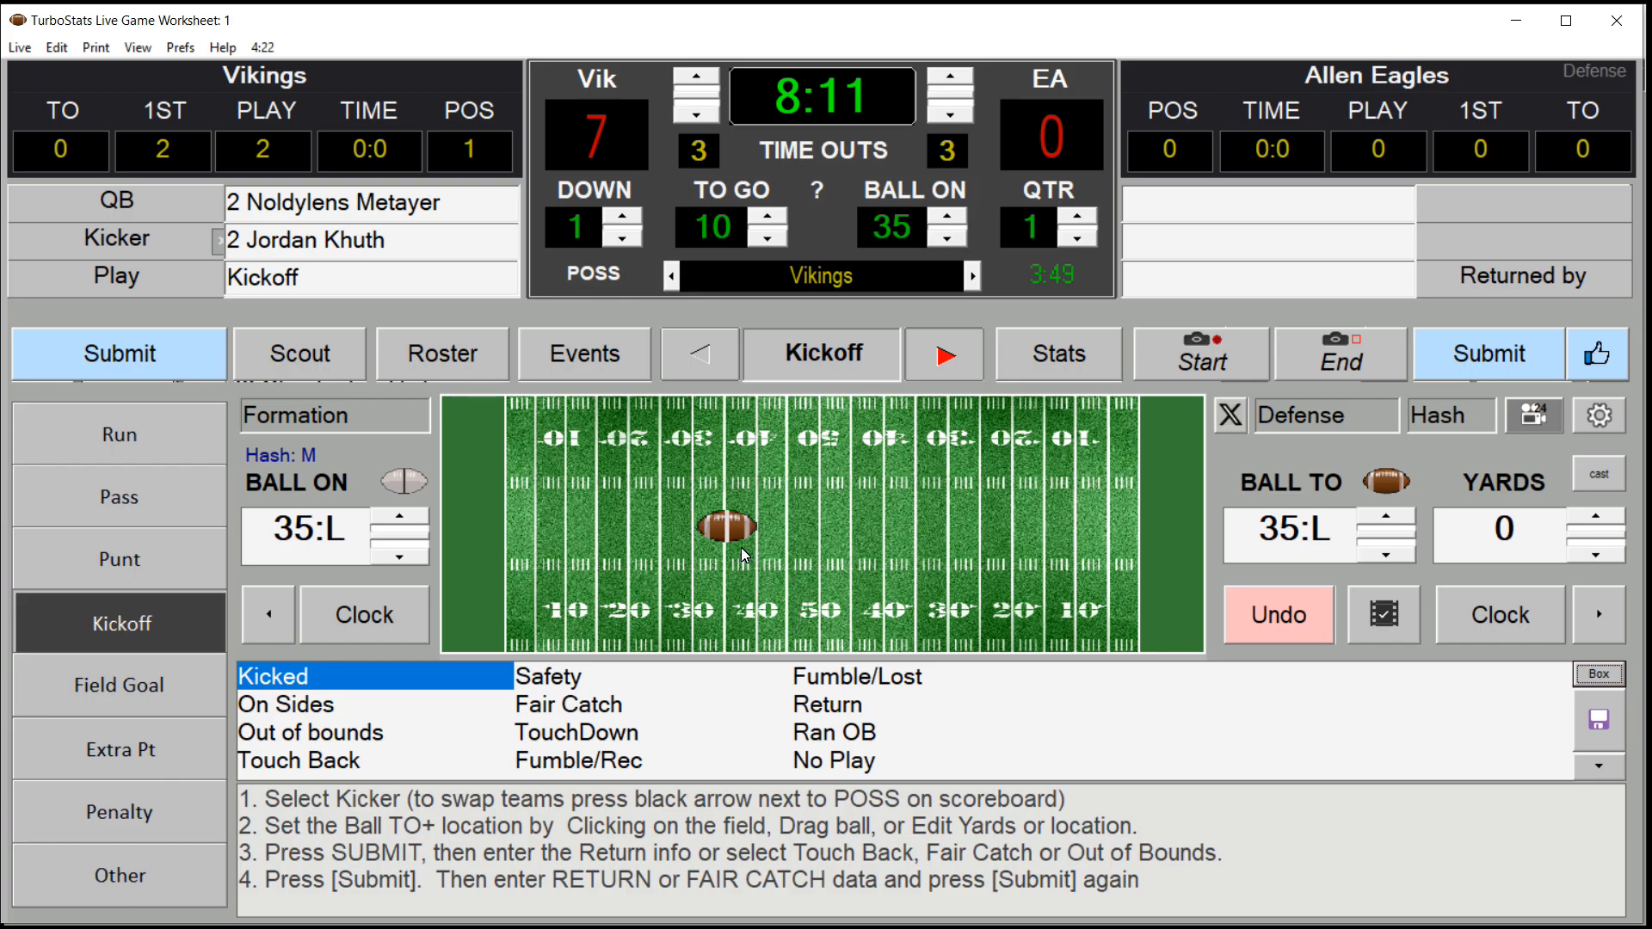
# Record and submit a left tackle run by Vikings number 87 for 14 yards to 49:L, tackled by Eagles number 3
pyautogui.click(169, 637)
pyautogui.click(148, 453)
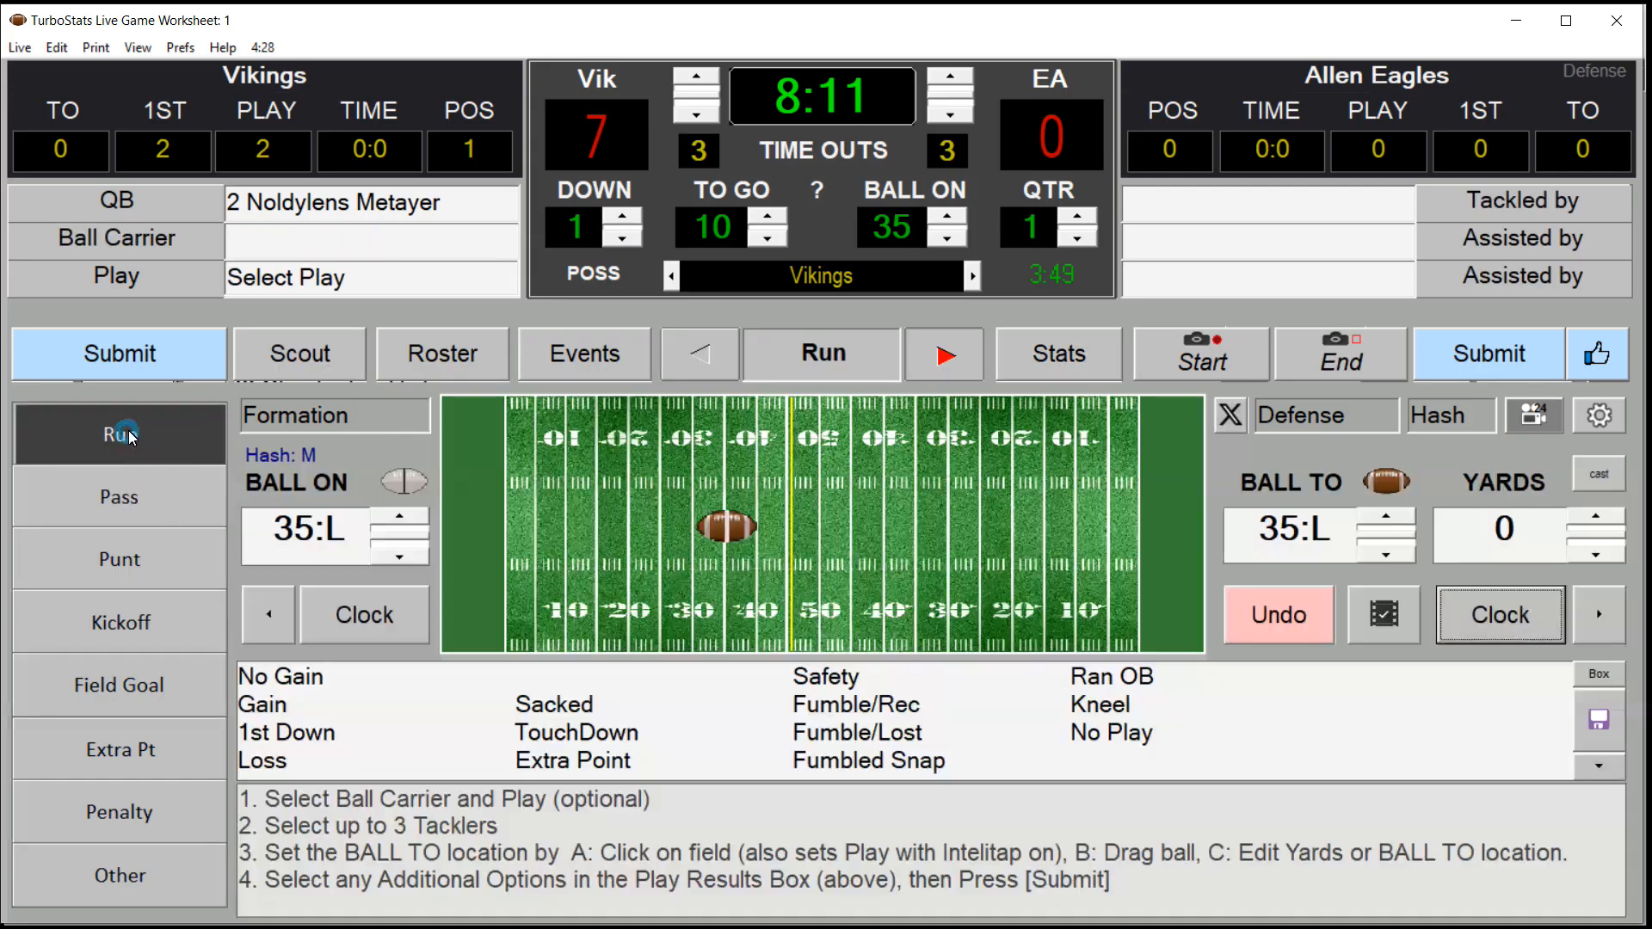
pyautogui.click(160, 241)
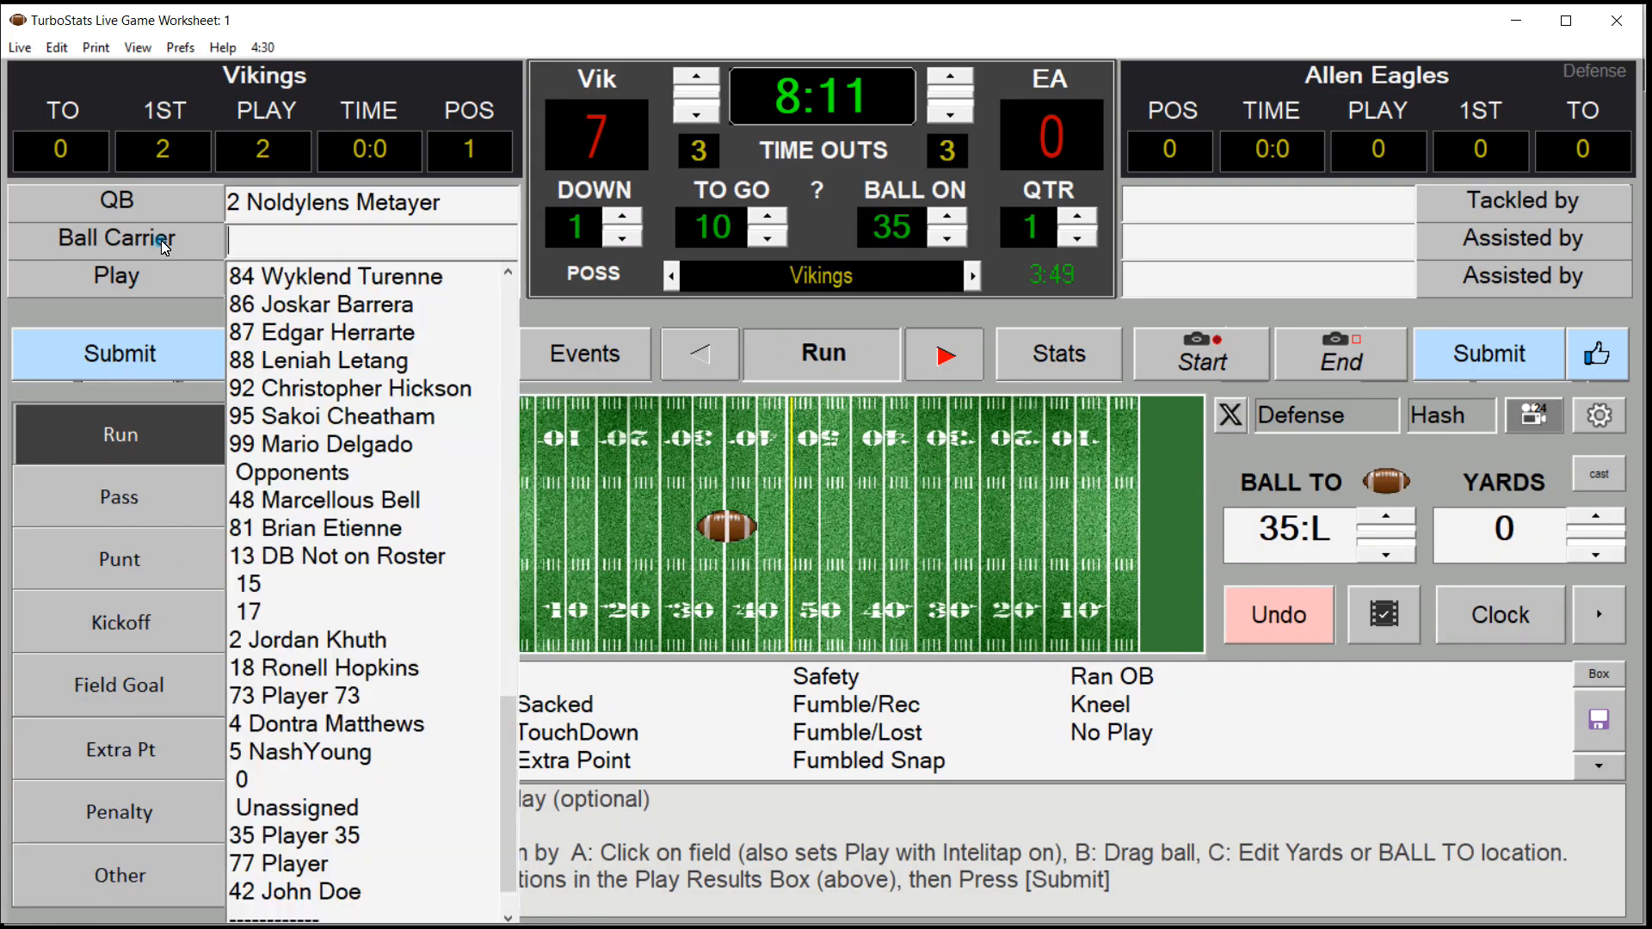
pyautogui.click(312, 328)
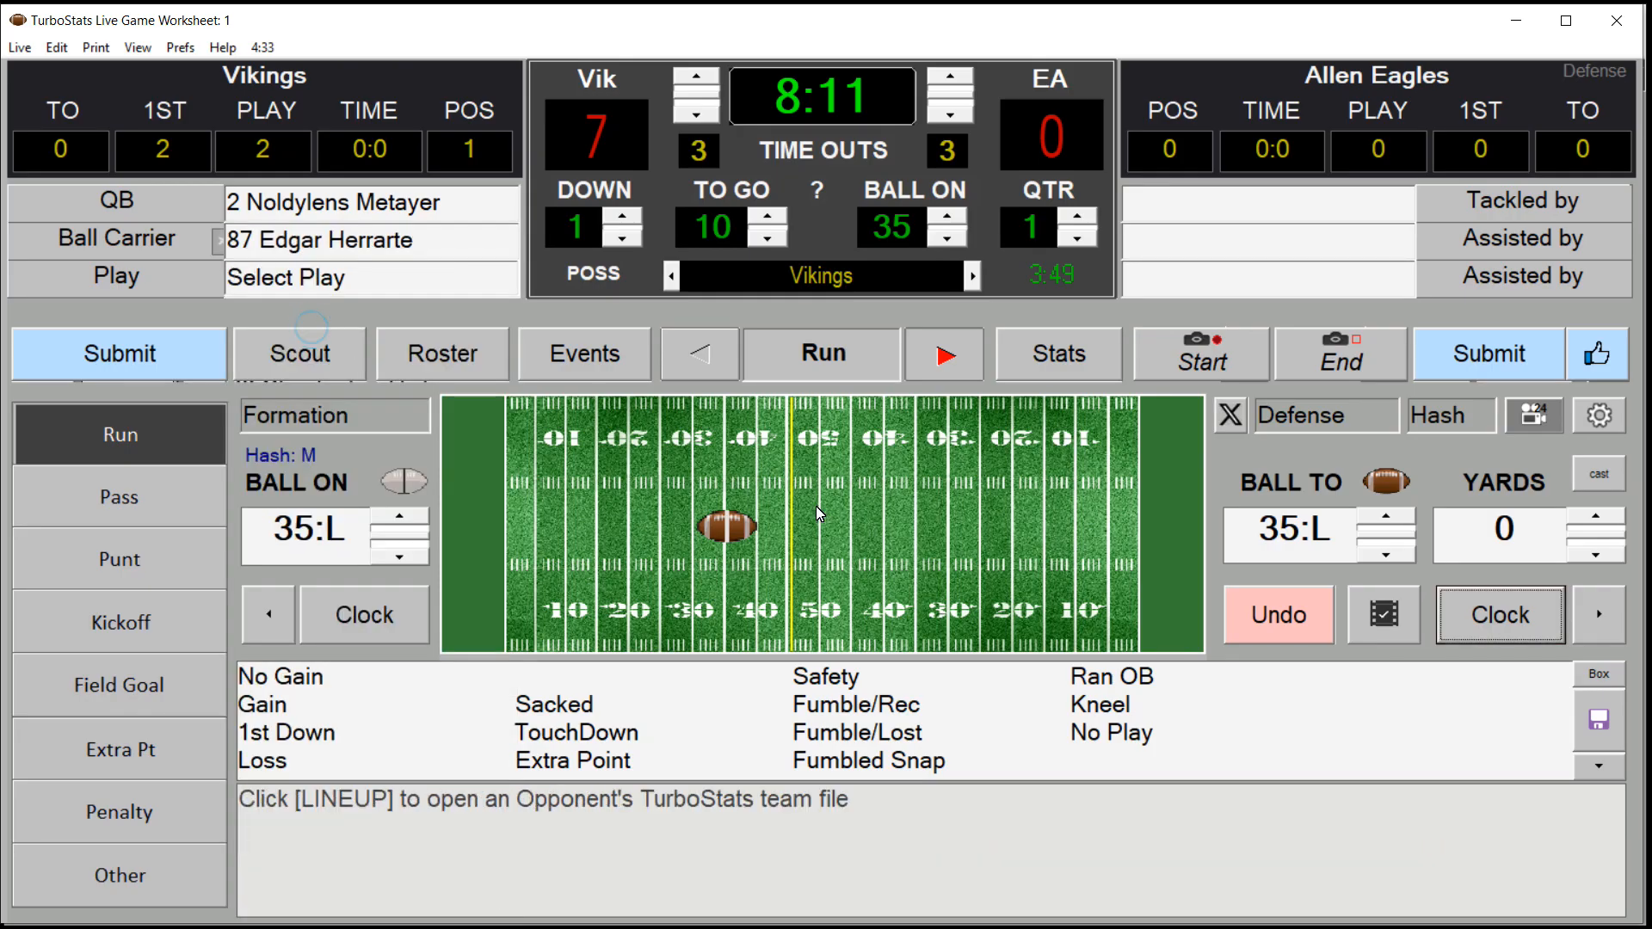
pyautogui.click(827, 464)
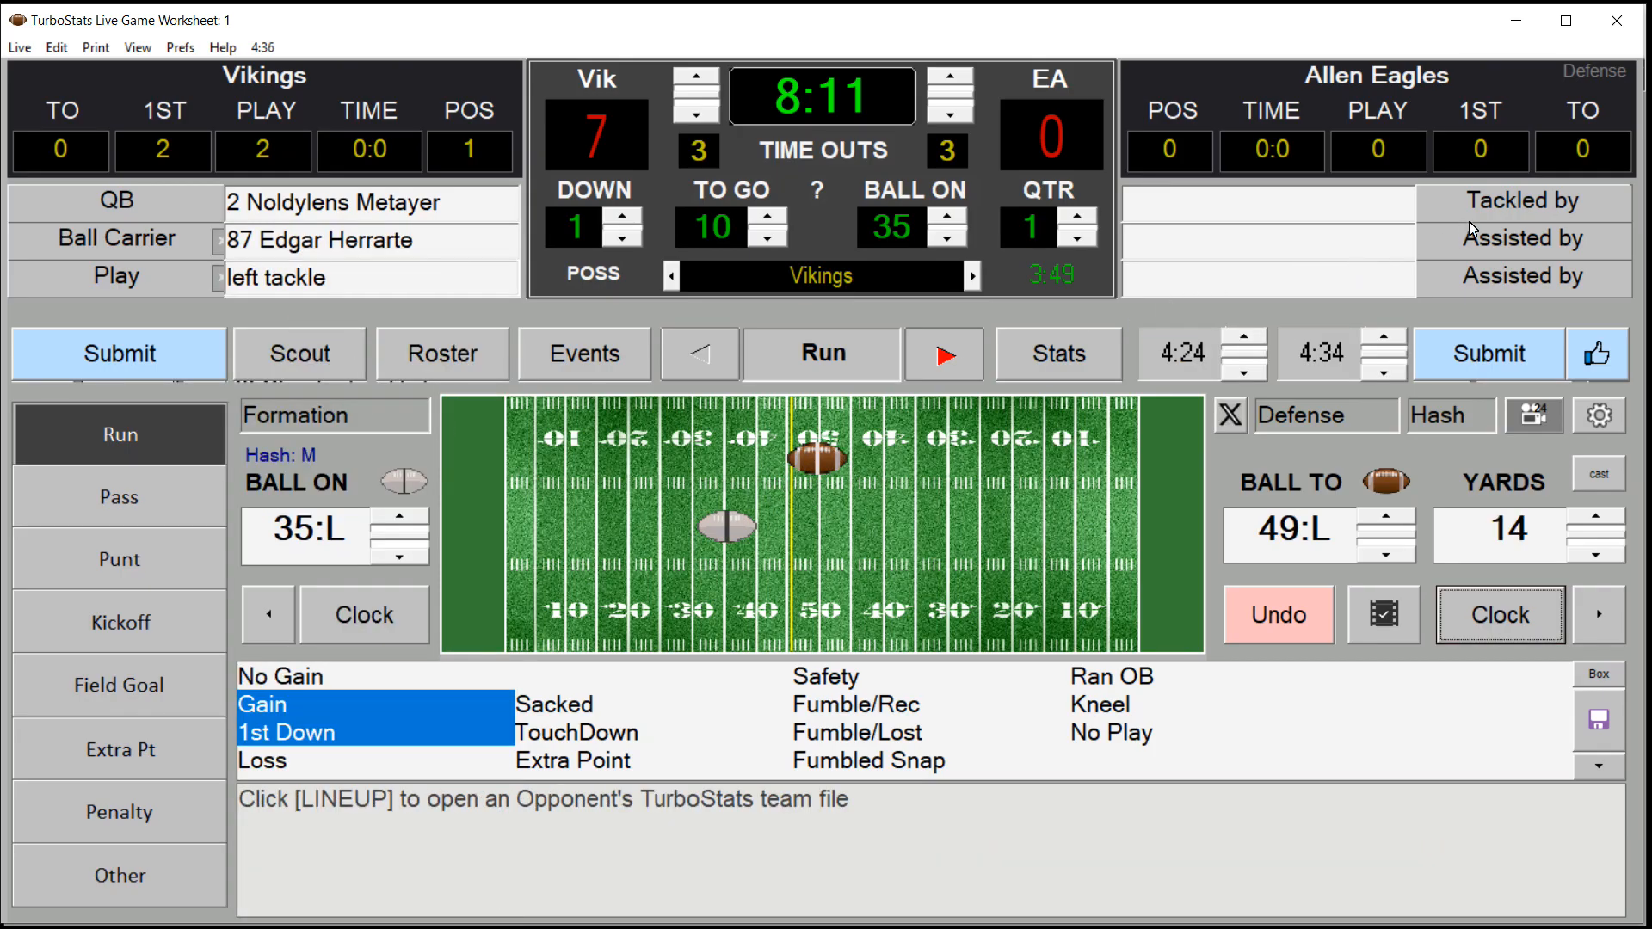
pyautogui.click(1488, 199)
pyautogui.click(1282, 291)
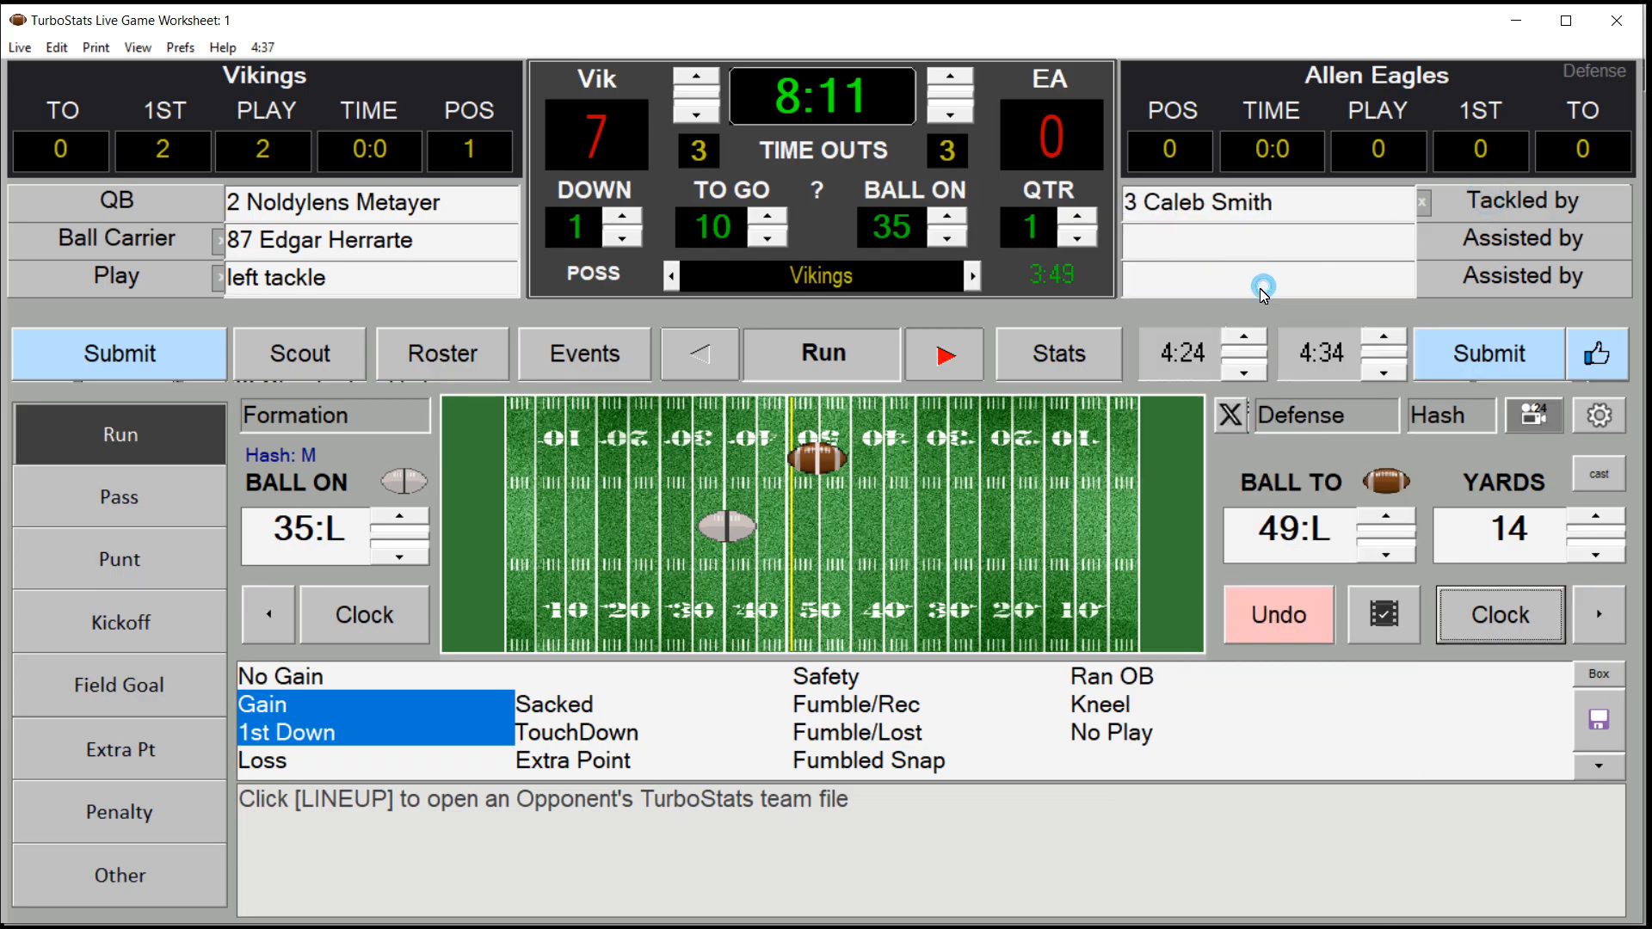
pyautogui.click(1472, 359)
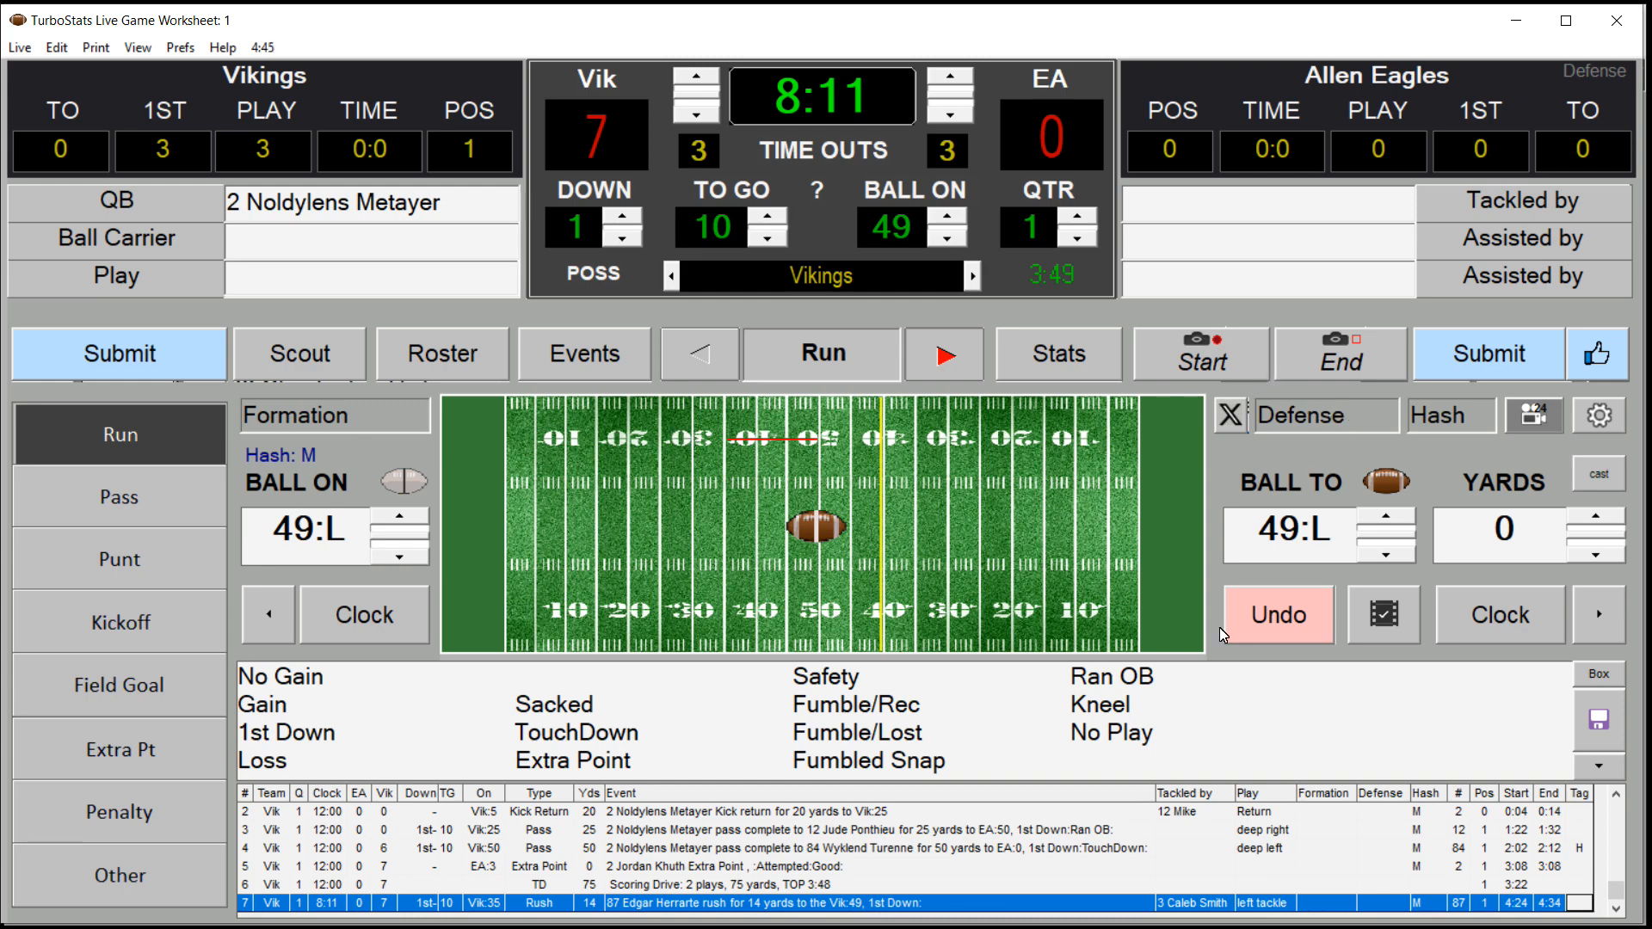
# Undo the last run while keeping its entries, change its end spot to 45:L, and resubmit it as run out of bounds
pyautogui.click(1276, 616)
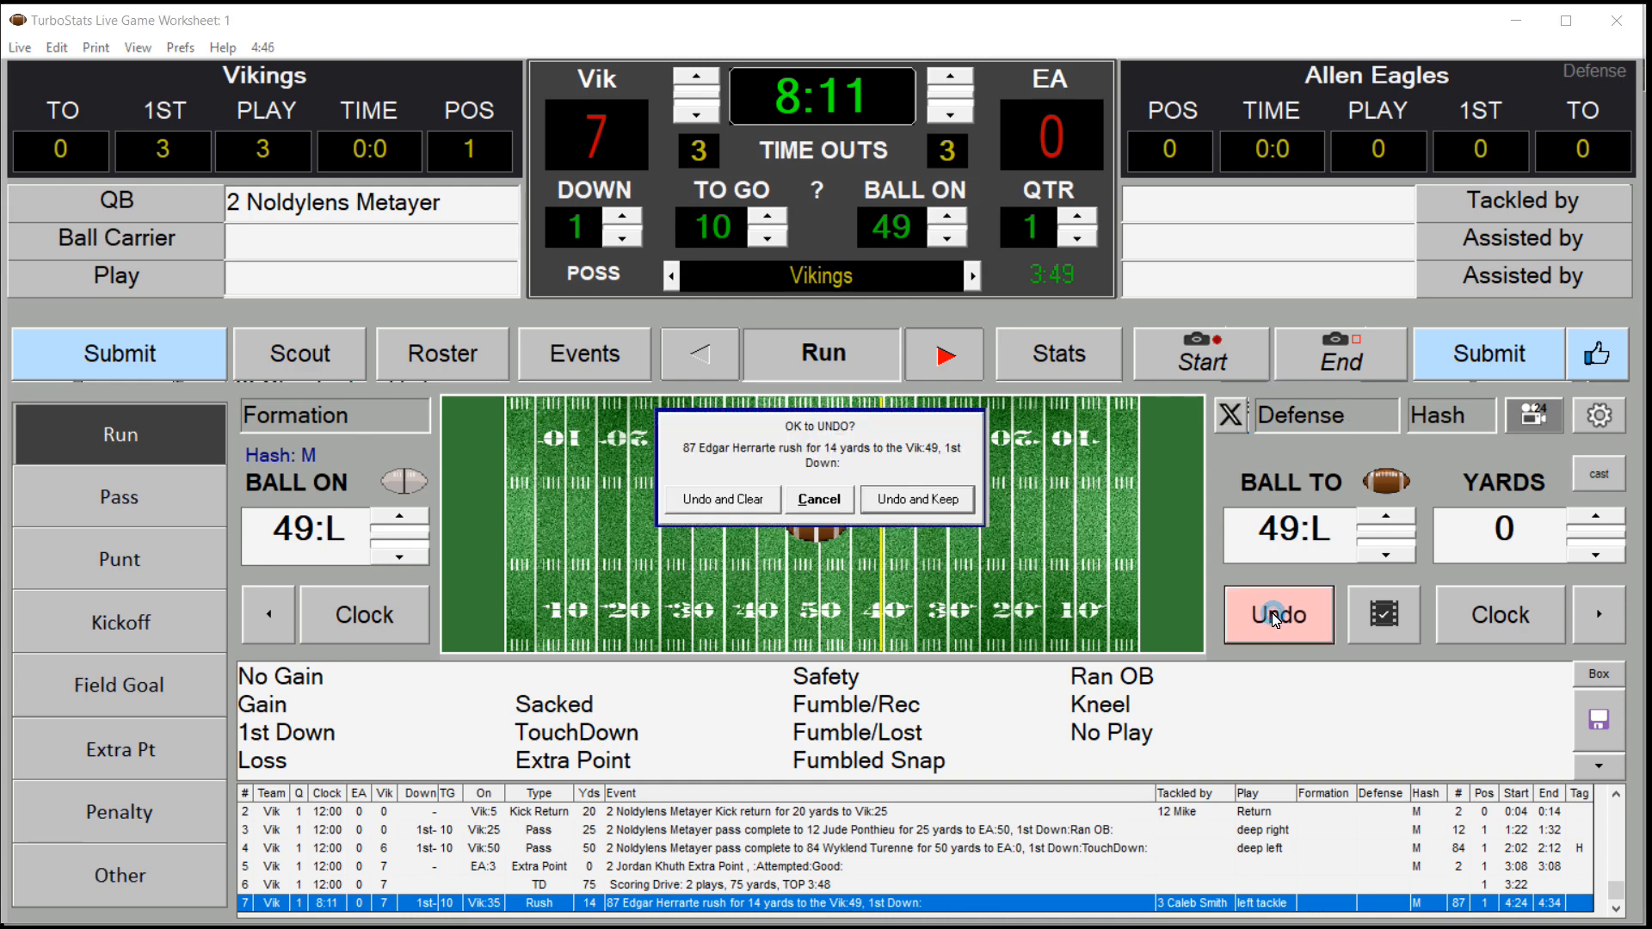
pyautogui.click(913, 502)
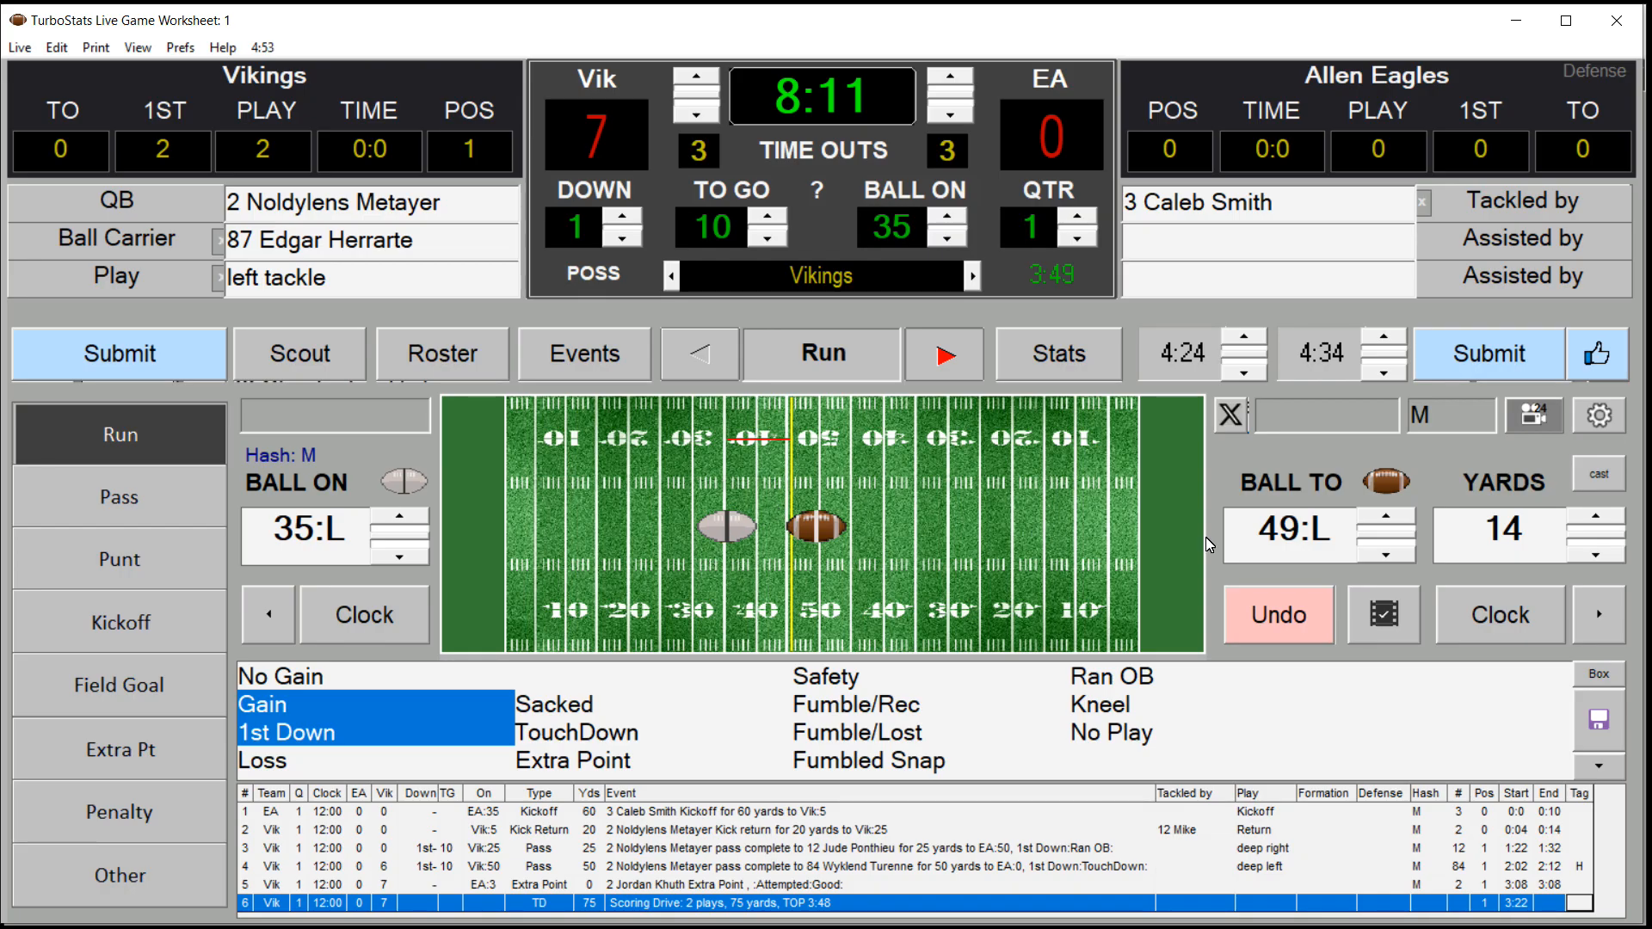
pyautogui.click(1335, 549)
pyautogui.click(1498, 688)
pyautogui.click(1195, 675)
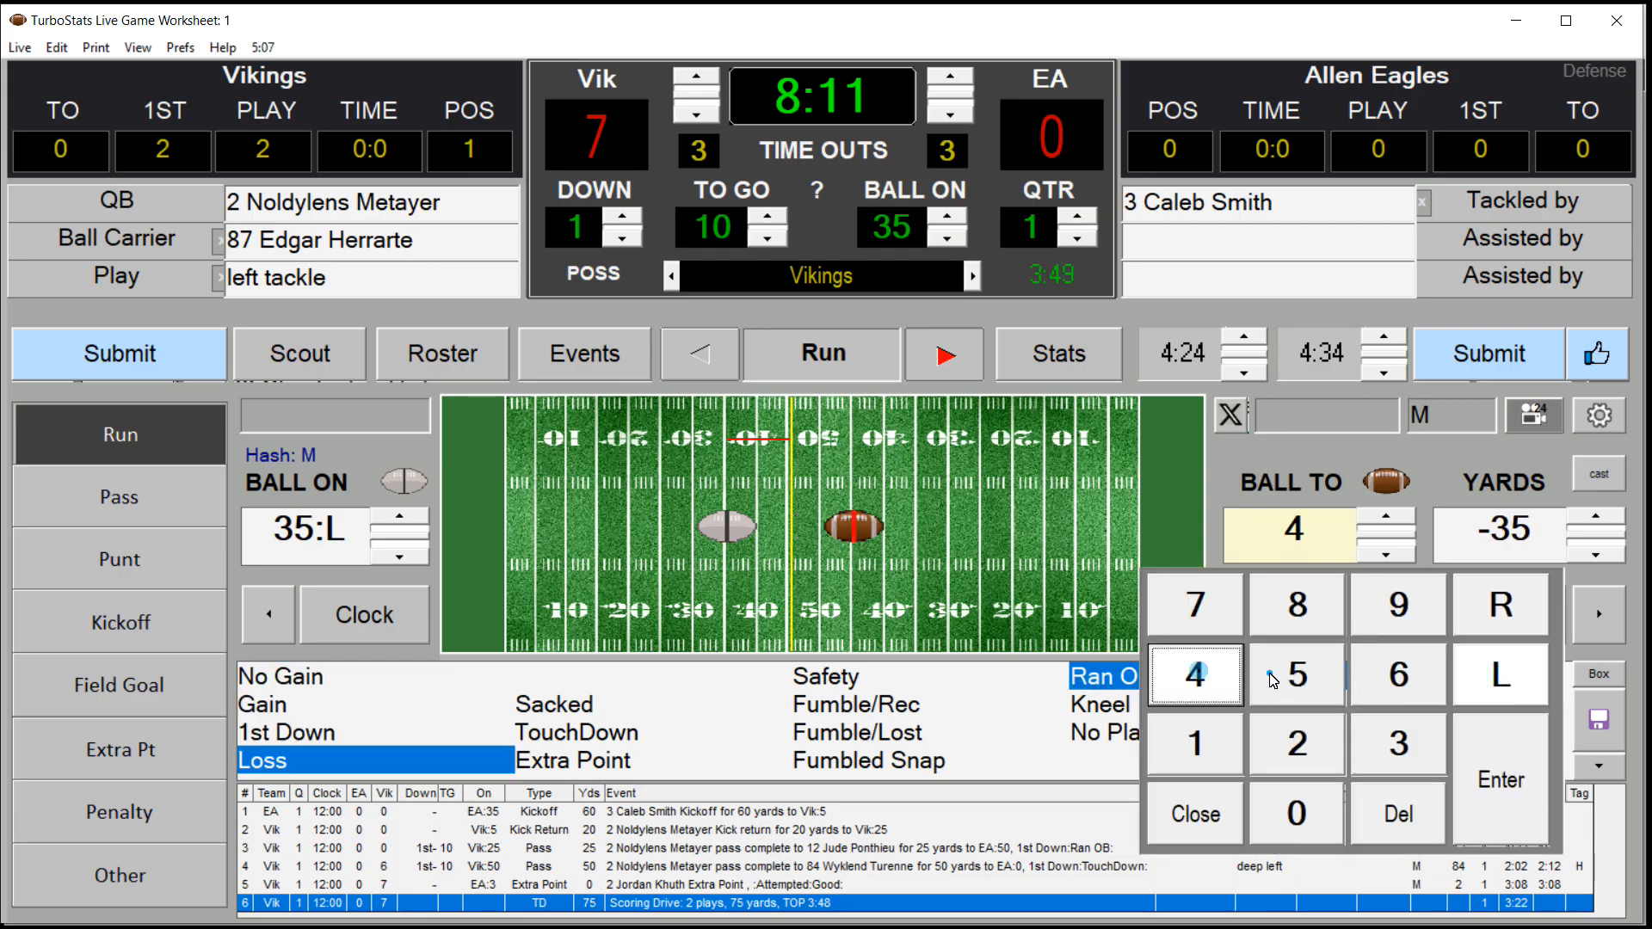
pyautogui.click(1298, 674)
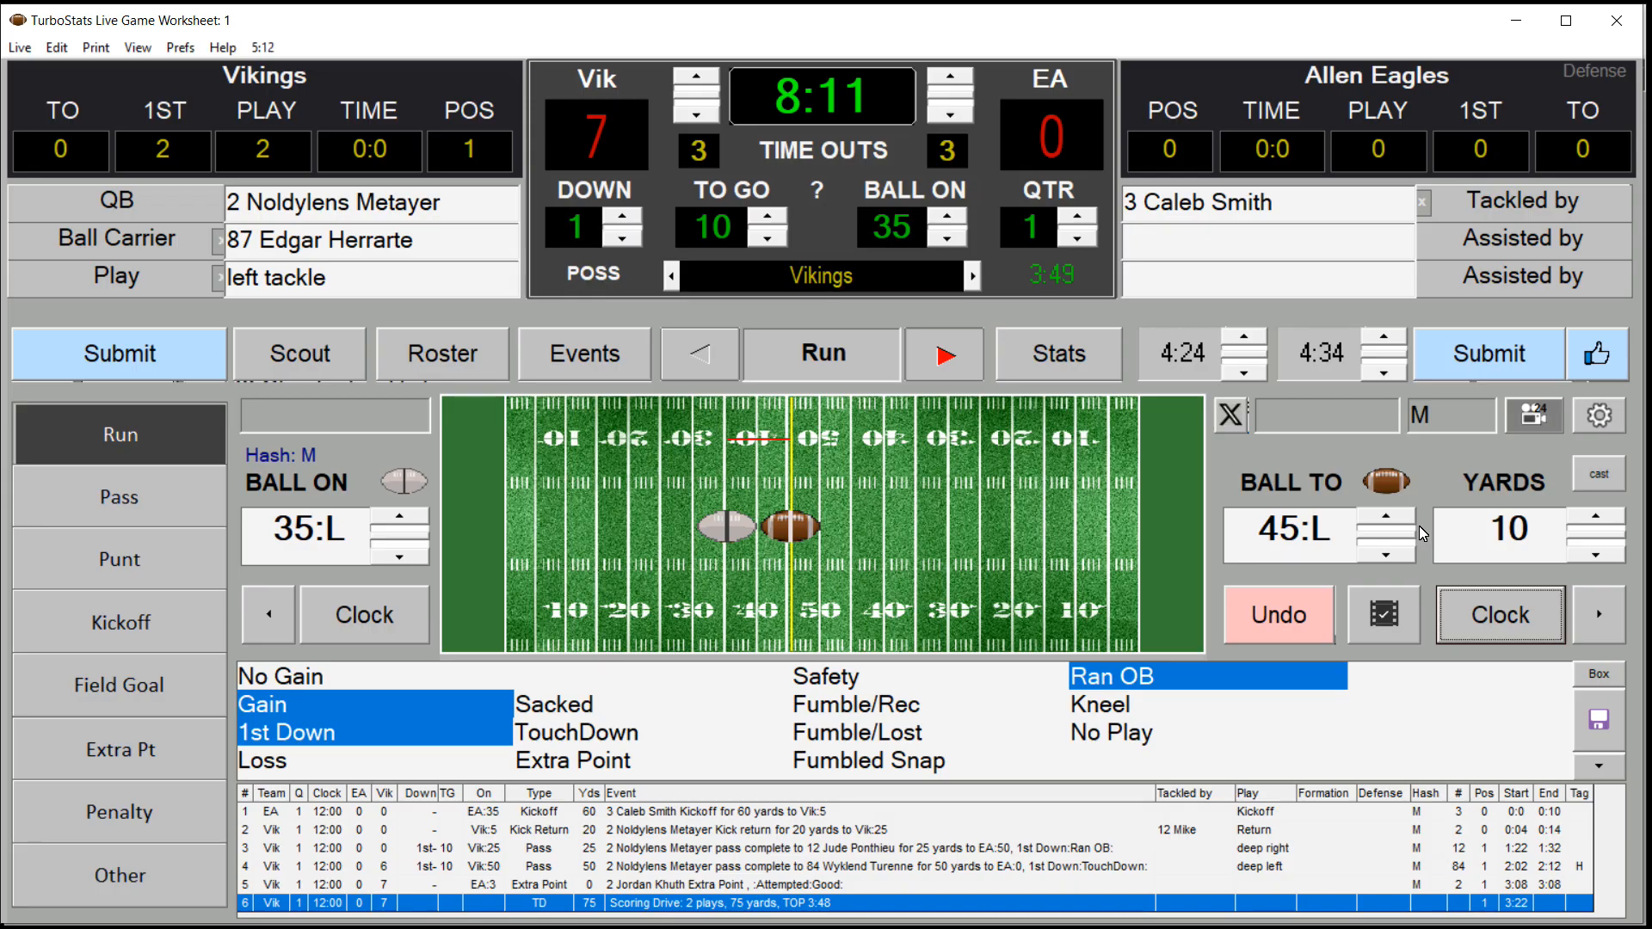
pyautogui.click(1516, 360)
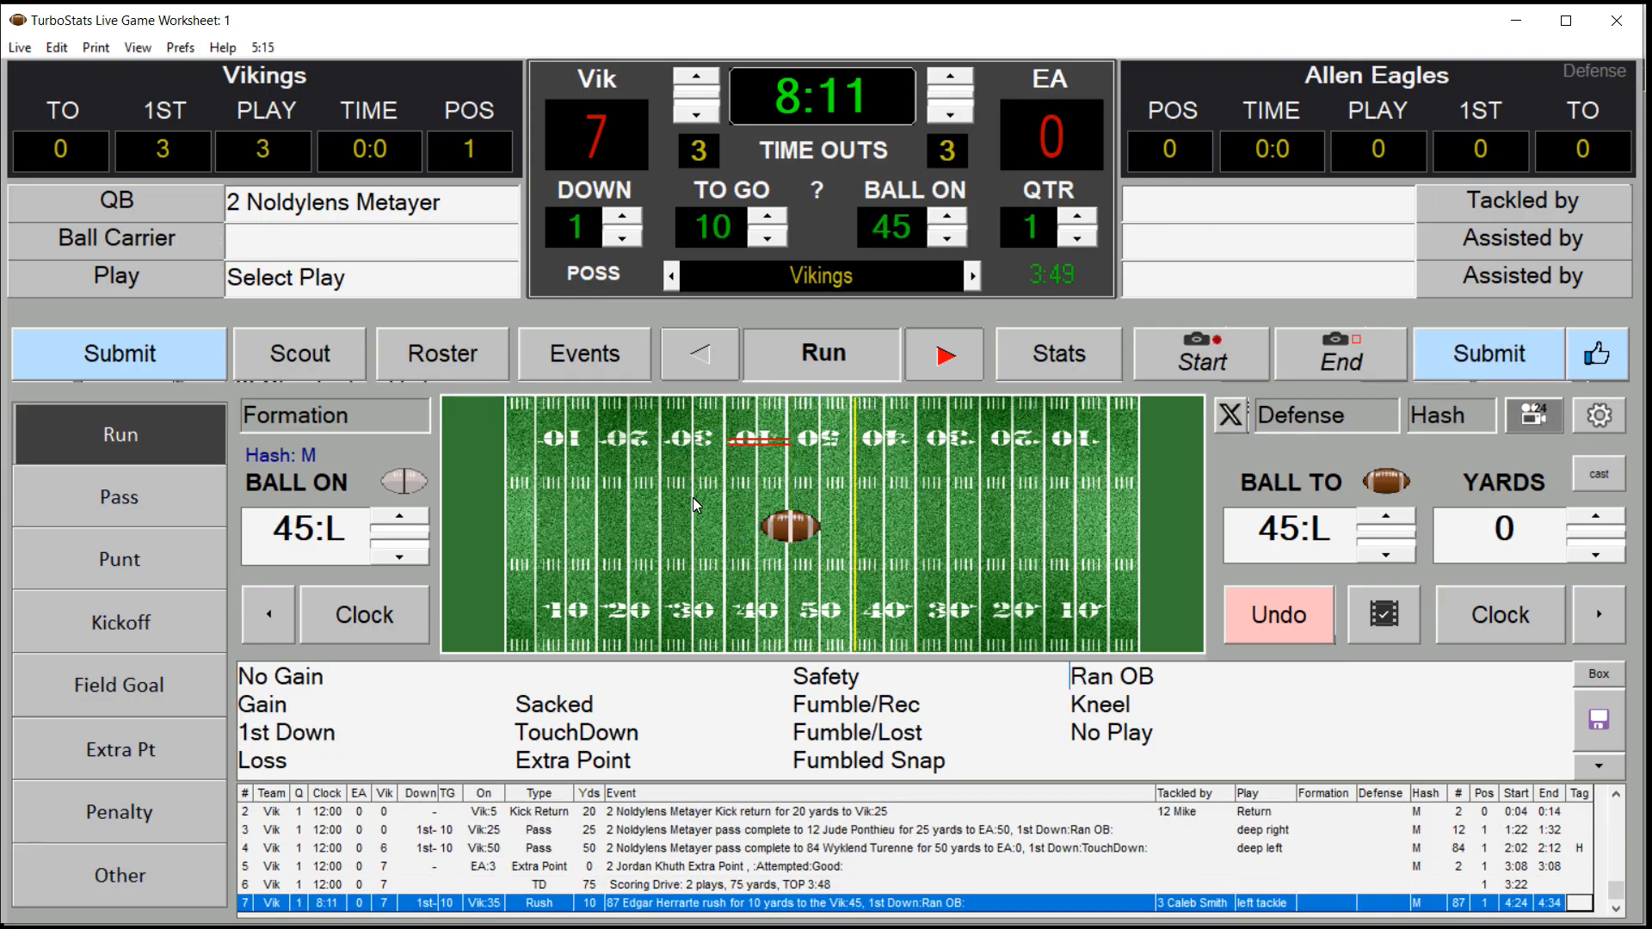
# Record and submit a 10-yard offensive holding penalty on Vikings number 86, and open the game box score
pyautogui.click(101, 813)
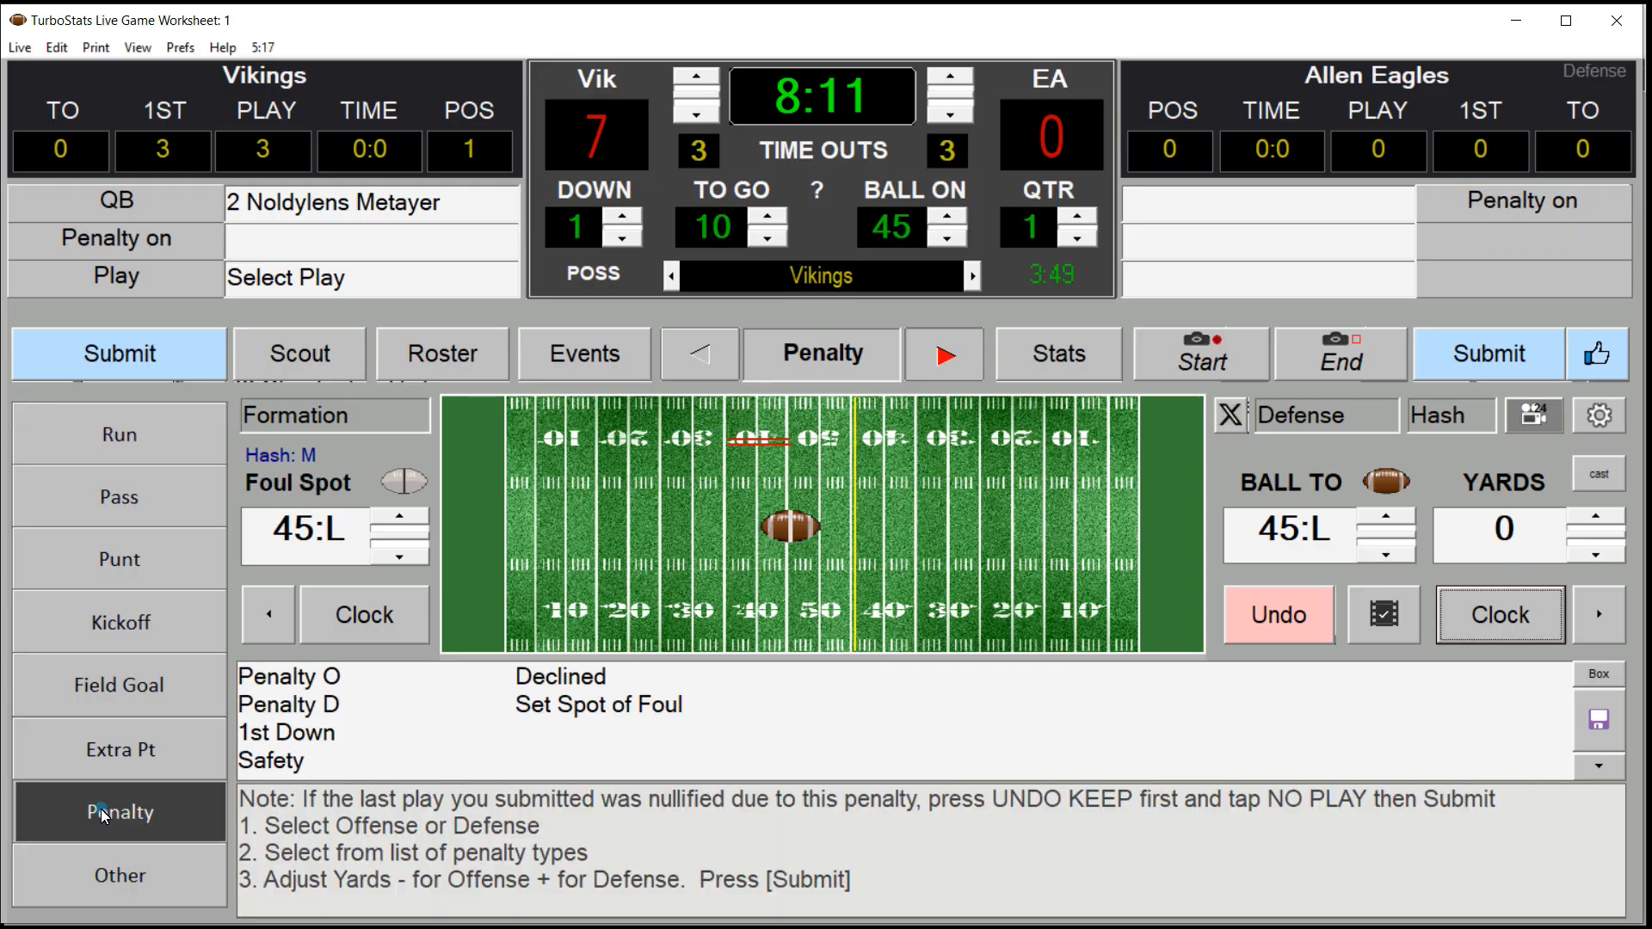
pyautogui.click(300, 687)
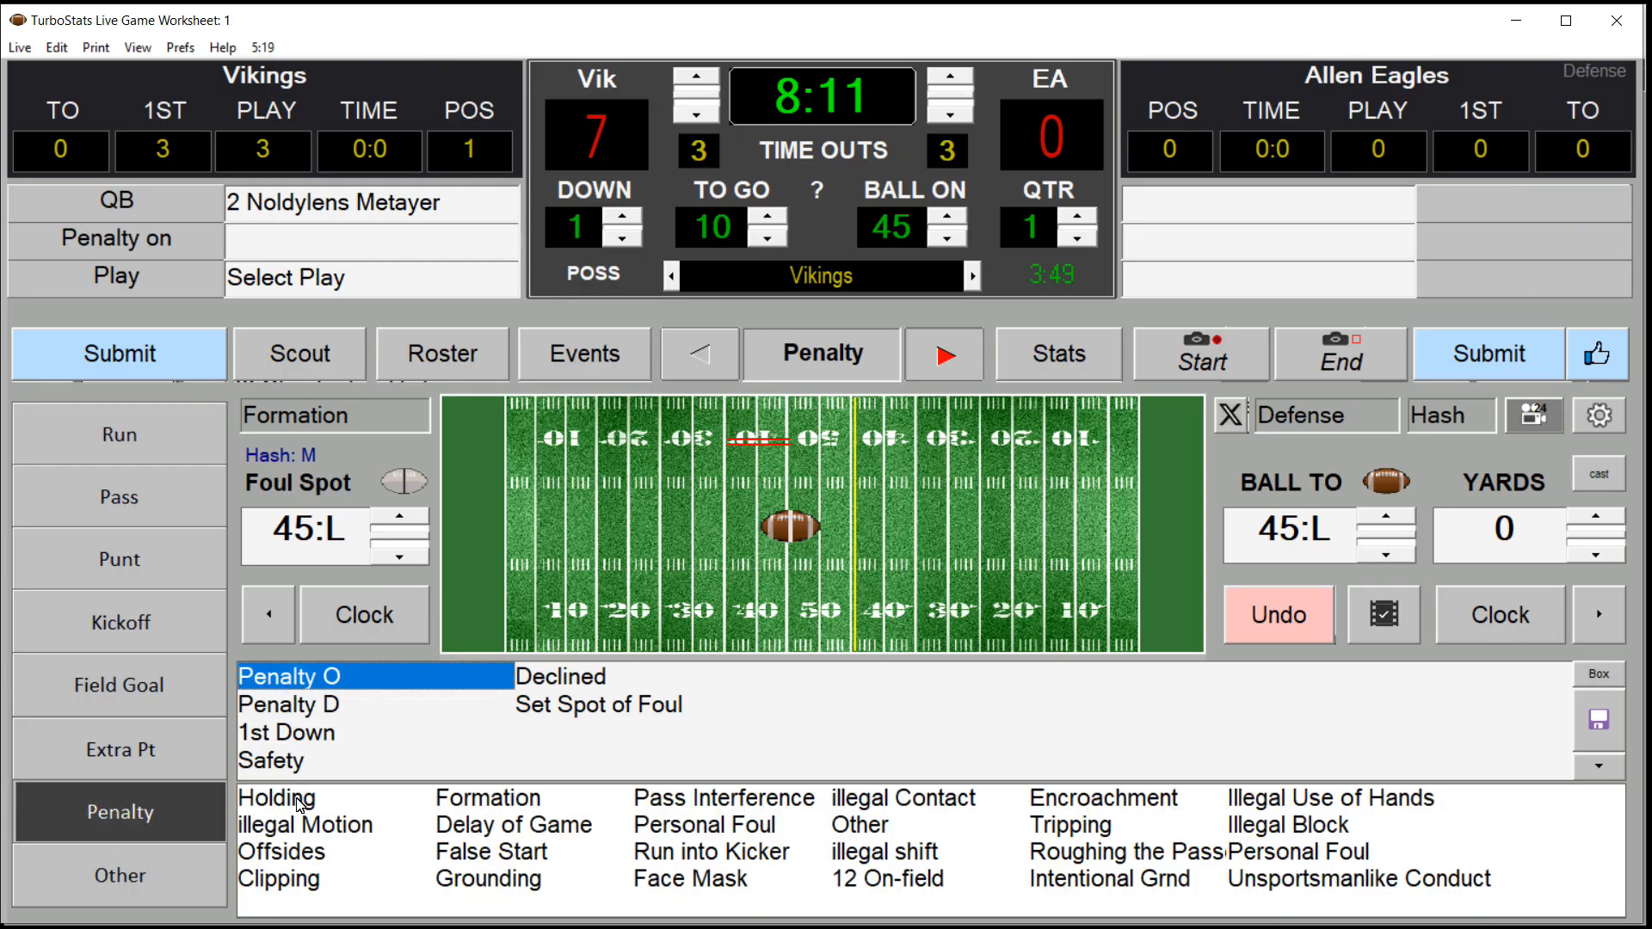
pyautogui.click(296, 802)
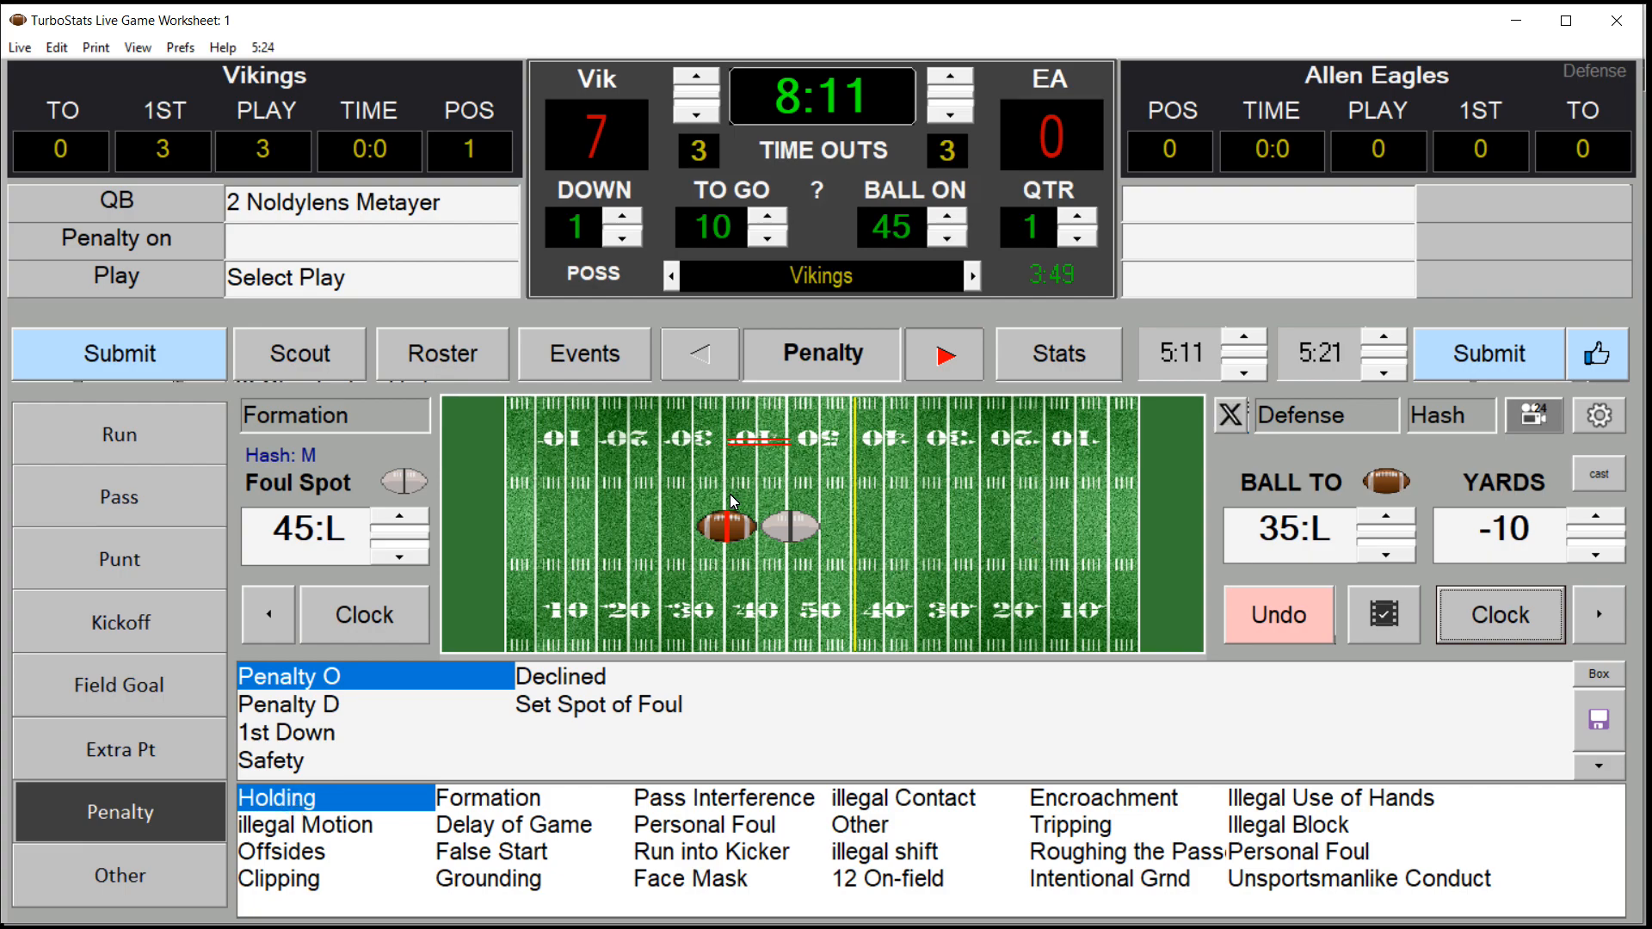
pyautogui.click(258, 241)
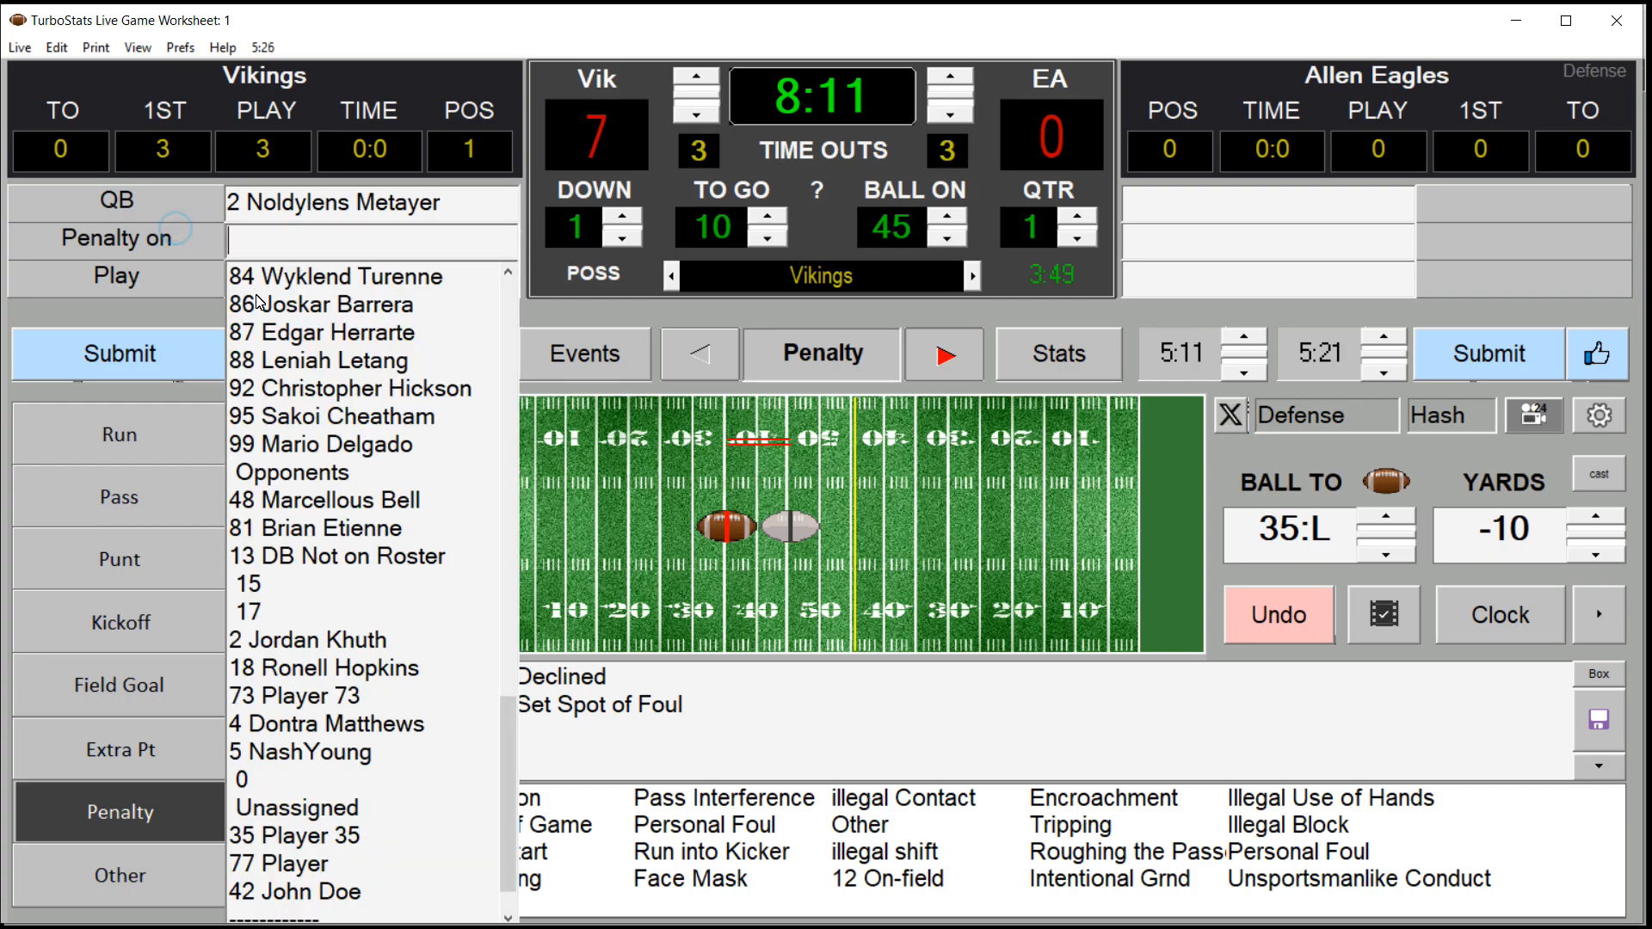
pyautogui.click(264, 305)
pyautogui.click(141, 348)
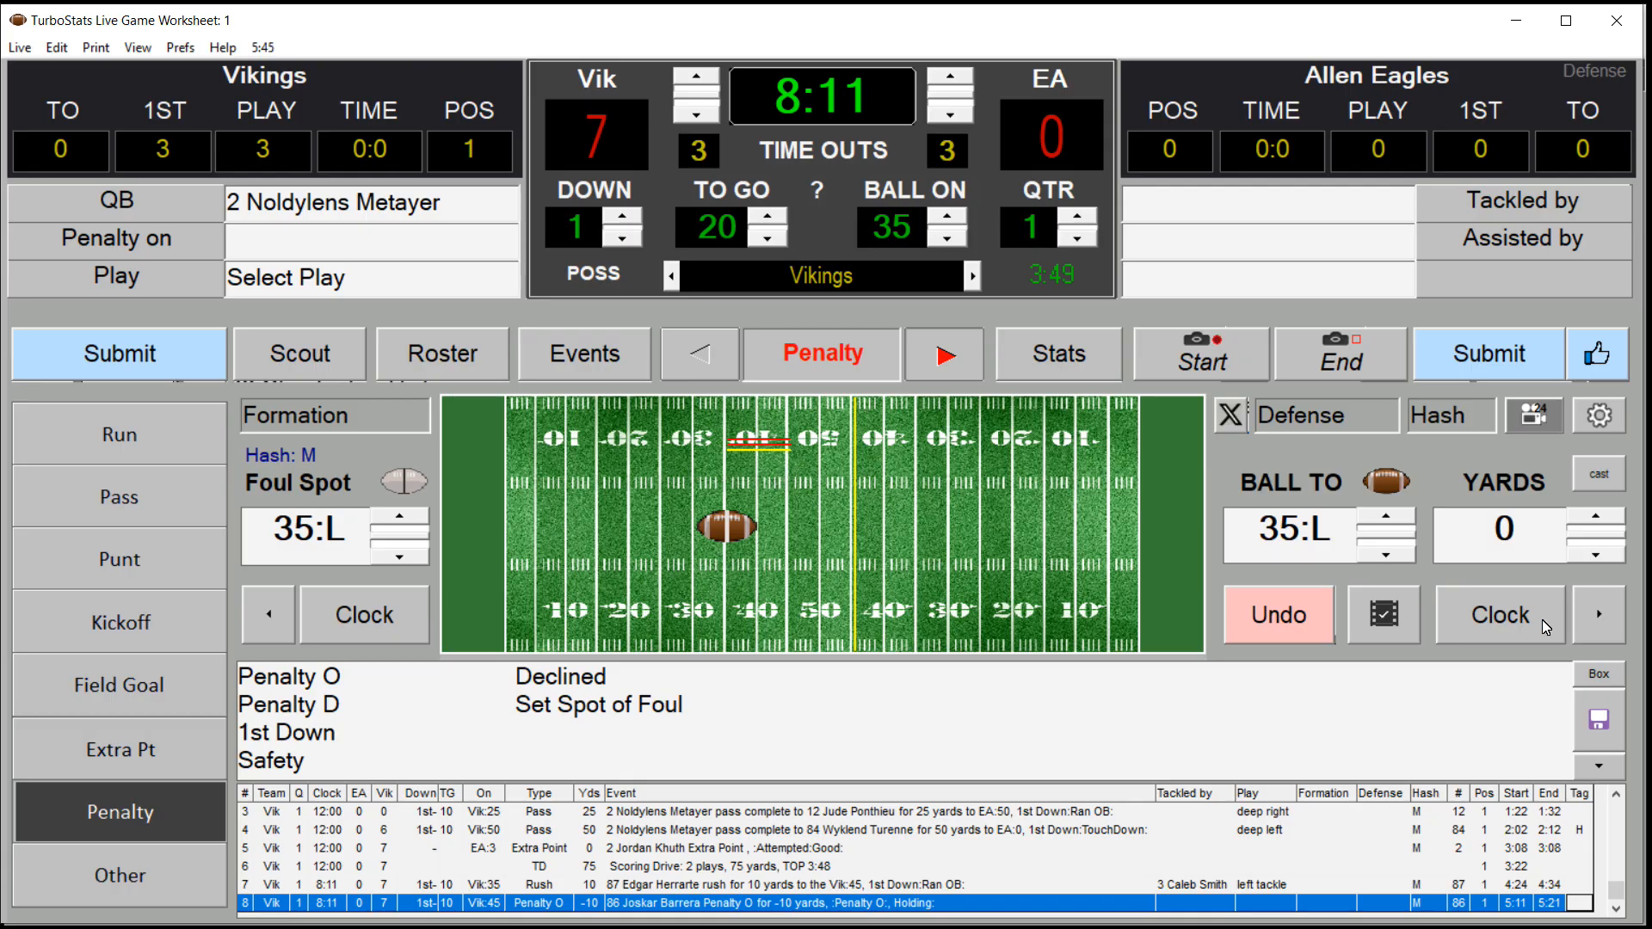
pyautogui.click(1578, 677)
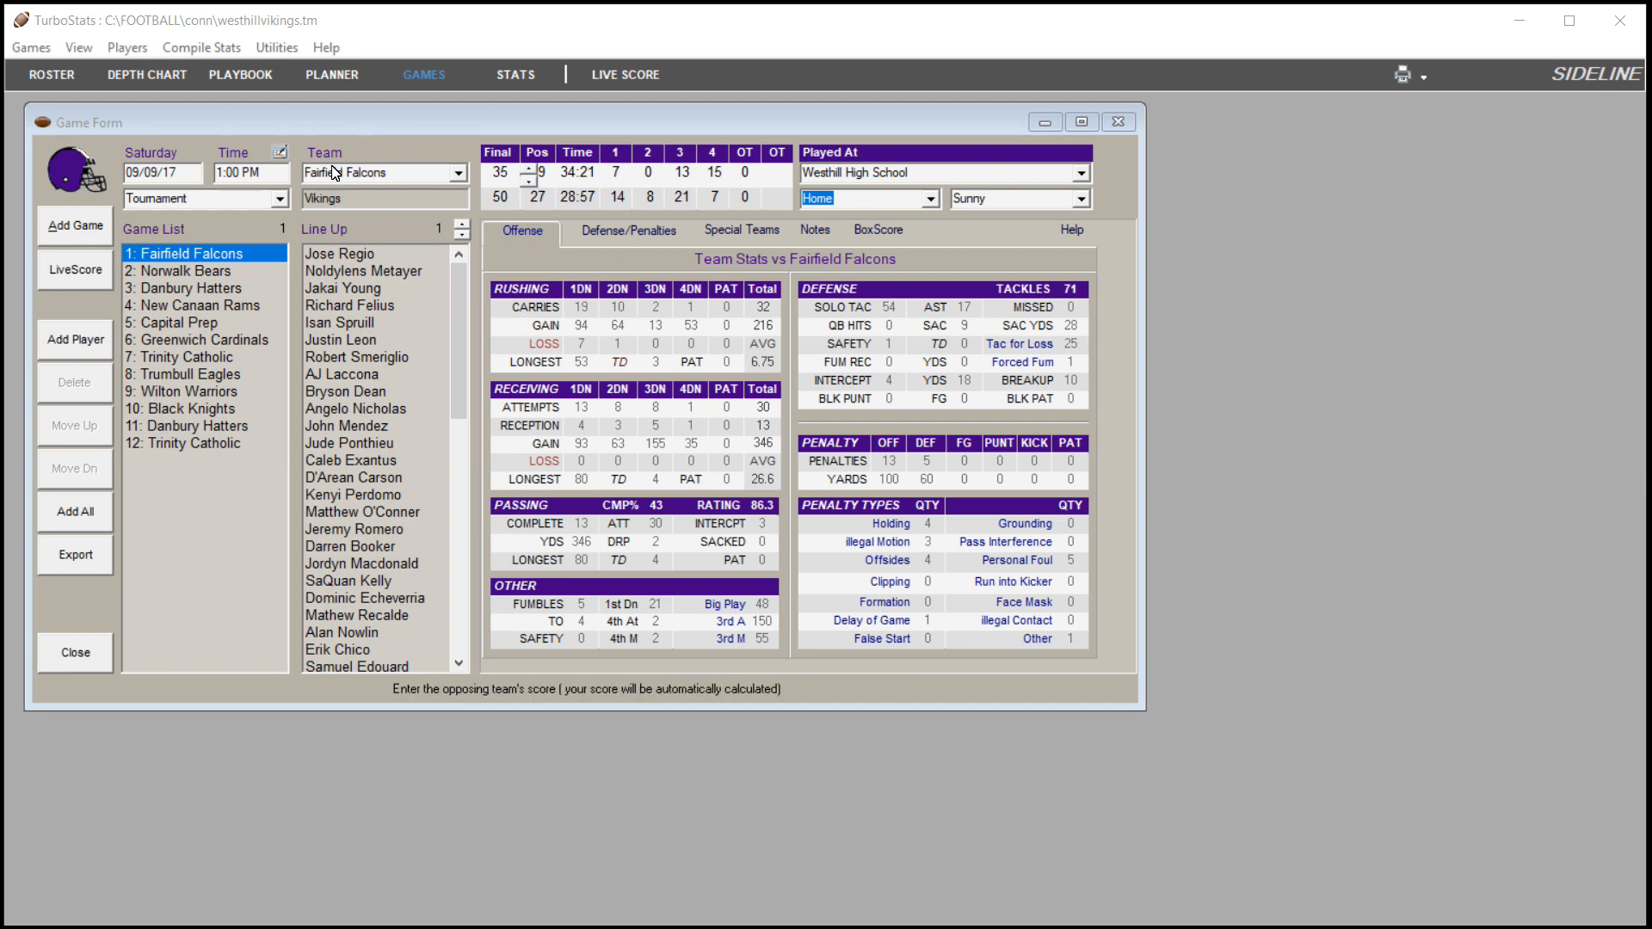
# View the New Canaan Rams game stats for the team and for the second player in the lineup
pyautogui.click(208, 307)
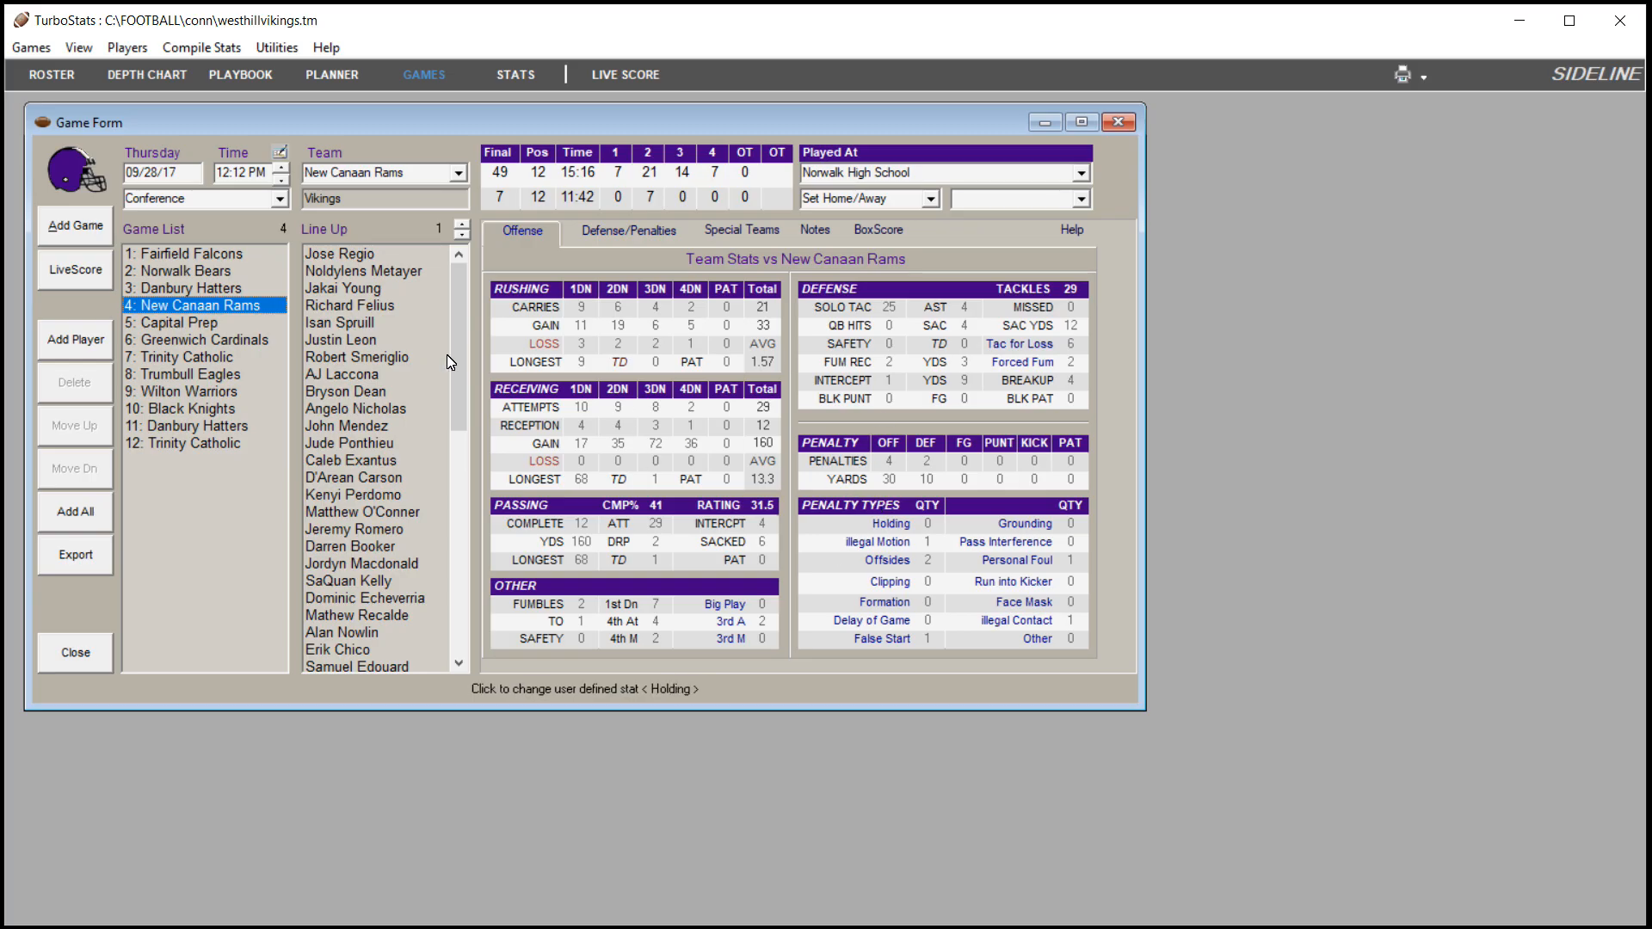
pyautogui.click(370, 271)
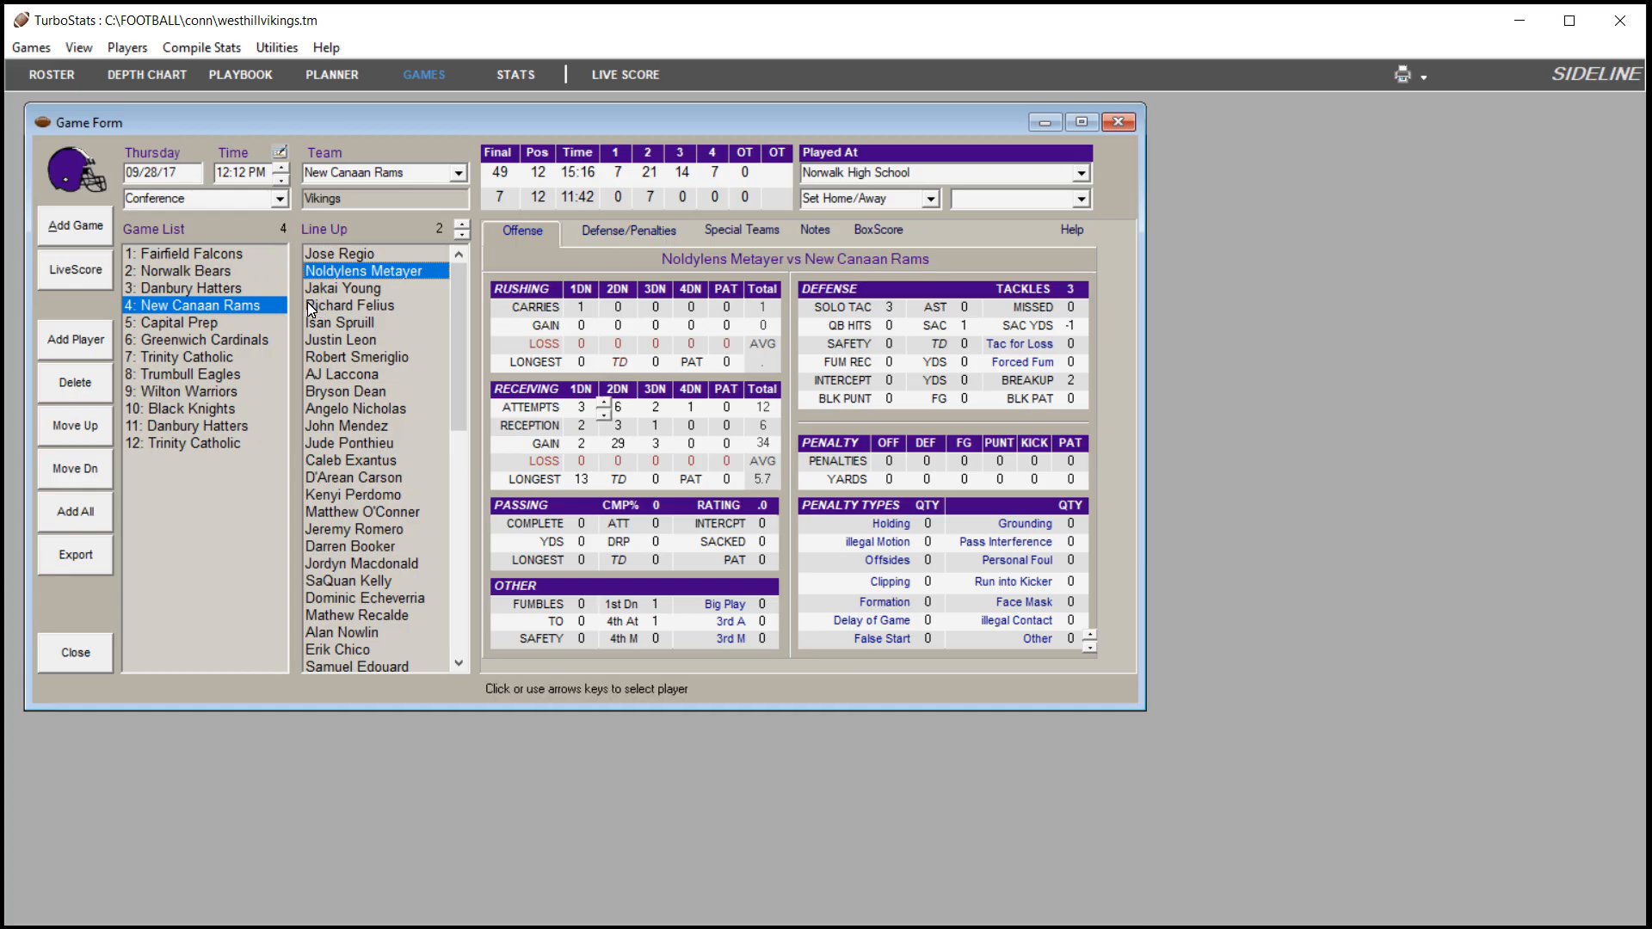
# Open the Danbury Hatters game (number 3) for live scoring and show its full event list
pyautogui.click(224, 289)
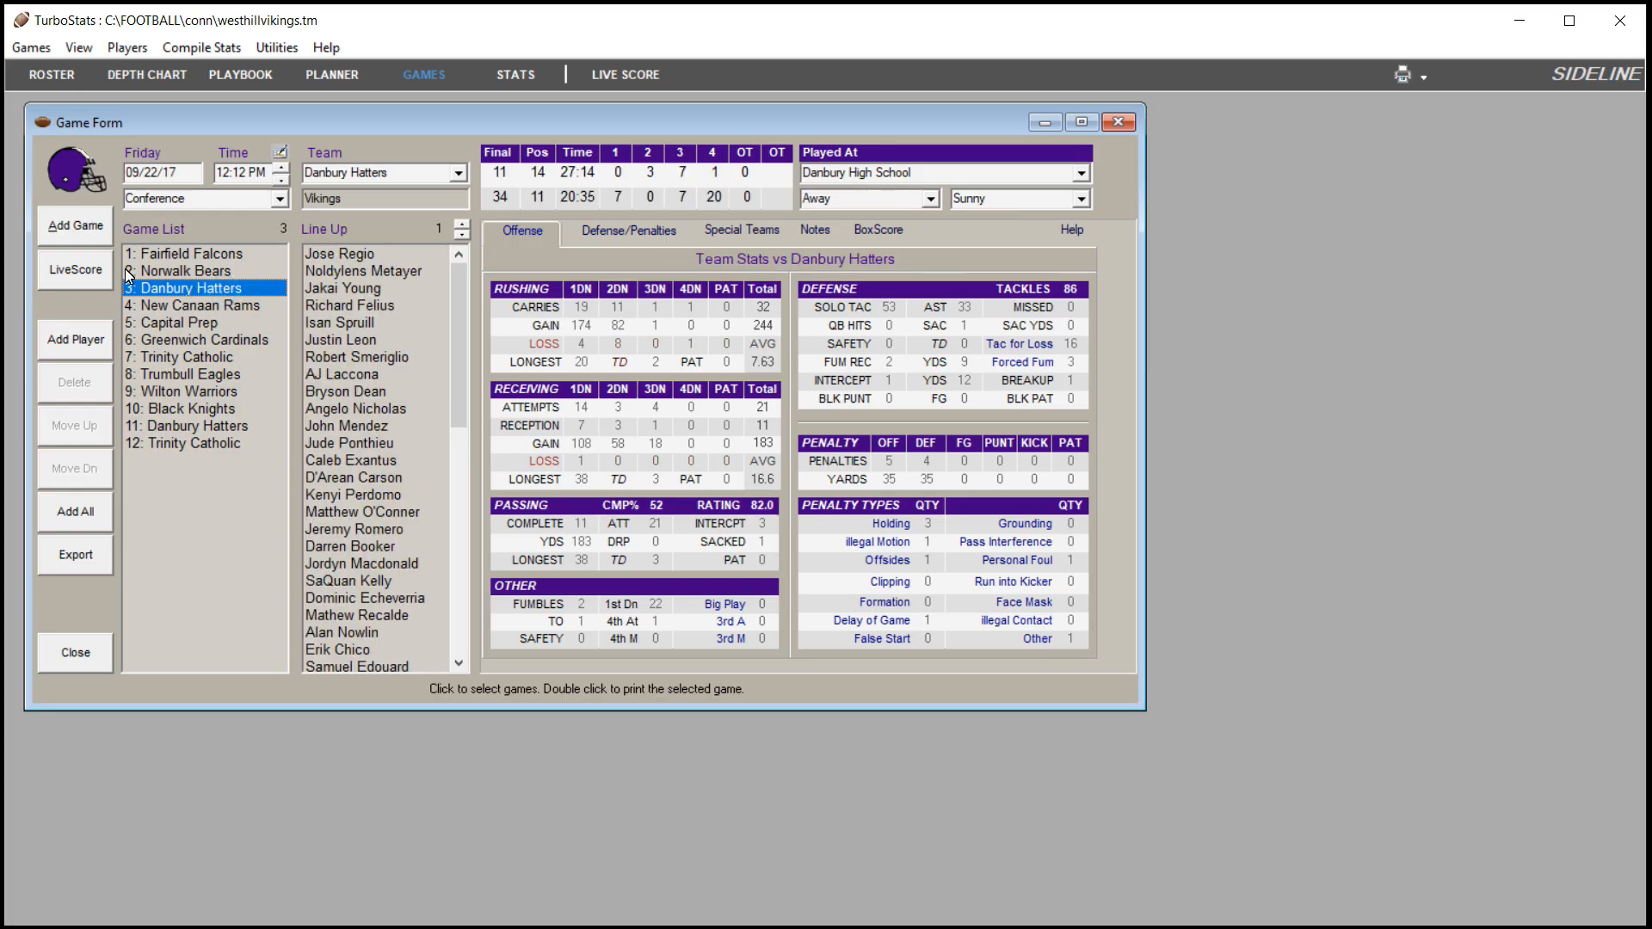
pyautogui.click(70, 270)
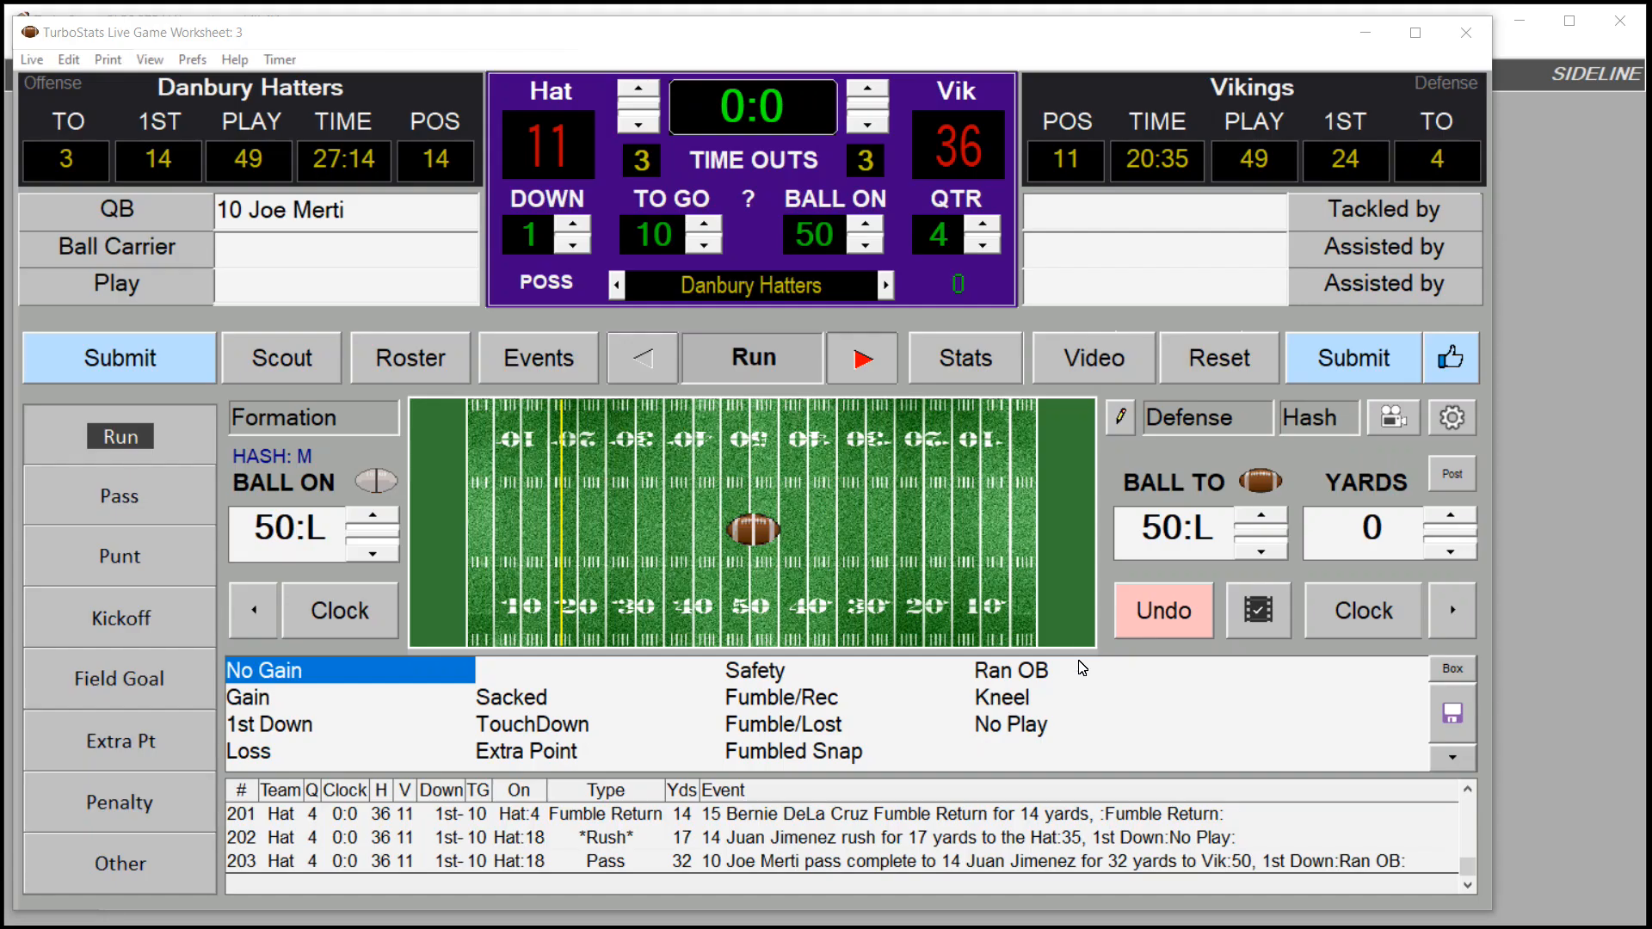
pyautogui.click(557, 360)
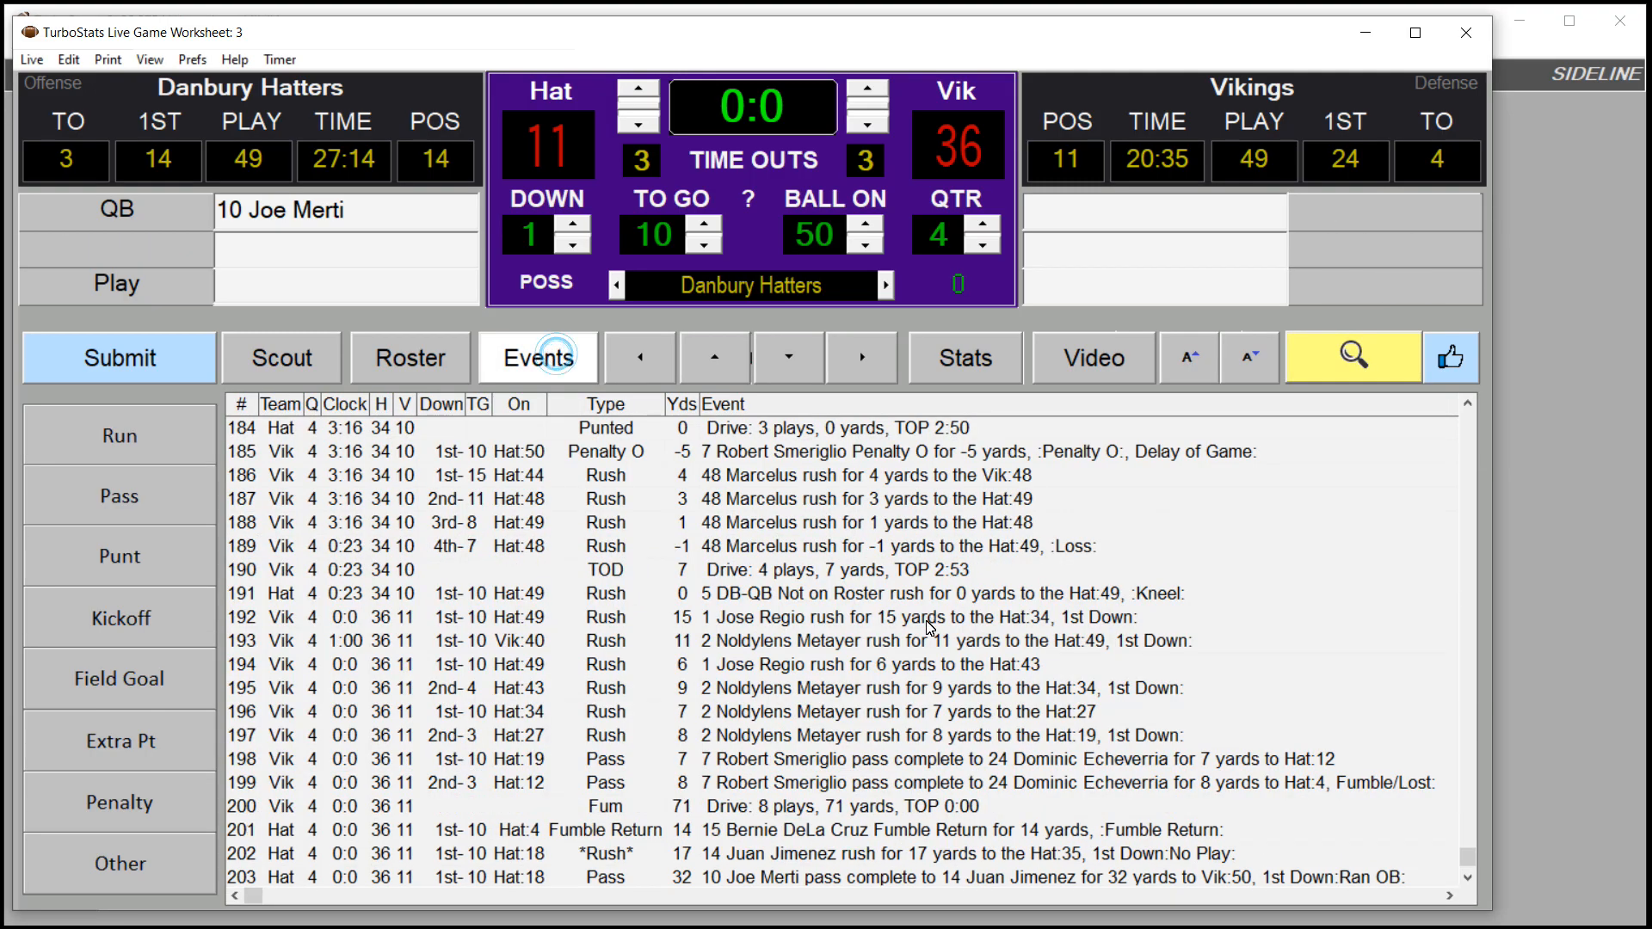
# Edit event 187 to credit opponents' number 2 with an assisted tackle, save the change, and close the live worksheet
pyautogui.click(826, 504)
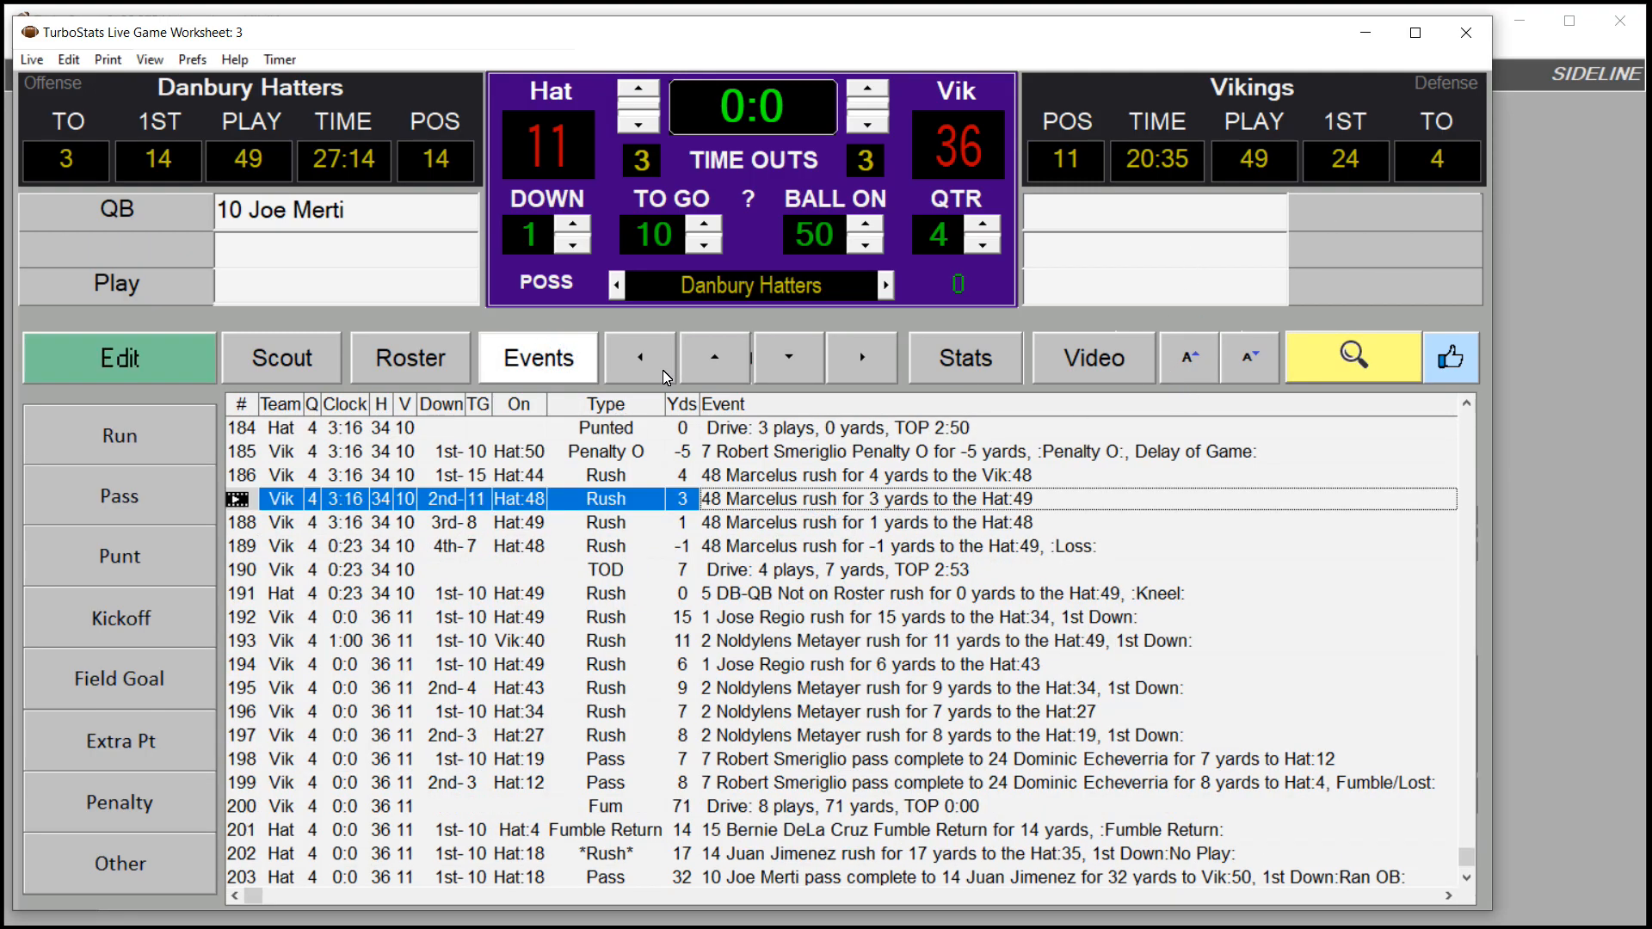
pyautogui.click(172, 370)
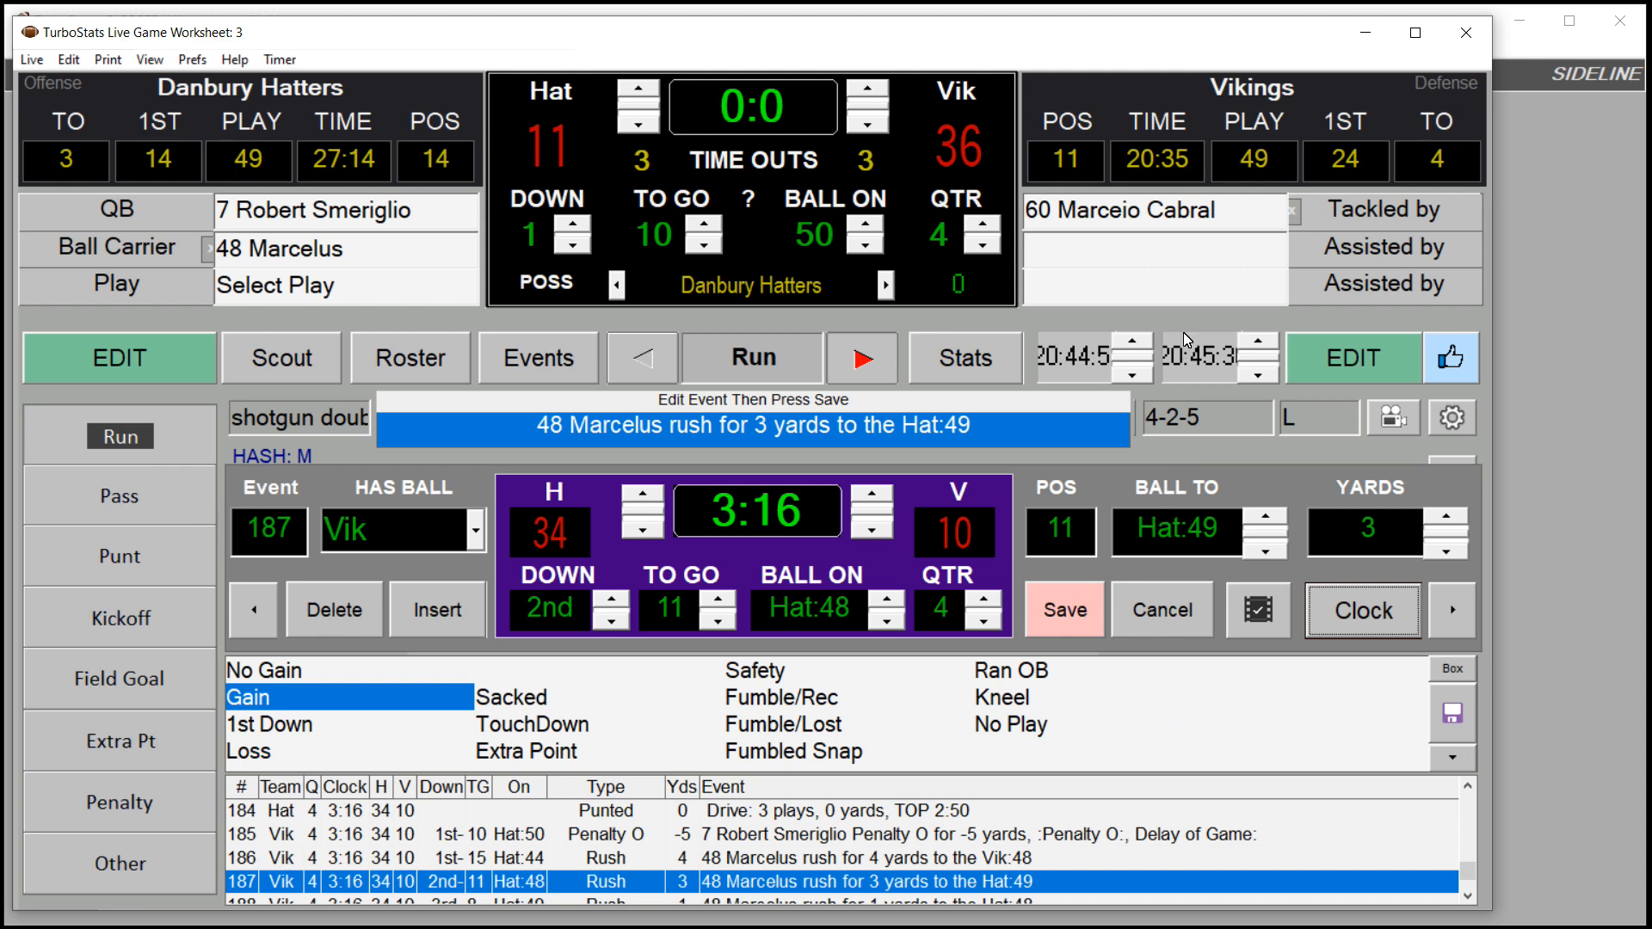
pyautogui.click(1324, 256)
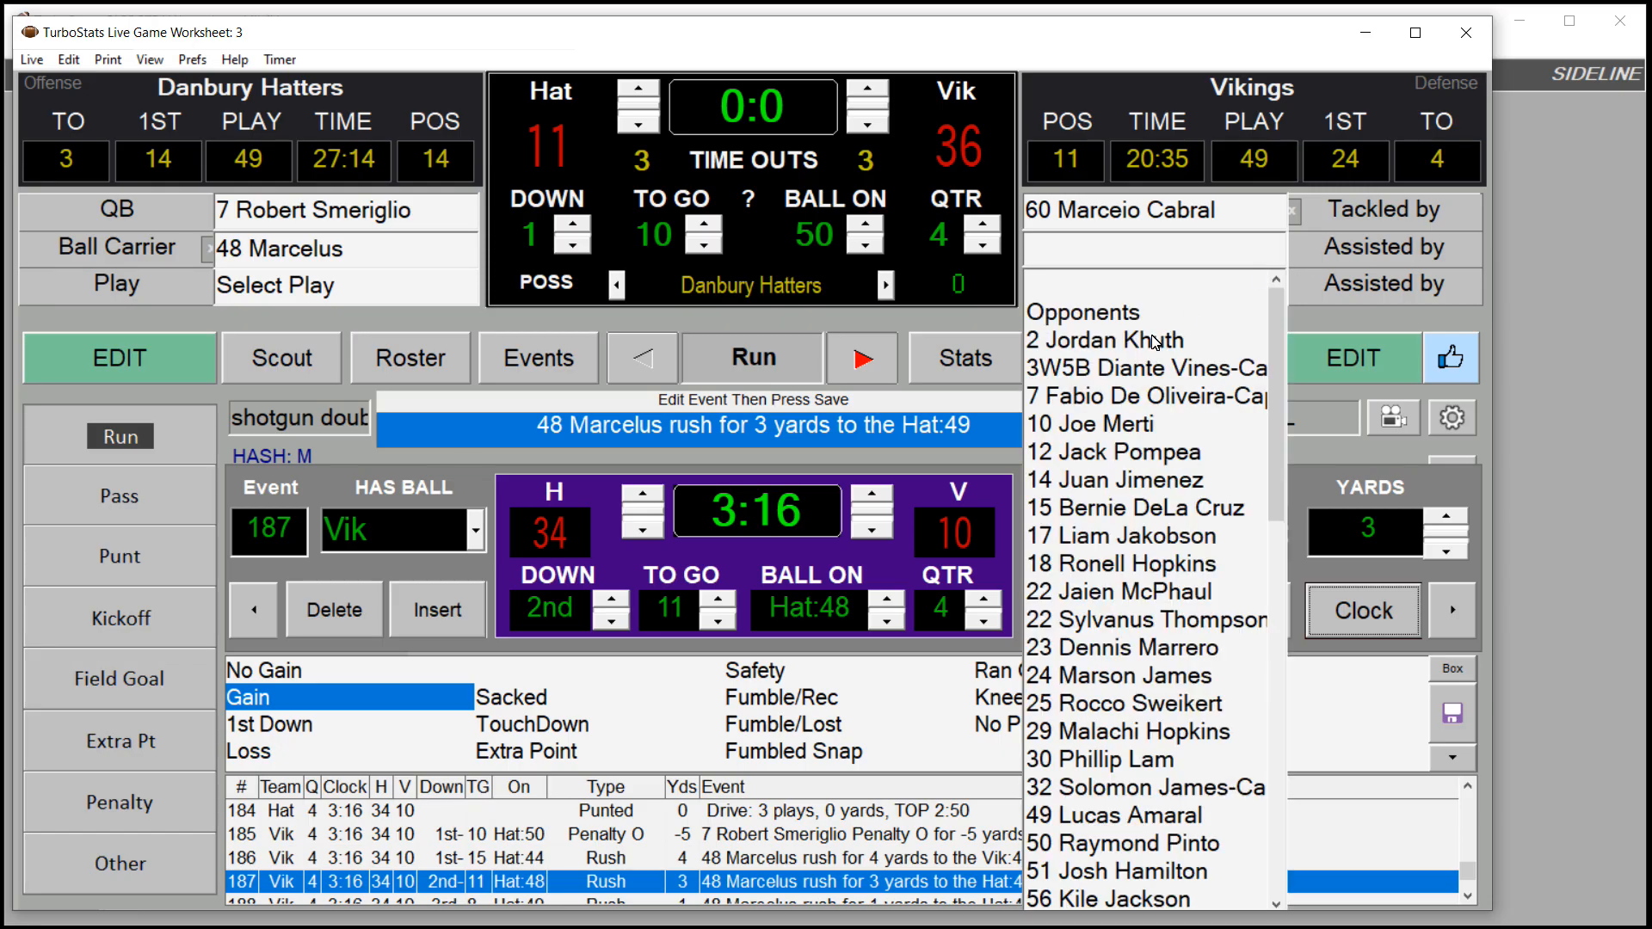
pyautogui.click(1153, 334)
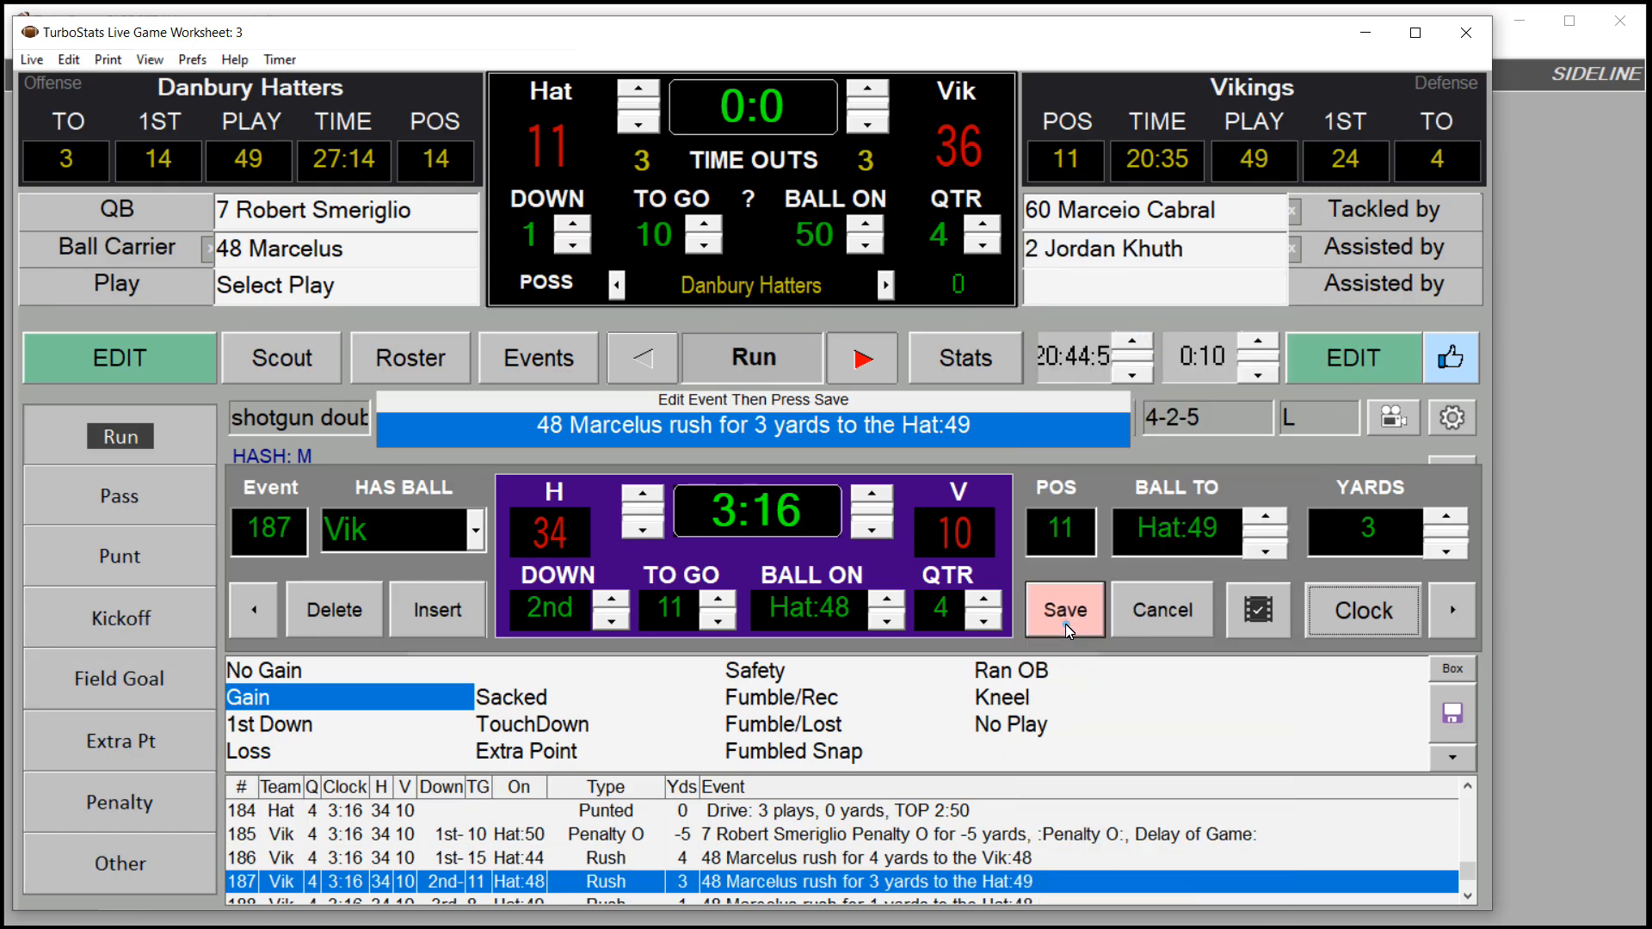
pyautogui.click(1063, 612)
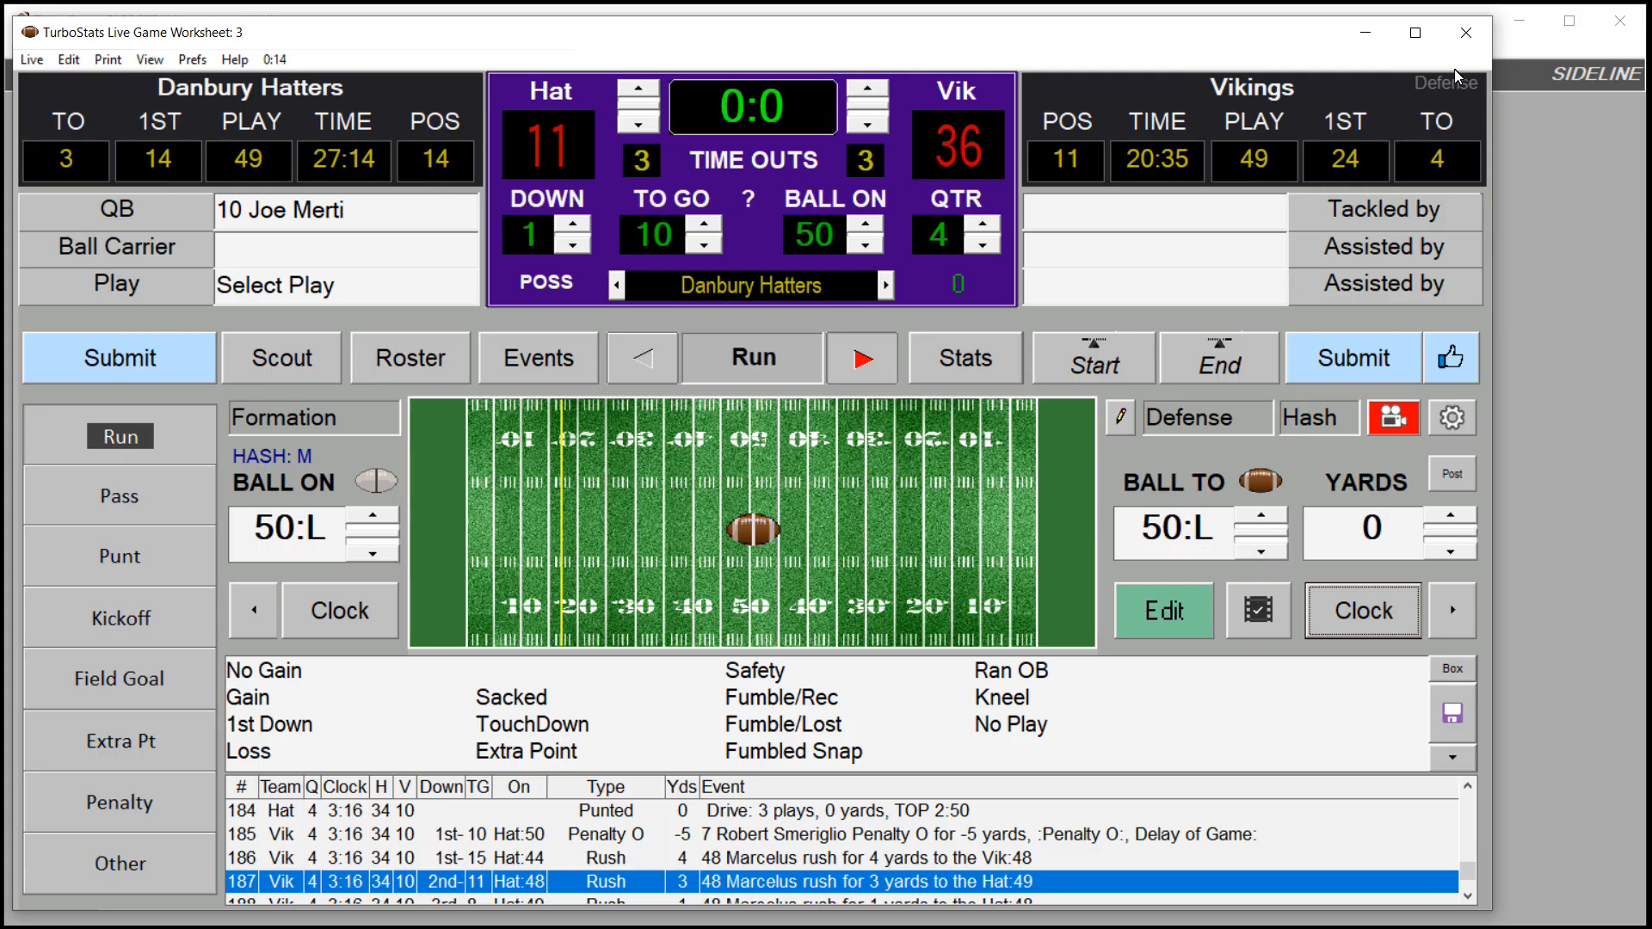
pyautogui.click(1469, 39)
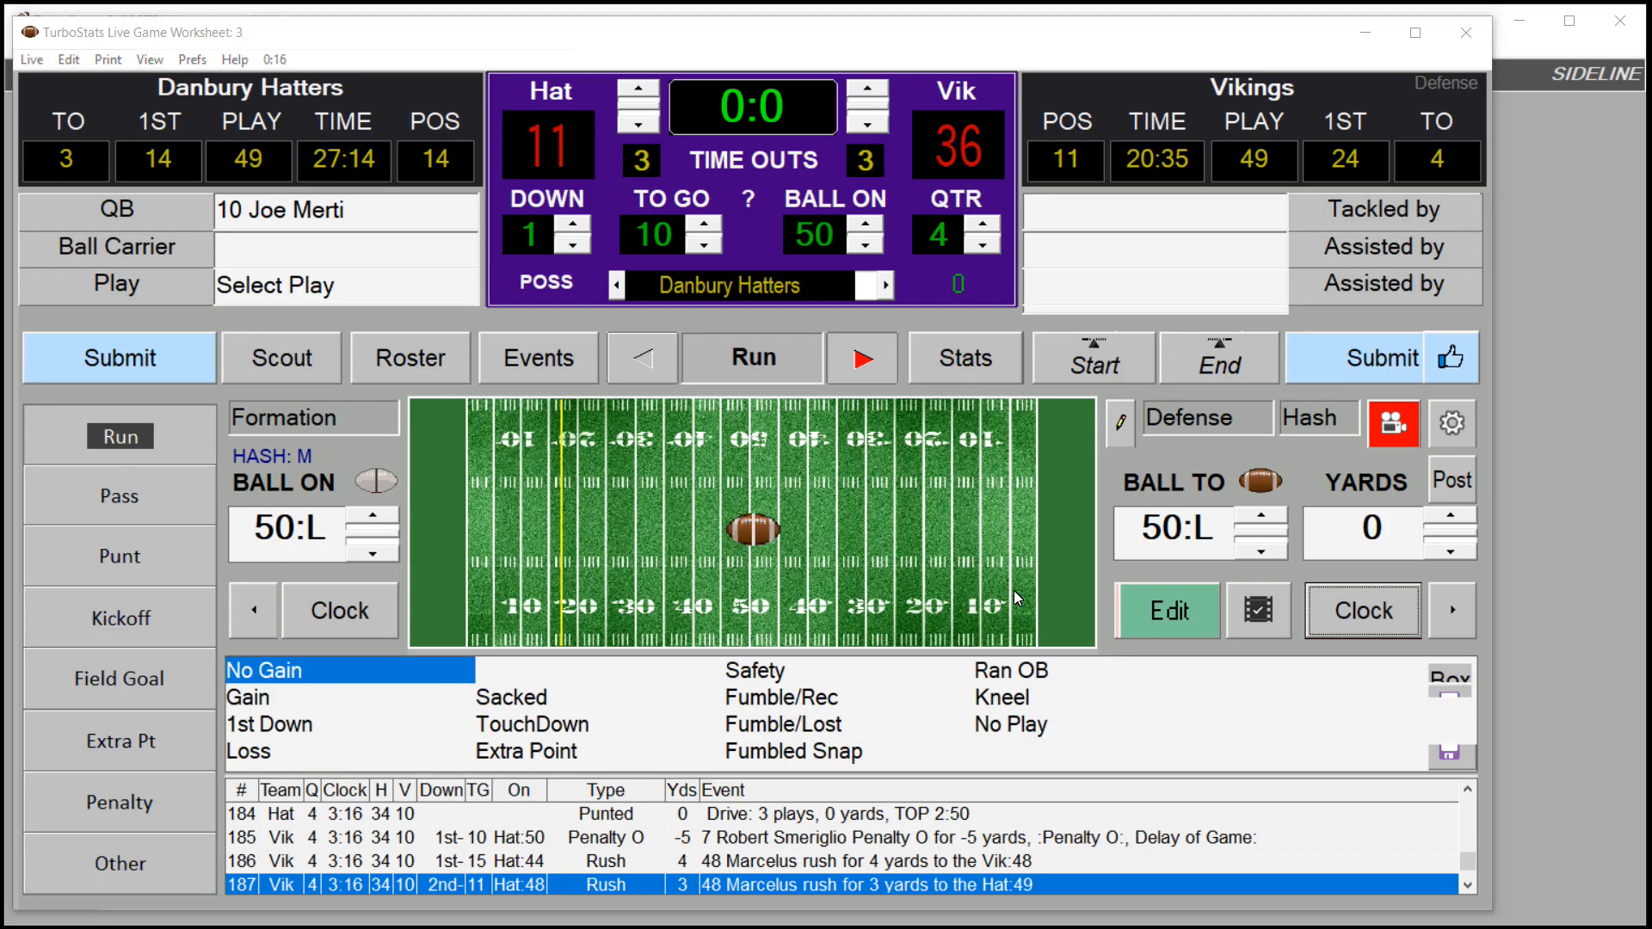
pyautogui.click(880, 607)
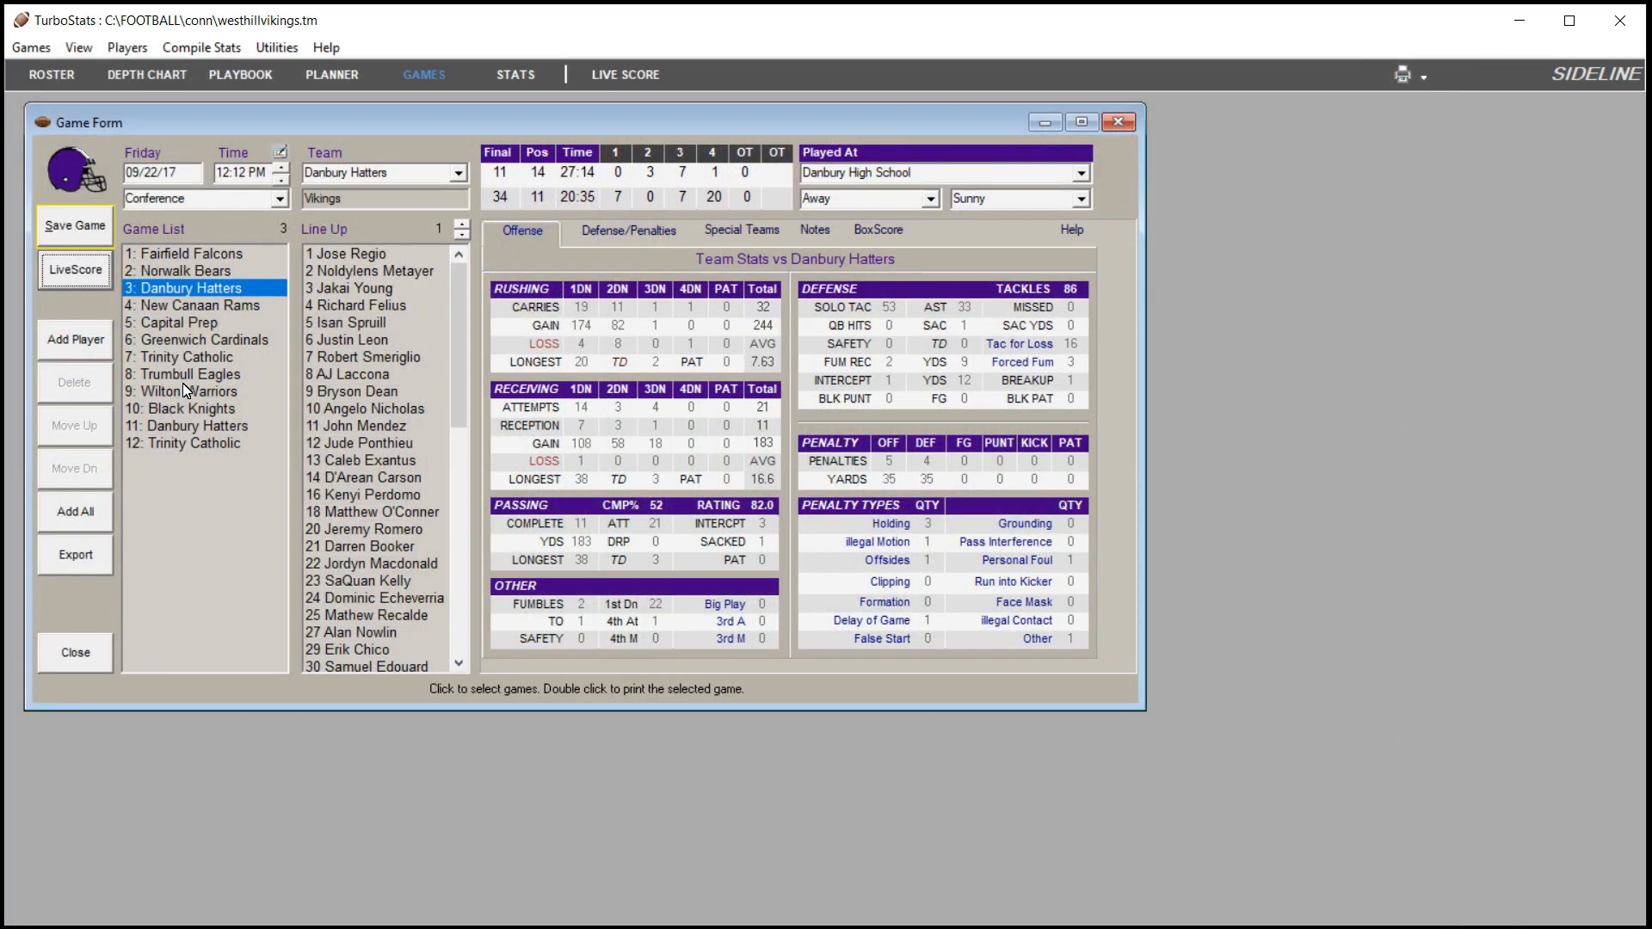
# Give Vikings number 8 one solo tackle and two assists in the Danbury Hatters game and save the player's stats
pyautogui.click(353, 375)
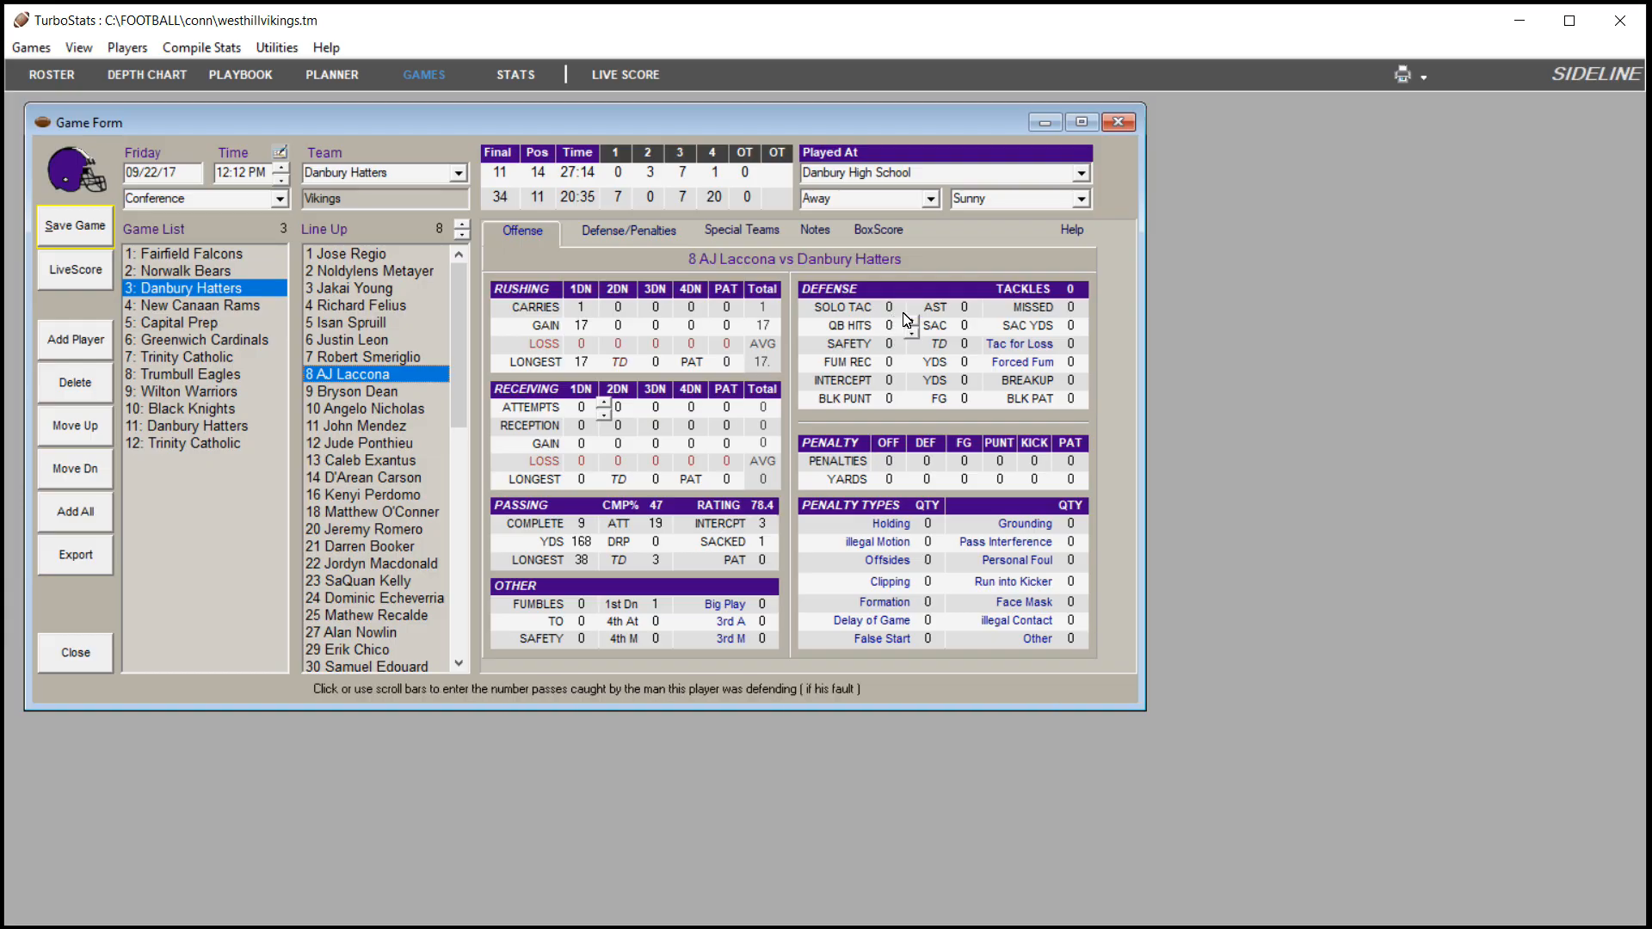
pyautogui.click(910, 303)
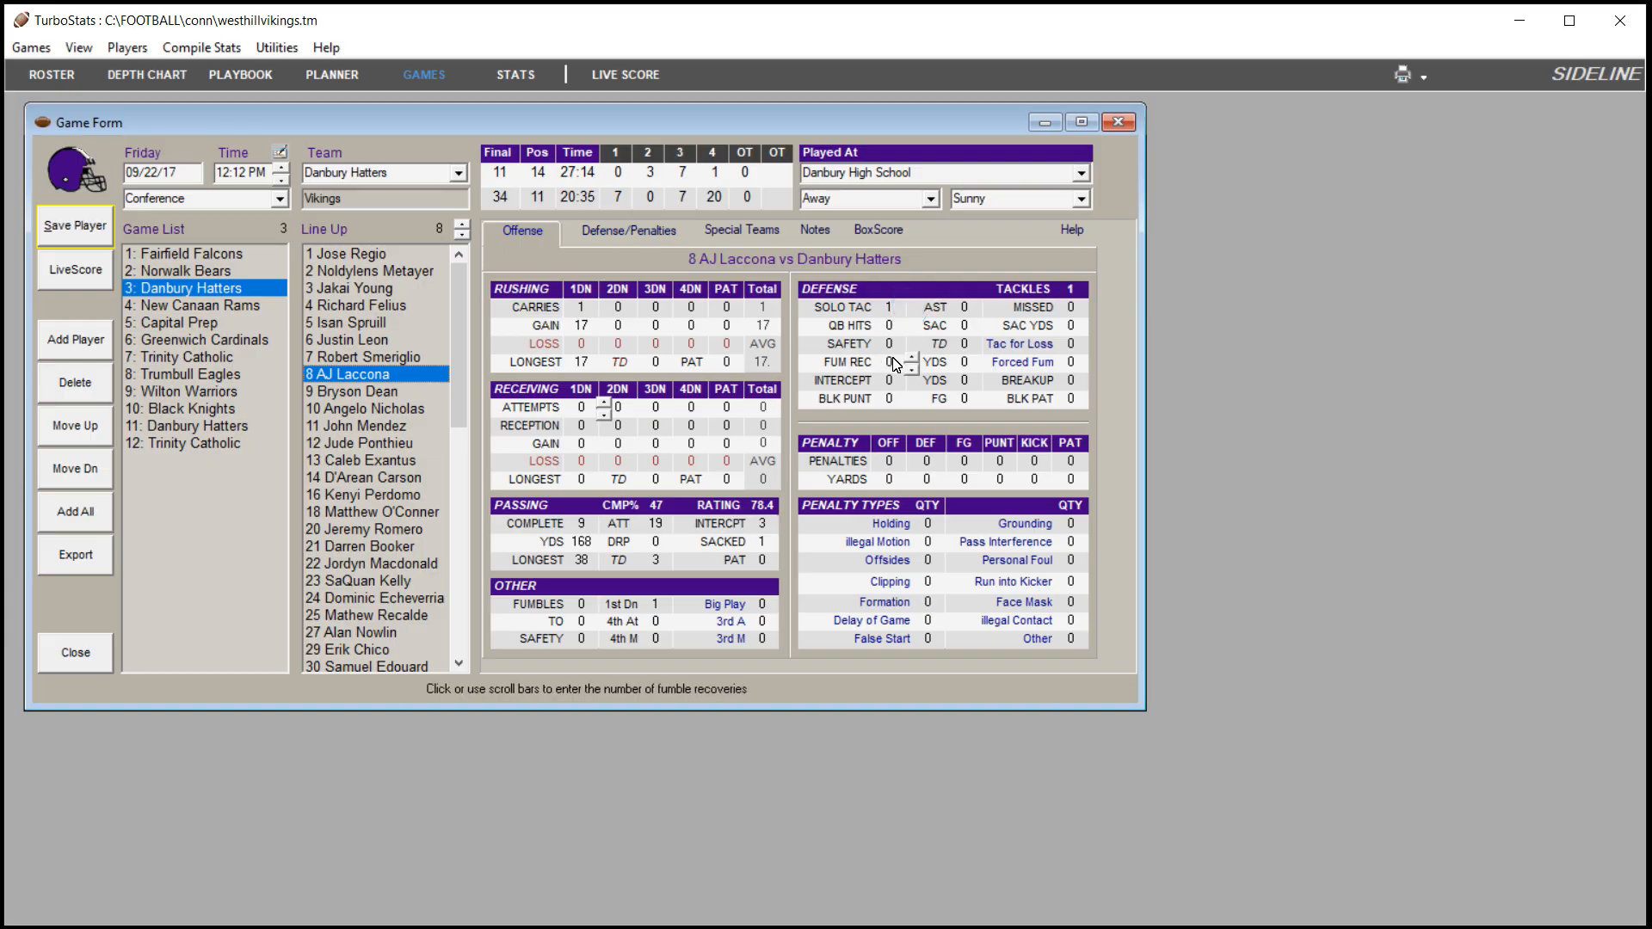
pyautogui.click(986, 305)
pyautogui.click(986, 305)
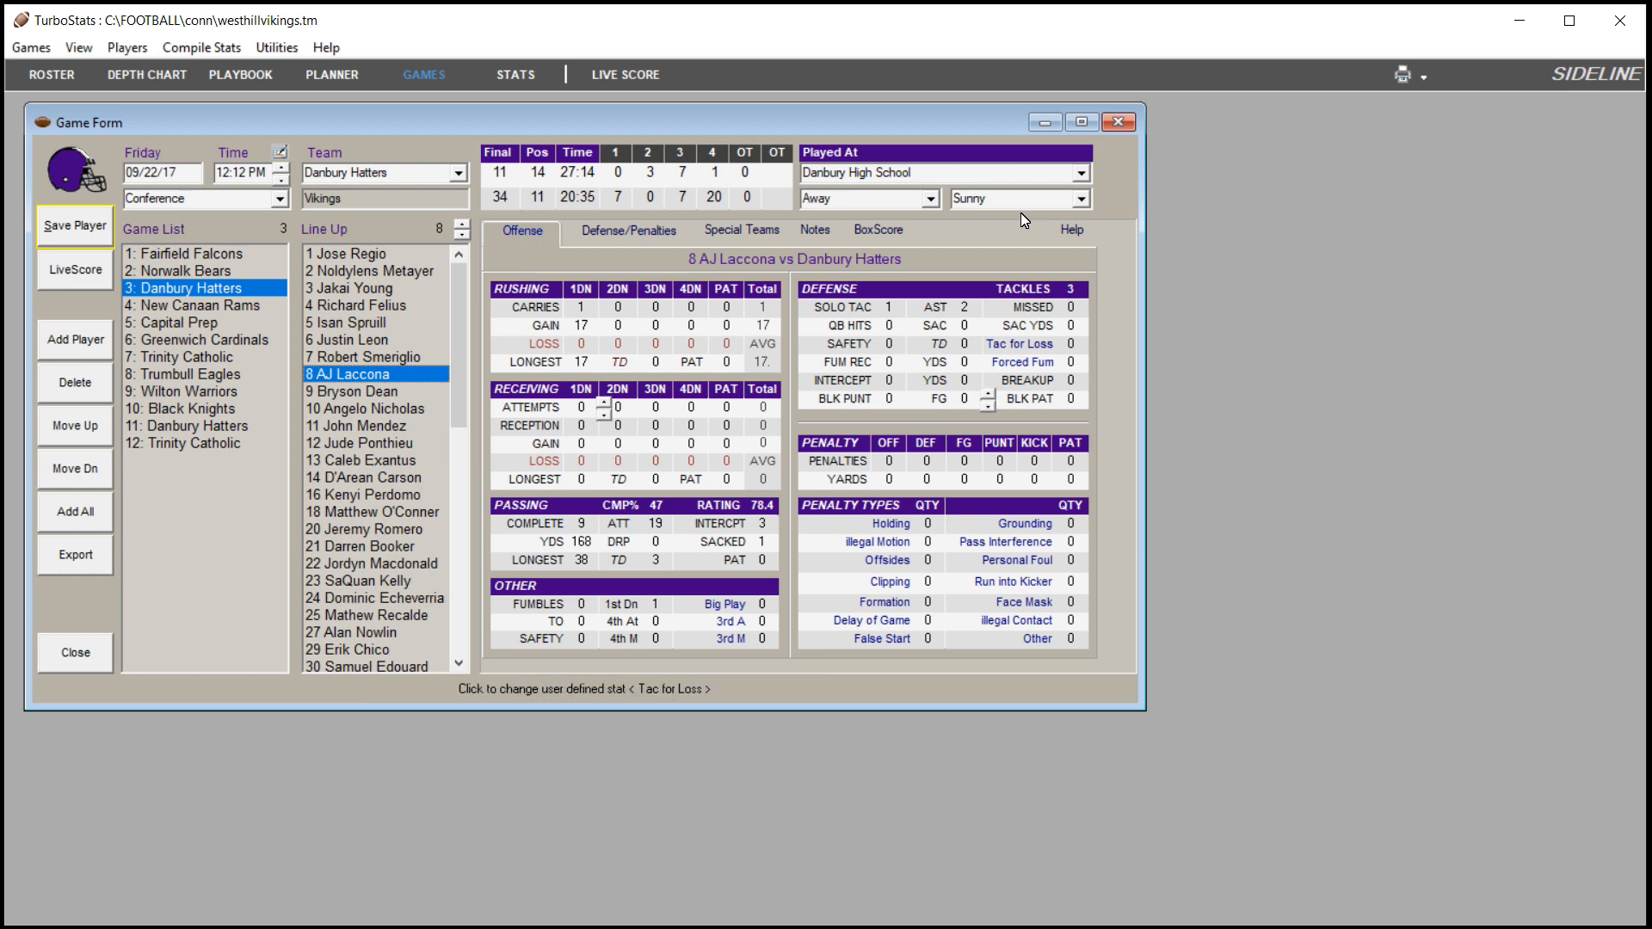
pyautogui.click(62, 251)
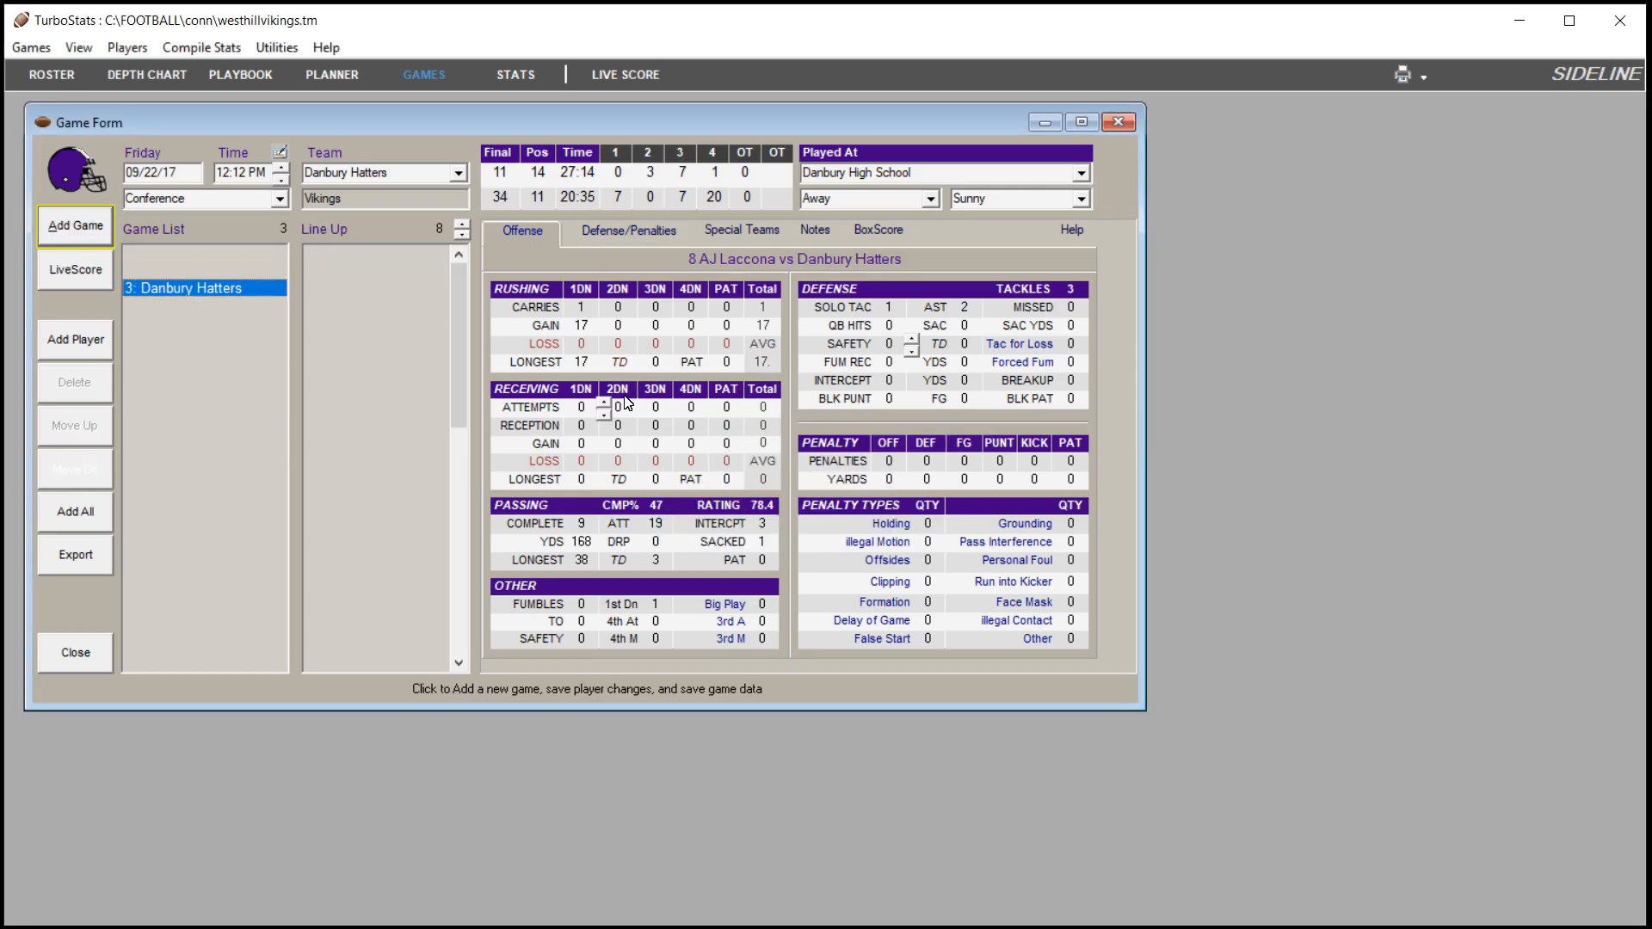
# Compile the Team Cumulative Statistics report with the game type filter set to ALL
pyautogui.click(209, 52)
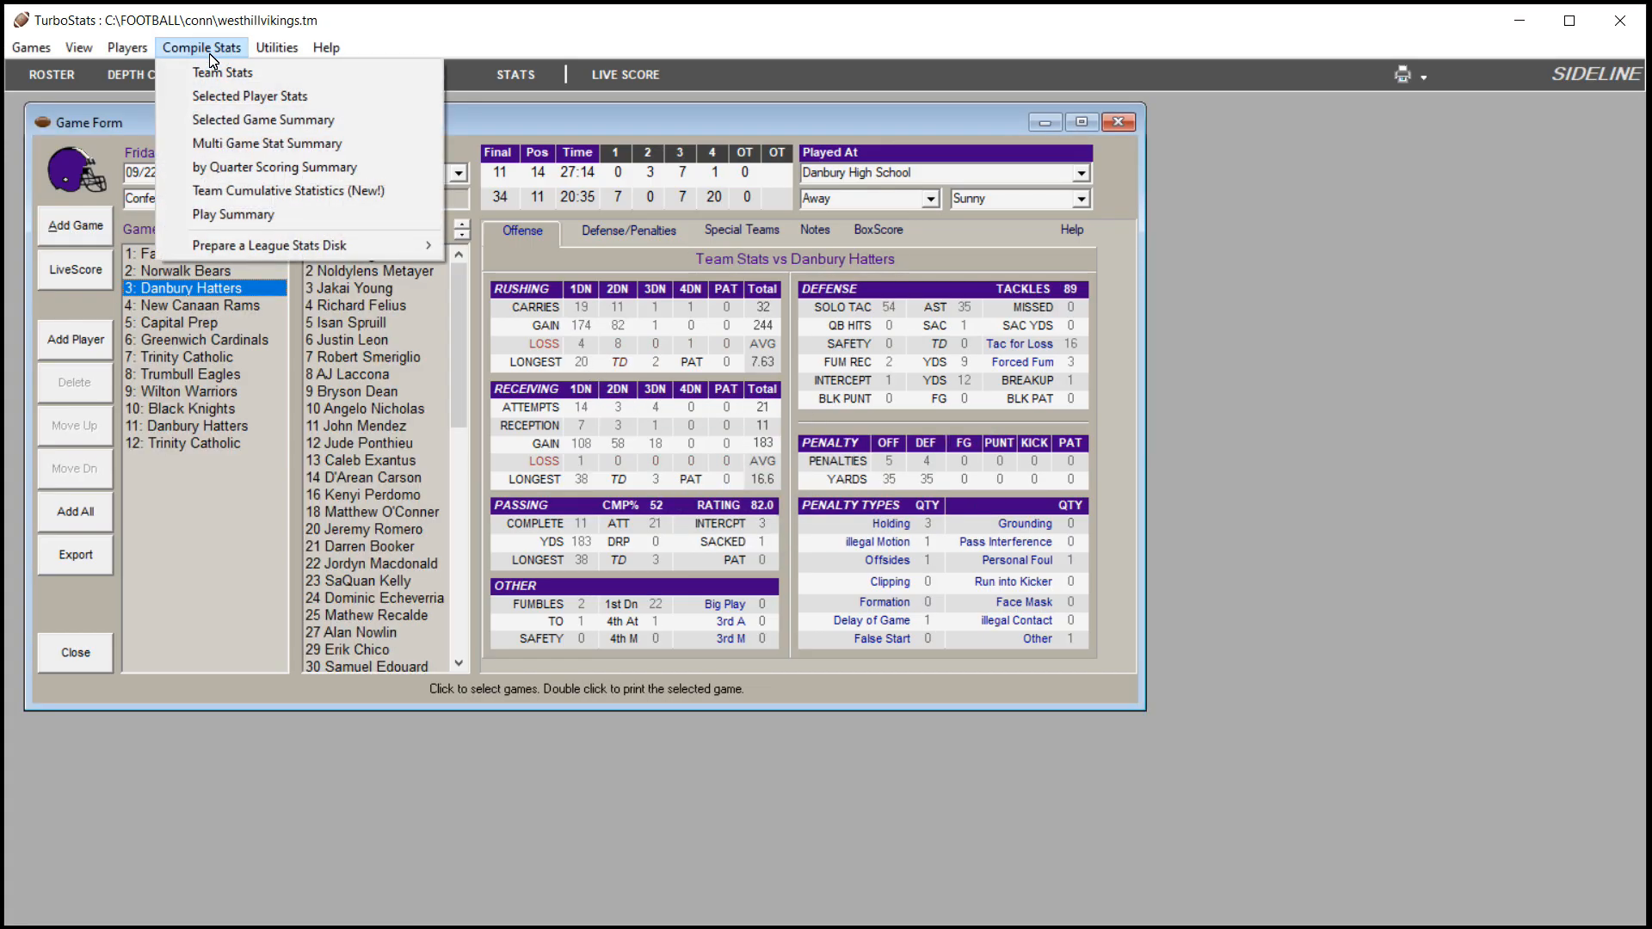
pyautogui.click(256, 196)
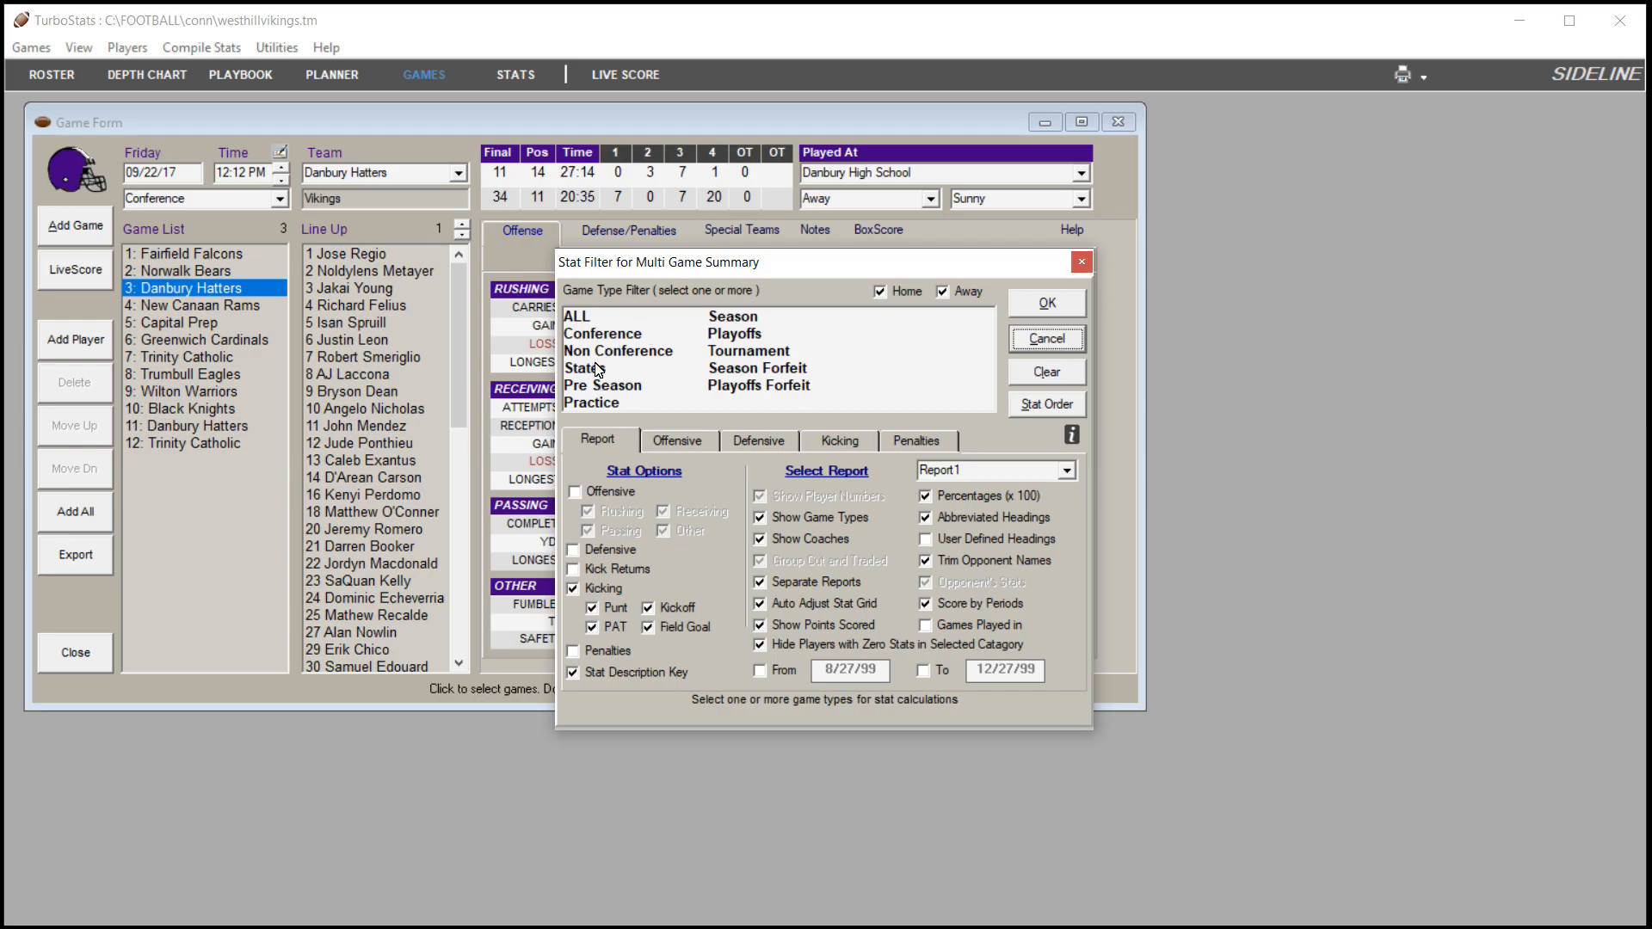
pyautogui.click(603, 318)
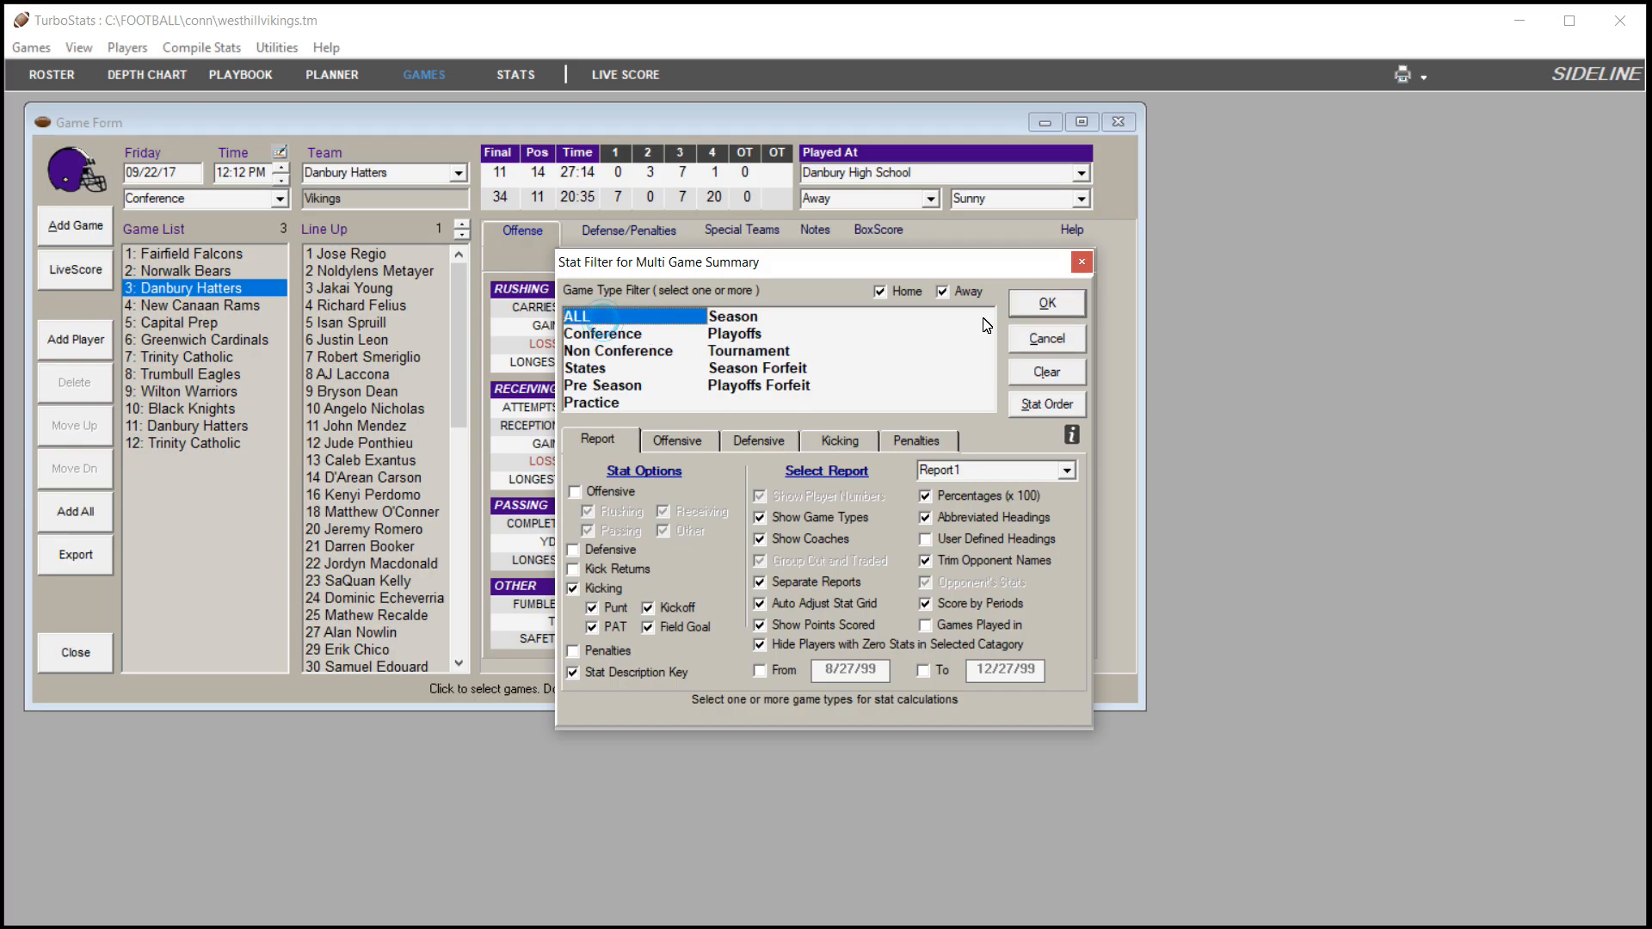
pyautogui.click(1048, 305)
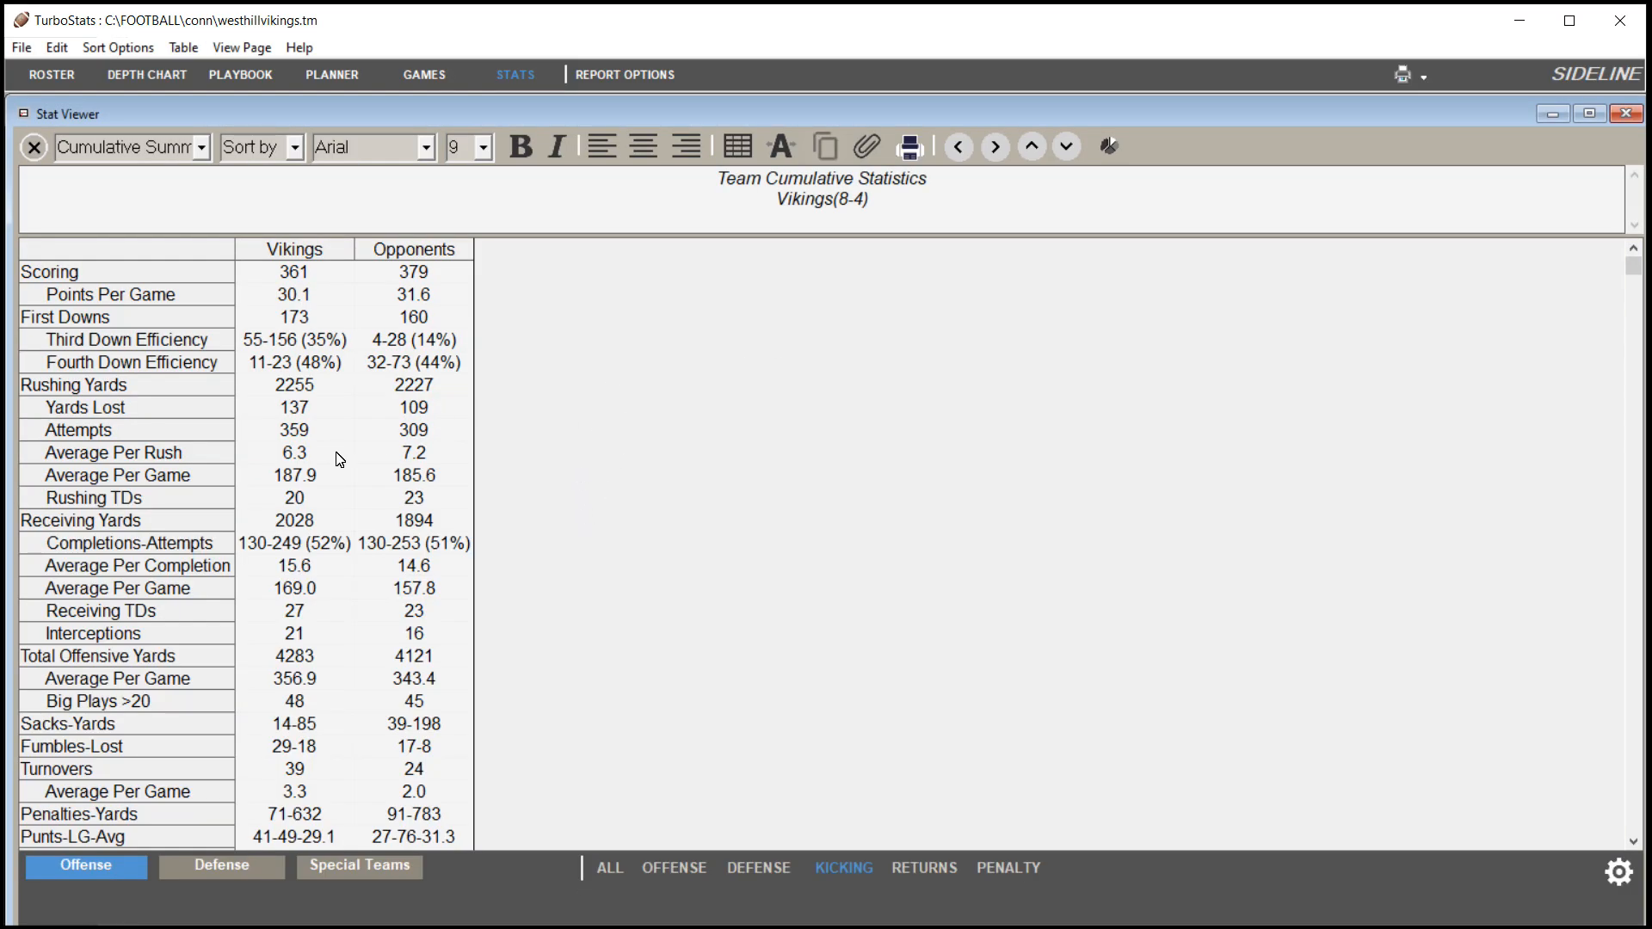
# Look through the defense, special teams and offense pages of the cumulative statistics report
pyautogui.click(214, 878)
pyautogui.click(349, 867)
pyautogui.click(116, 869)
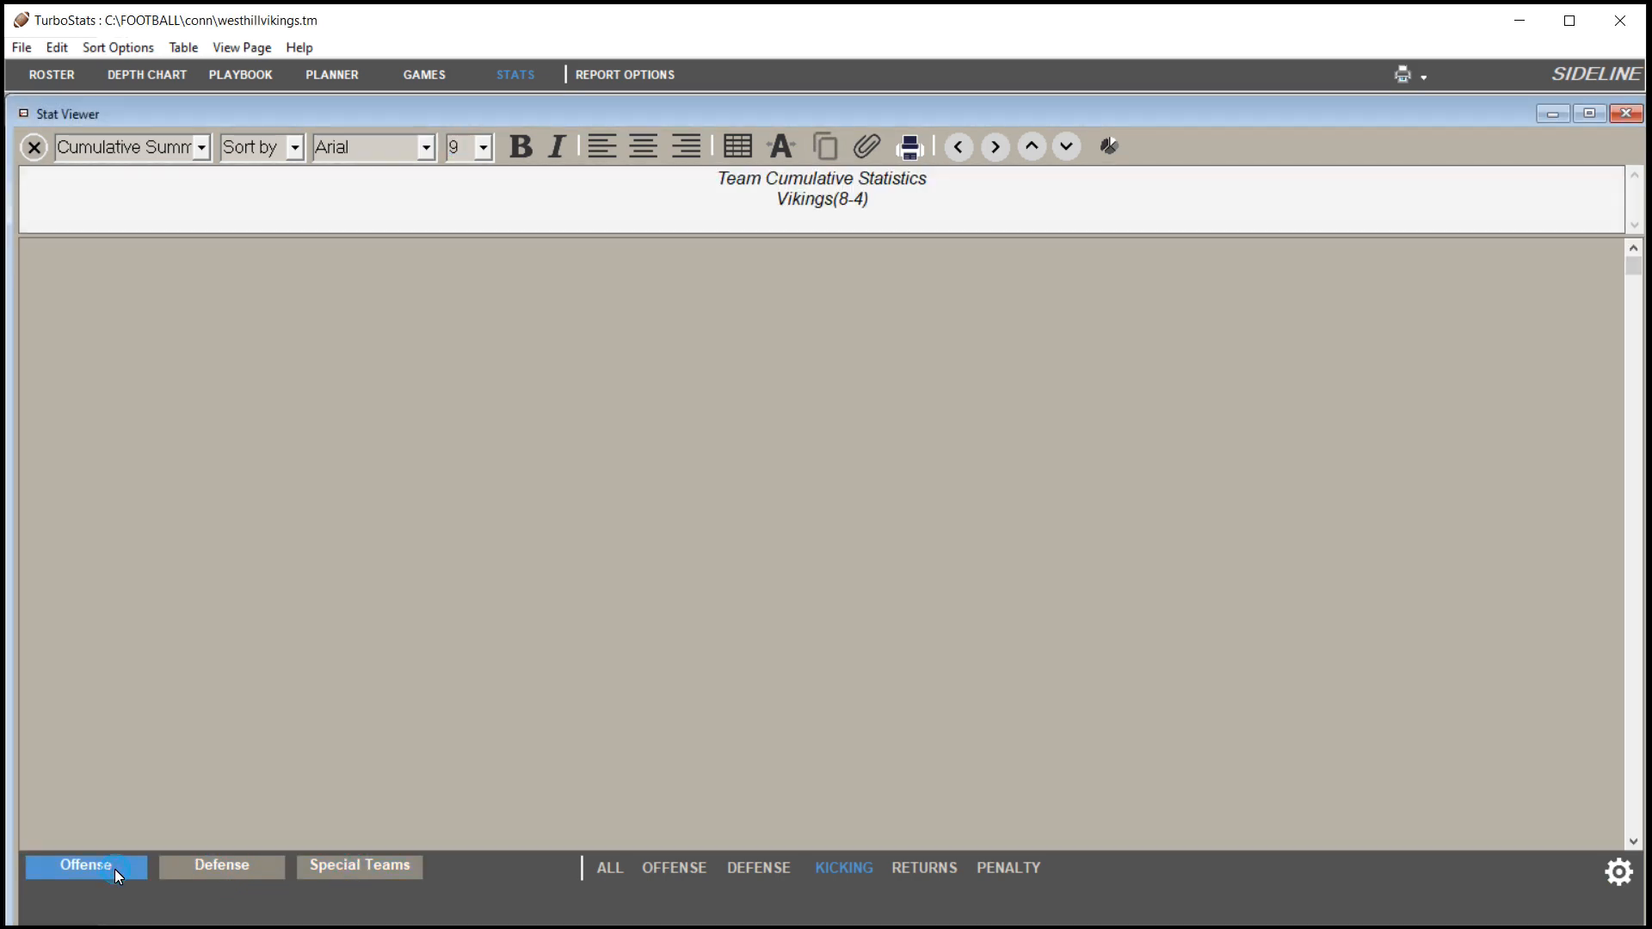
# Create the cumulative report as the HTML file westhillvikings_cumulative.html, including all tabbed reports, and upload it to the web
pyautogui.click(828, 146)
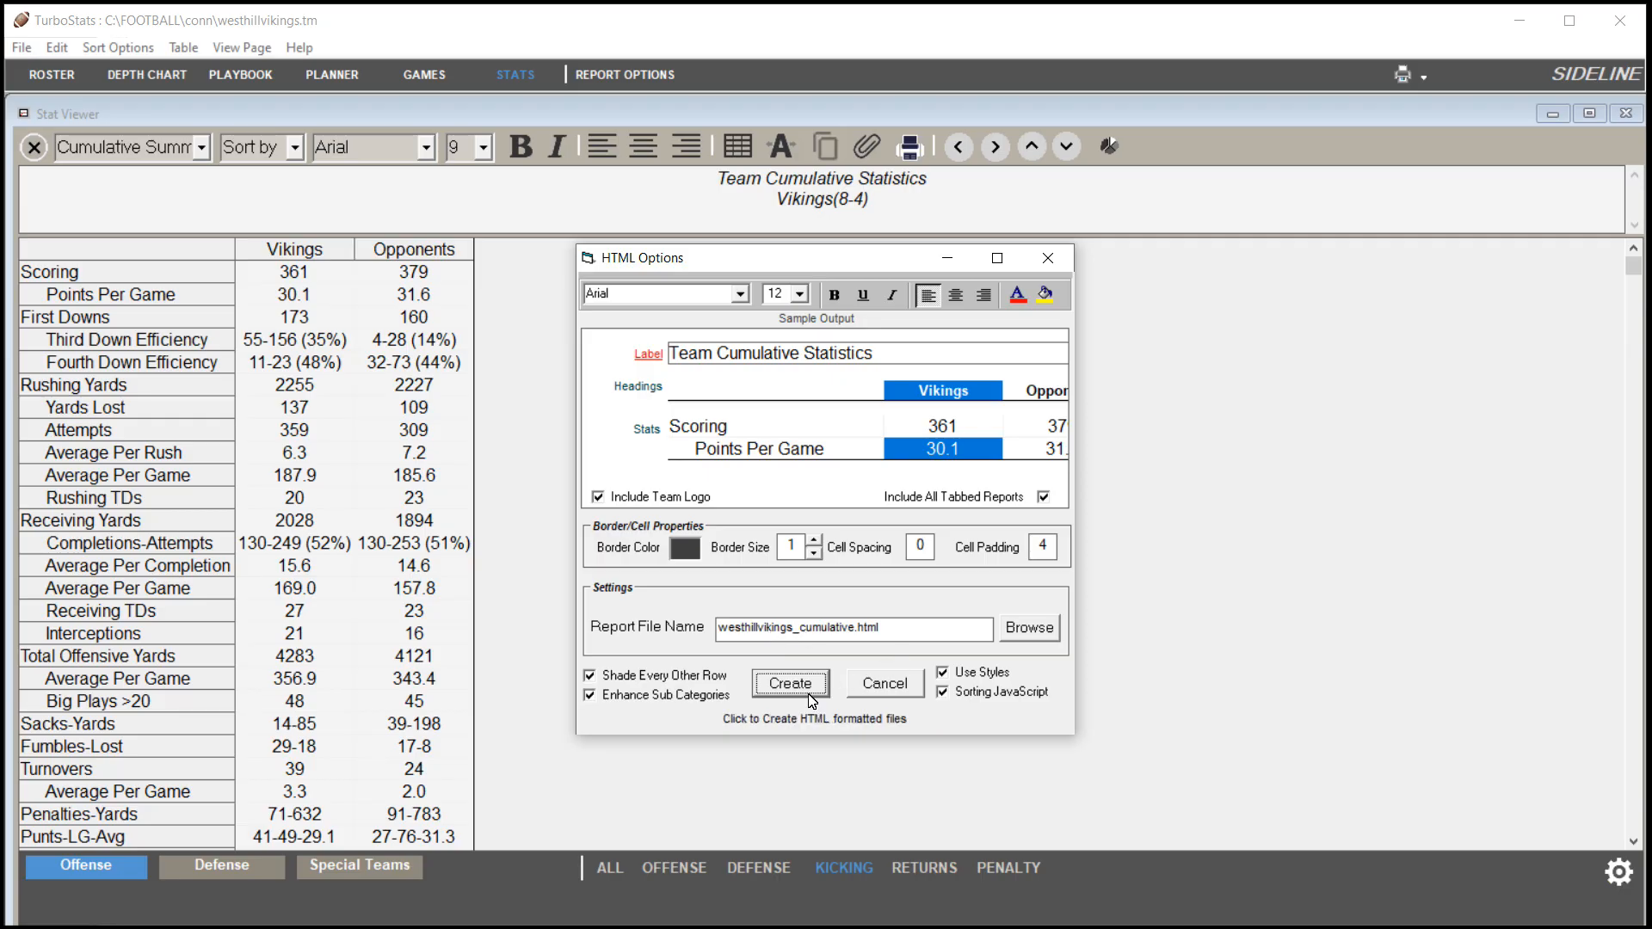
pyautogui.click(787, 683)
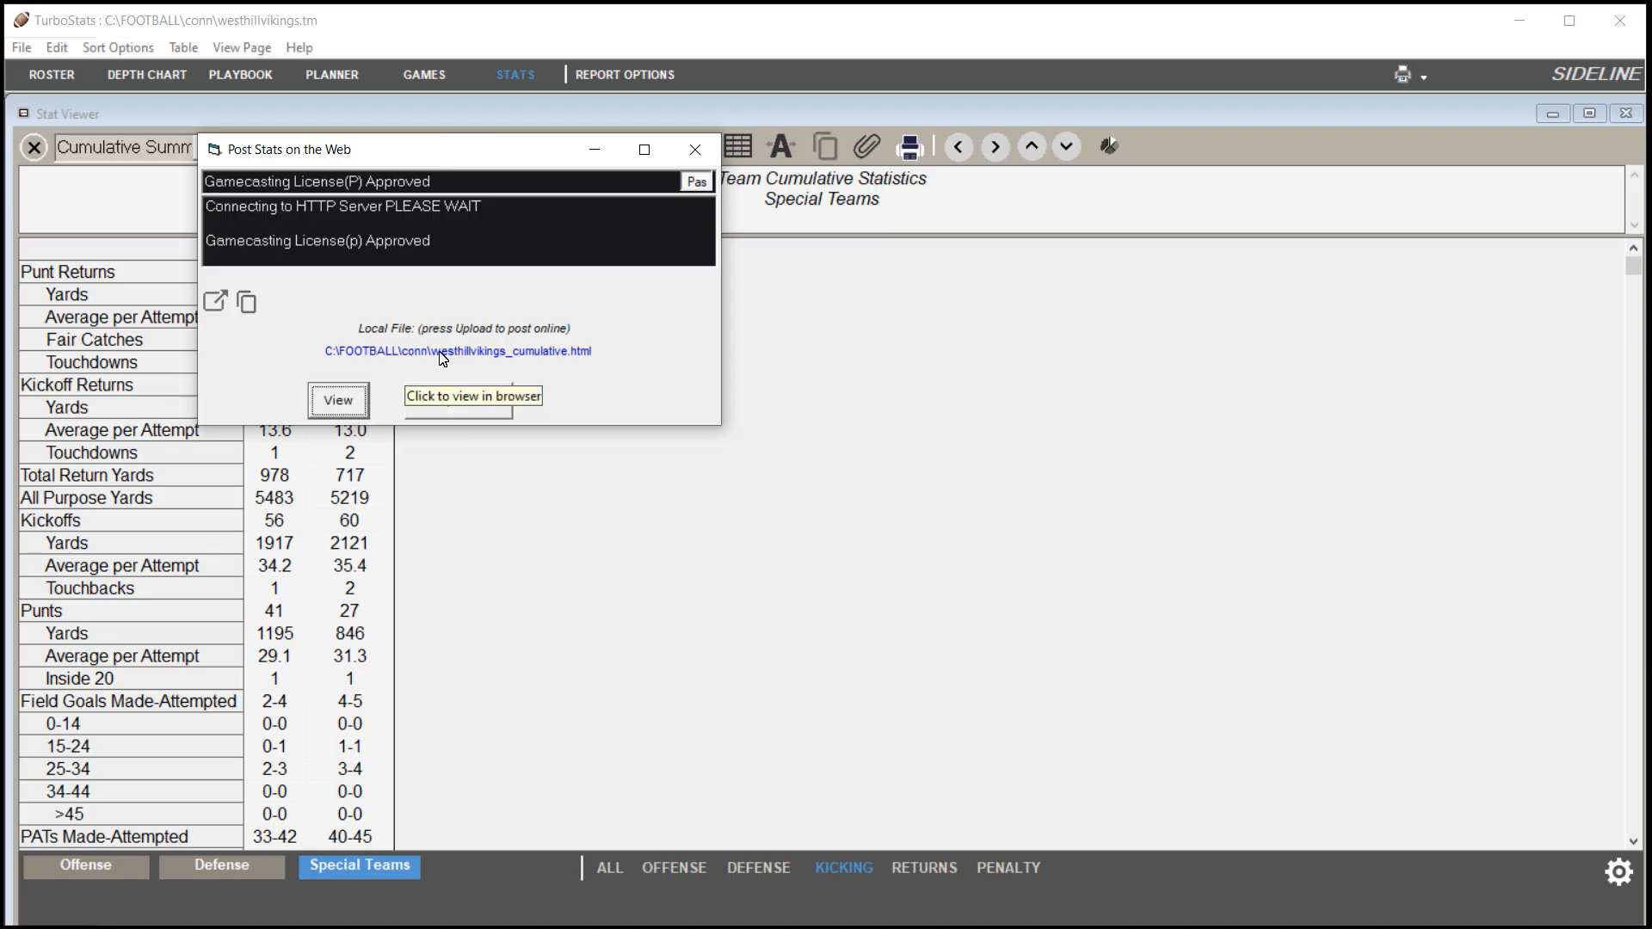
pyautogui.click(491, 404)
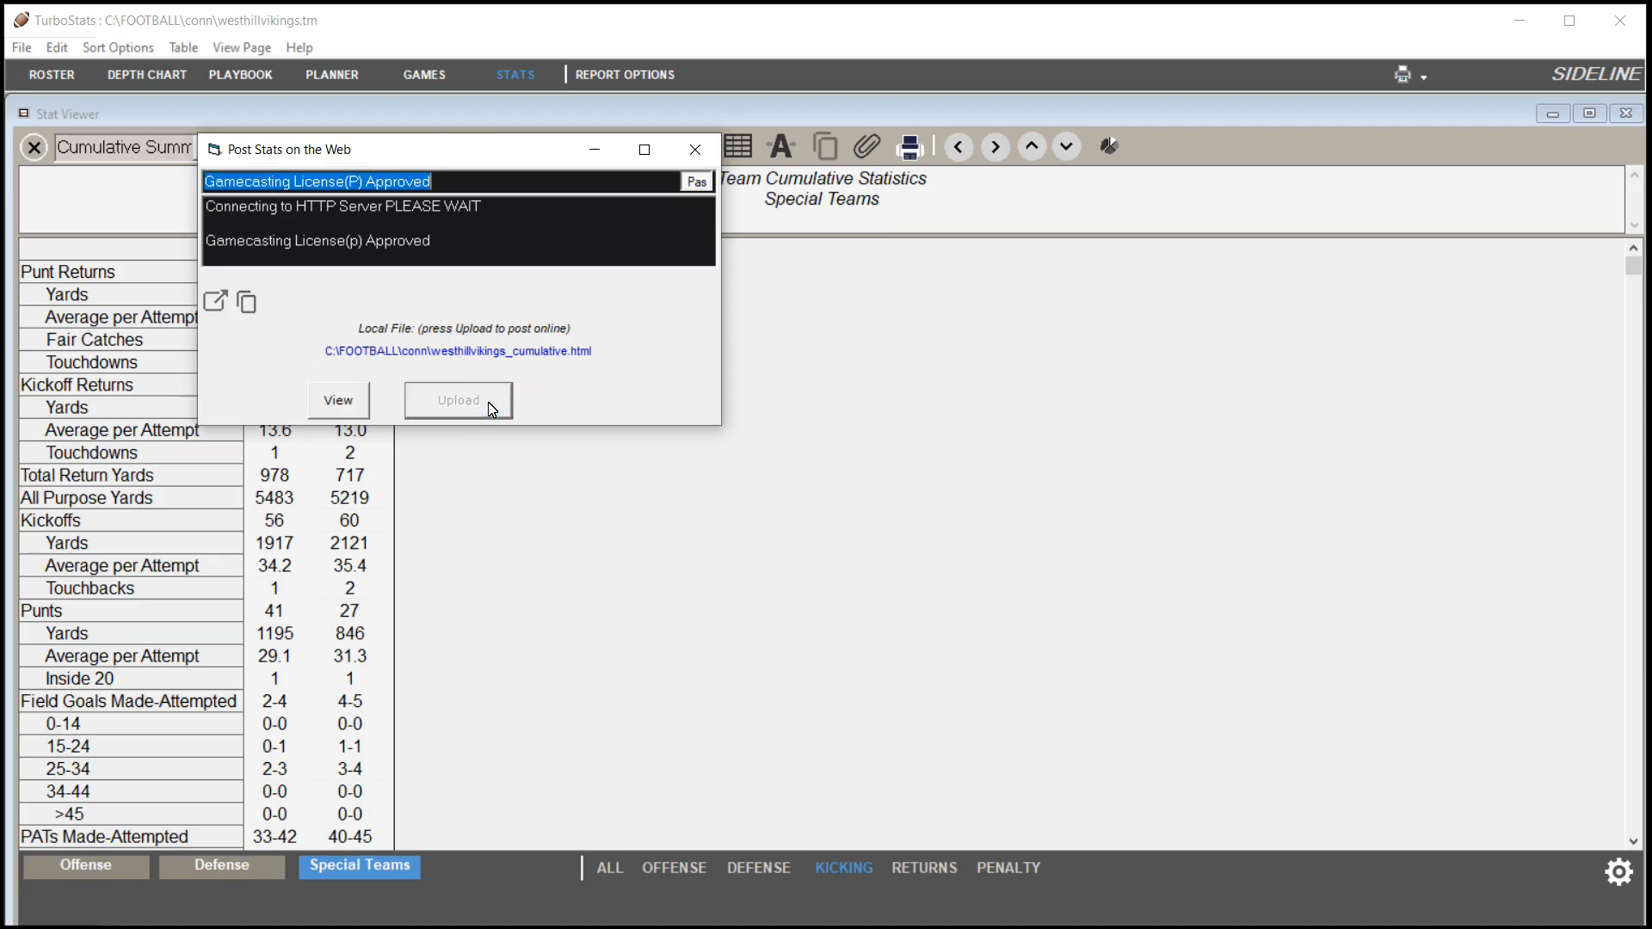
# Open the uploaded westhillvikings_cumulative.html page in the browser and look through its offense and defense summaries
pyautogui.click(537, 352)
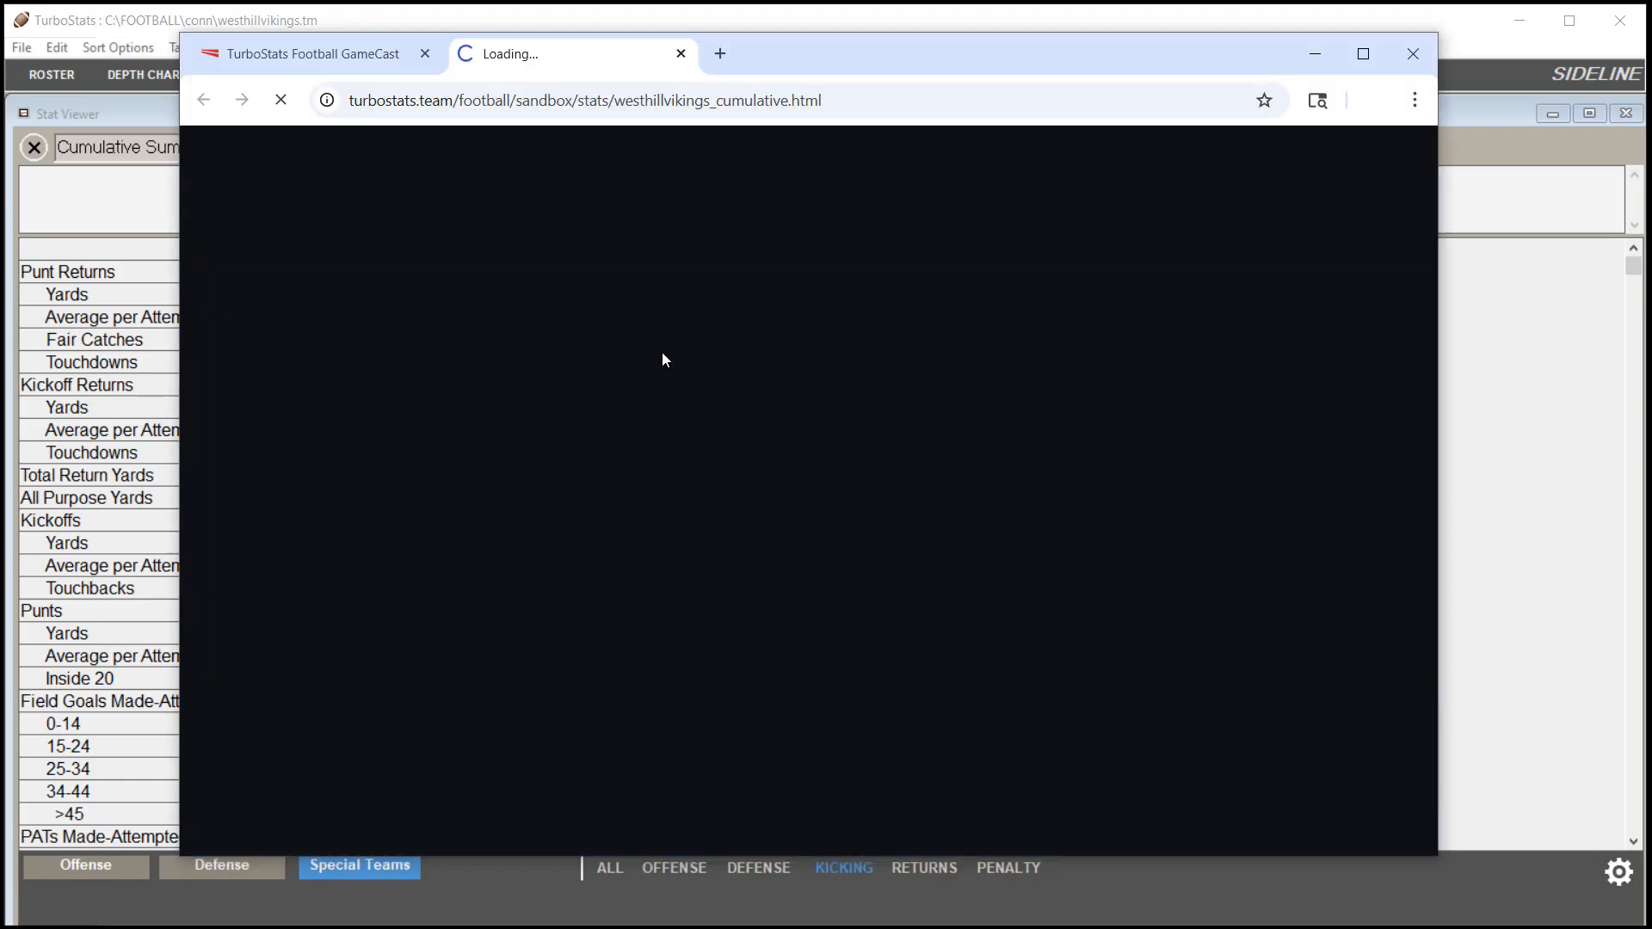
pyautogui.scroll(-15, 894, 515)
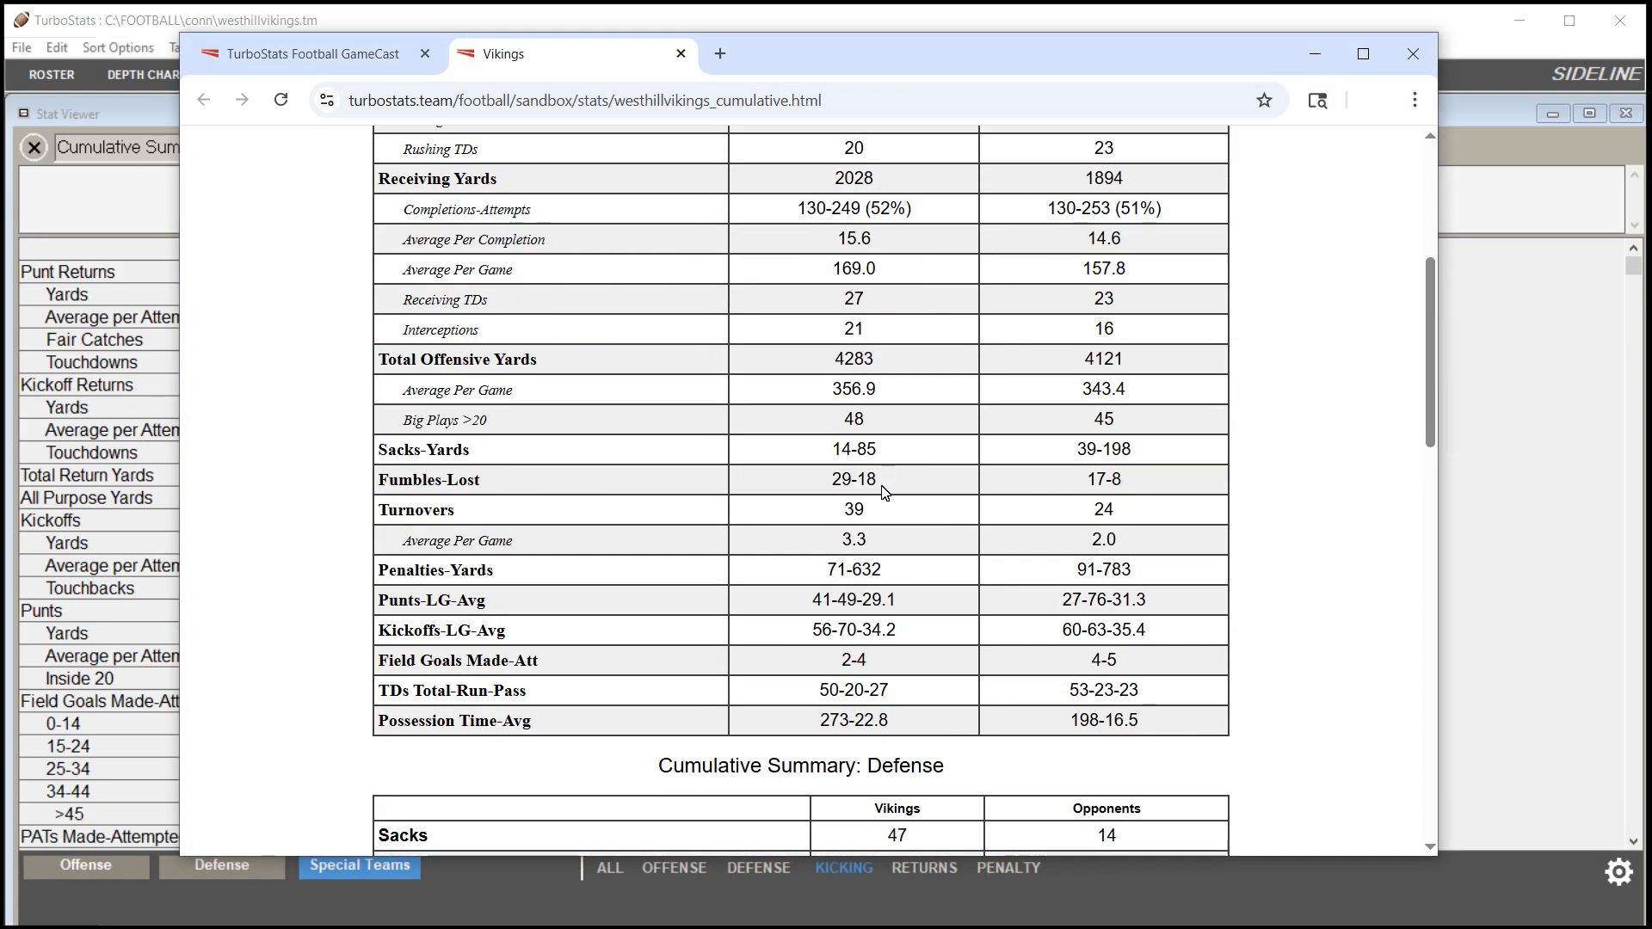
pyautogui.scroll(-5, 896, 518)
pyautogui.scroll(20, 895, 518)
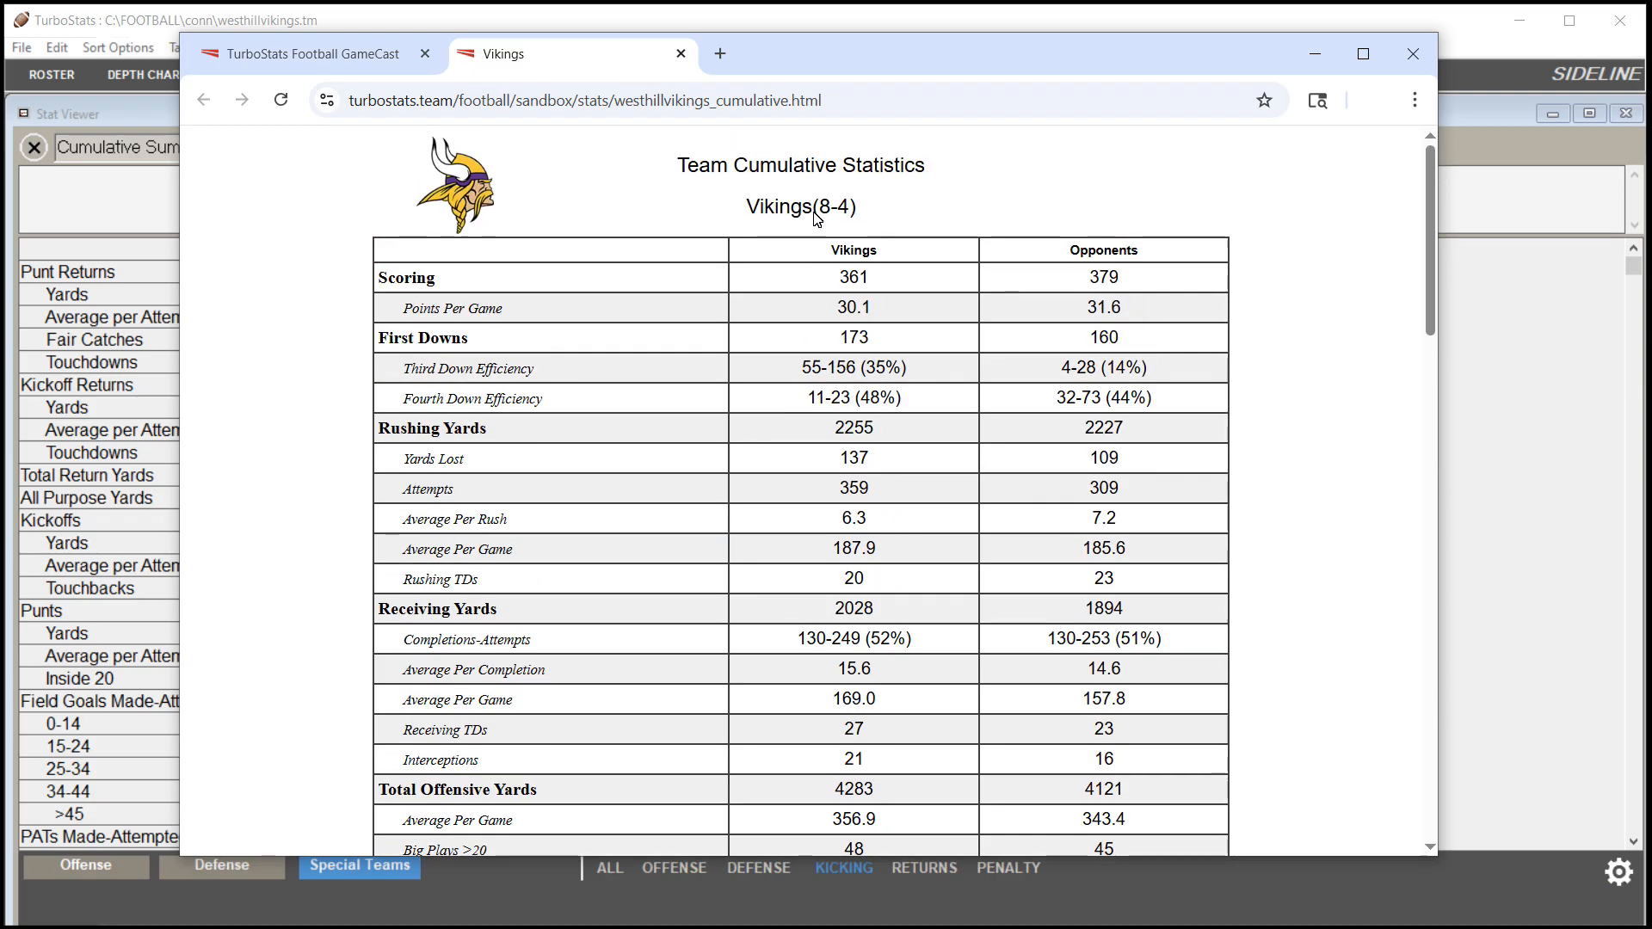
# Copy the web address of the cumulative statistics page, and close the browser and the web posting dialog
pyautogui.moveTo(818, 101); pyautogui.dragTo(497, 120)
pyautogui.rightClick(505, 114)
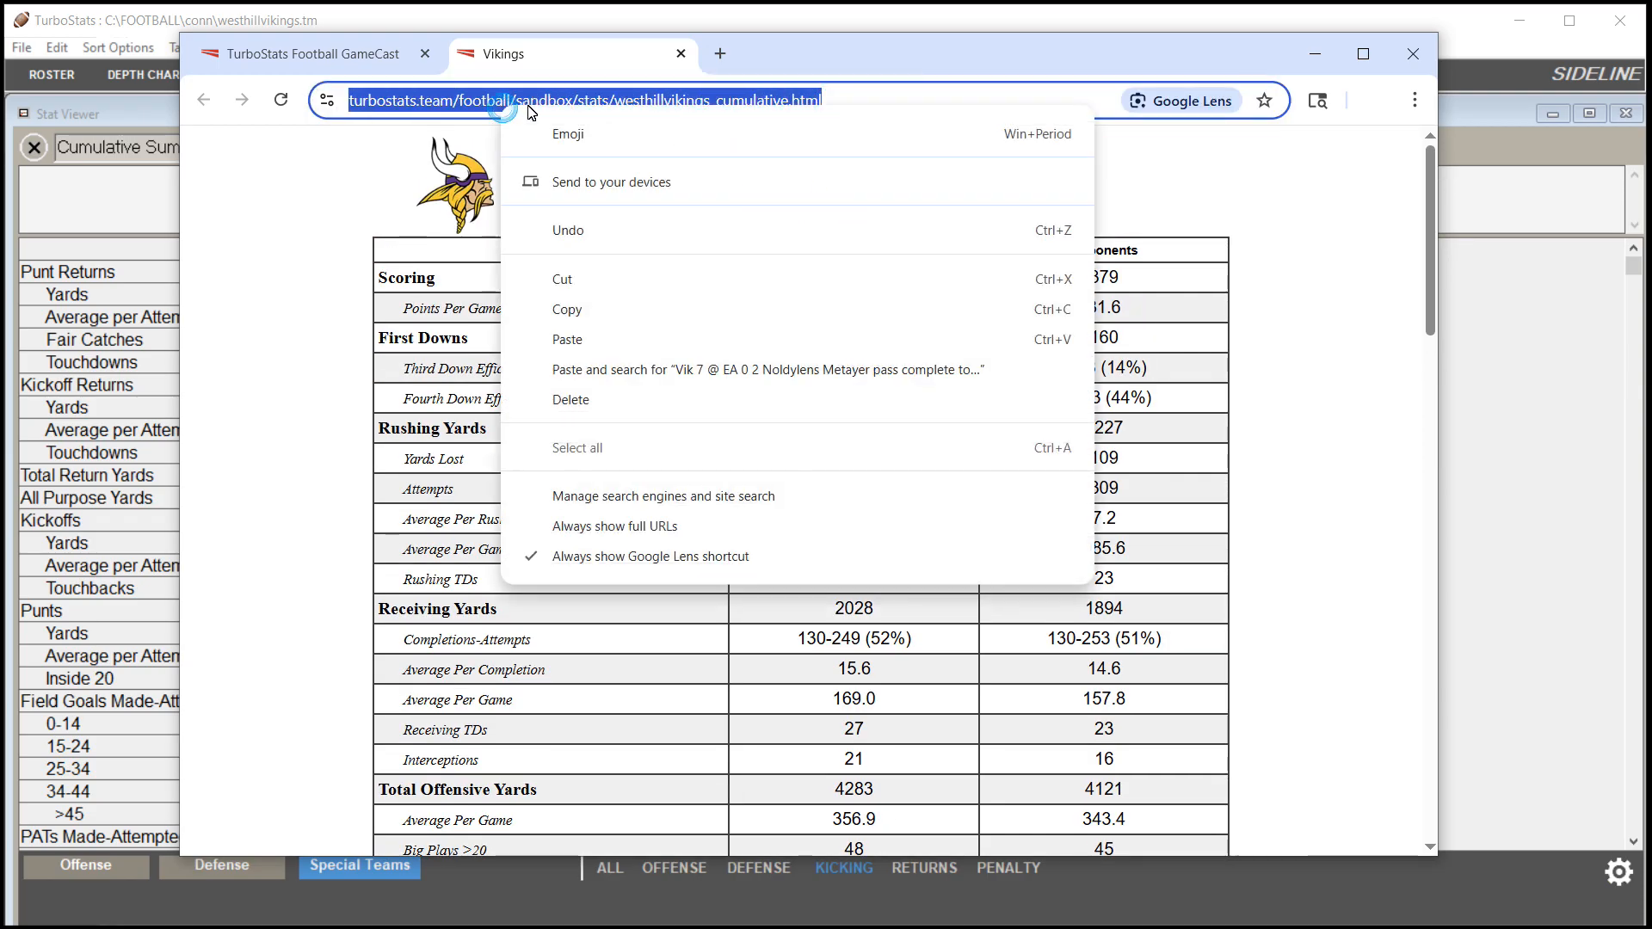
pyautogui.click(571, 309)
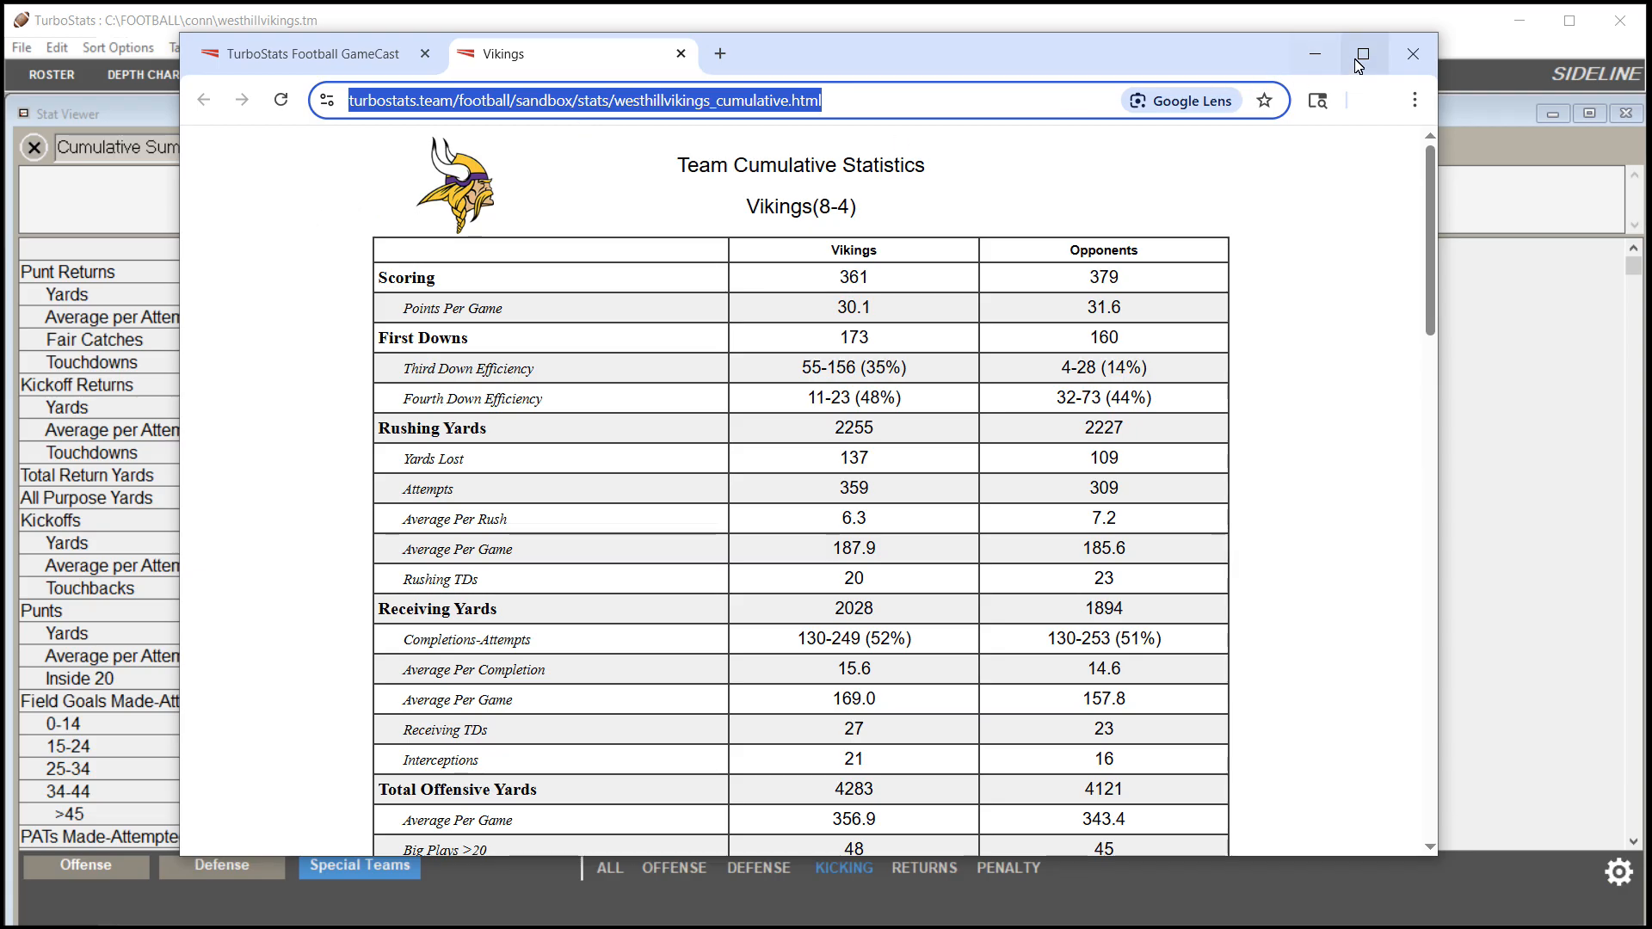
pyautogui.click(1414, 59)
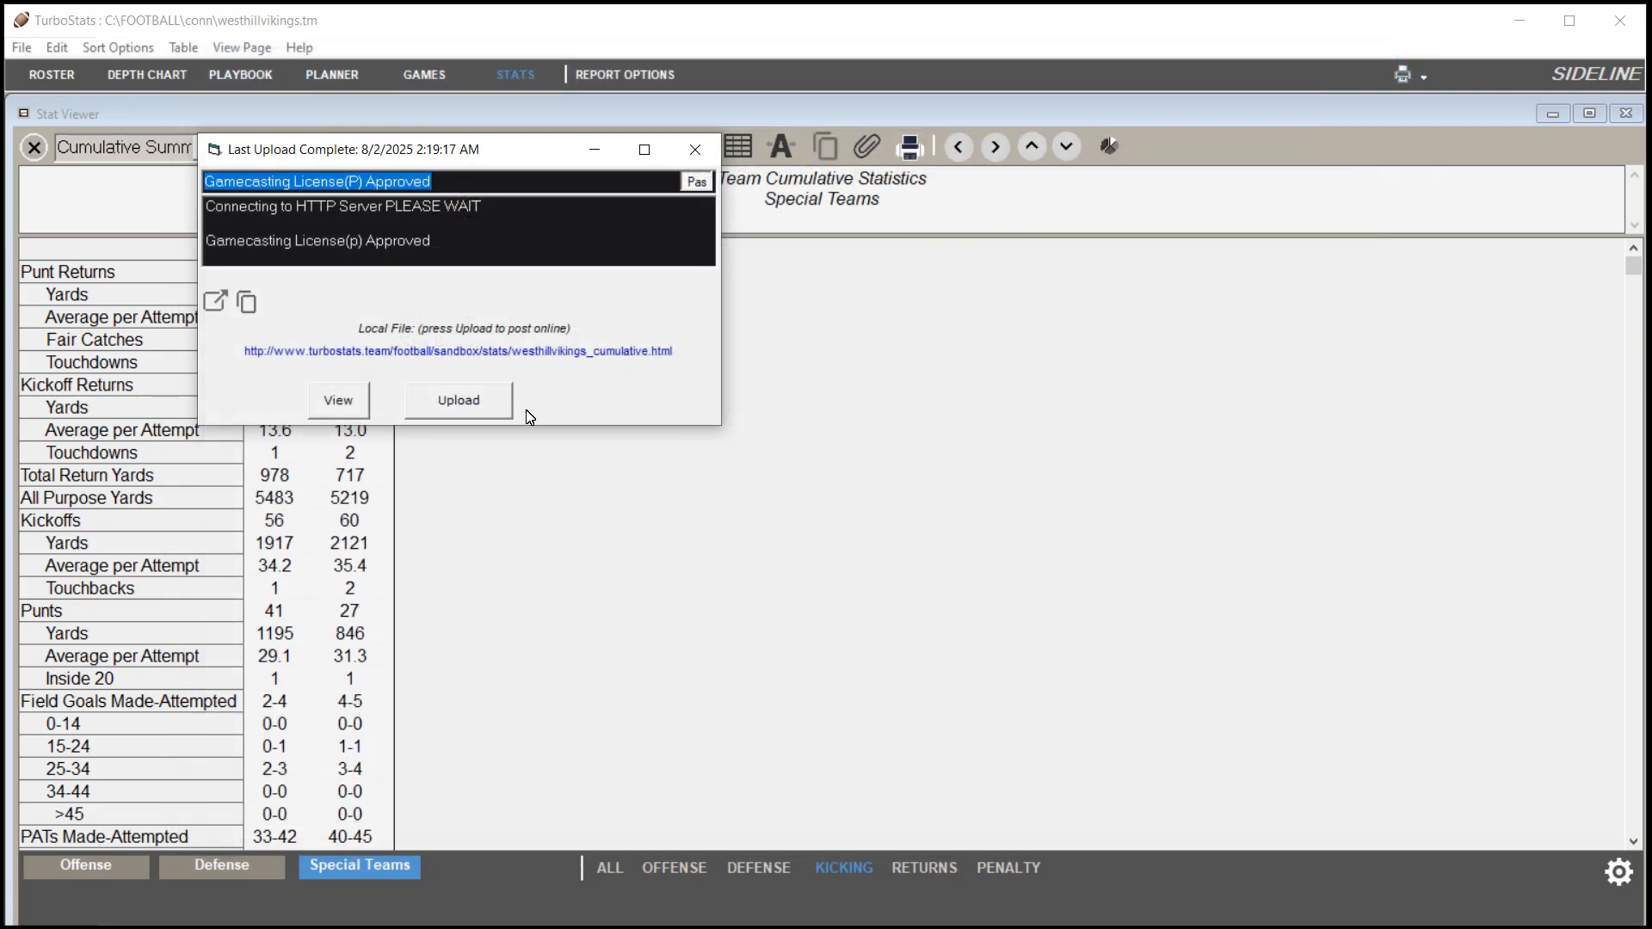
pyautogui.click(694, 153)
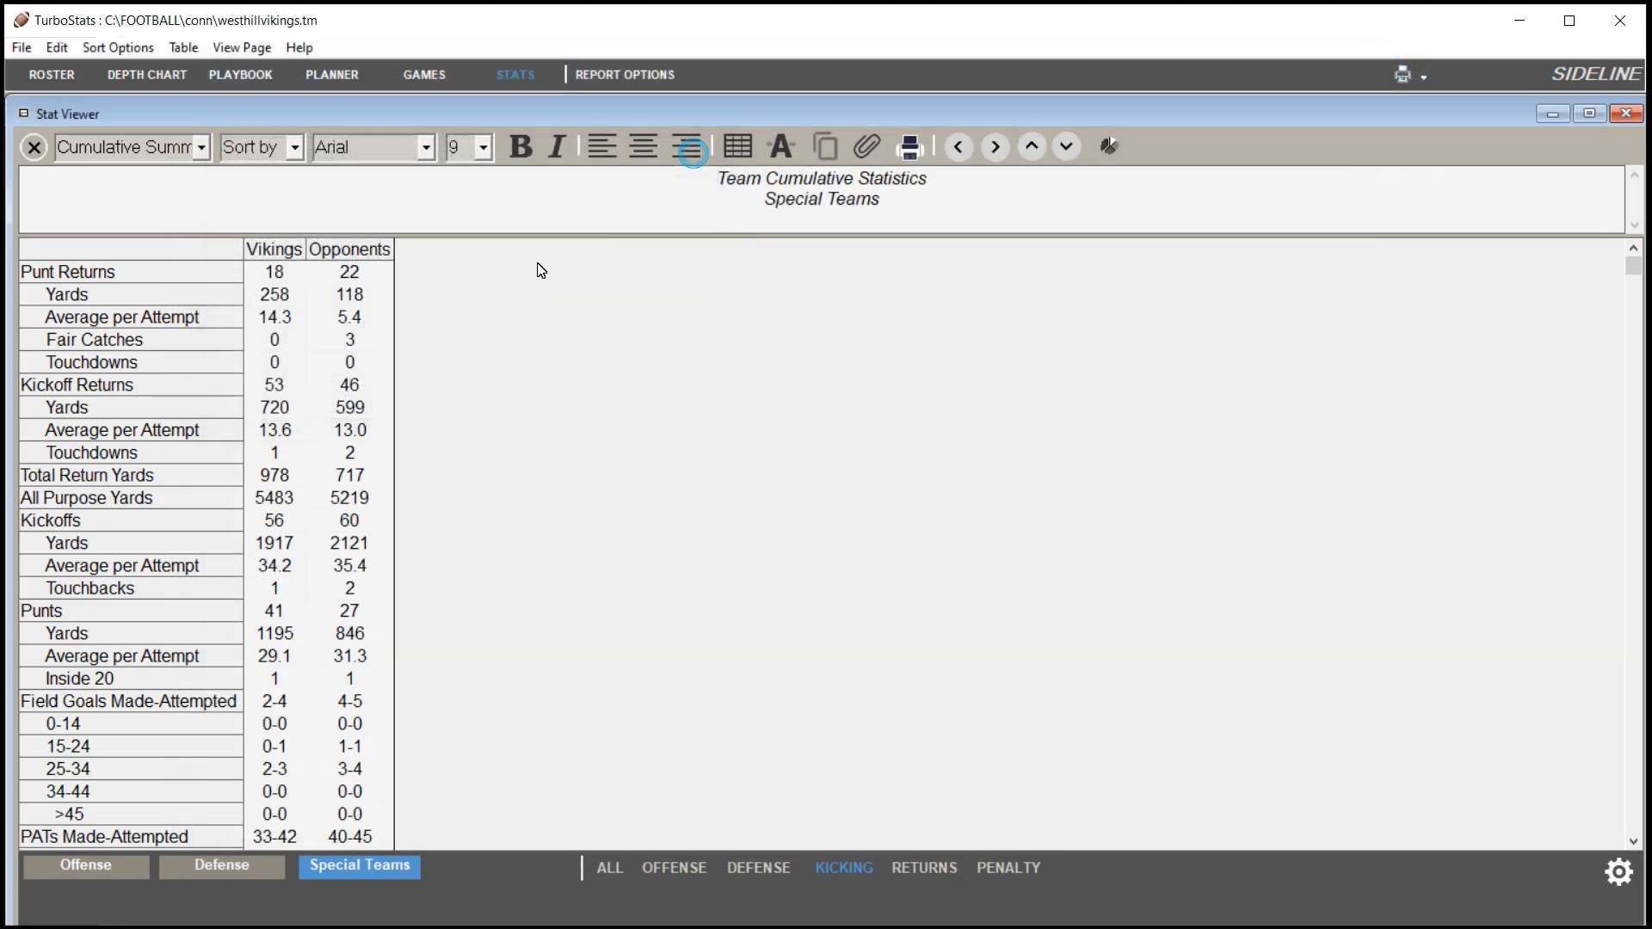
# Compile the All Players report for game type ALL with offensive stats included and kicking stats excluded
pyautogui.click(200, 148)
pyautogui.scroll(1, 155, 172)
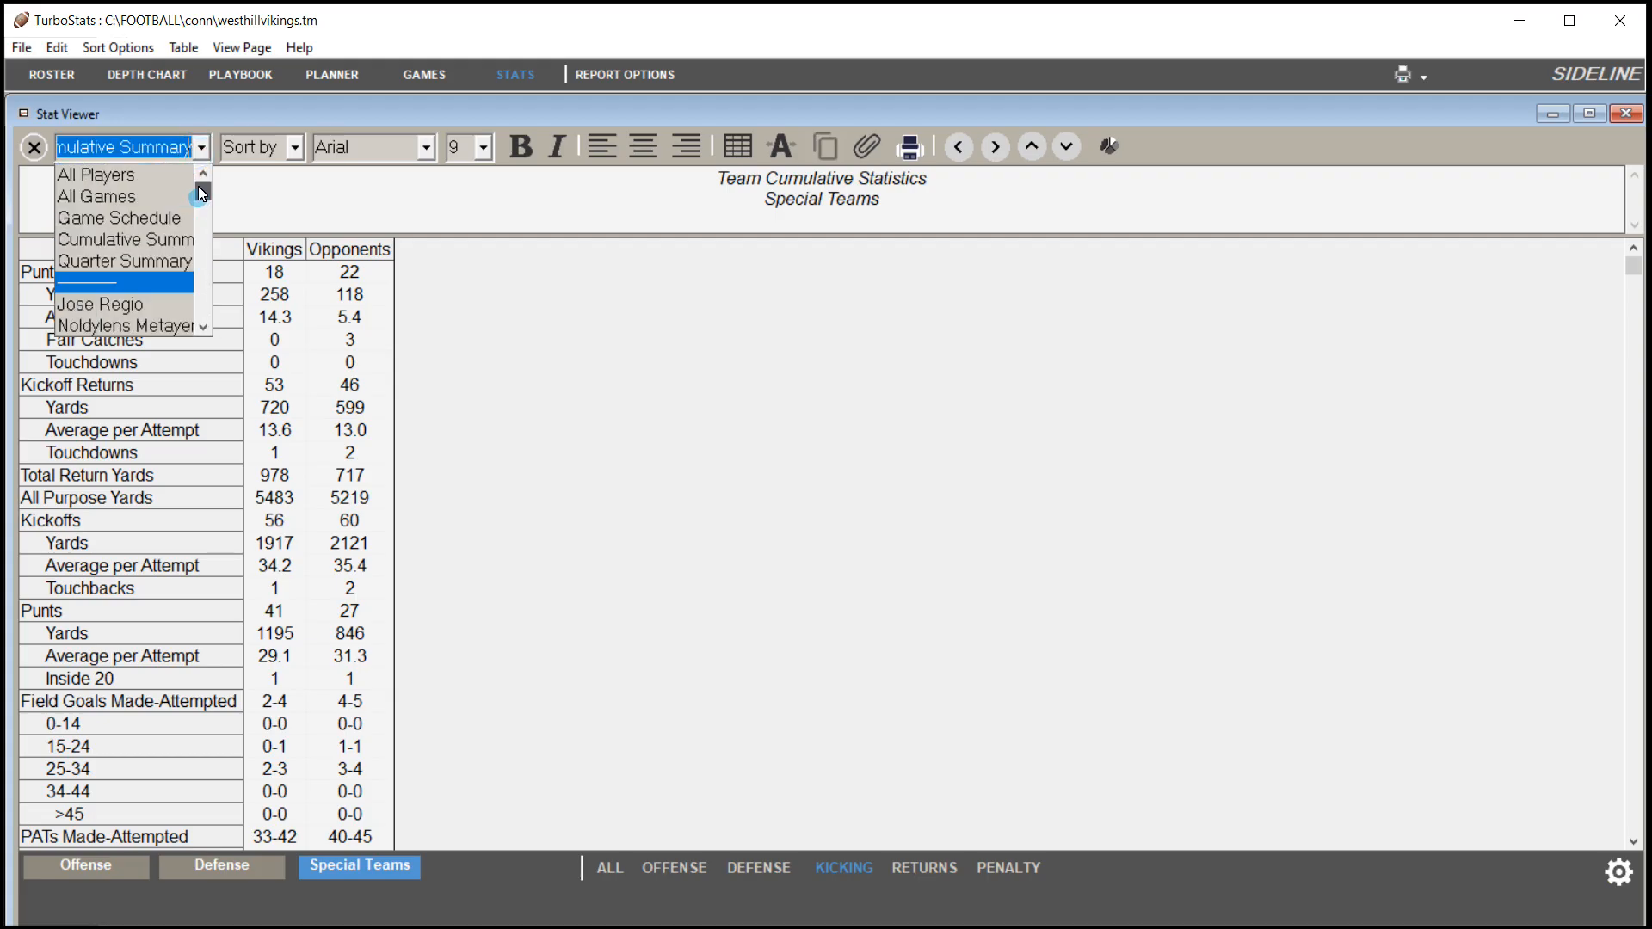
pyautogui.click(105, 182)
pyautogui.click(613, 492)
pyautogui.click(573, 588)
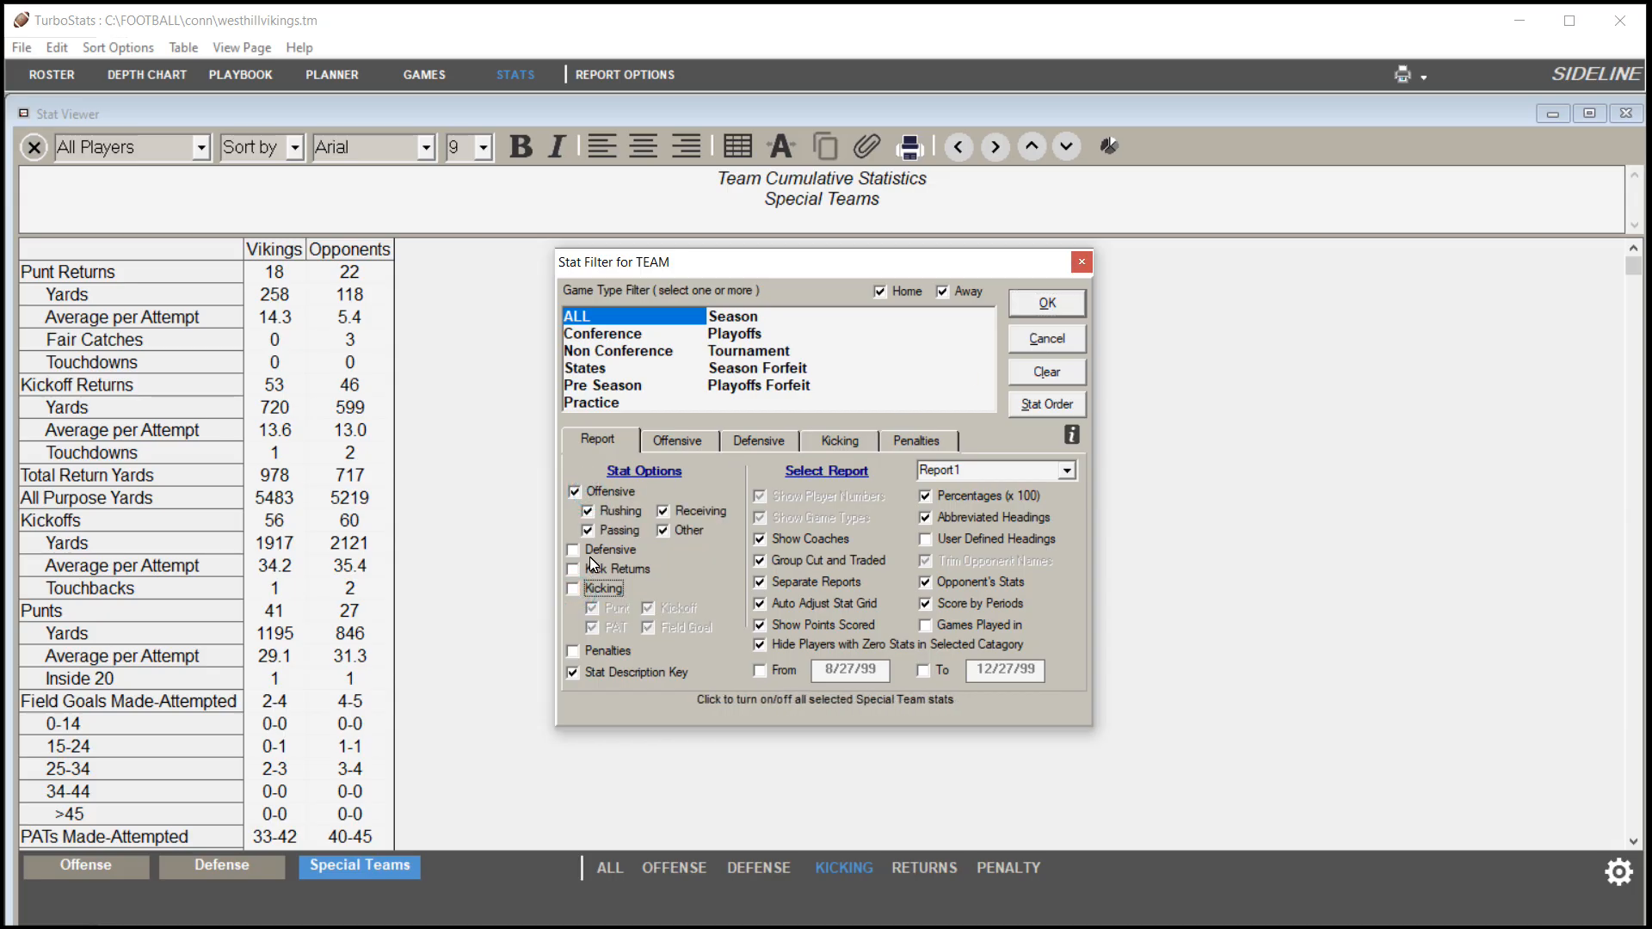
pyautogui.press('Return')
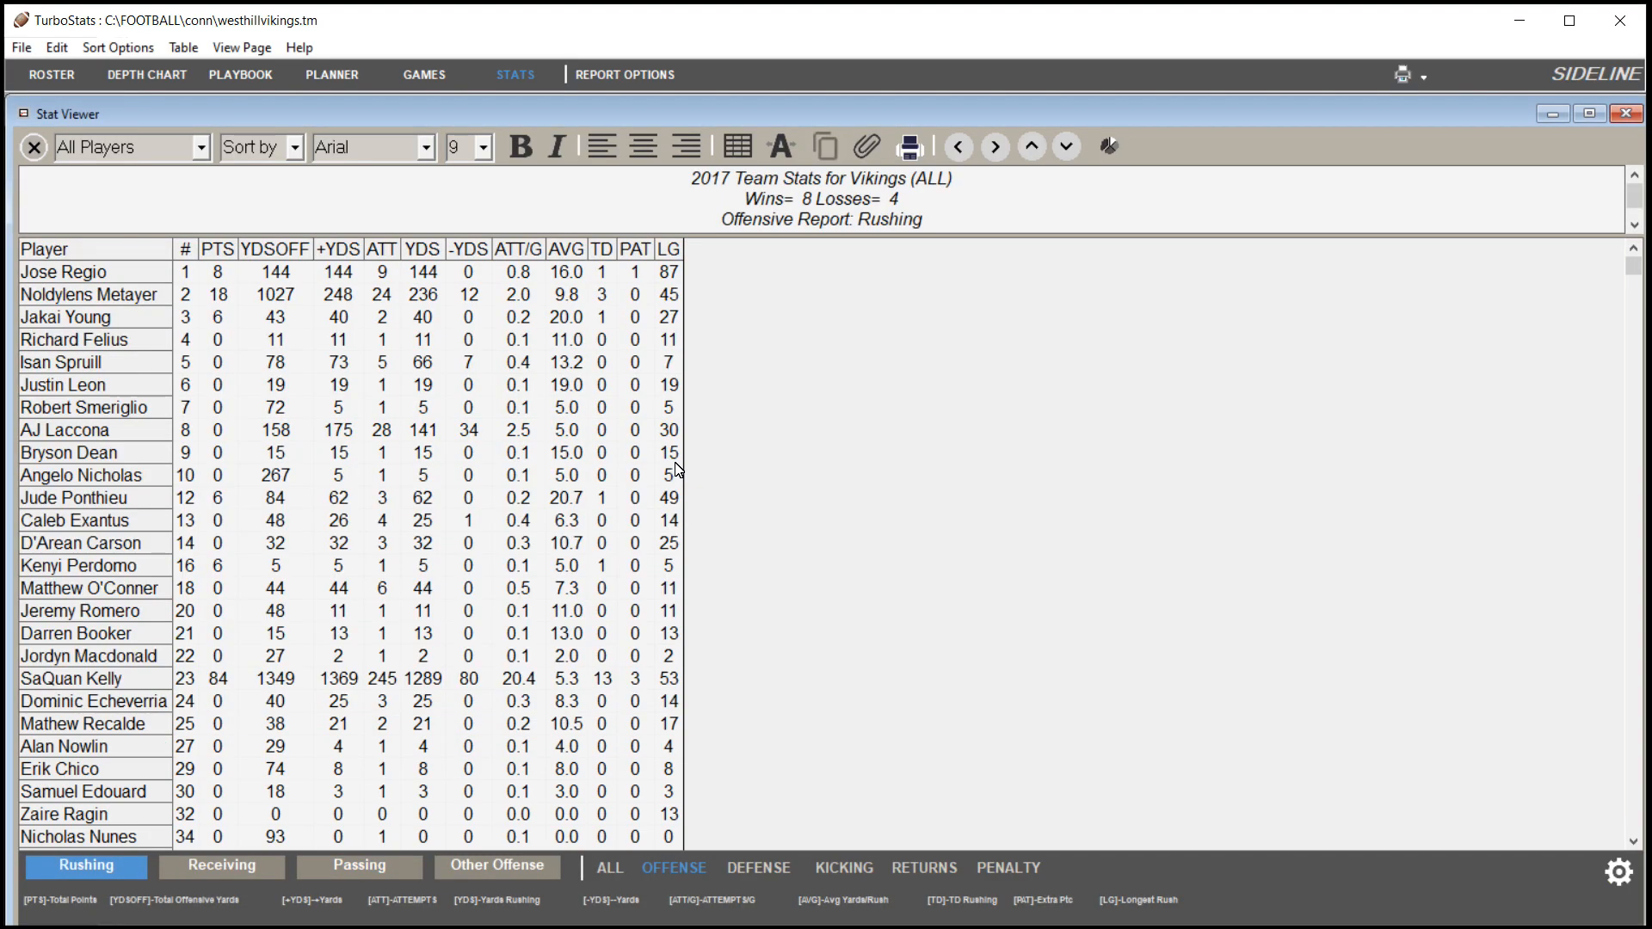
# Look through the receiving, passing, rushing, defense and kicking pages of the All Players report
pyautogui.click(235, 869)
pyautogui.click(342, 869)
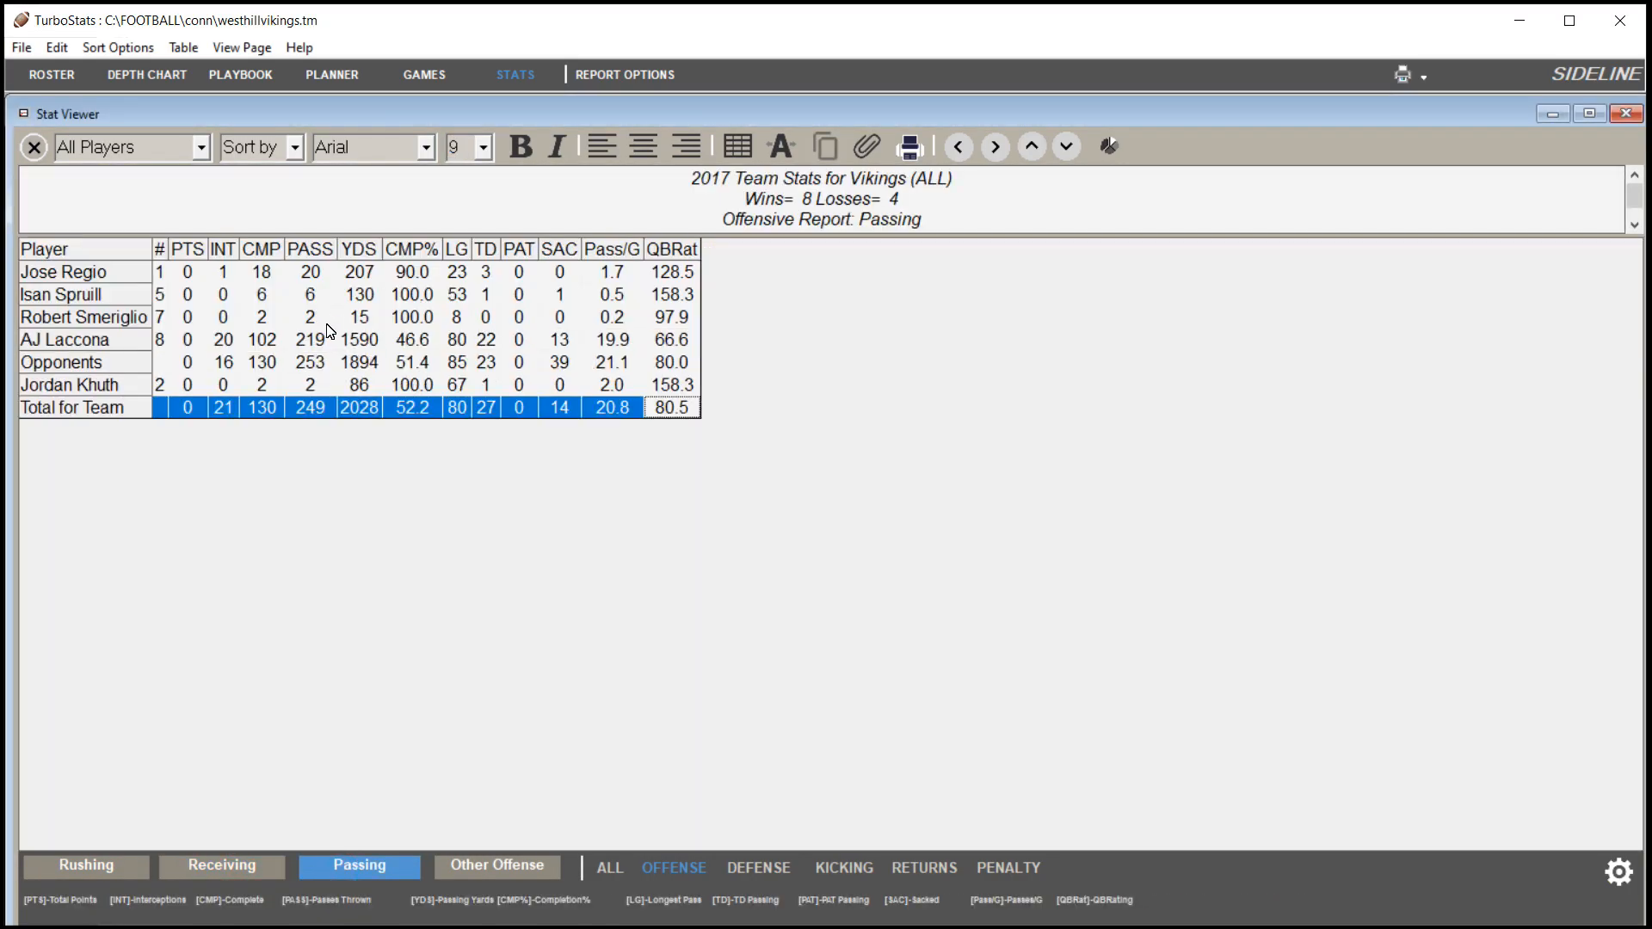
pyautogui.click(105, 865)
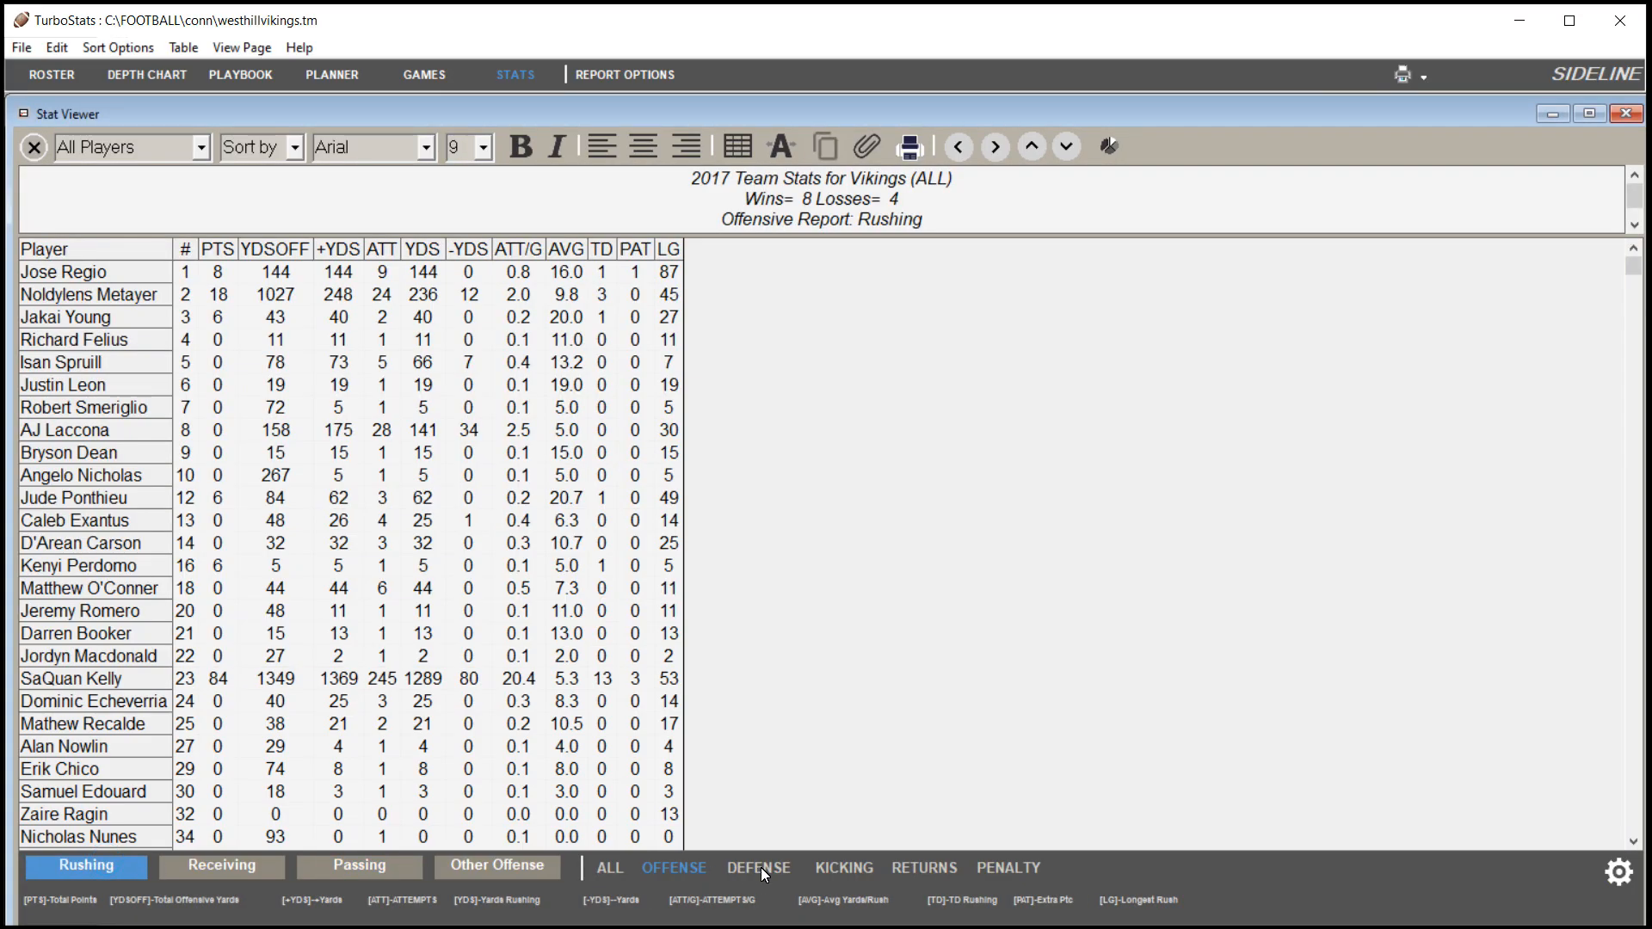
pyautogui.click(761, 867)
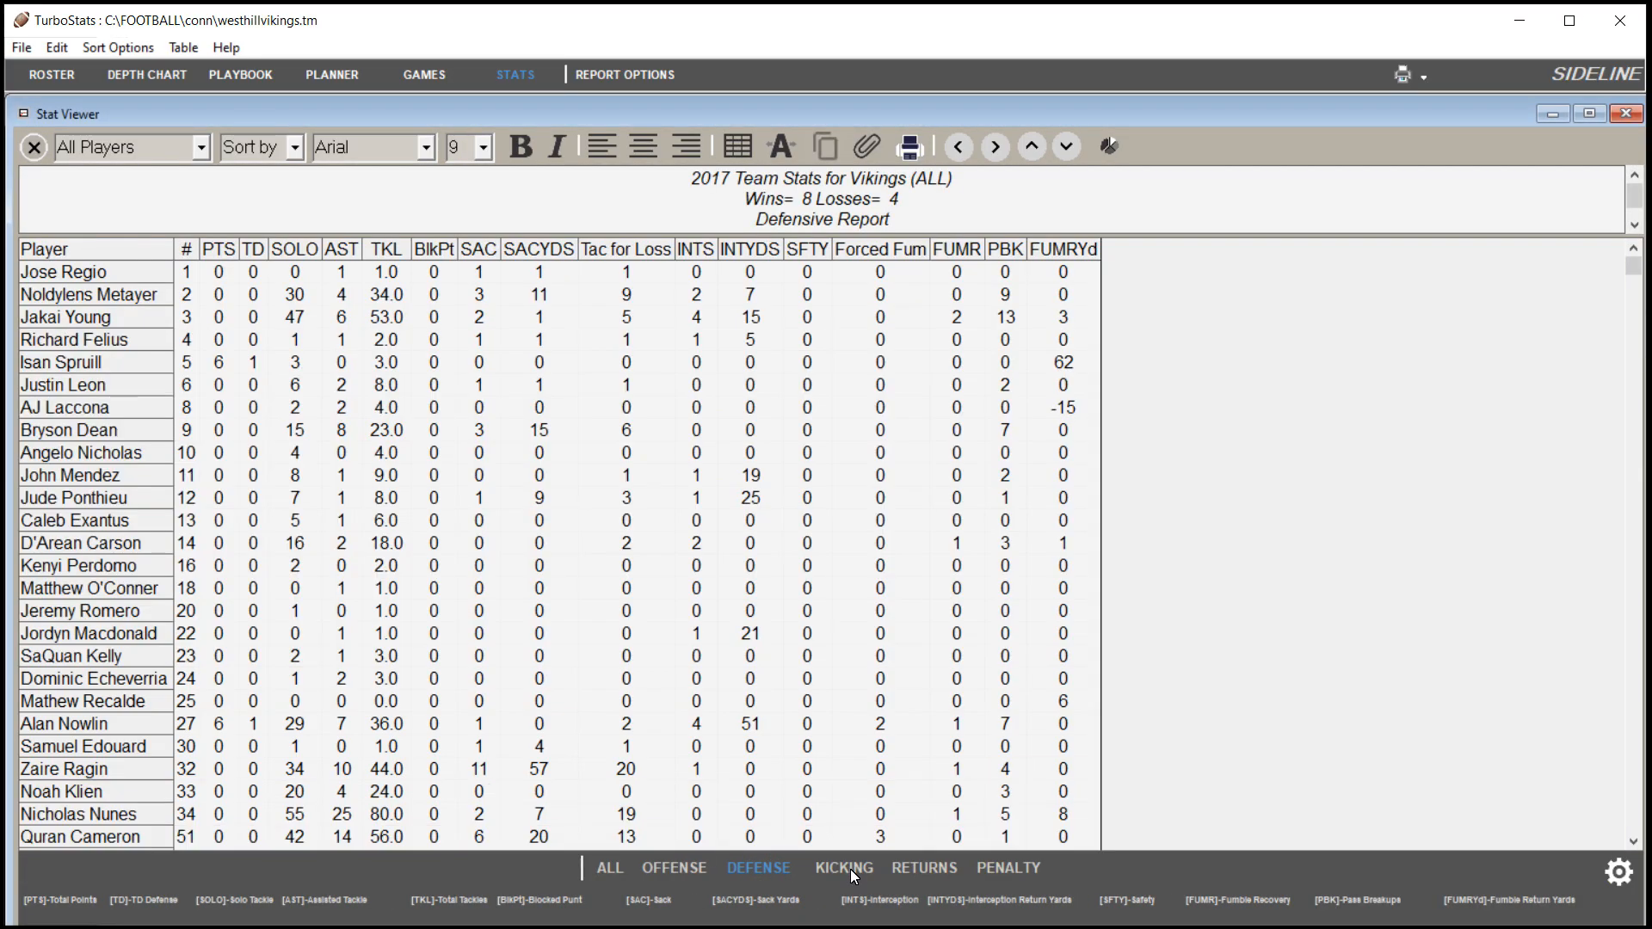
pyautogui.click(850, 869)
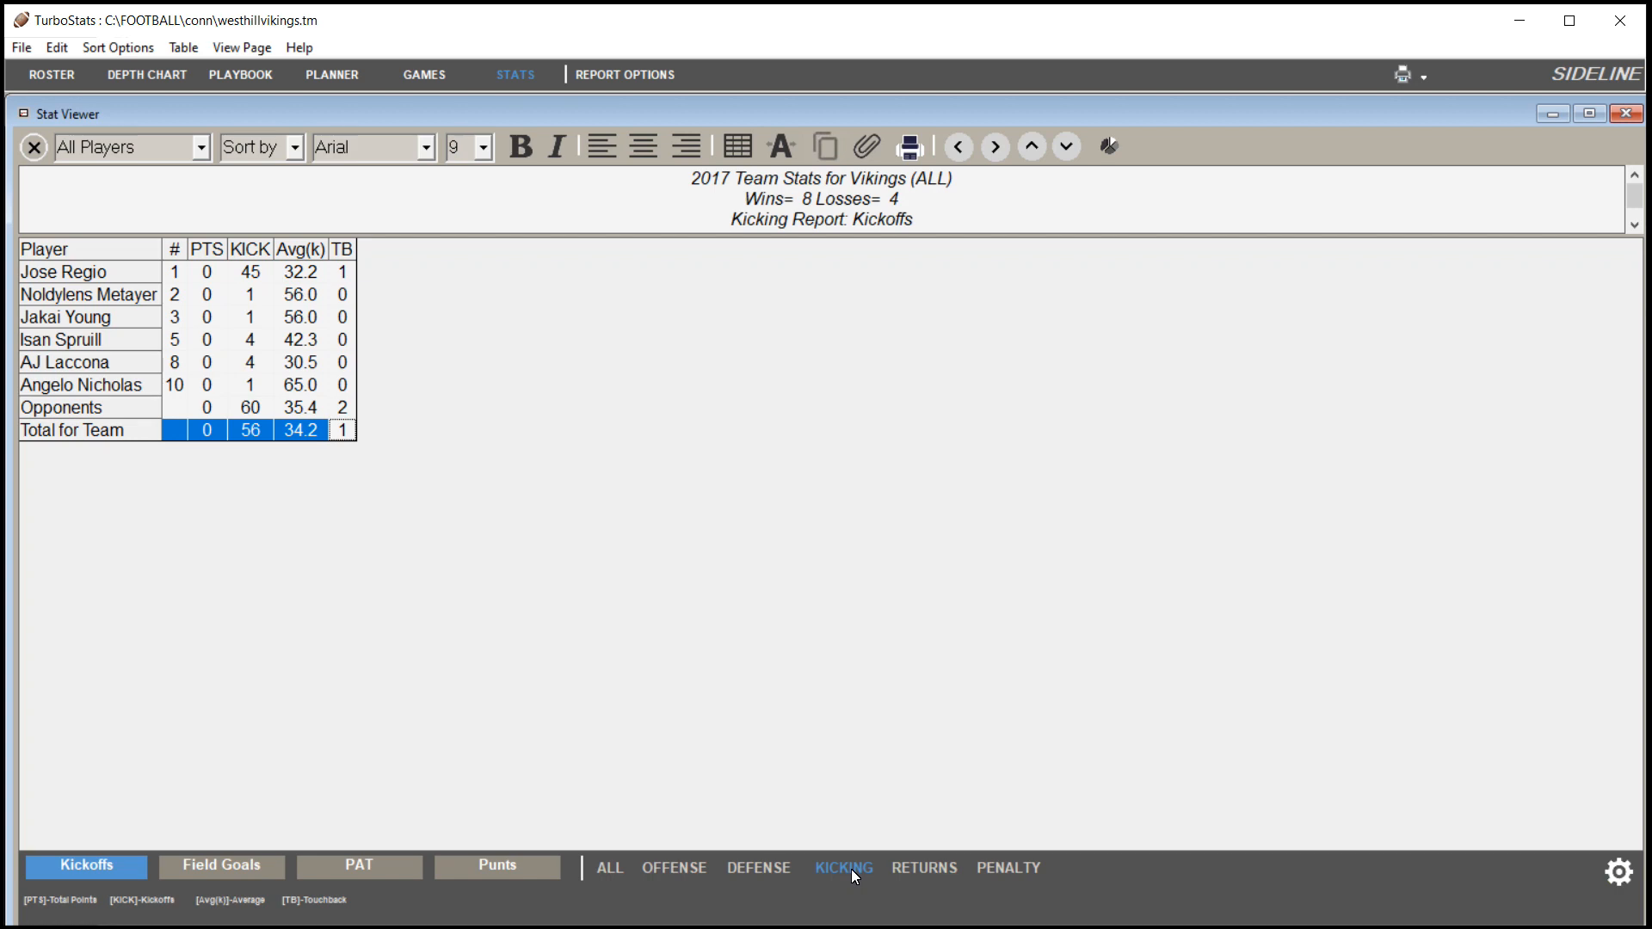
# Create the All Players offense report as westhillvikings_offense.html, including all tabbed reports, and upload it to the web
pyautogui.click(677, 869)
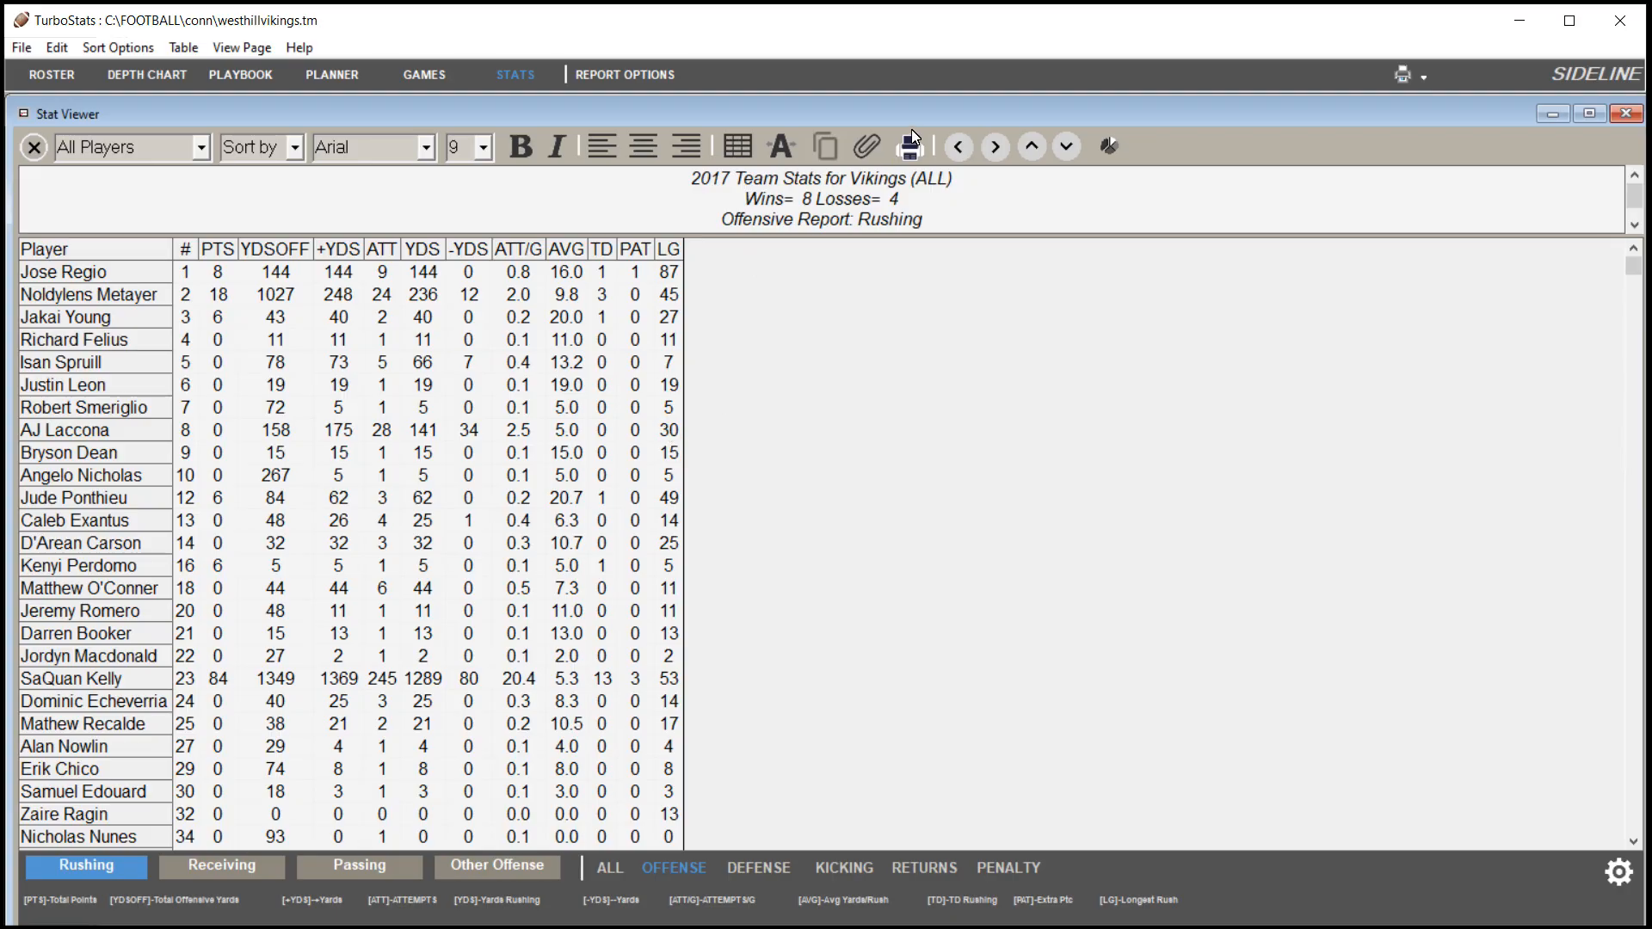
pyautogui.click(829, 149)
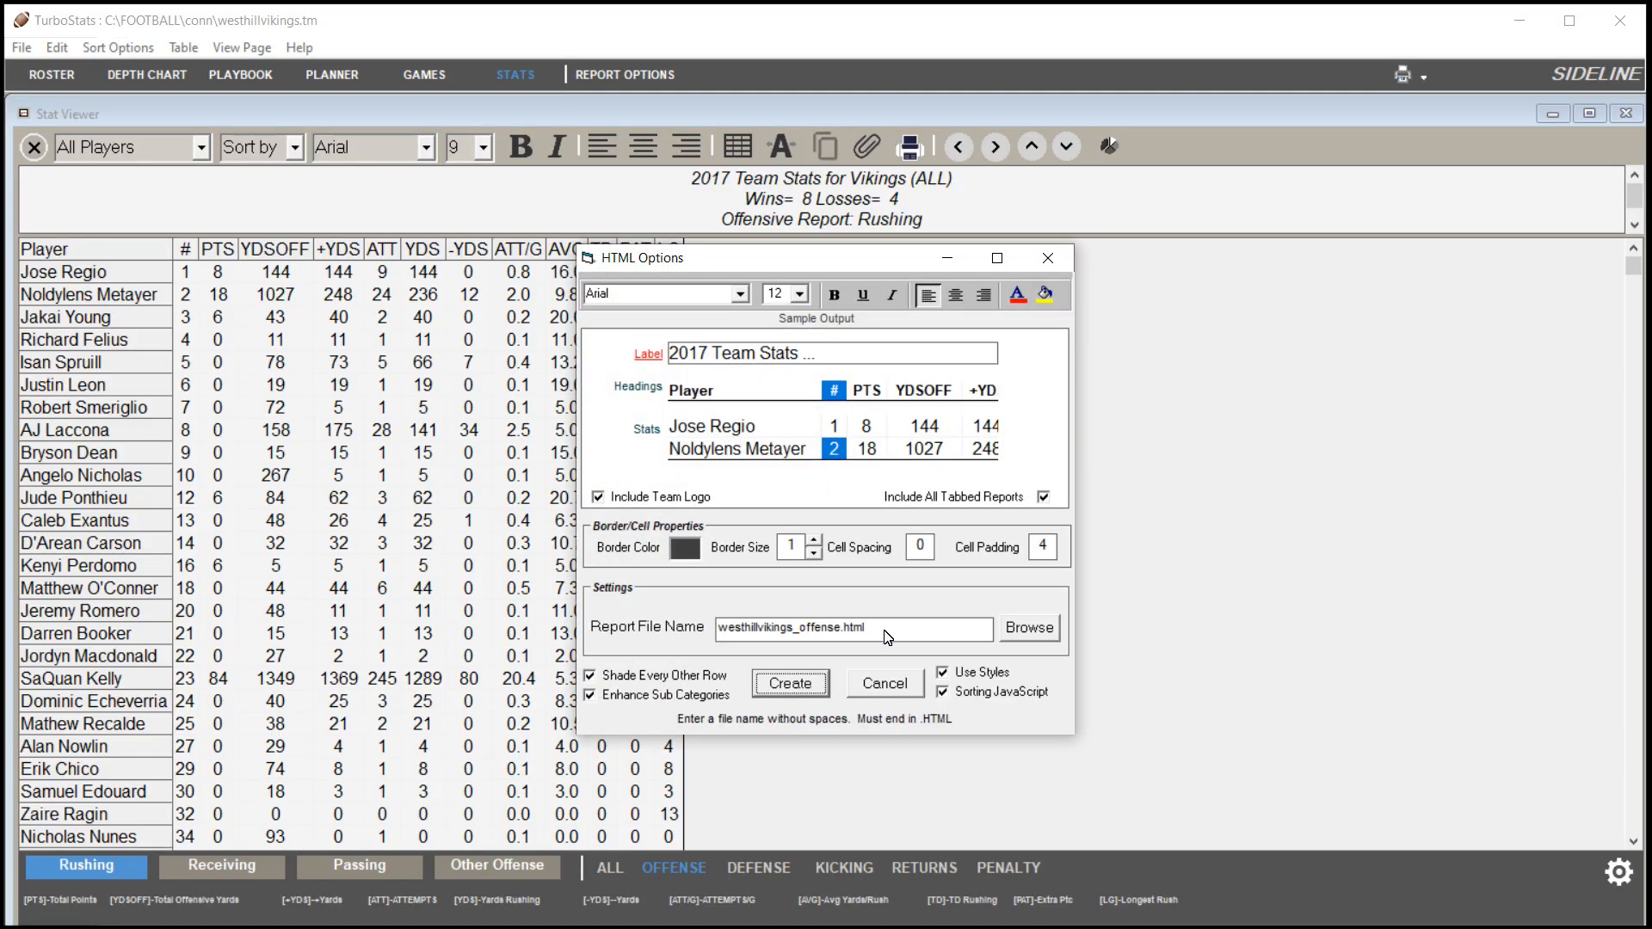
pyautogui.click(789, 683)
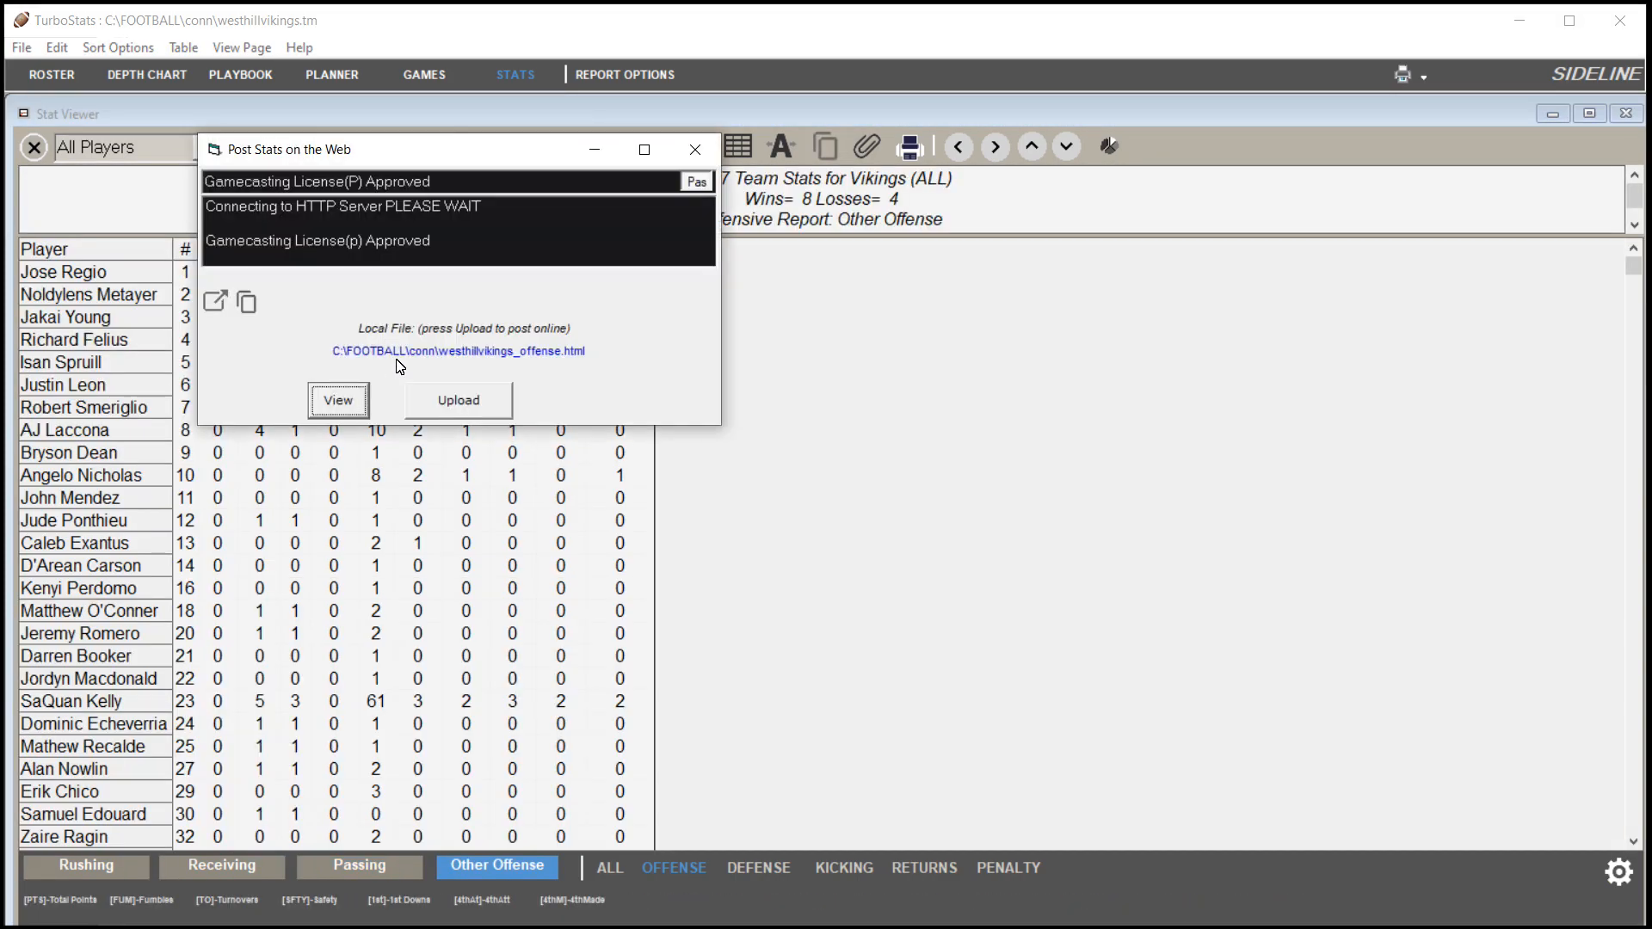
pyautogui.click(456, 391)
# Open the uploaded offense page in the browser, look through its reports and select its web address
pyautogui.click(479, 351)
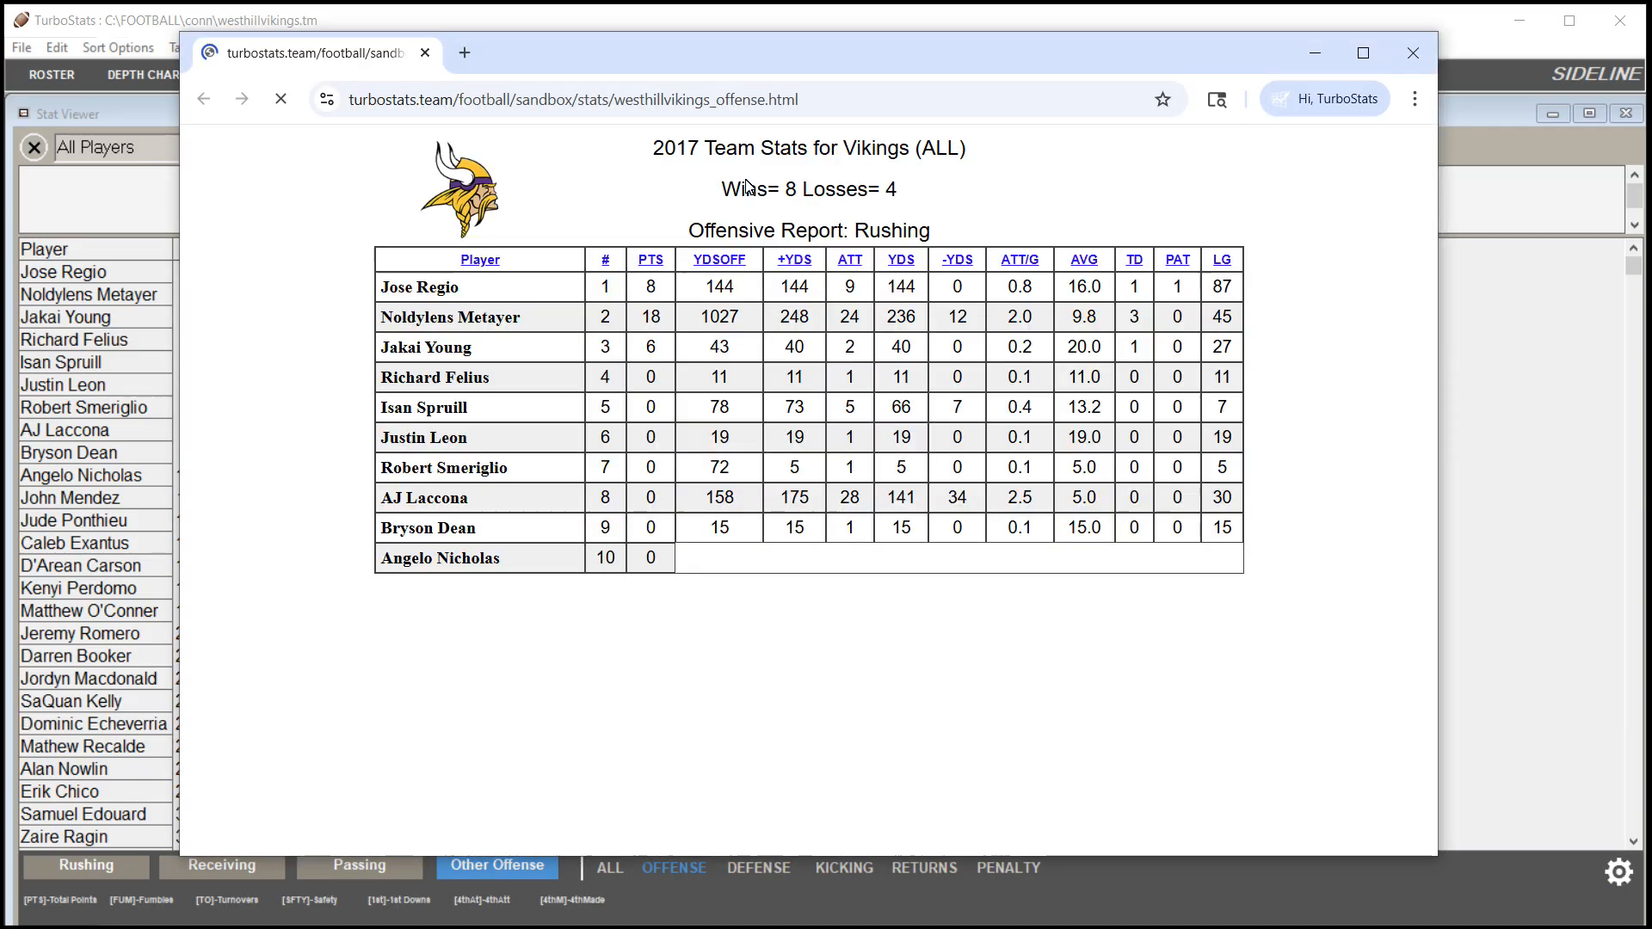
pyautogui.scroll(-20, 759, 250)
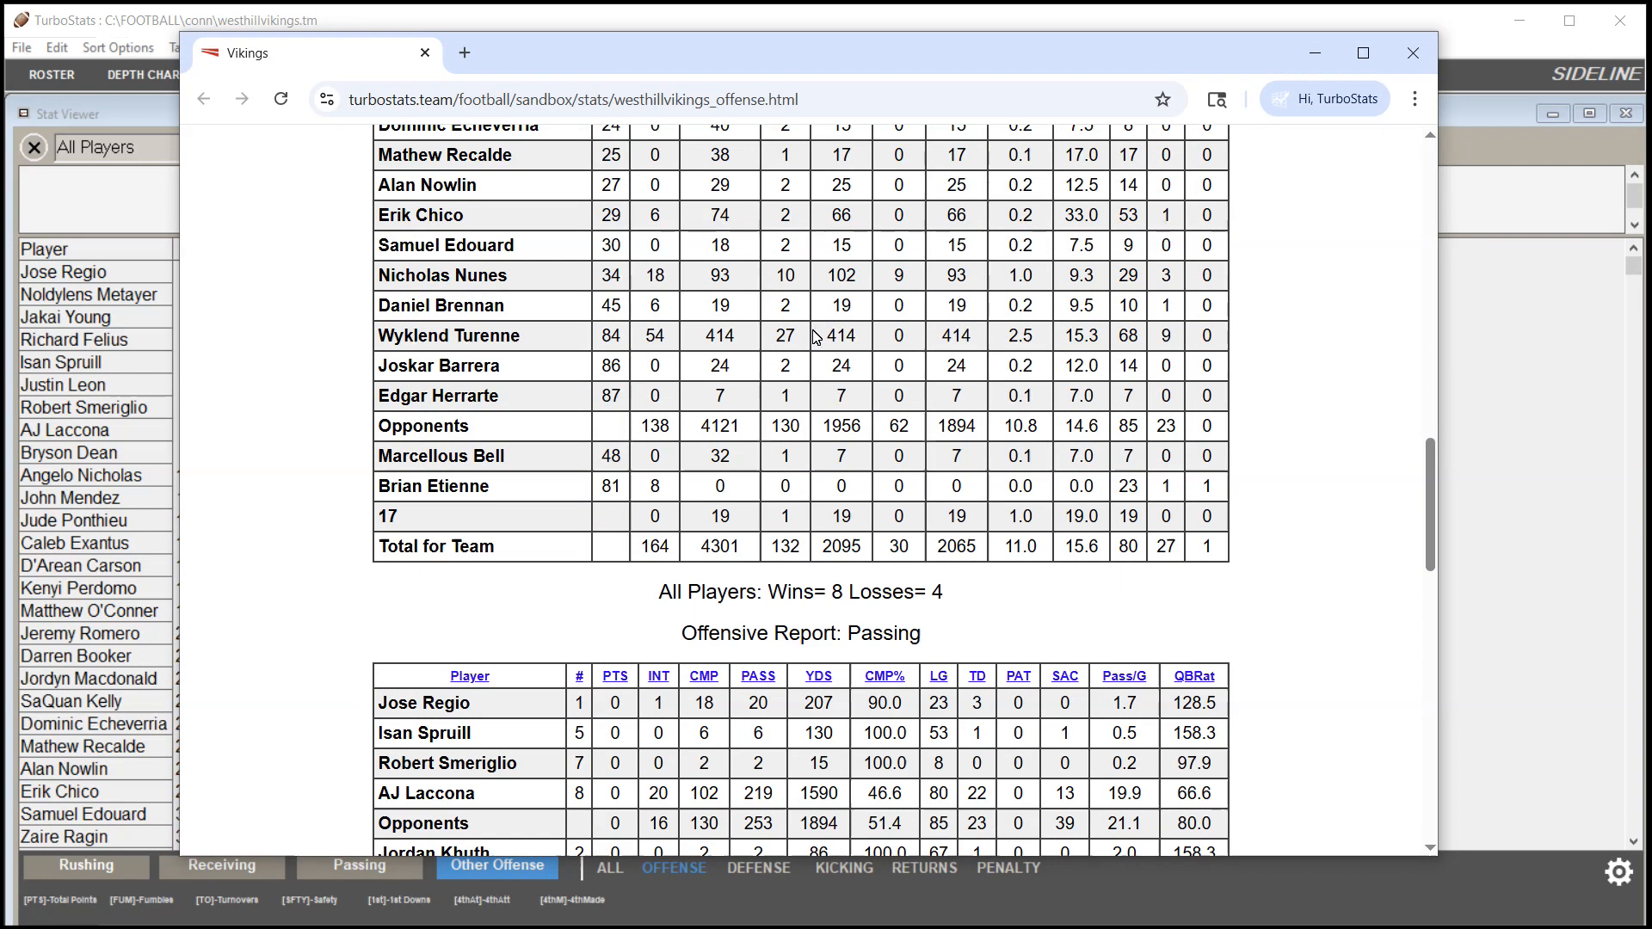
pyautogui.scroll(7, 814, 345)
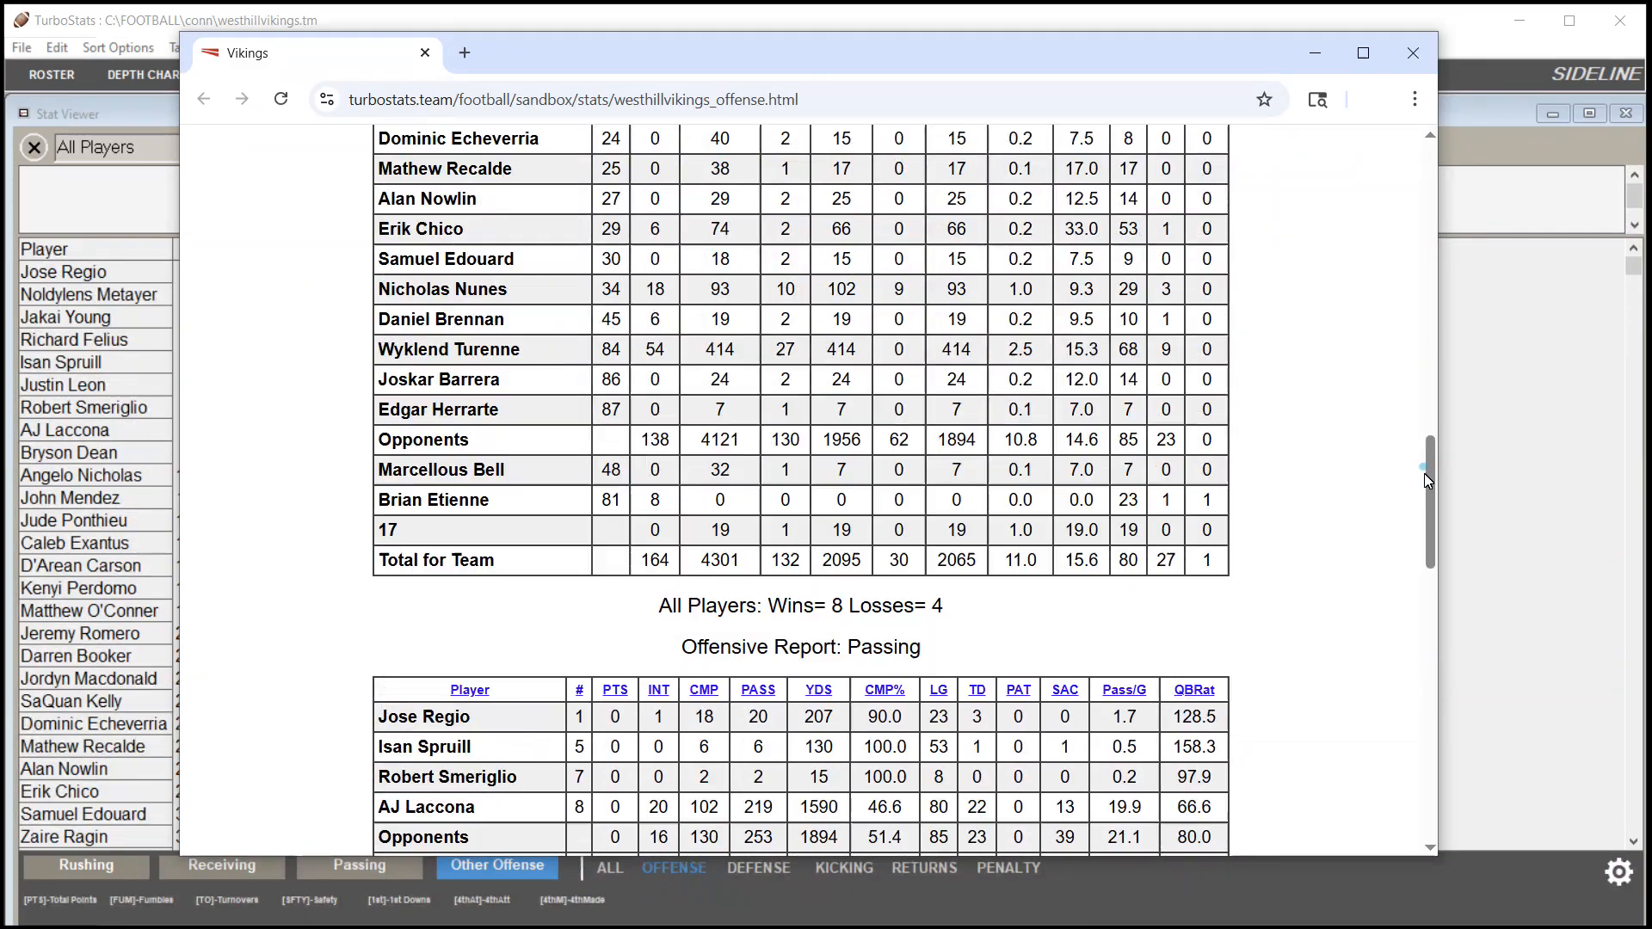
pyautogui.moveTo(1428, 547); pyautogui.dragTo(1433, 177)
pyautogui.click(802, 100)
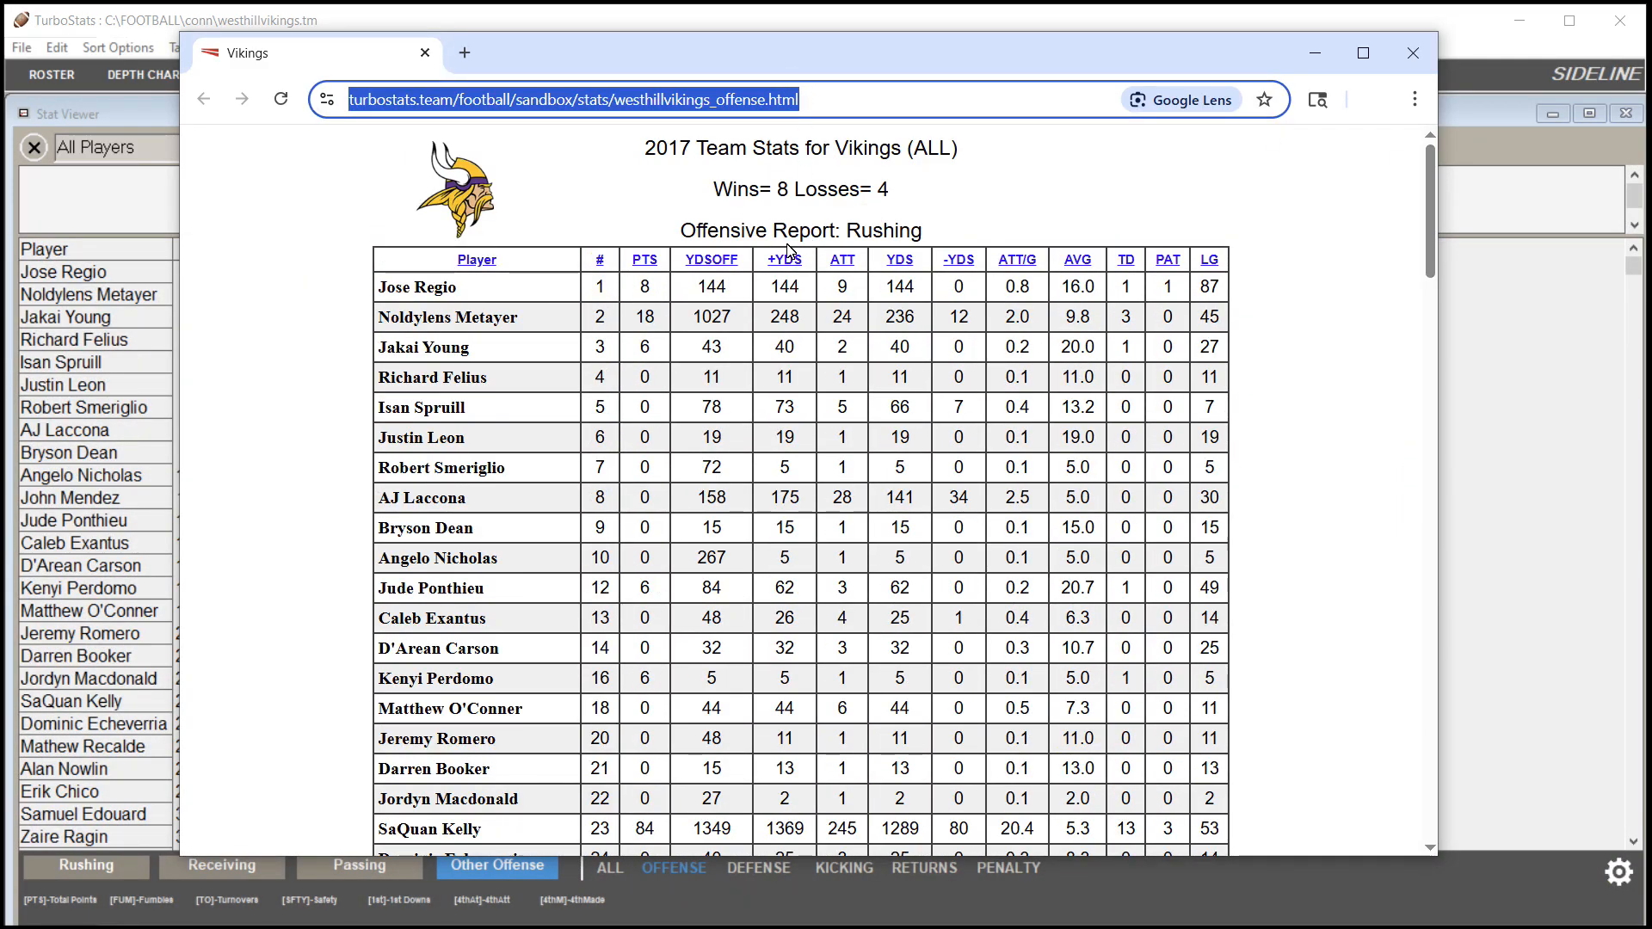
# Sort the rushing and receiving tables on the offense web page by points
pyautogui.click(647, 262)
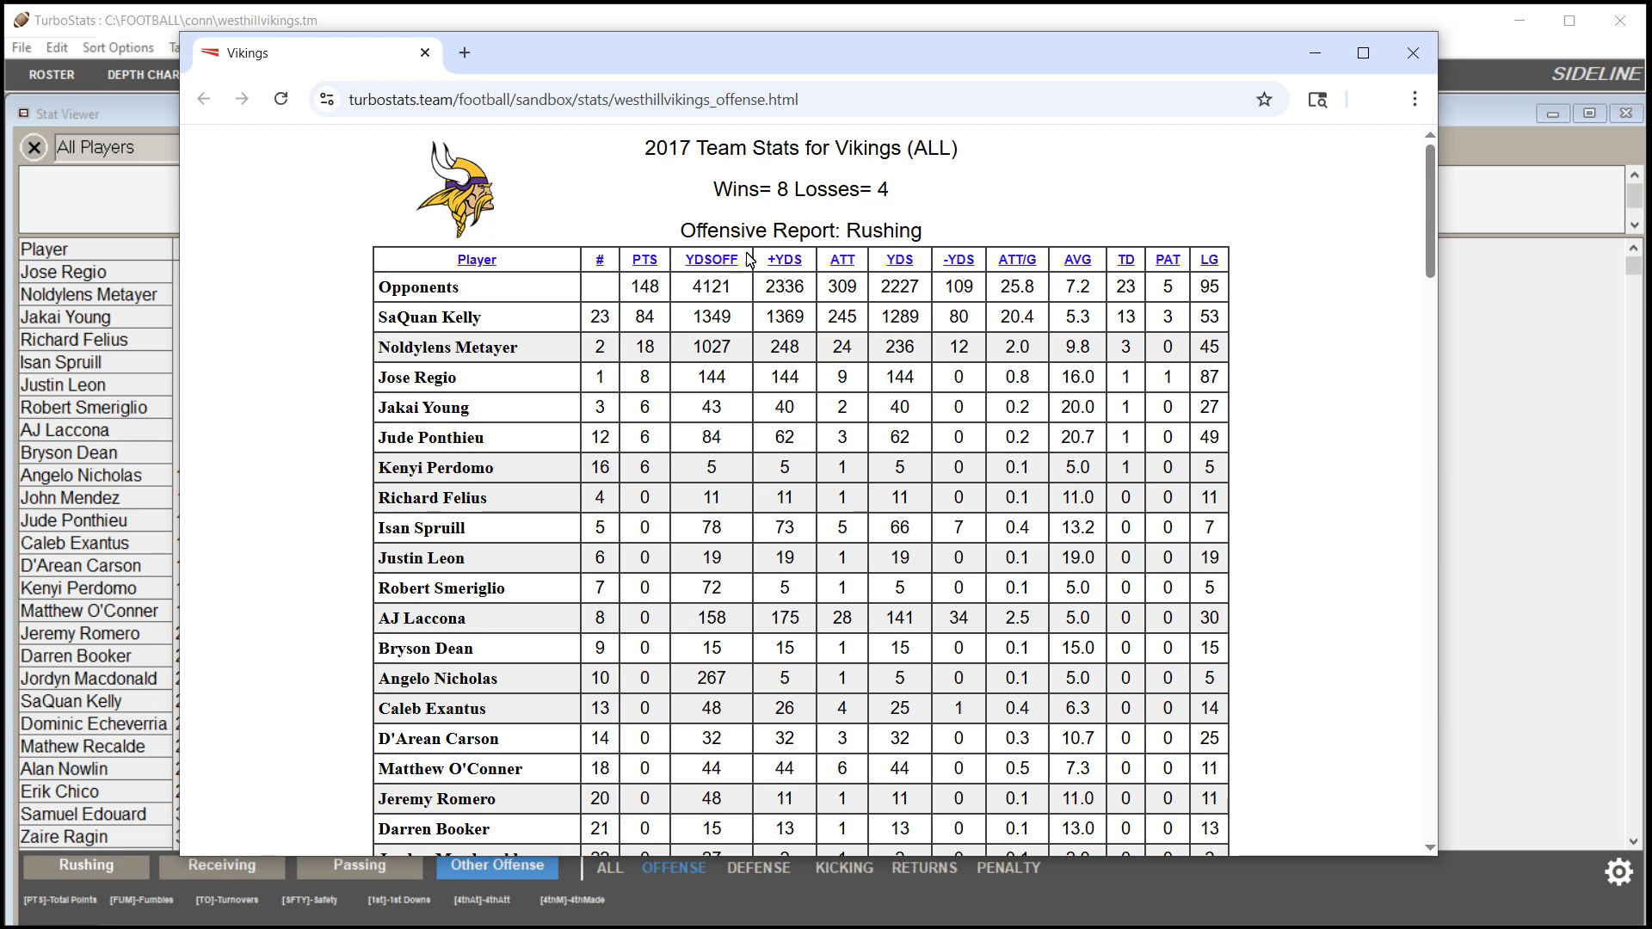
pyautogui.scroll(-15, 1195, 354)
pyautogui.scroll(4, 1206, 354)
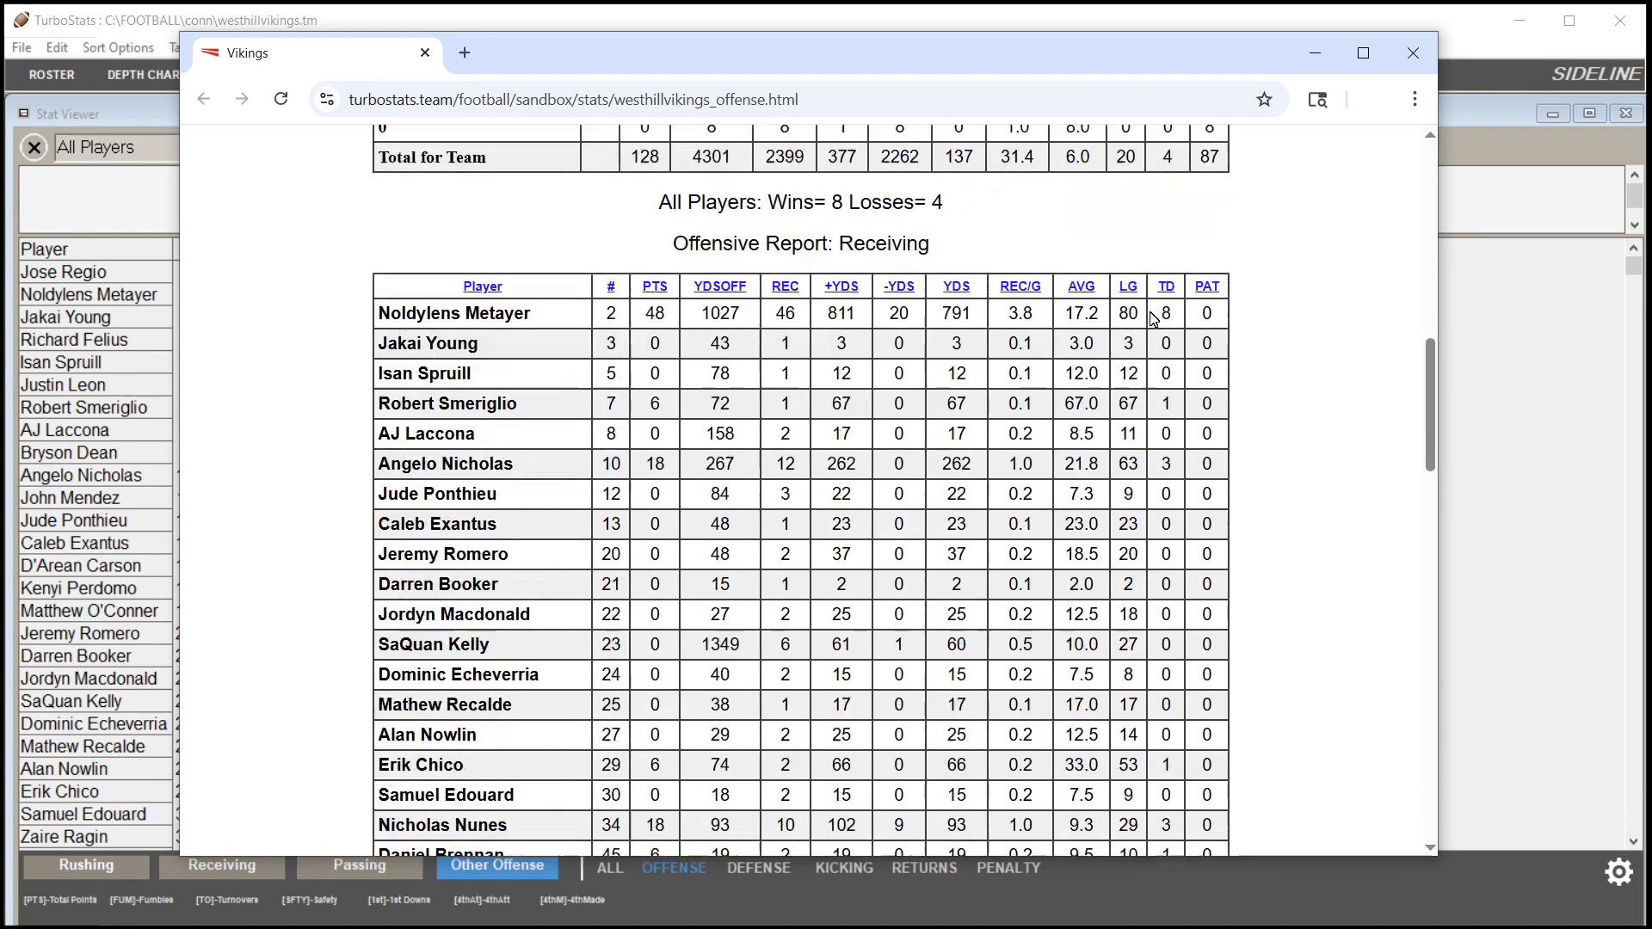
pyautogui.click(661, 383)
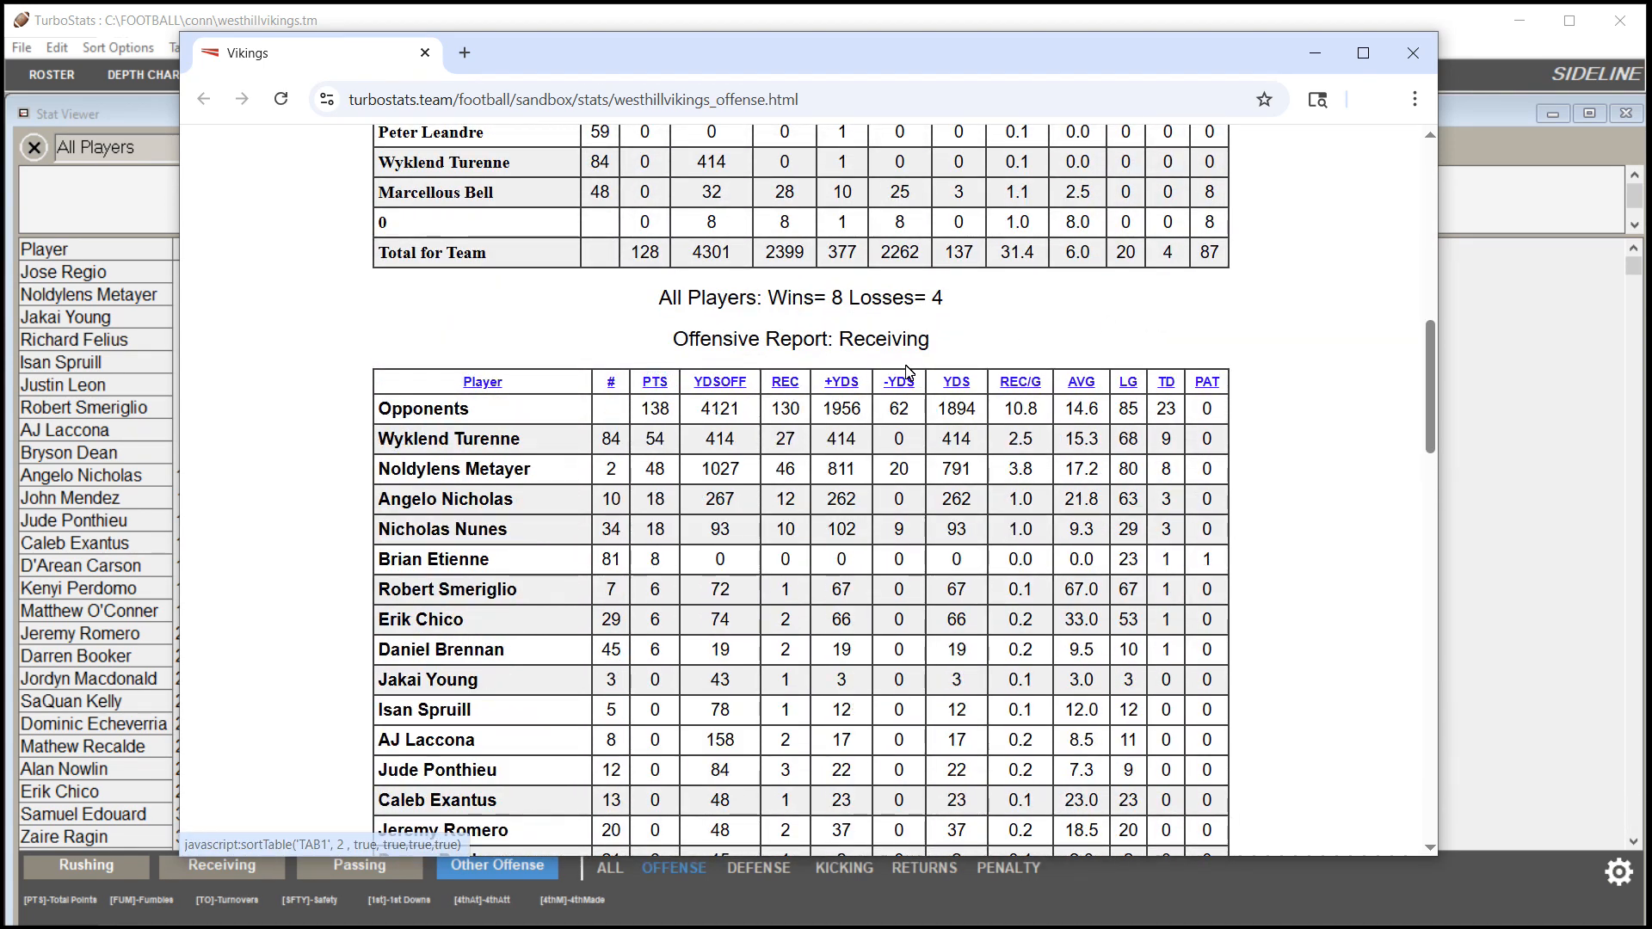
# Close the offense web page and leave the stat viewer to return to the game form
pyautogui.moveTo(1429, 426); pyautogui.dragTo(1431, 256)
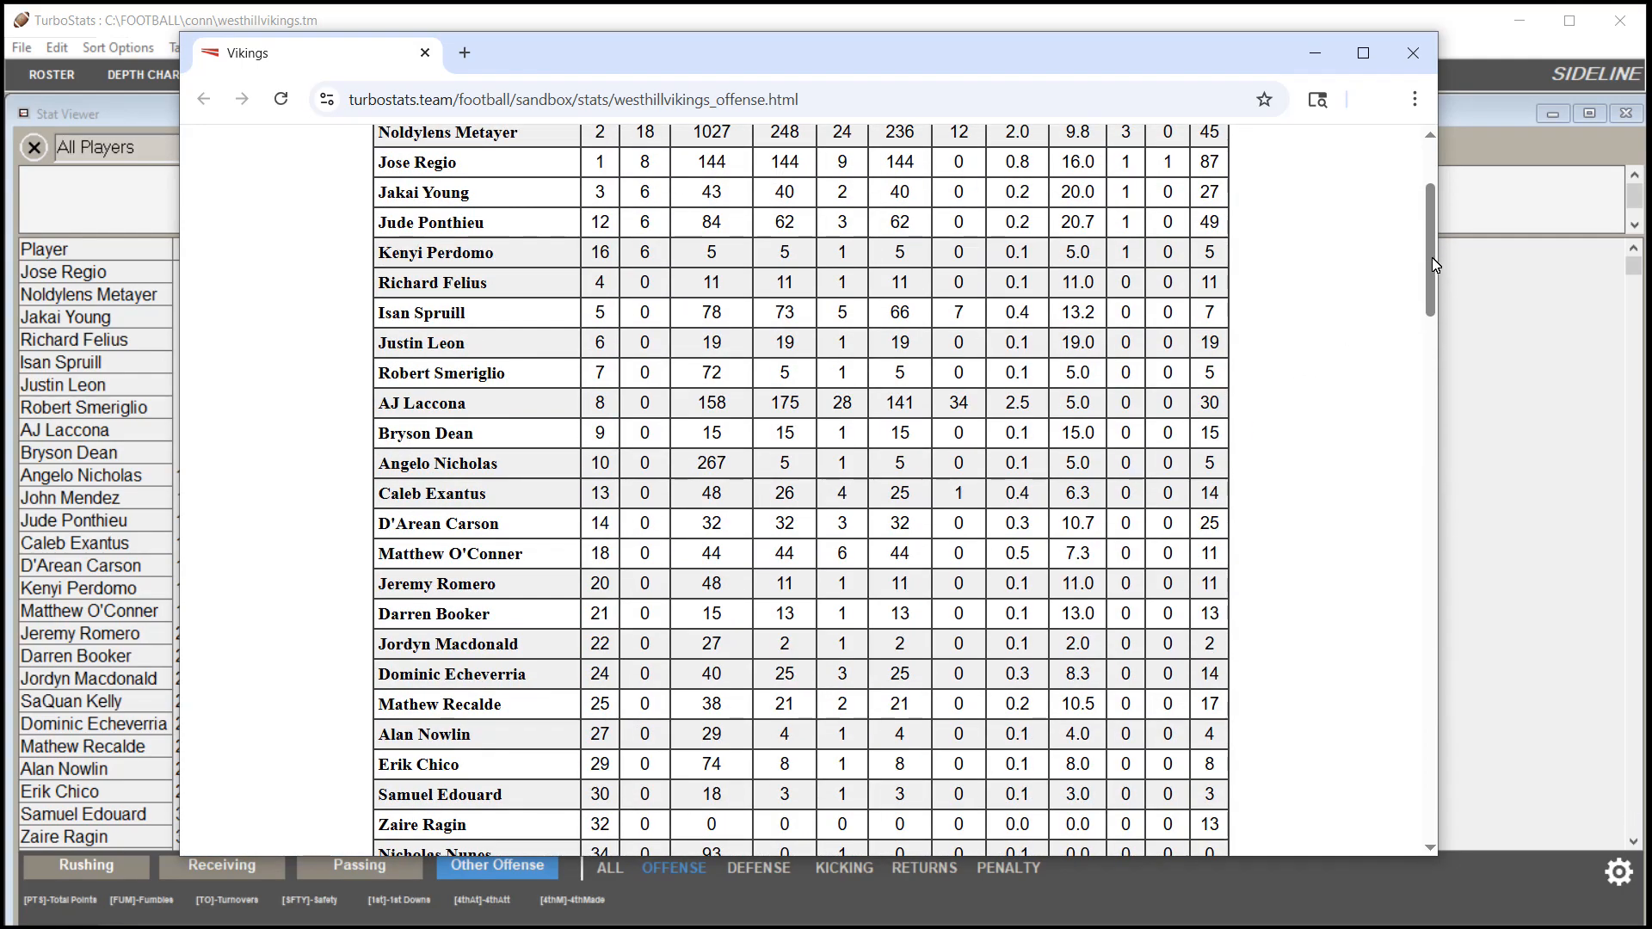
pyautogui.click(1412, 53)
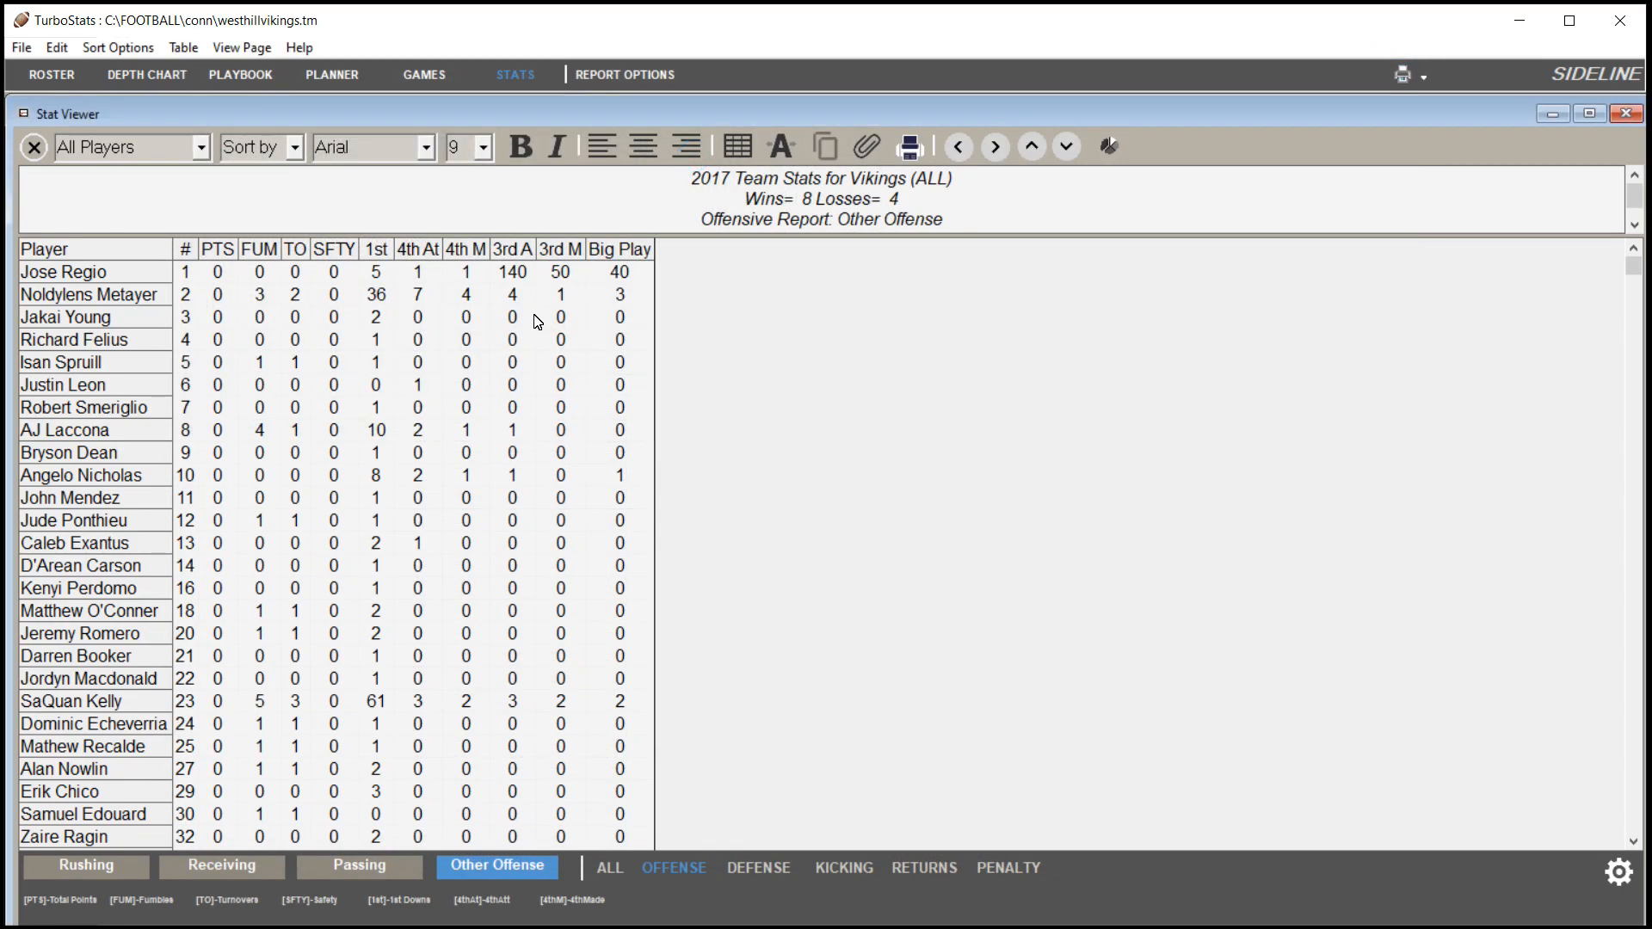
pyautogui.click(33, 149)
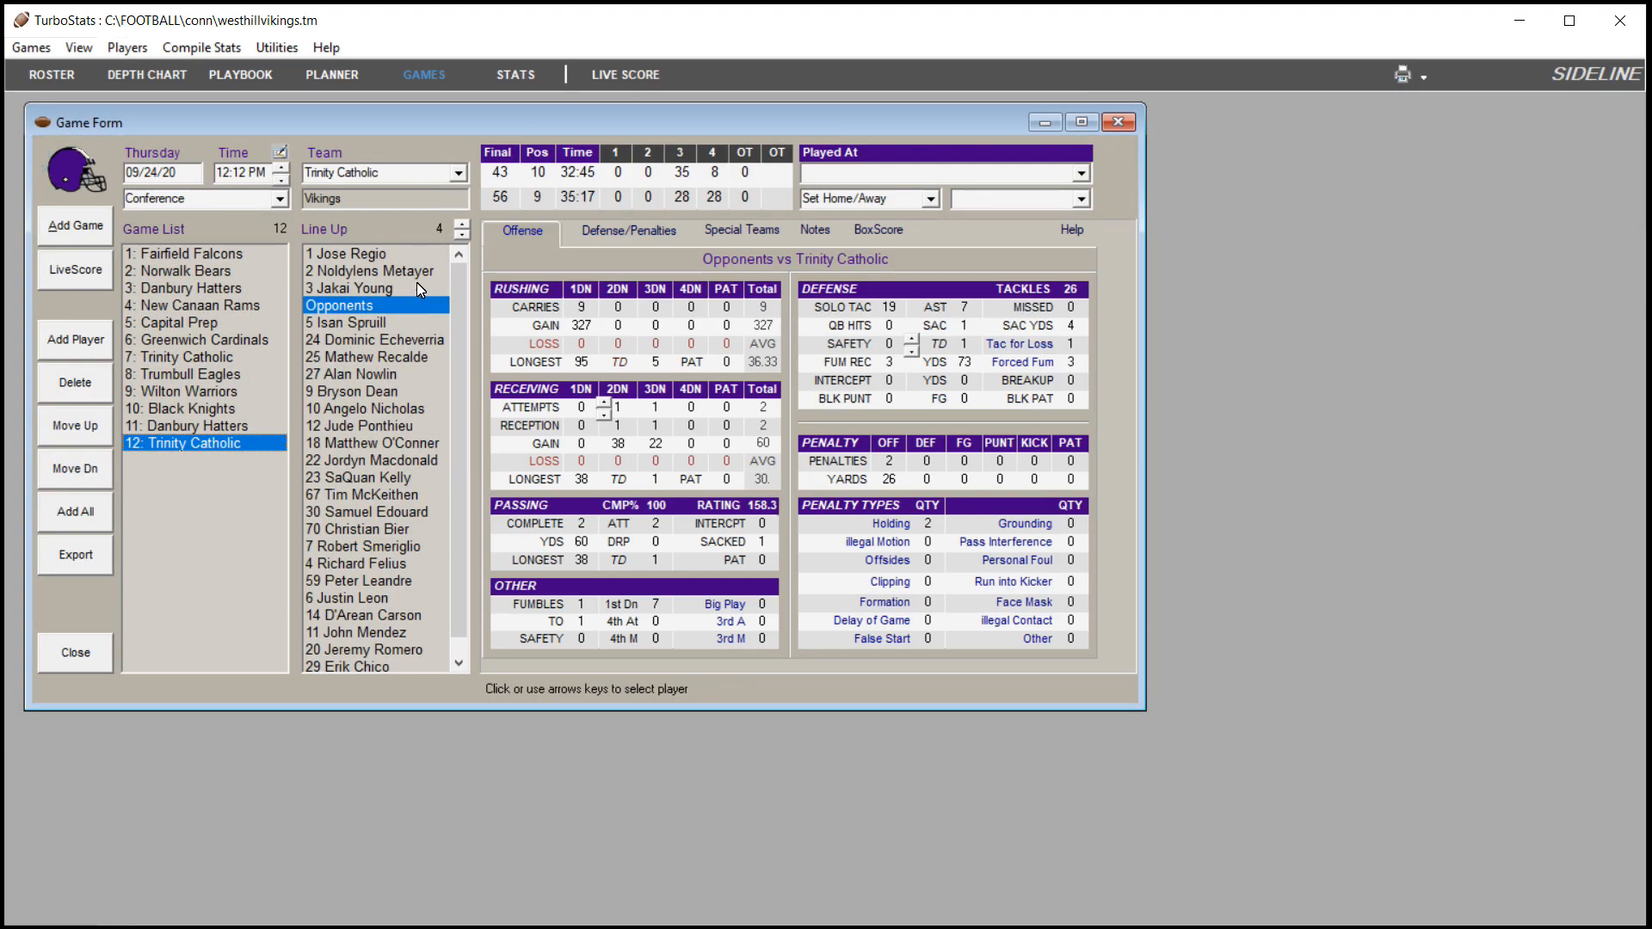